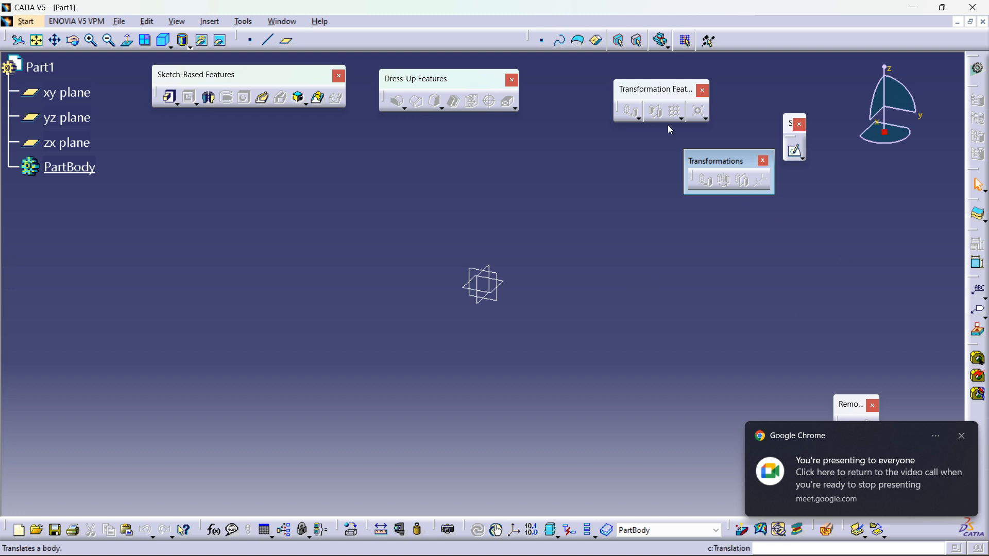
{"action": "left_click", "coordinate": [638, 117]}
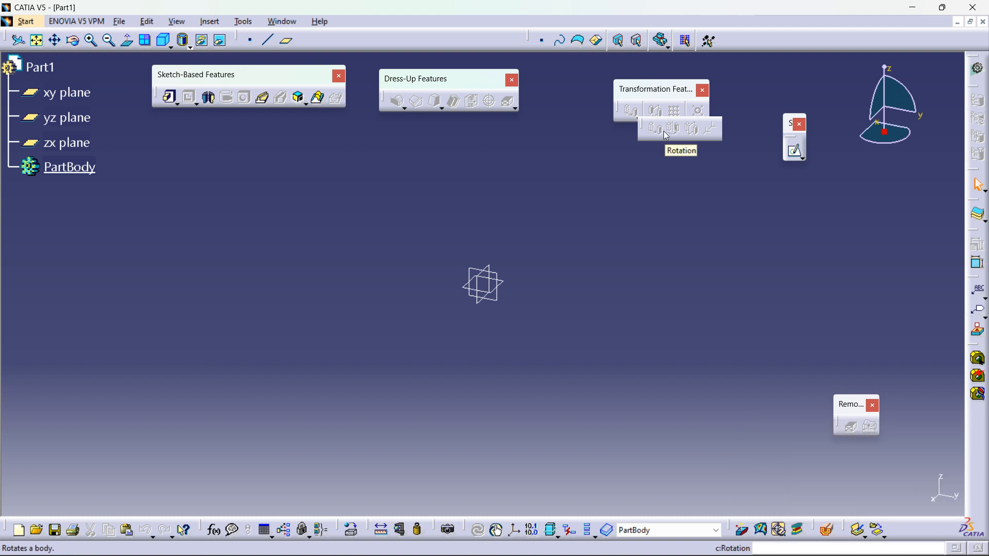
{"action": "left_click", "coordinate": [639, 118]}
{"action": "left_click_drag", "start_coordinate": [639, 117], "coordinate": [650, 160]}
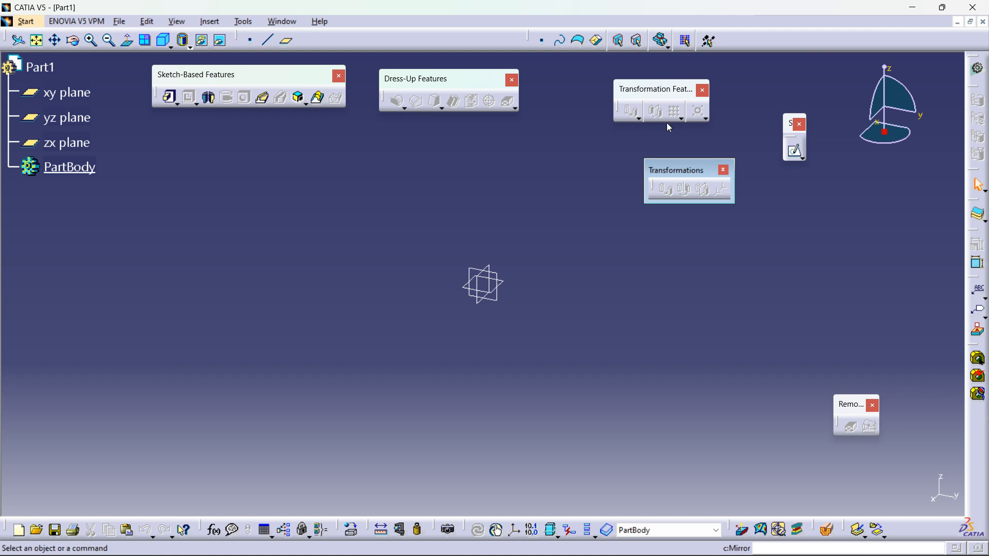
{"action": "left_click", "coordinate": [681, 119]}
{"action": "left_click", "coordinate": [788, 237]}
{"action": "left_click", "coordinate": [681, 118]}
{"action": "left_click_drag", "start_coordinate": [685, 124], "coordinate": [703, 280]}
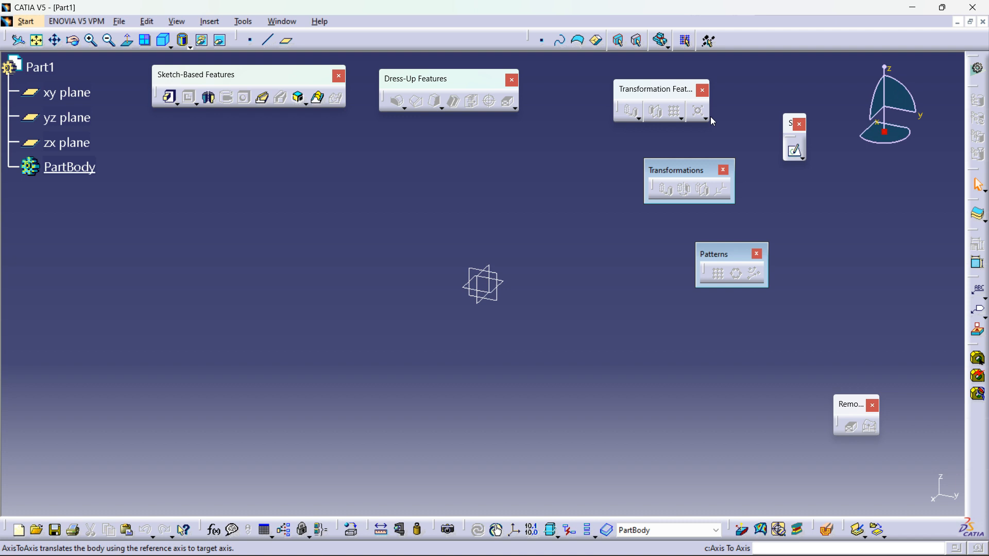
{"action": "left_click", "coordinate": [706, 118]}
{"action": "left_click_drag", "start_coordinate": [709, 128], "coordinate": [852, 237]}
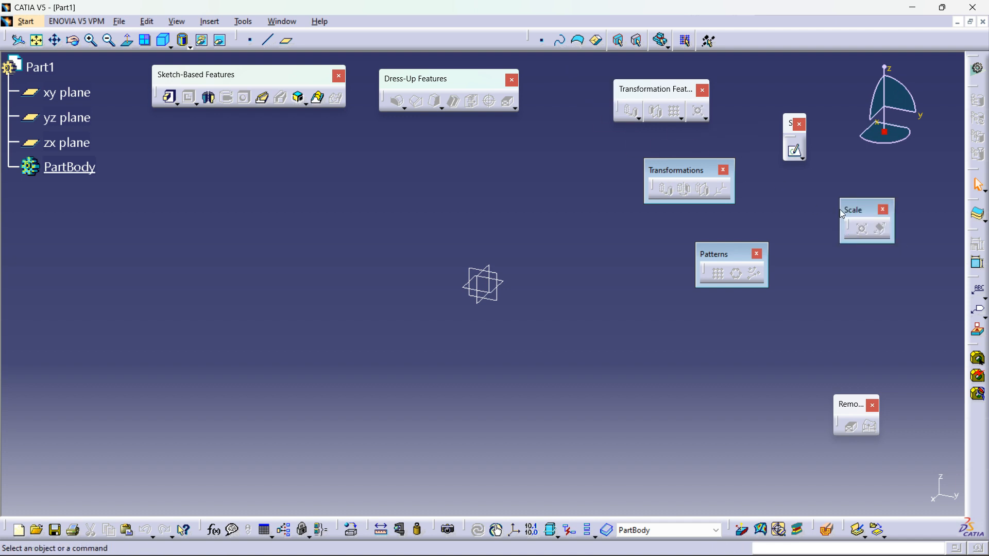
{"action": "left_click_drag", "start_coordinate": [720, 257], "coordinate": [722, 251]}
{"action": "left_click", "coordinate": [760, 250]}
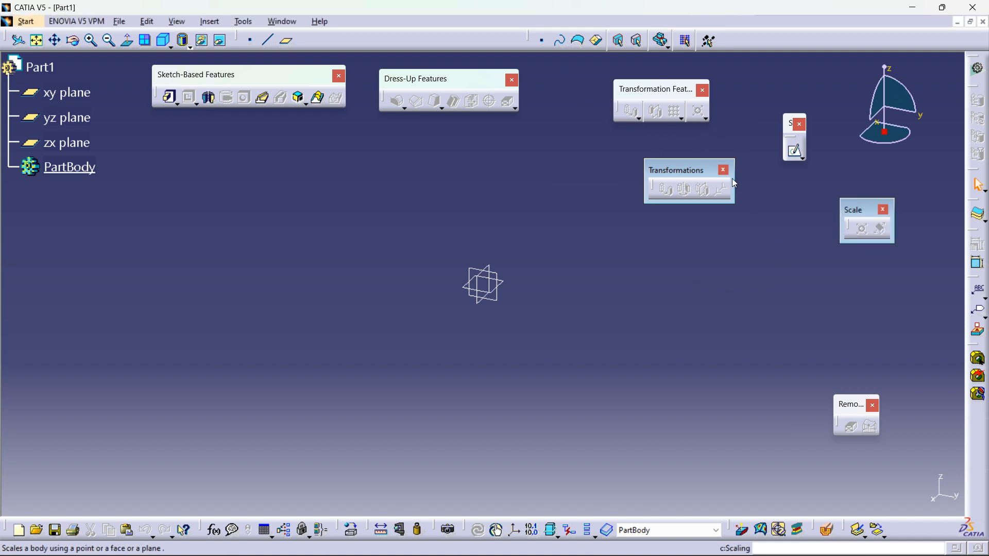
{"action": "left_click", "coordinate": [723, 170]}
{"action": "left_click", "coordinate": [885, 212]}
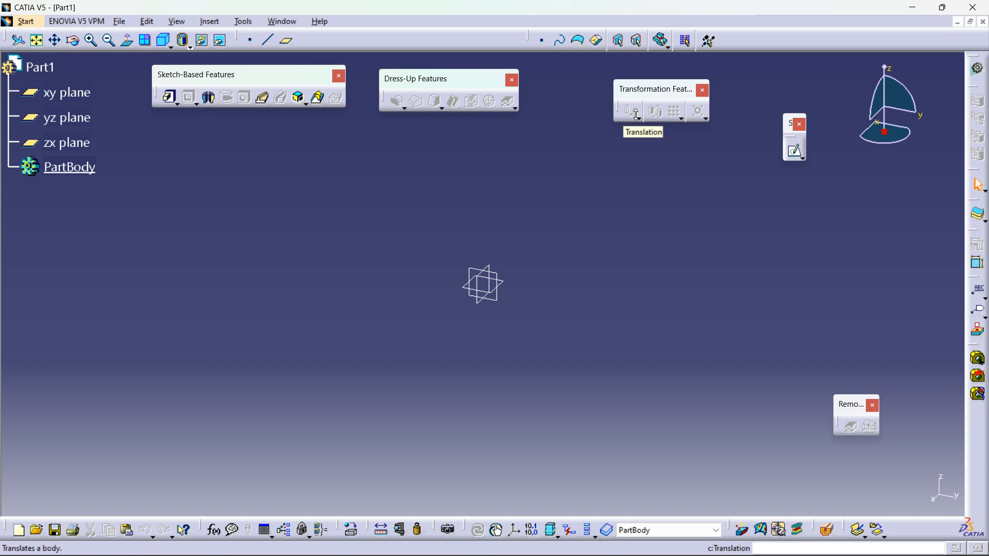
{"action": "left_click", "coordinate": [638, 117]}
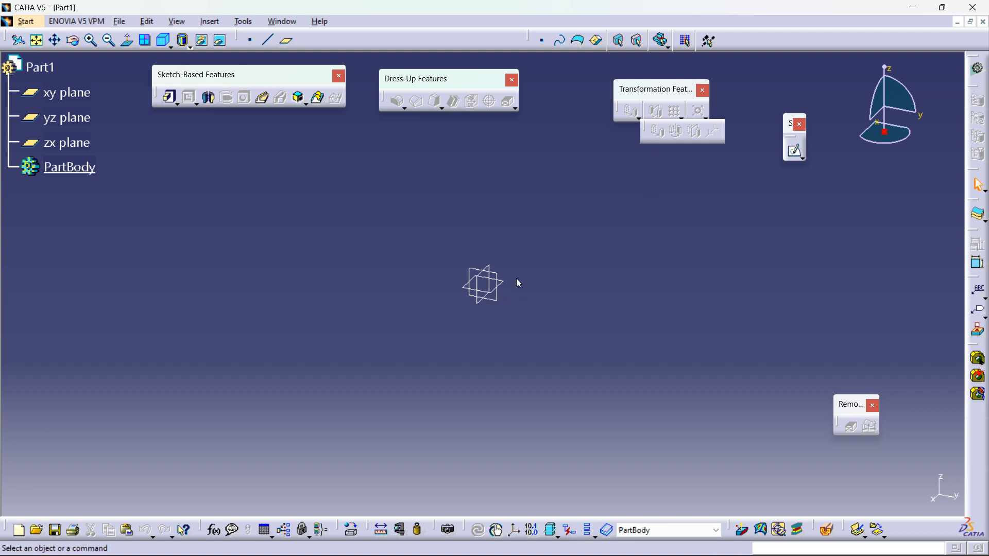
Step: Open a new sketch on the yz plane
{"action": "left_click", "coordinate": [499, 298]}
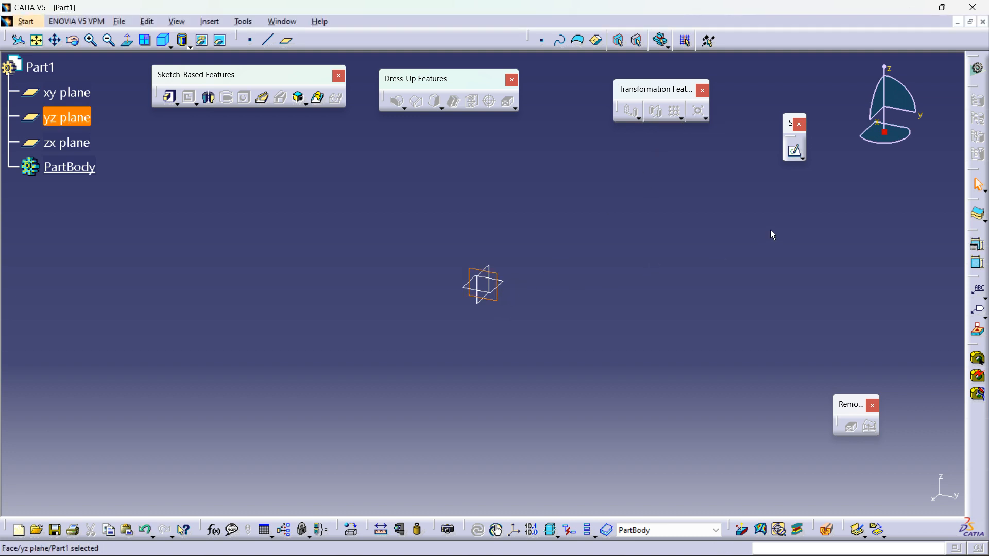
{"action": "left_click", "coordinate": [795, 151]}
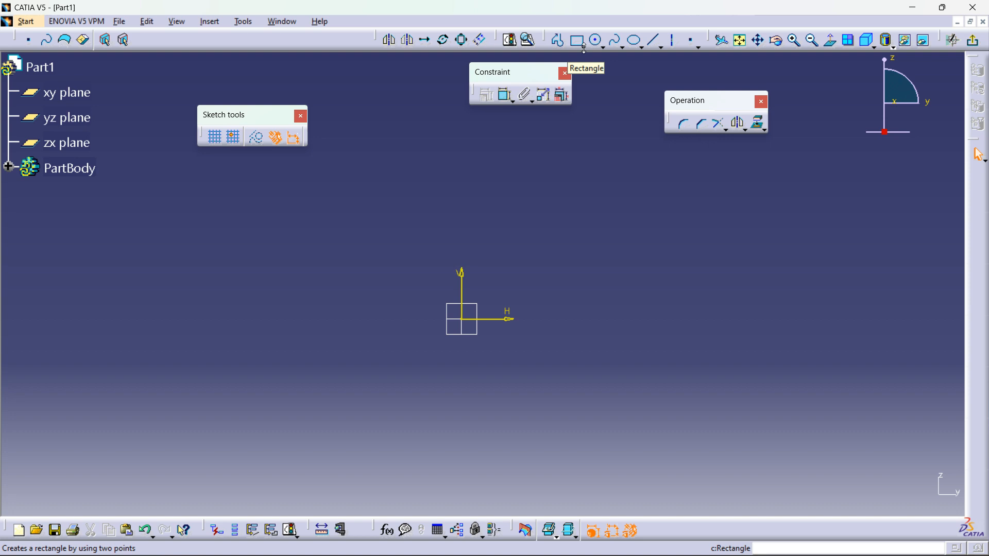
Step: Sketch a semicircular arc centred on the sketch origin, running from the right side over the top to the left
{"action": "left_click", "coordinate": [586, 48]}
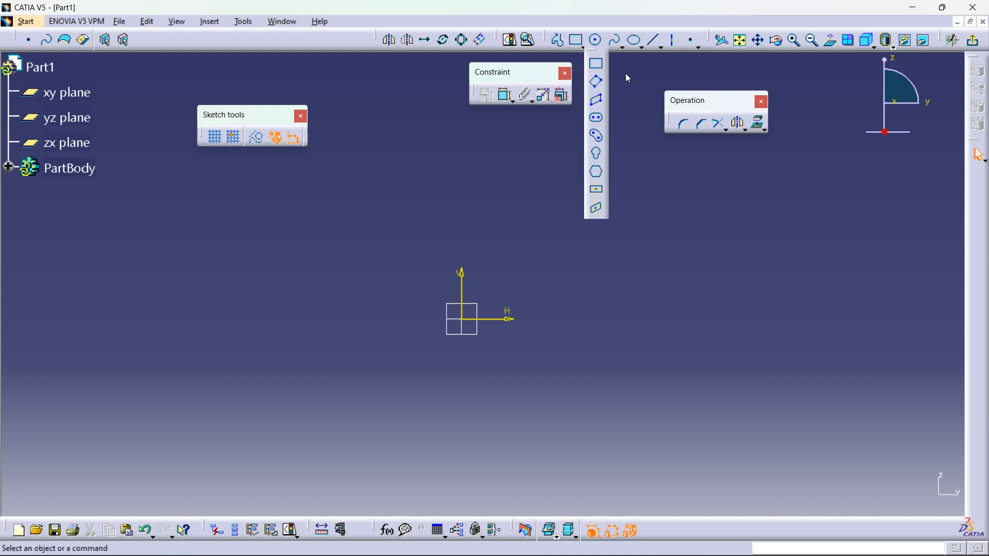
{"action": "left_click", "coordinate": [602, 48]}
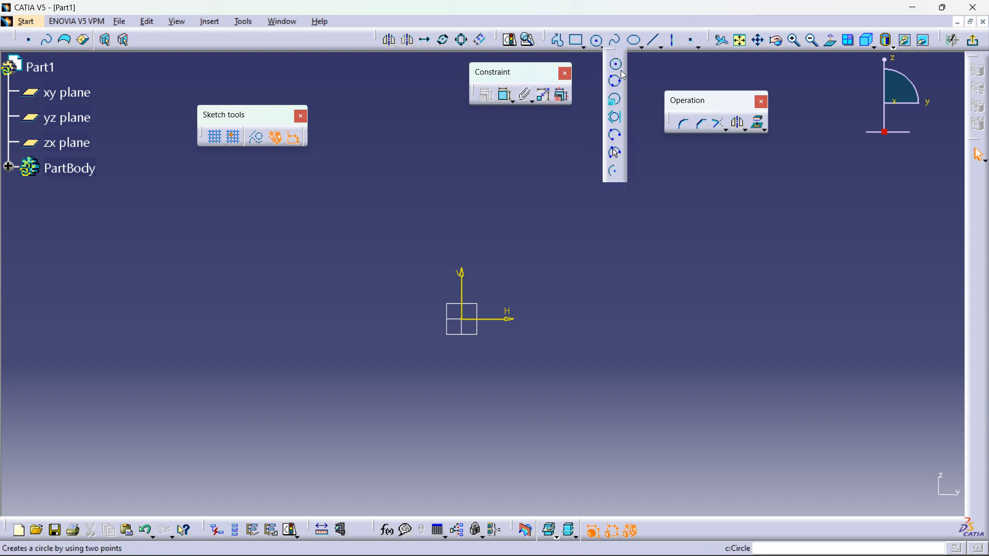
{"action": "left_click", "coordinate": [614, 152]}
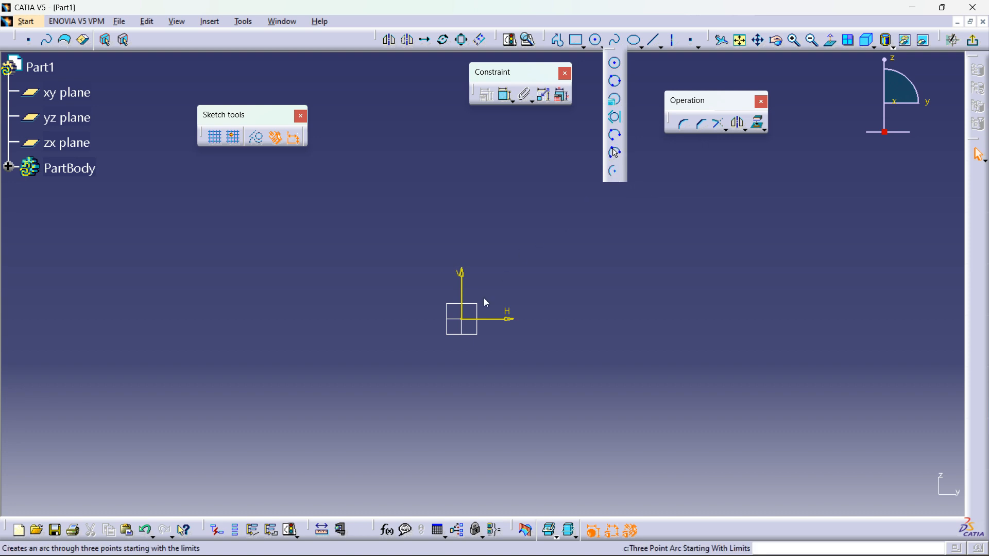
{"action": "left_click", "coordinate": [462, 320]}
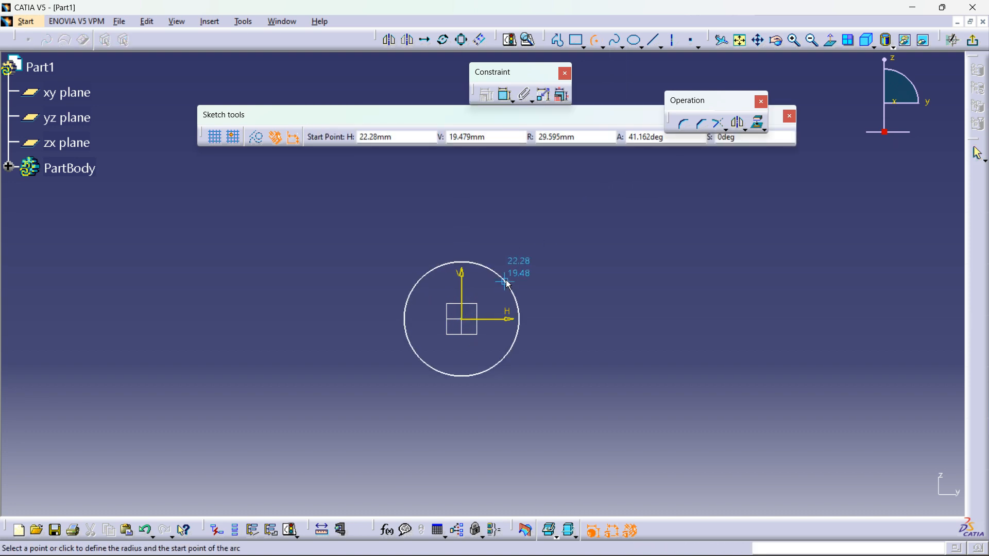
{"action": "left_click", "coordinate": [542, 319]}
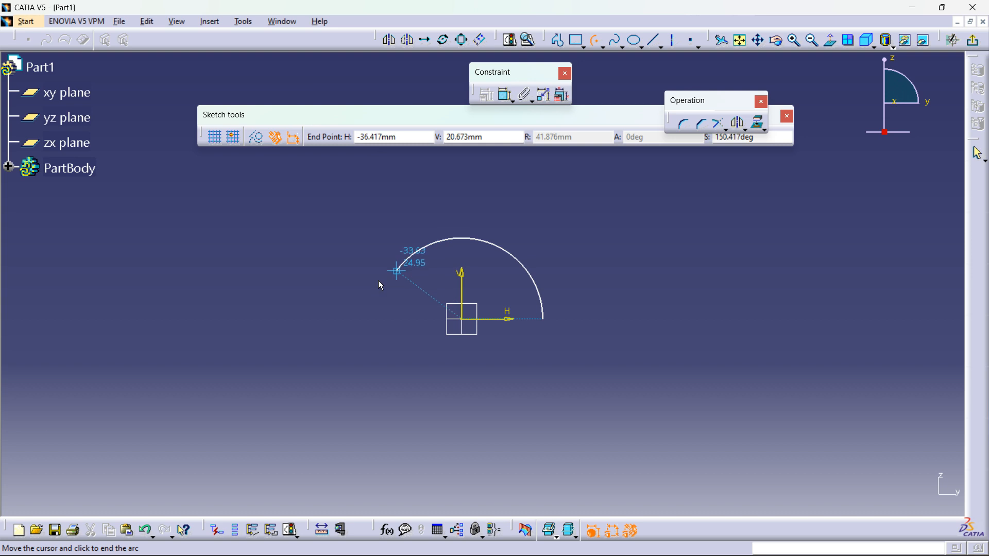
{"action": "left_click", "coordinate": [382, 317]}
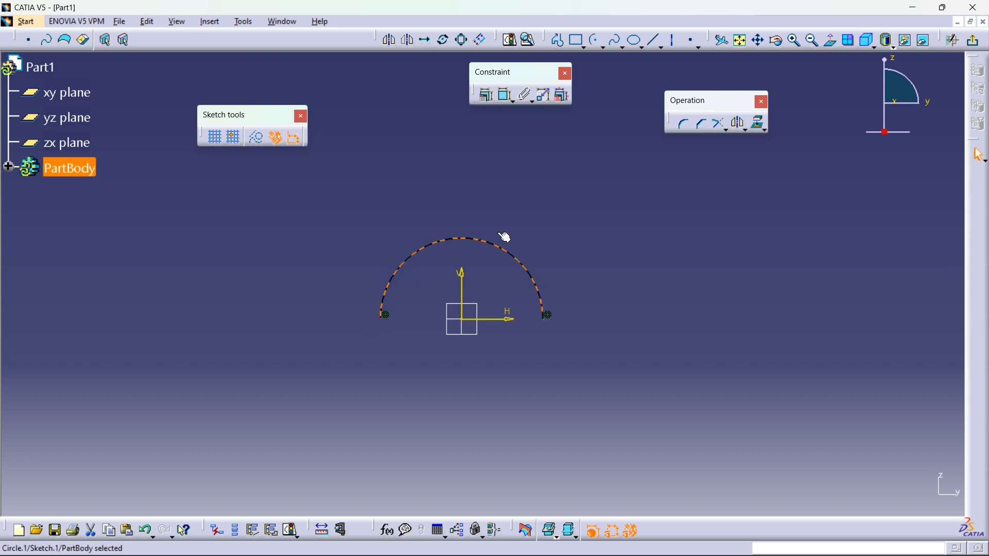
Step: Dimension the arc's radius and set it to 45 mm
{"action": "left_click", "coordinate": [505, 95]}
{"action": "left_click", "coordinate": [550, 250]}
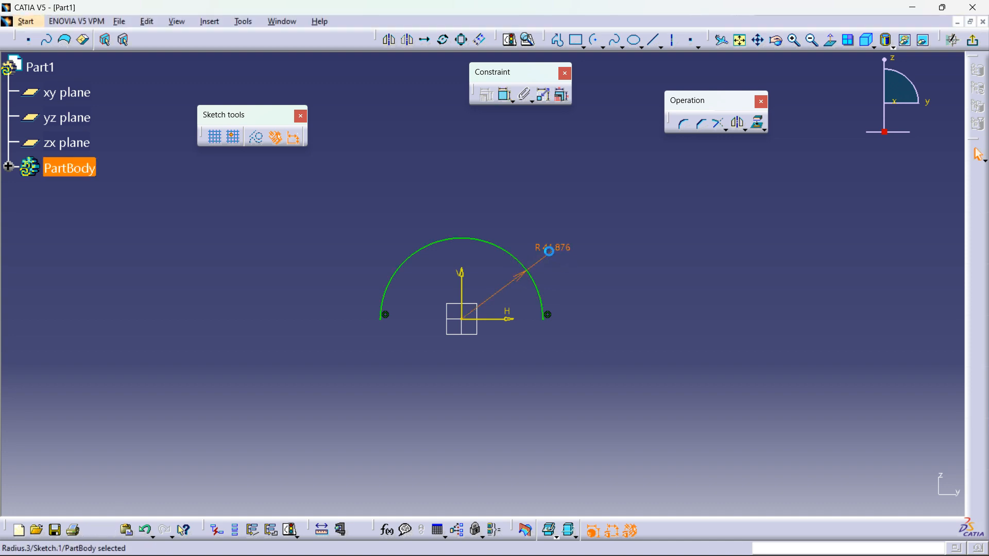
{"action": "double_click", "coordinate": [549, 251]}
{"action": "type", "text": "45"}
{"action": "key", "text": "Return"}
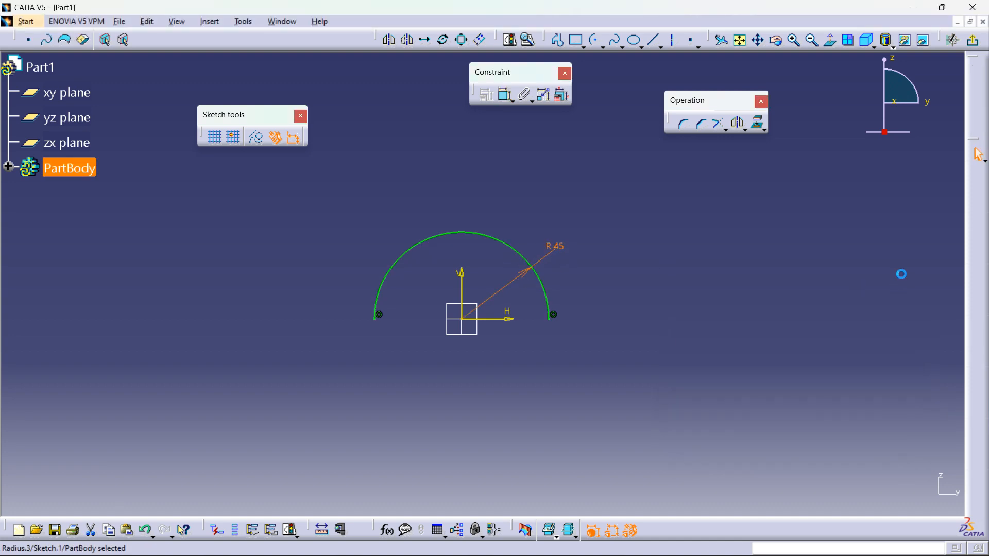
Step: Offset the arc outward by about 20 mm to create a concentric outer arc
{"action": "left_click", "coordinate": [549, 297]}
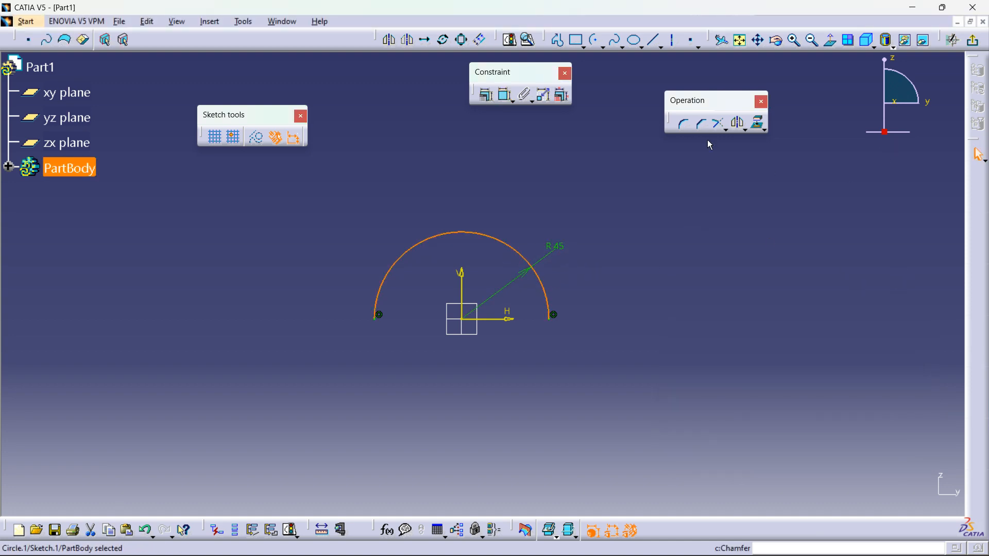
{"action": "left_click", "coordinate": [742, 126]}
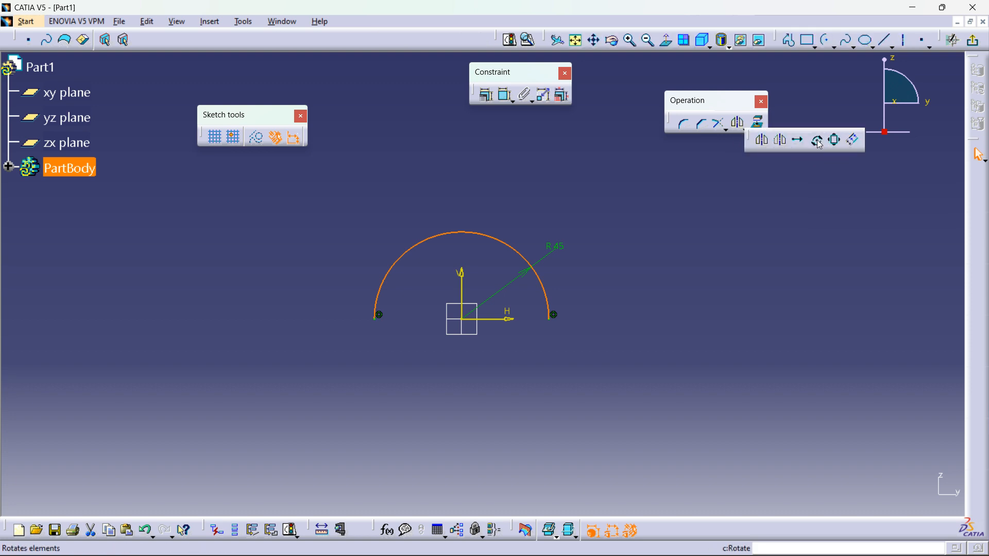
{"action": "left_click", "coordinate": [854, 142]}
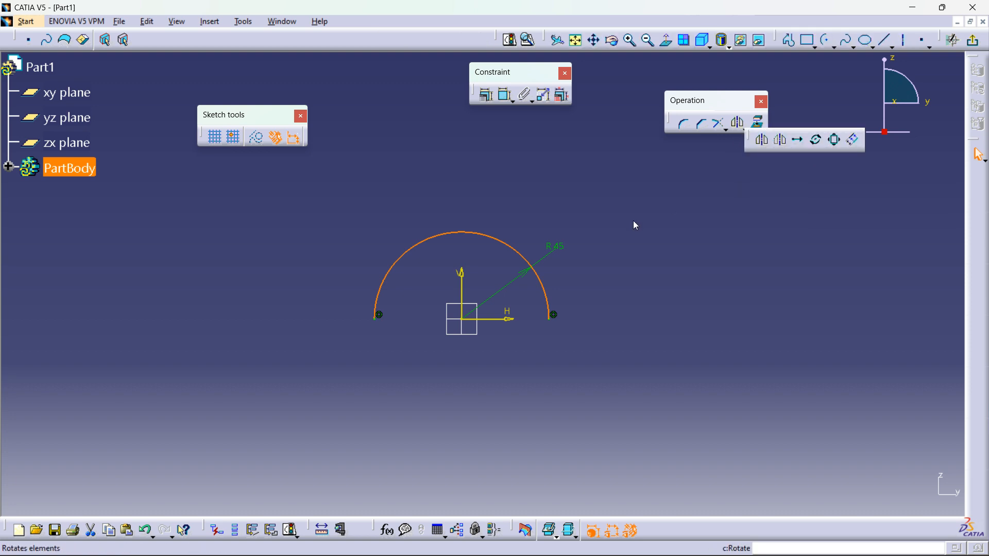
{"action": "left_click", "coordinate": [589, 299]}
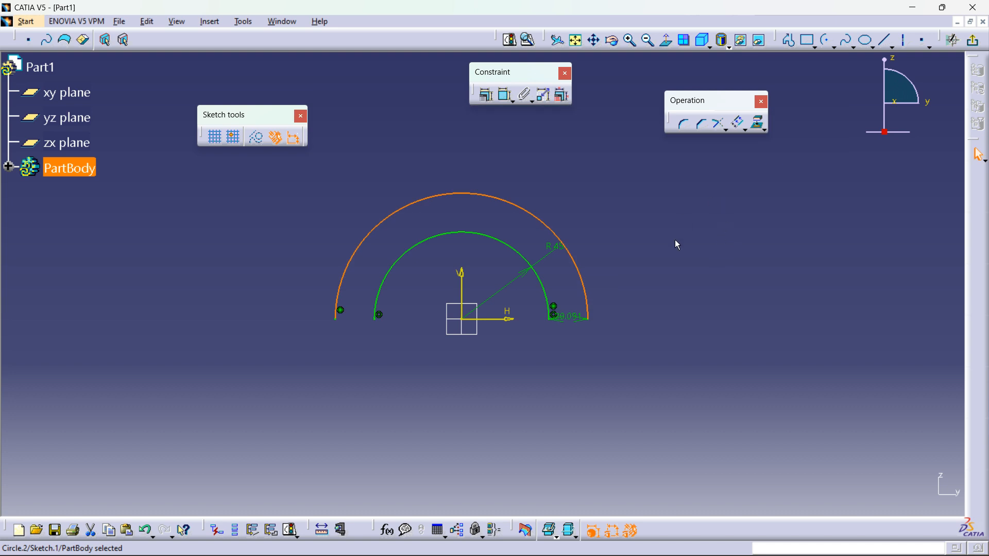
{"action": "left_click", "coordinate": [690, 245]}
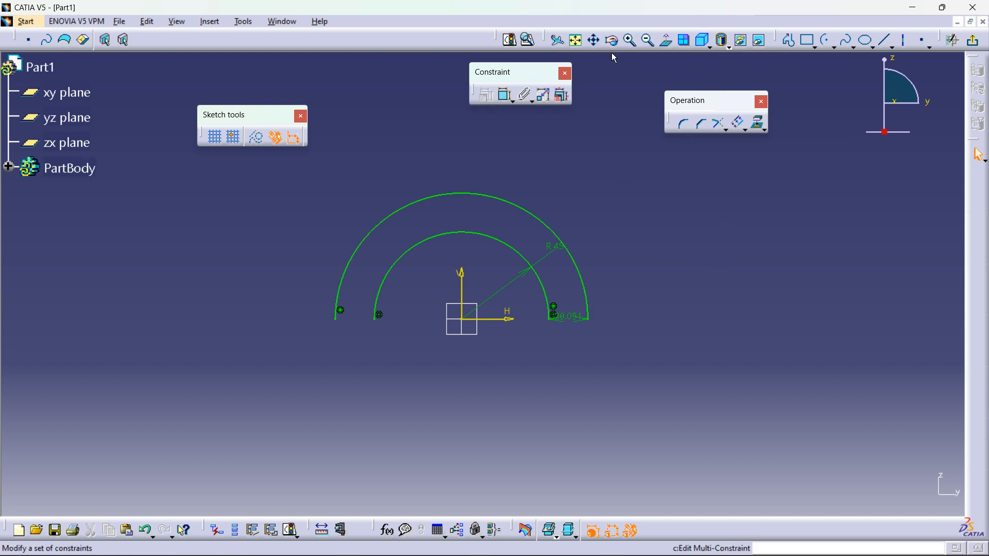
Step: Draw a profile line joining the left ends of the outer and inner arcs
{"action": "left_click", "coordinate": [789, 40]}
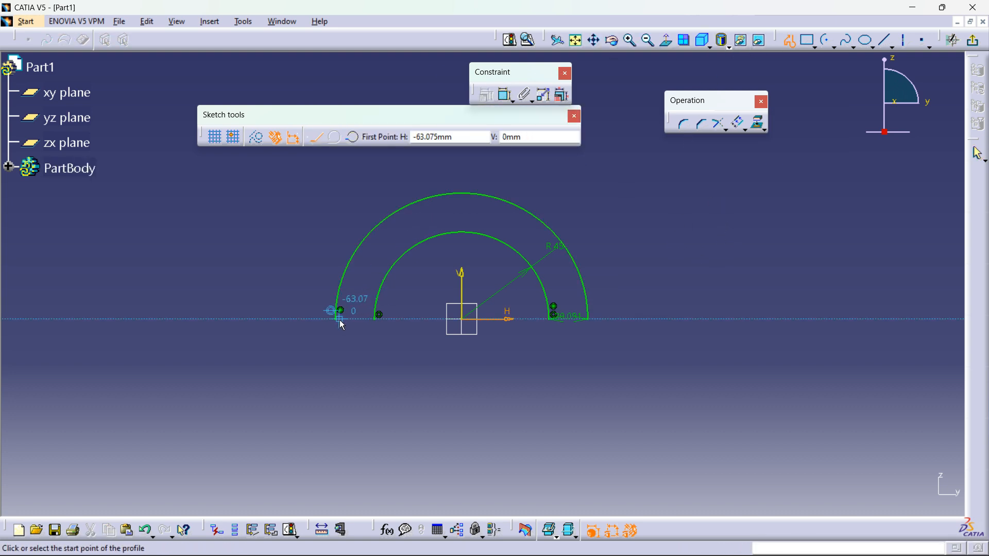
{"action": "left_click", "coordinate": [336, 319]}
{"action": "left_click", "coordinate": [378, 317]}
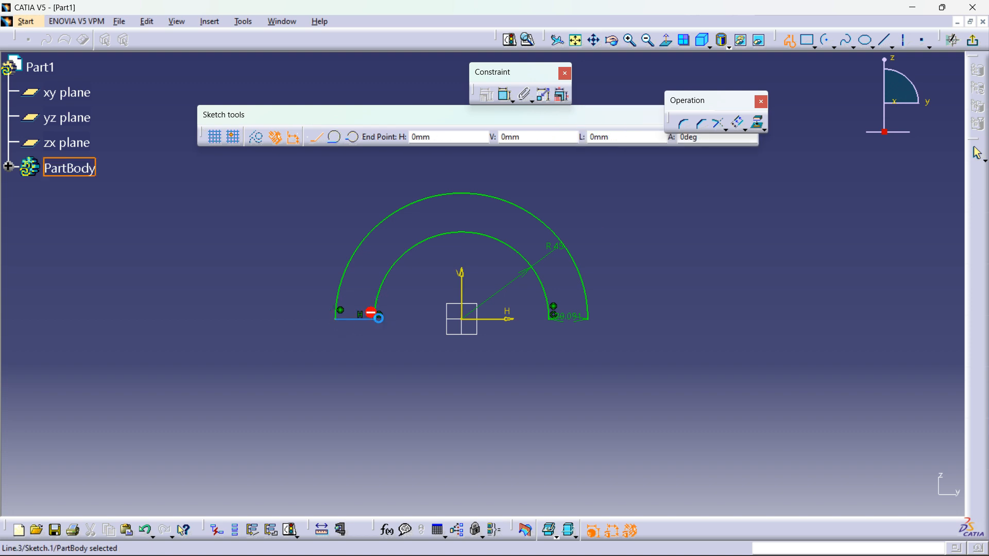
Step: Draw a profile line joining the right ends of the inner and outer arcs to close the profile
{"action": "left_click", "coordinate": [789, 40]}
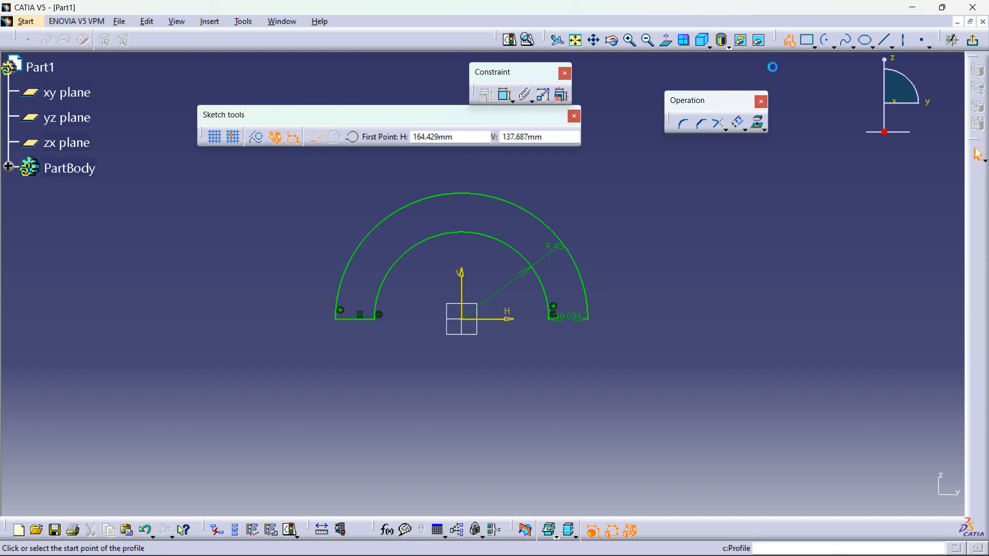
{"action": "left_click", "coordinate": [549, 319]}
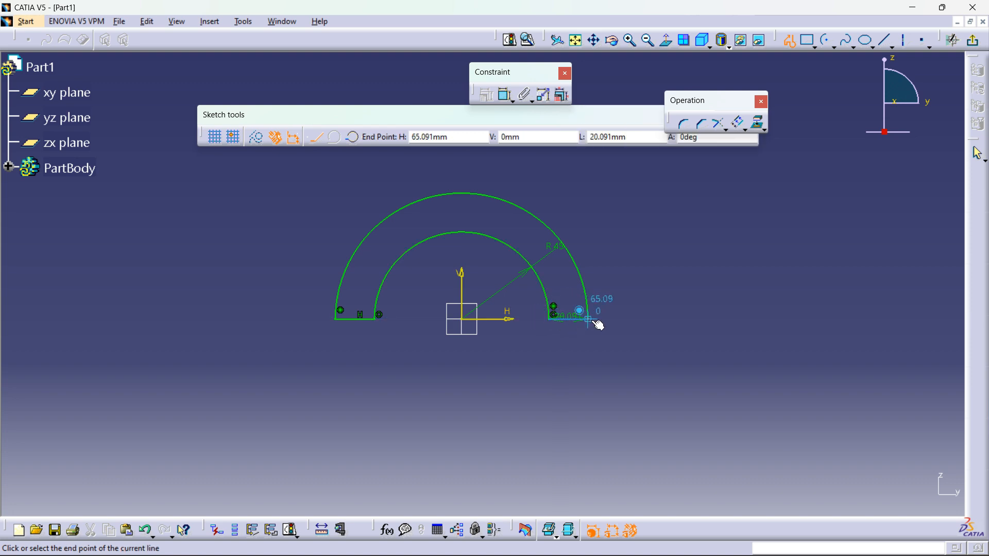
{"action": "double_click", "coordinate": [588, 318]}
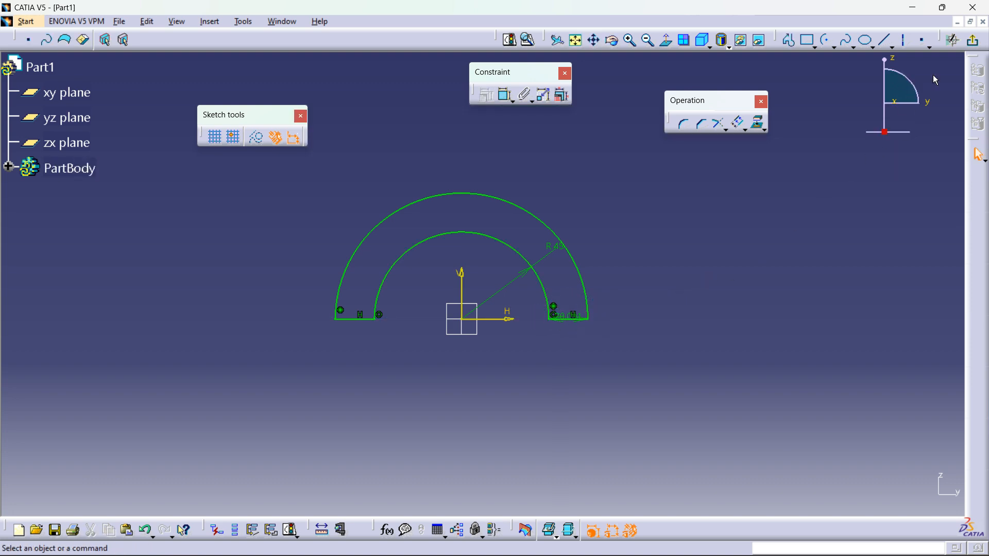
Step: Exit the sketch and pad the closed profile 20 mm
{"action": "left_click", "coordinate": [972, 40]}
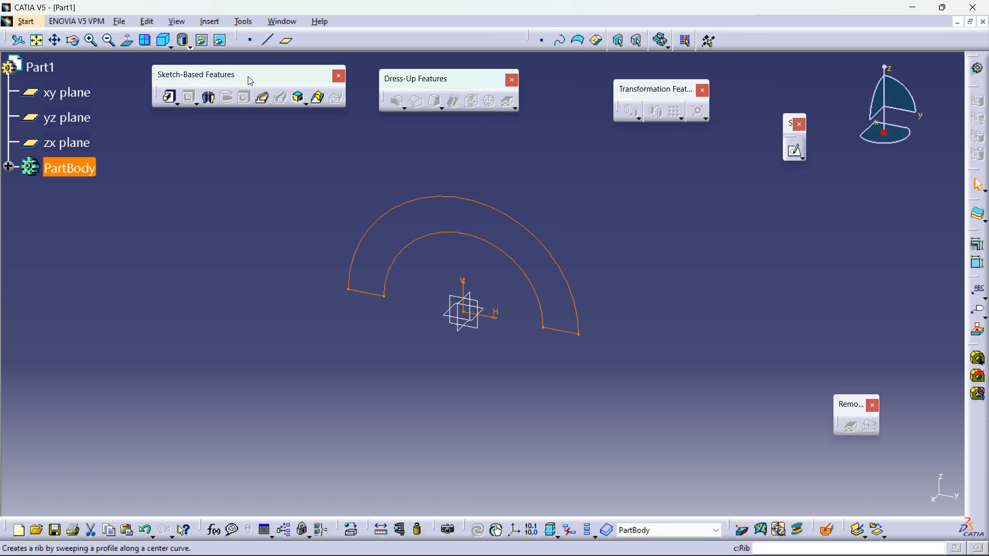
{"action": "left_click", "coordinate": [170, 97]}
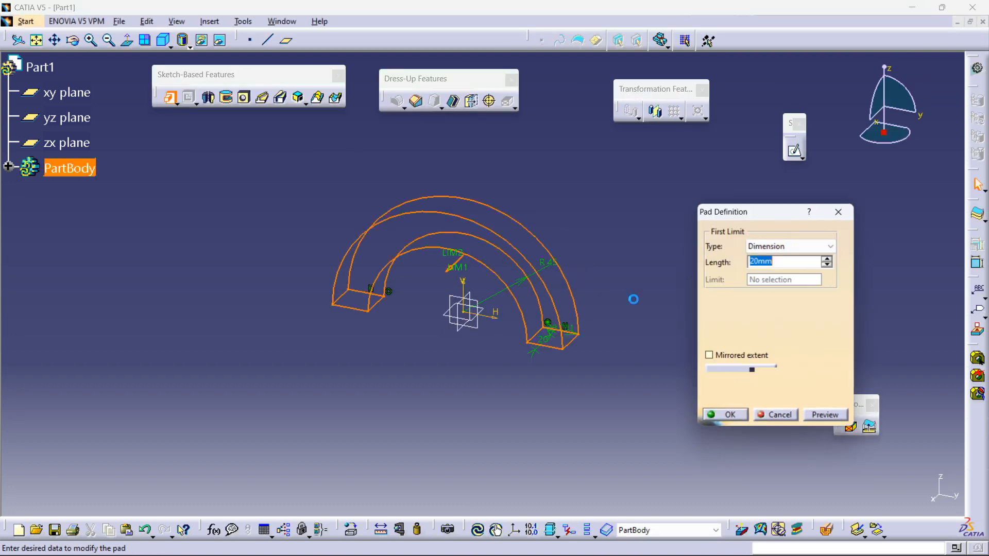
{"action": "left_click", "coordinate": [734, 417]}
{"action": "middle_click_drag", "start_coordinate": [607, 278], "coordinate": [646, 119]}
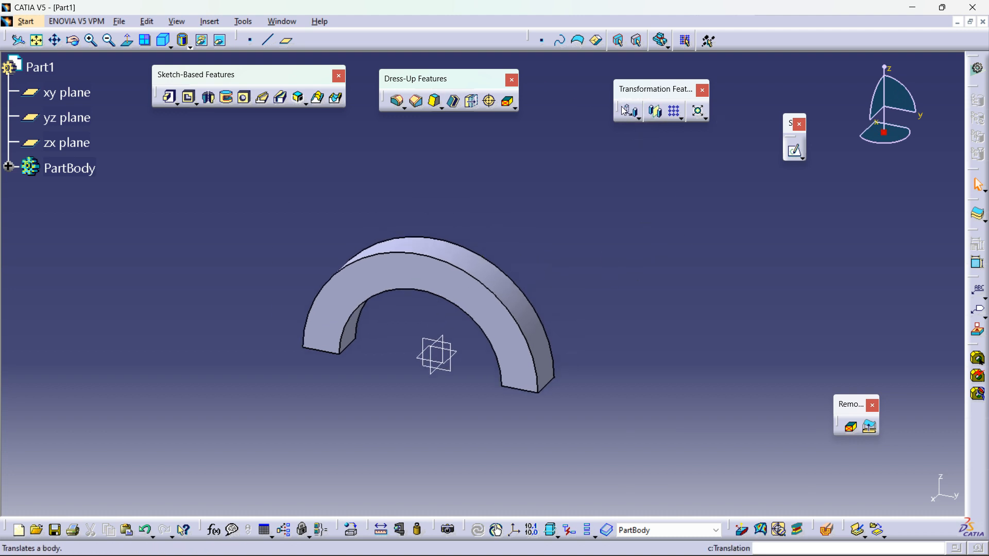
Step: Start a Translation of the body from the Transformations toolbar, choosing to keep the transformation specifications
{"action": "left_click", "coordinate": [638, 118]}
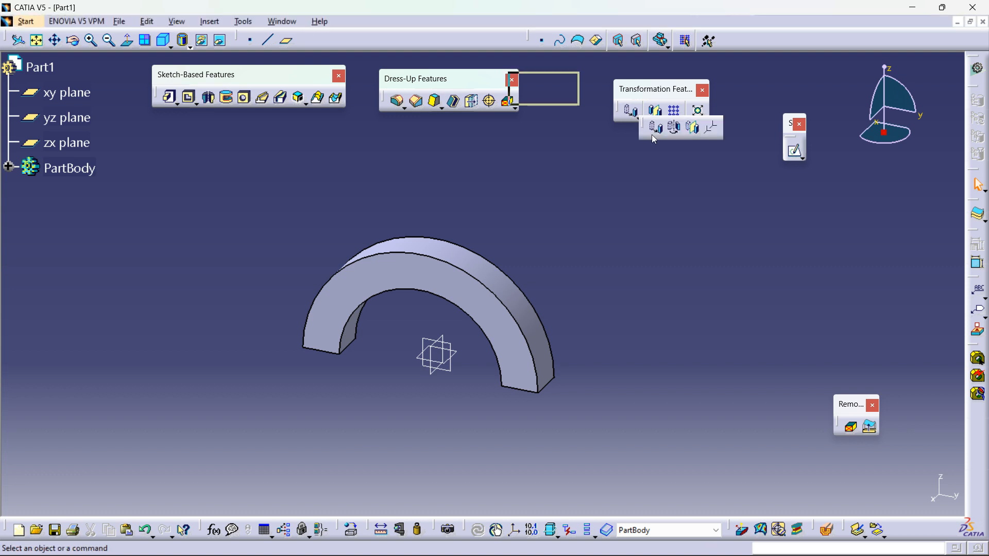
{"action": "left_click_drag", "start_coordinate": [651, 135], "coordinate": [696, 195]}
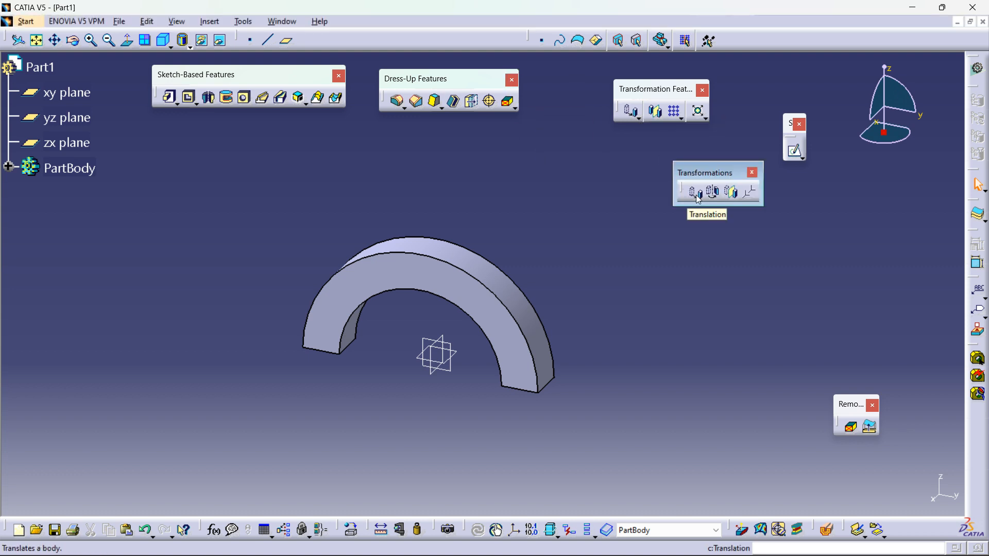
{"action": "middle_click_drag", "start_coordinate": [644, 283], "coordinate": [509, 257]}
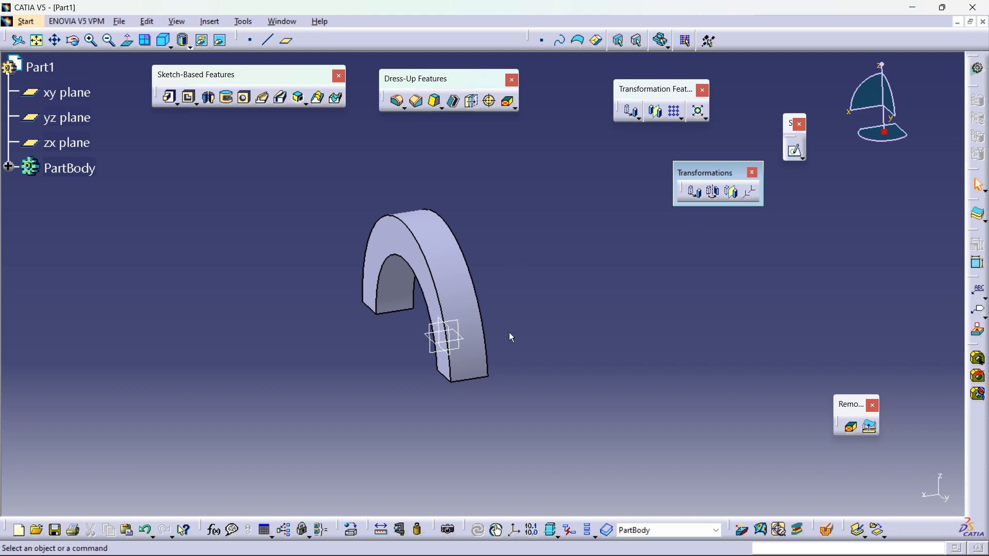
{"action": "left_click", "coordinate": [696, 192]}
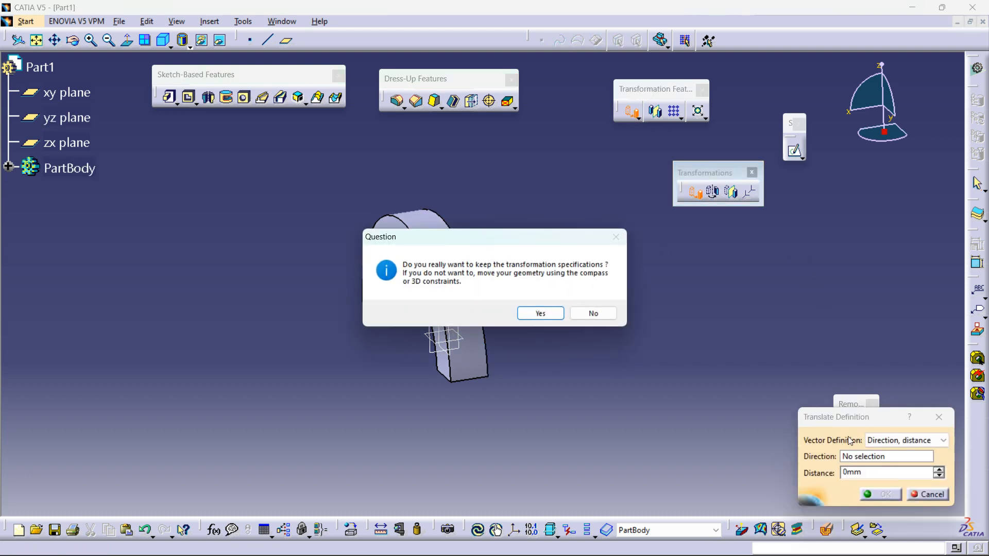
{"action": "left_click", "coordinate": [540, 313]}
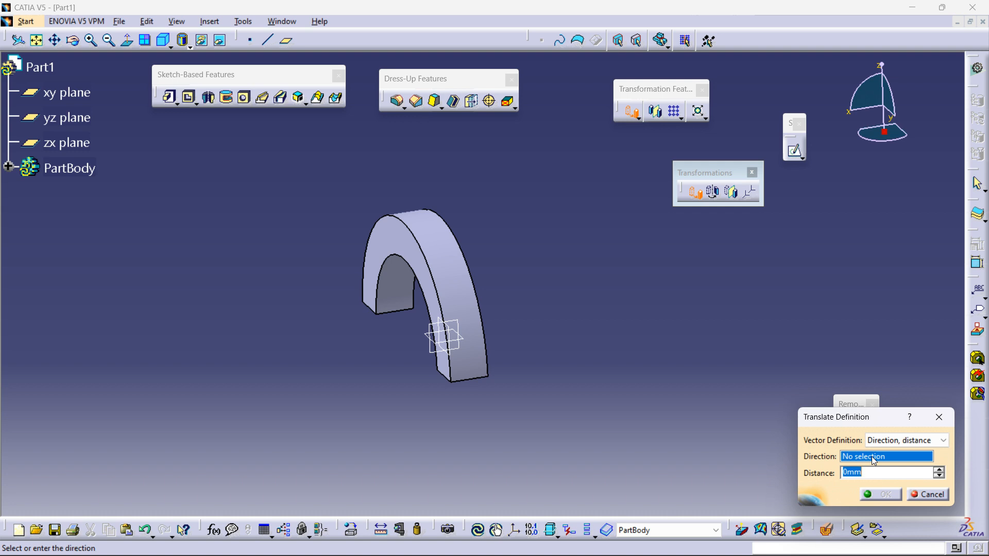
Step: Select a pad edge as the translation direction and try the Compass Direction option
{"action": "left_click", "coordinate": [467, 379]}
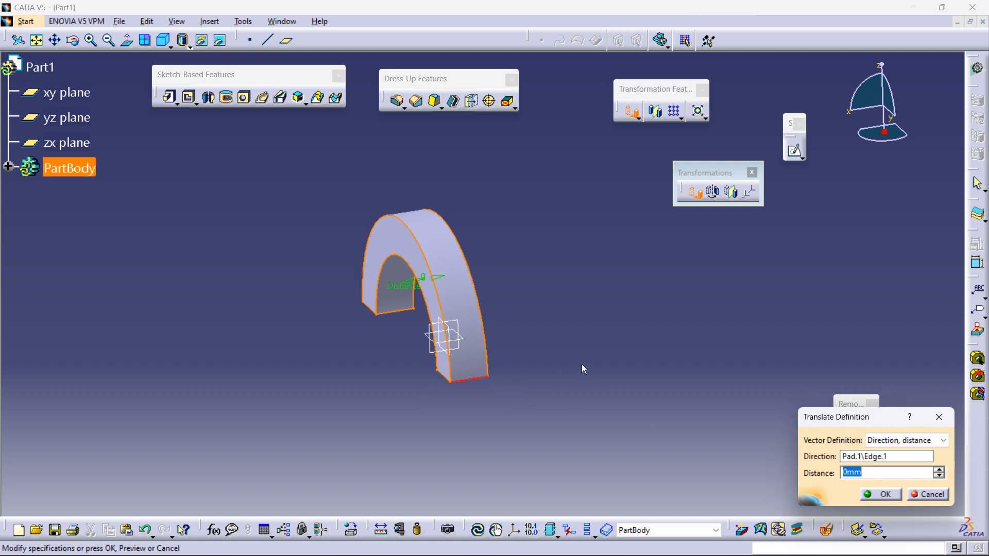
{"action": "right_click", "coordinate": [881, 459]}
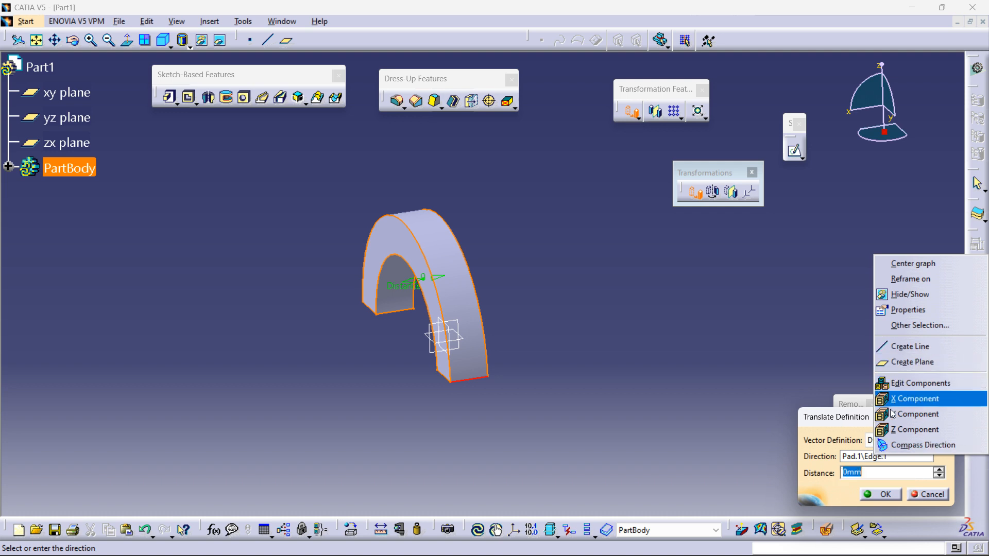
{"action": "left_click", "coordinate": [896, 446]}
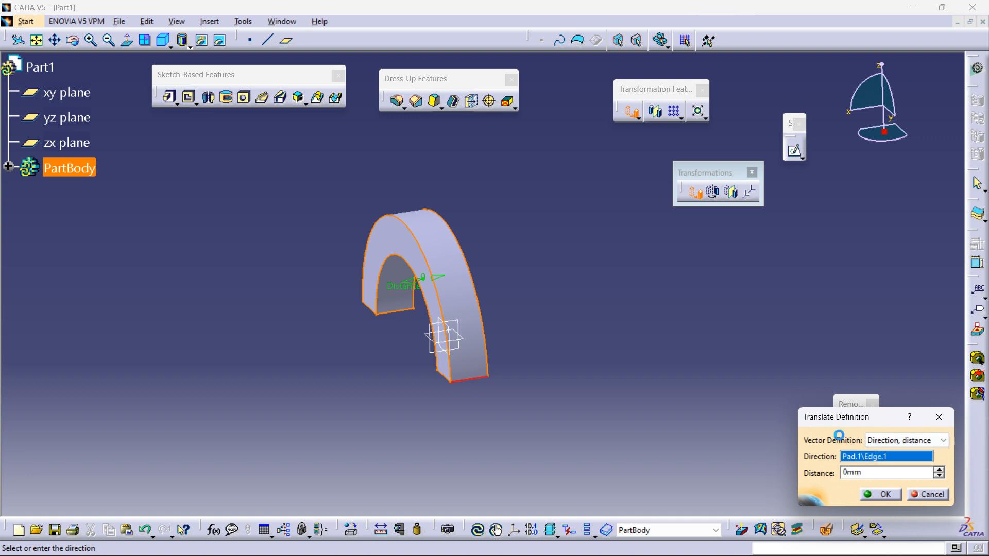
{"action": "left_click", "coordinate": [884, 135]}
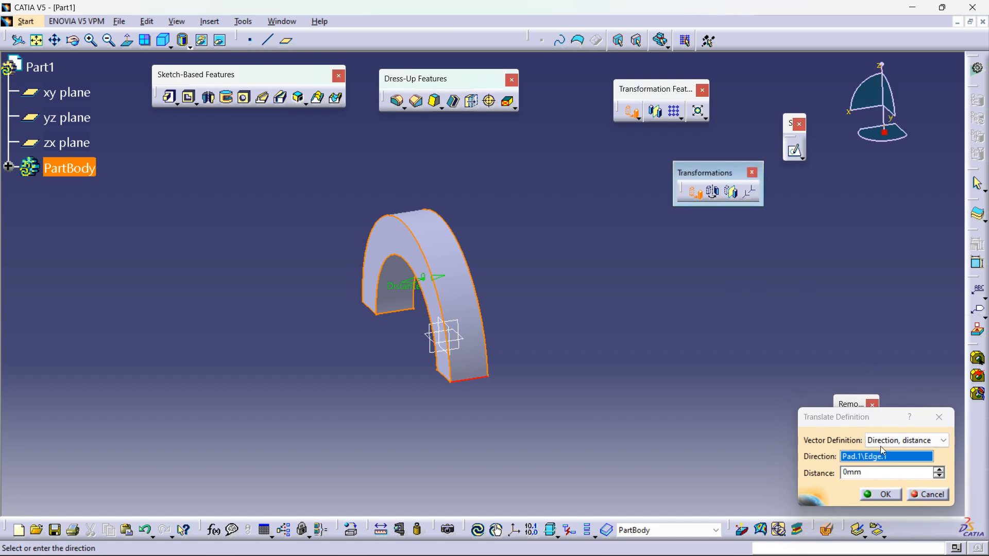
Step: Switch the translation direction through Z and X Components and settle on the Y Component
{"action": "right_click", "coordinate": [866, 456]}
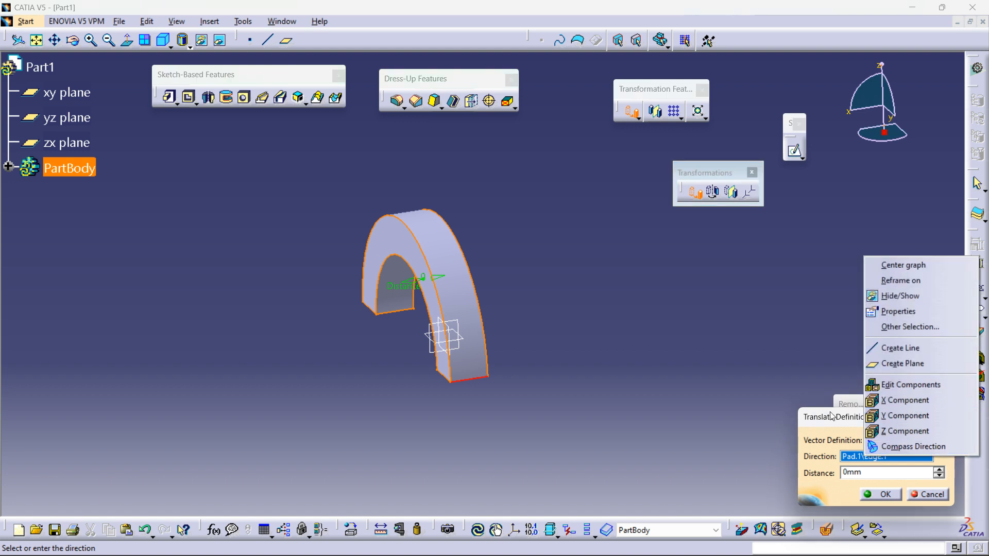
{"action": "left_click", "coordinate": [897, 446]}
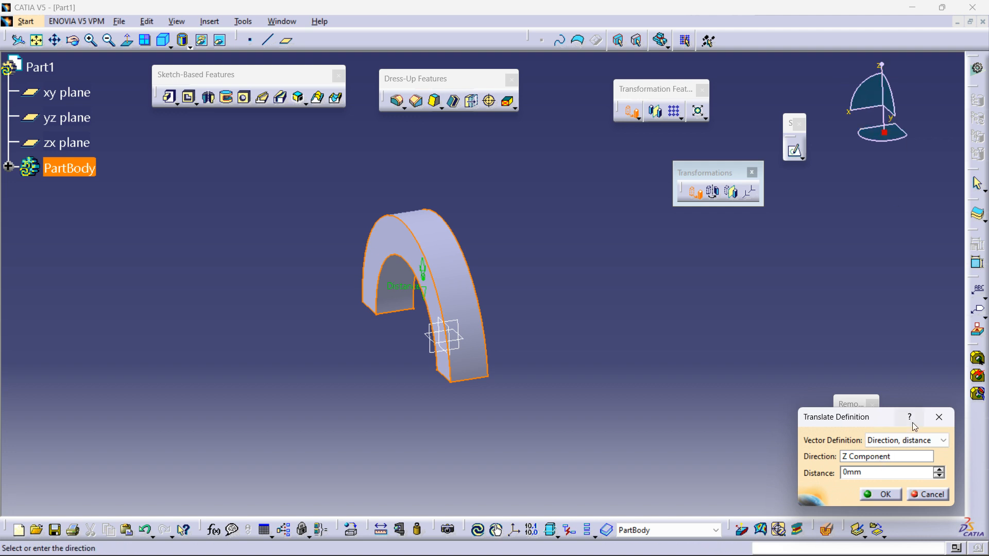
{"action": "right_click", "coordinate": [882, 457]}
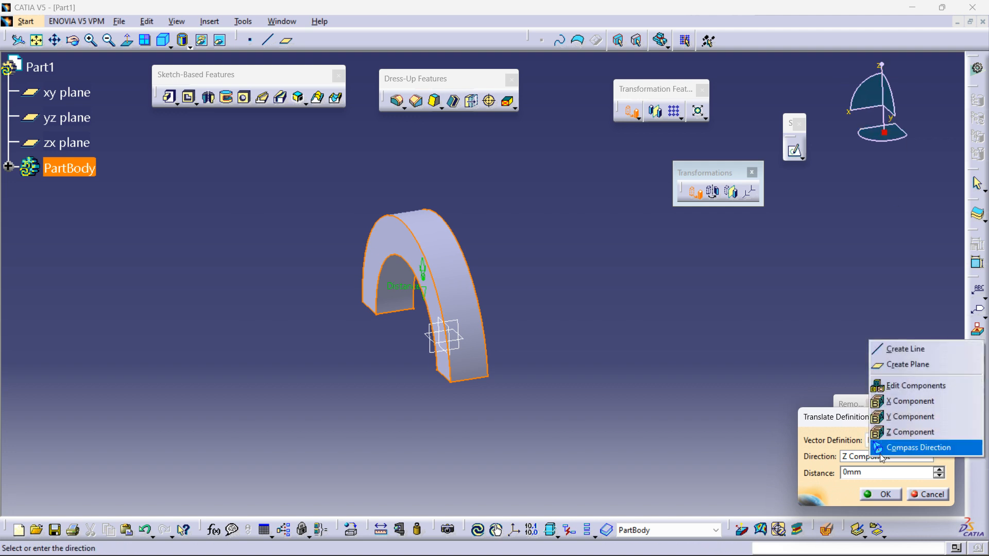
{"action": "left_click", "coordinate": [896, 410]}
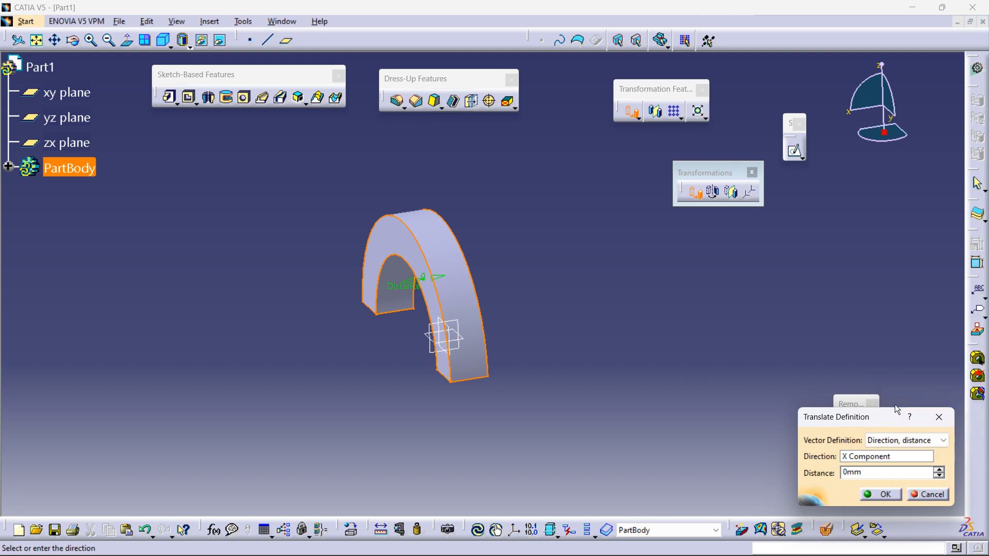
{"action": "right_click", "coordinate": [869, 458]}
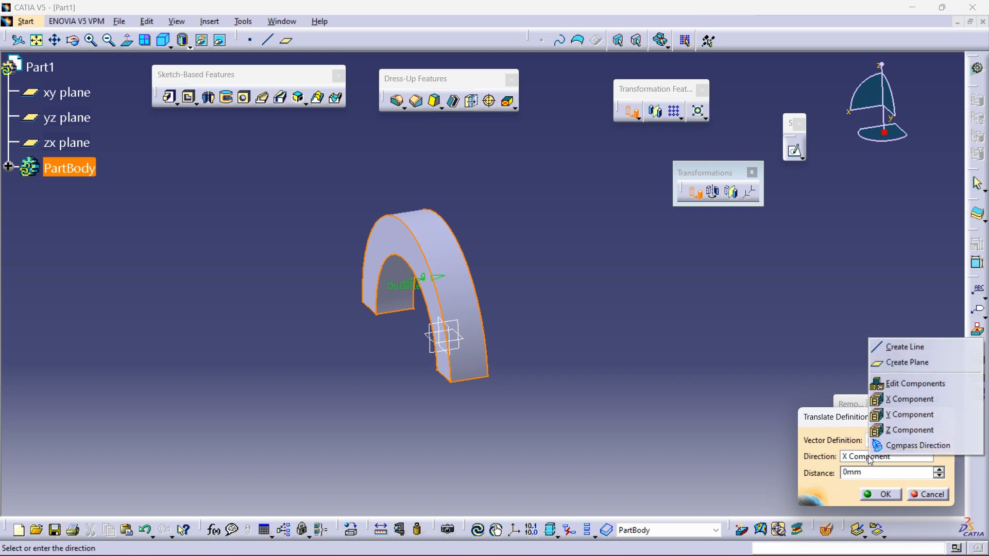
{"action": "left_click", "coordinate": [897, 428]}
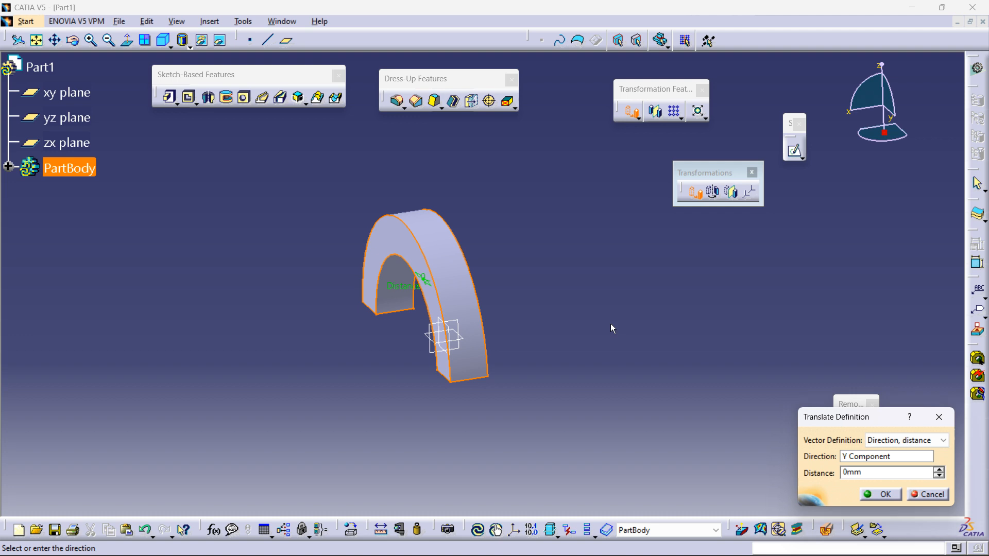
Step: Set the translation distance to 175 mm and confirm the translation
{"action": "middle_click_drag", "start_coordinate": [623, 341], "coordinate": [614, 326]}
{"action": "left_click_drag", "start_coordinate": [389, 262], "coordinate": [510, 351]}
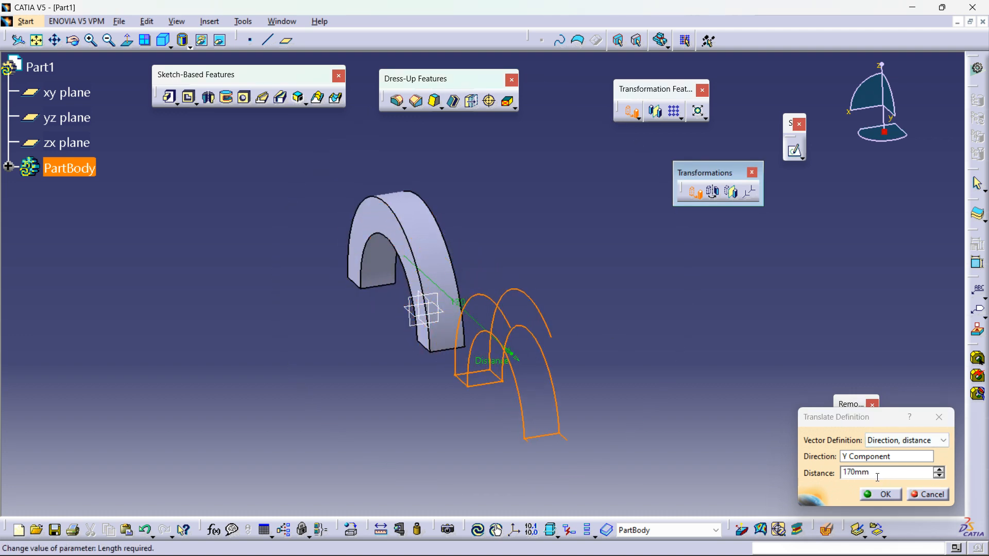
{"action": "left_click", "coordinate": [941, 471]}
{"action": "left_click", "coordinate": [941, 470]}
{"action": "left_click", "coordinate": [941, 470]}
{"action": "left_click", "coordinate": [941, 470]}
{"action": "left_click", "coordinate": [941, 470]}
{"action": "left_click", "coordinate": [941, 471]}
{"action": "left_click", "coordinate": [940, 476]}
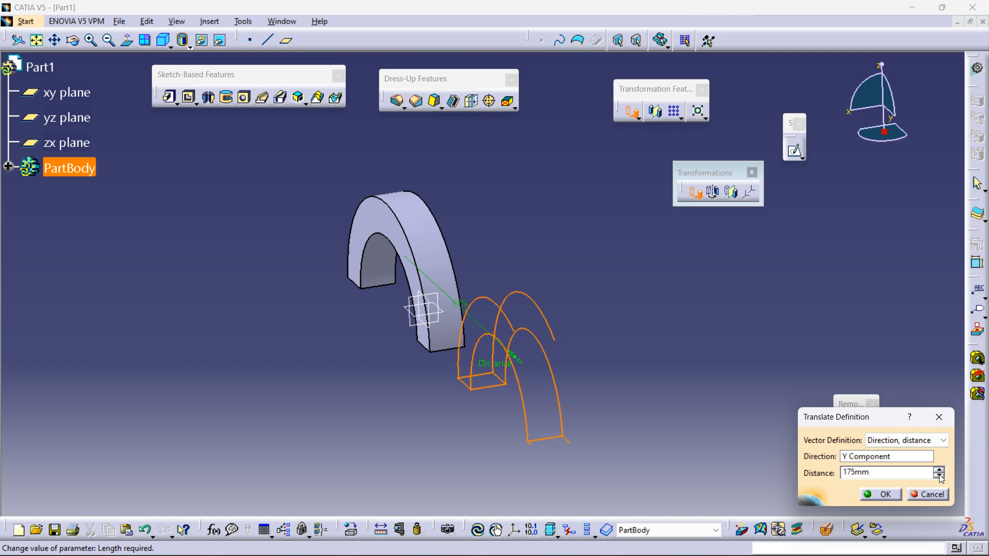
{"action": "left_click", "coordinate": [881, 494]}
Step: Start a Rotation of the body in Axis-Angle mode, keeping the transformation specifications
{"action": "middle_click_drag", "start_coordinate": [702, 336], "coordinate": [608, 323]}
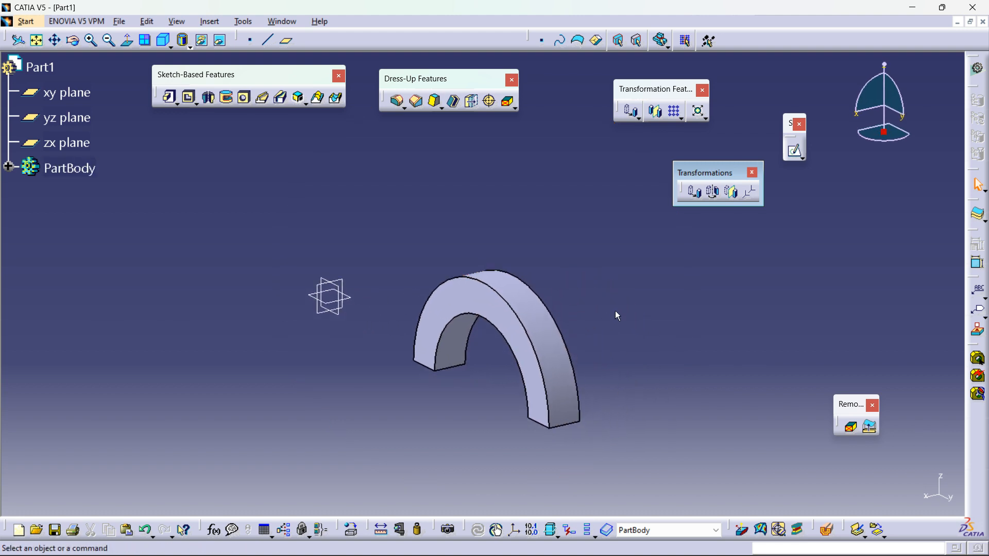
{"action": "left_click", "coordinate": [715, 192]}
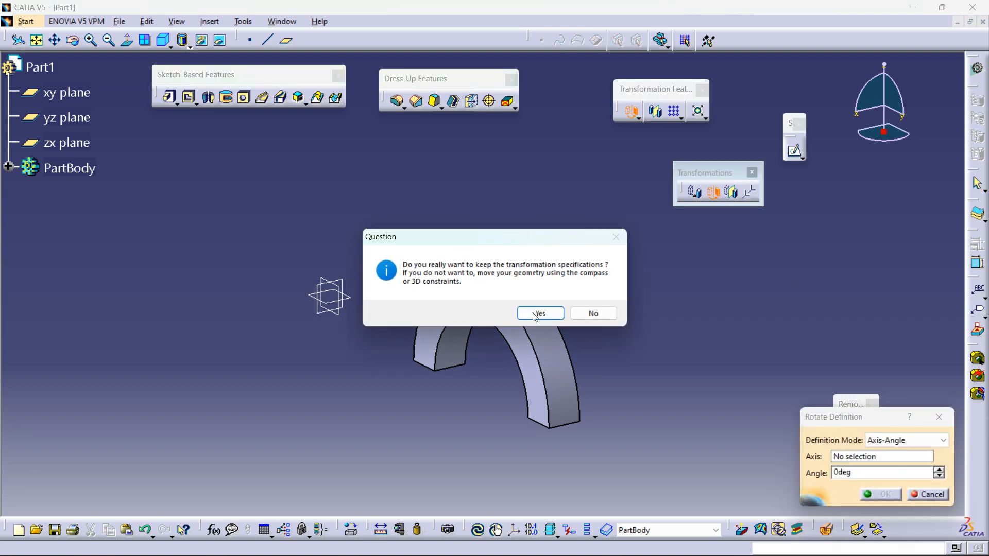
{"action": "left_click_drag", "start_coordinate": [407, 239], "coordinate": [386, 238]}
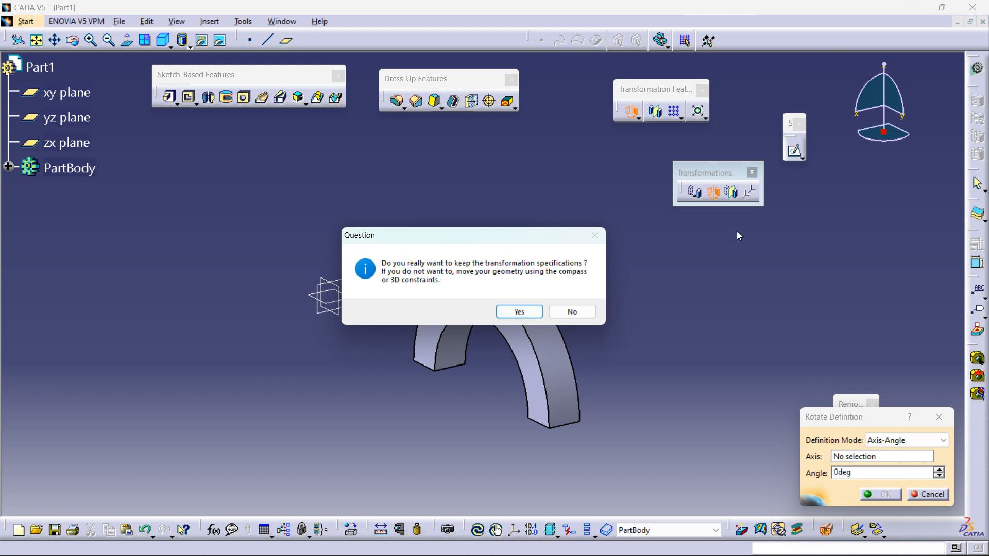
{"action": "left_click", "coordinate": [518, 312]}
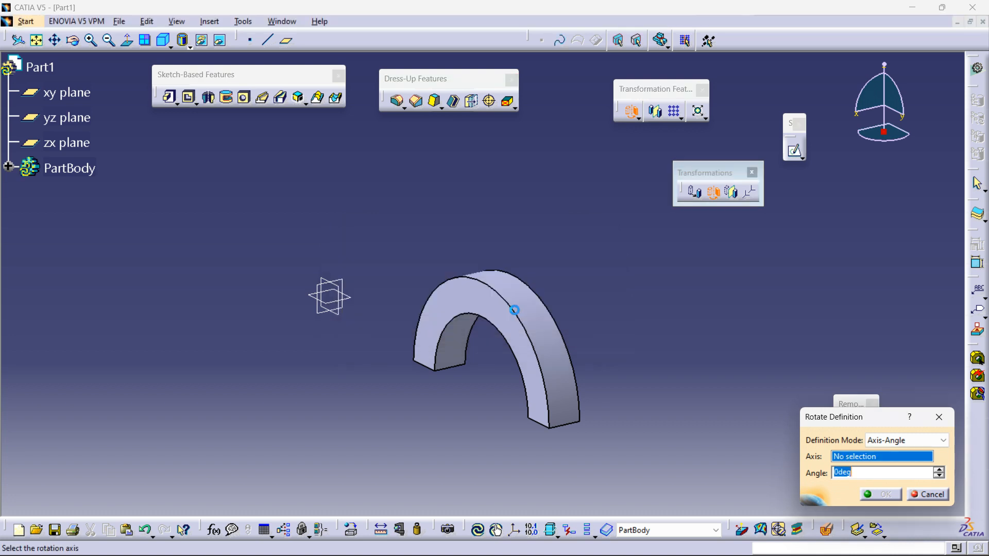
{"action": "left_click", "coordinate": [886, 442]}
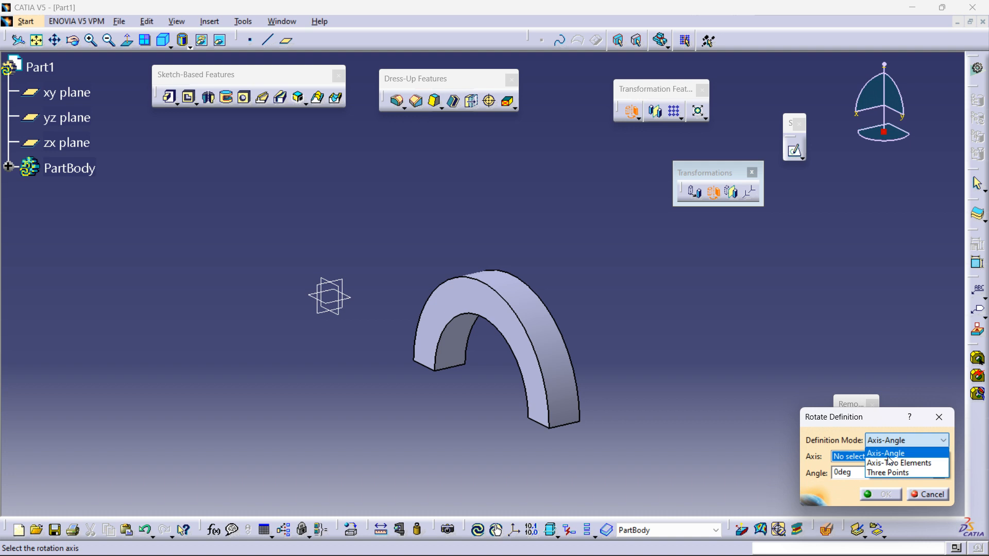
{"action": "left_click", "coordinate": [876, 453]}
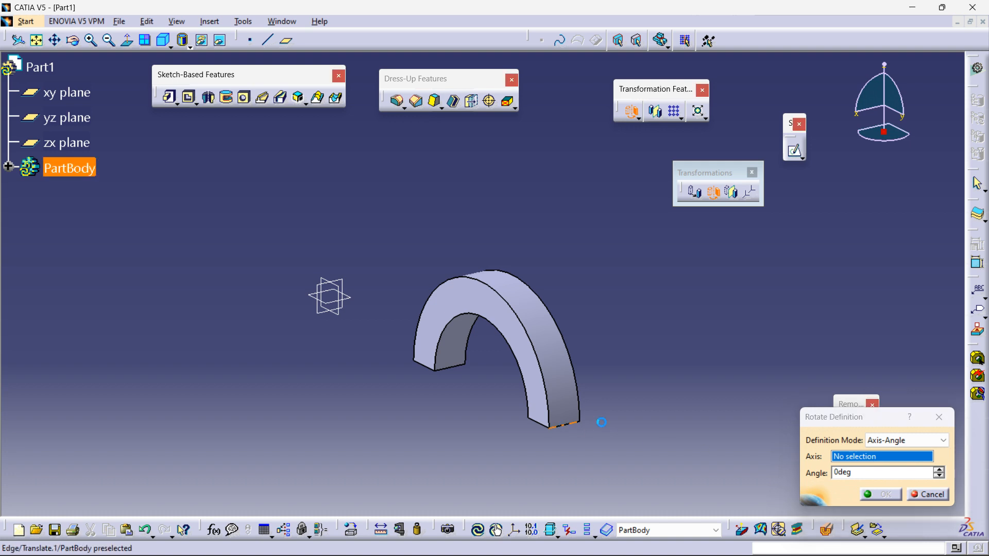
Step: Pick the pad's bottom end edge as the rotation axis and rotate the body by -90 deg
{"action": "left_click", "coordinate": [563, 424]}
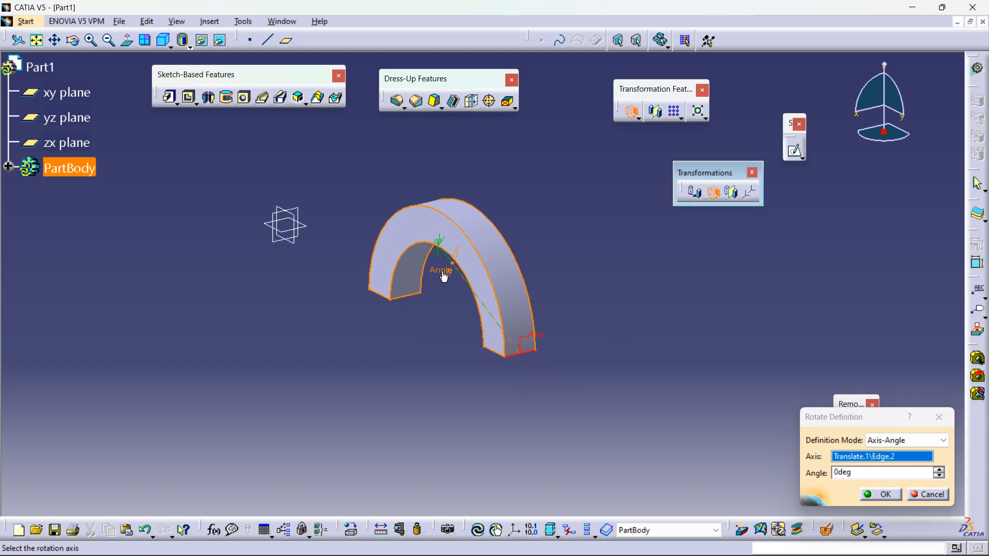
{"action": "left_click", "coordinate": [855, 472]}
{"action": "left_click_drag", "start_coordinate": [444, 275], "coordinate": [521, 227]}
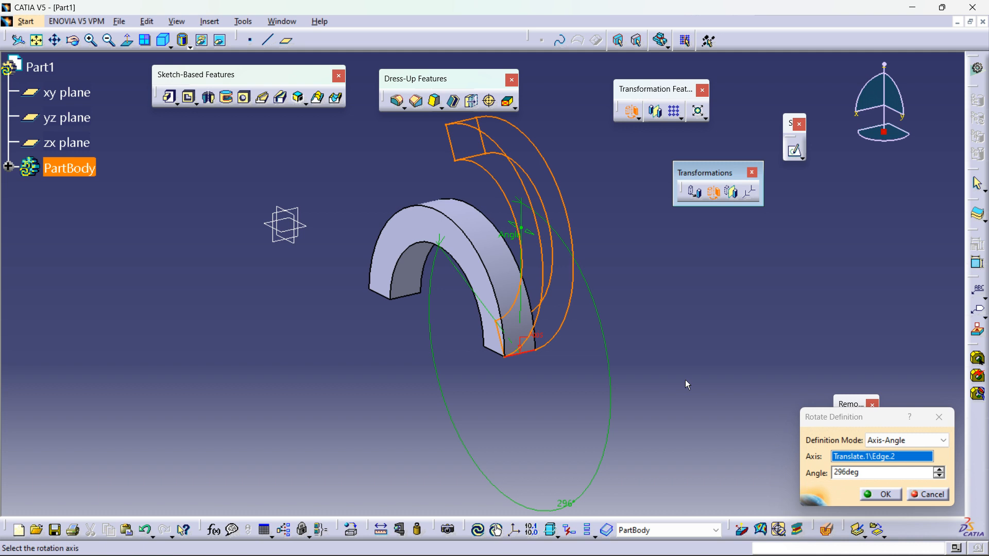
{"action": "double_click", "coordinate": [864, 473]}
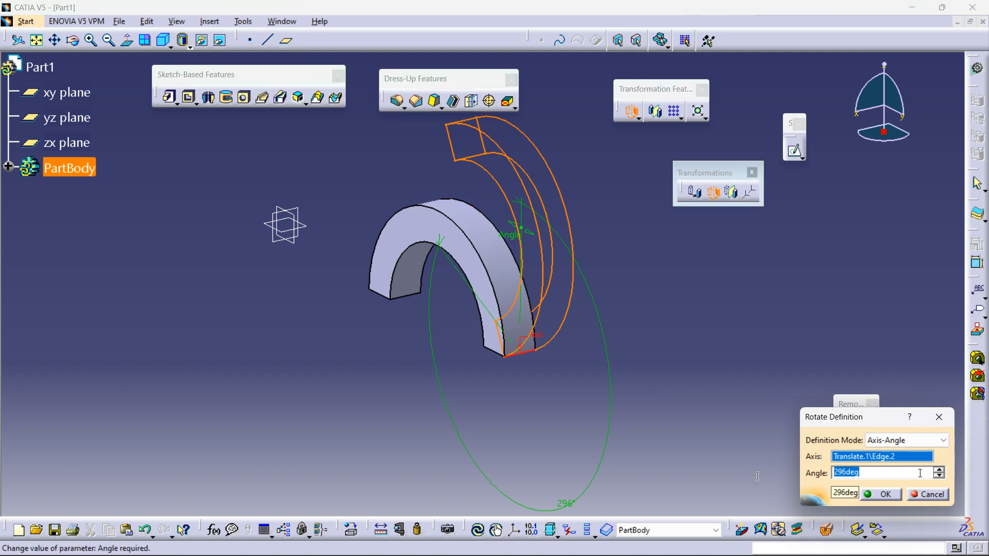
{"action": "type", "text": "-90"}
{"action": "key", "text": "Return"}
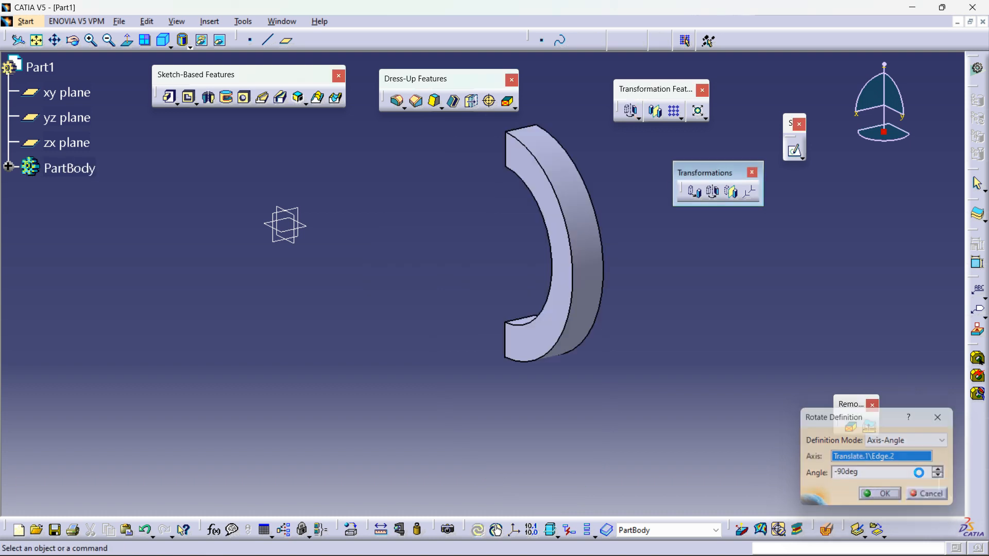
Step: Start another Translation, keeping specifications, and set its direction to the rotated body's end face
{"action": "middle_click_drag", "start_coordinate": [569, 349], "coordinate": [617, 308]}
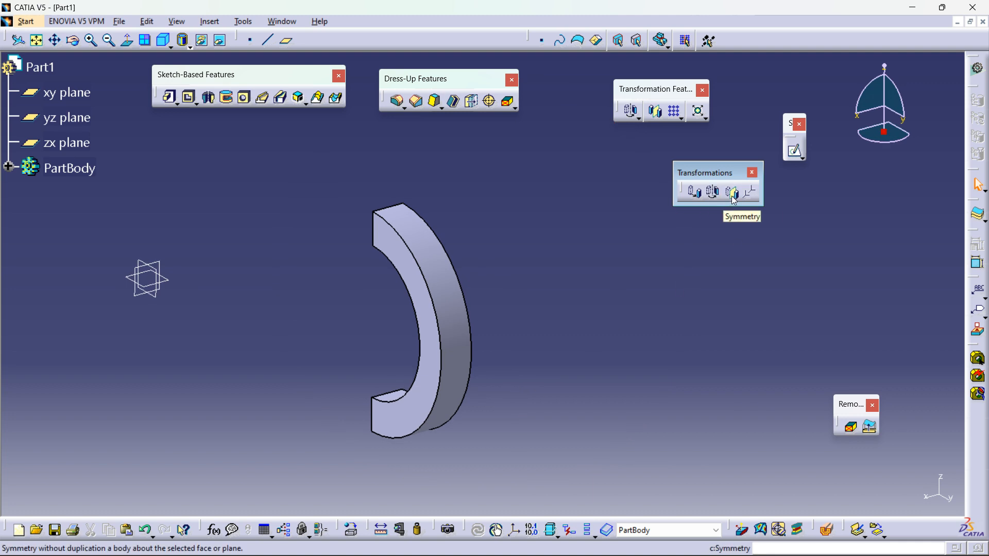
{"action": "middle_click_drag", "start_coordinate": [203, 391], "coordinate": [632, 250]}
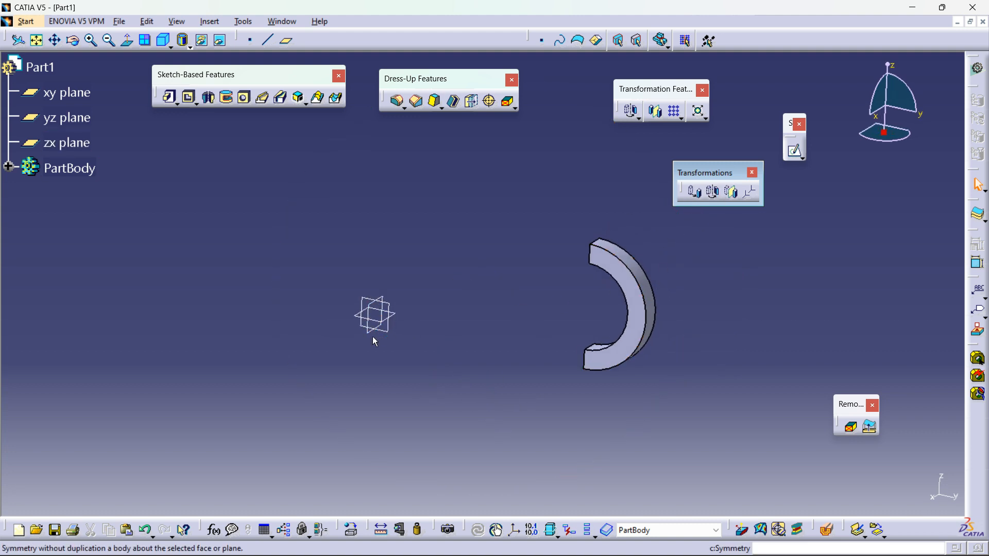
{"action": "left_click", "coordinate": [695, 192]}
{"action": "left_click", "coordinate": [540, 313]}
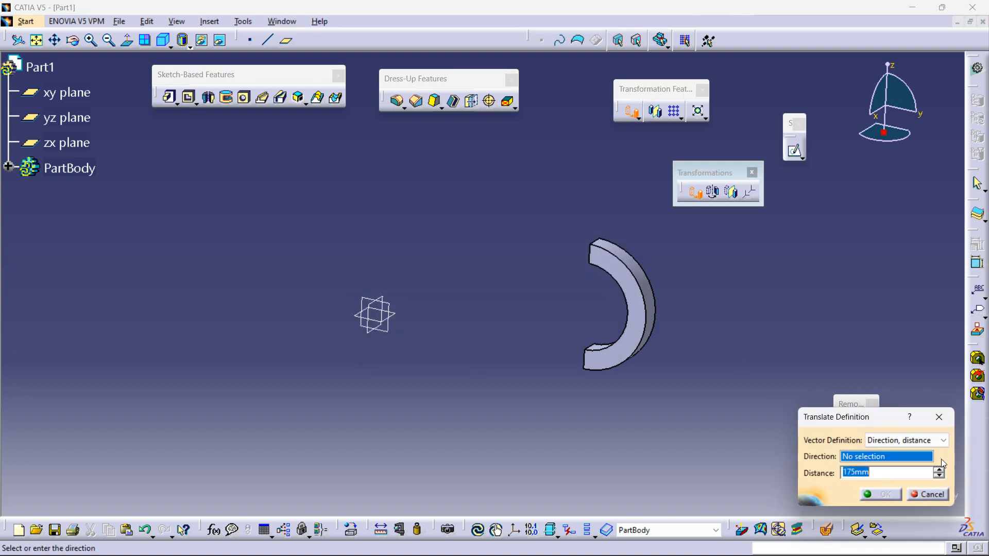
{"action": "left_click", "coordinate": [651, 341]}
{"action": "middle_click_drag", "start_coordinate": [644, 361], "coordinate": [615, 370]}
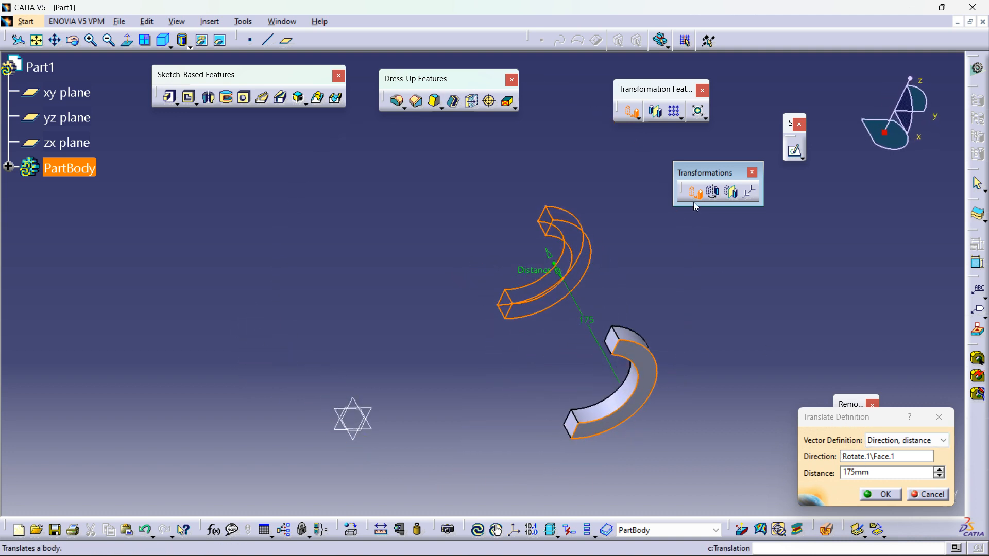
{"action": "left_click", "coordinate": [866, 457]}
{"action": "middle_click_drag", "start_coordinate": [588, 466], "coordinate": [371, 176]}
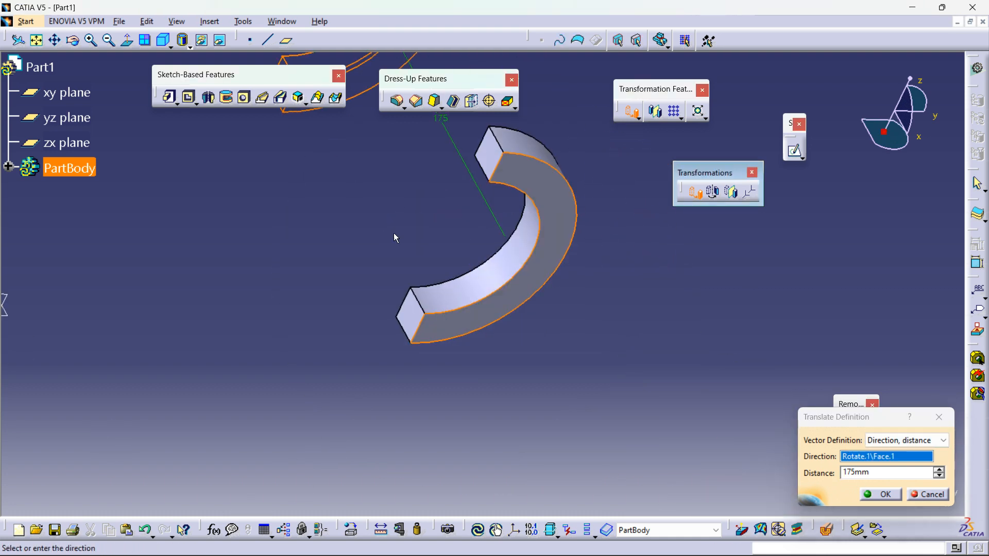
{"action": "left_click", "coordinate": [414, 319]}
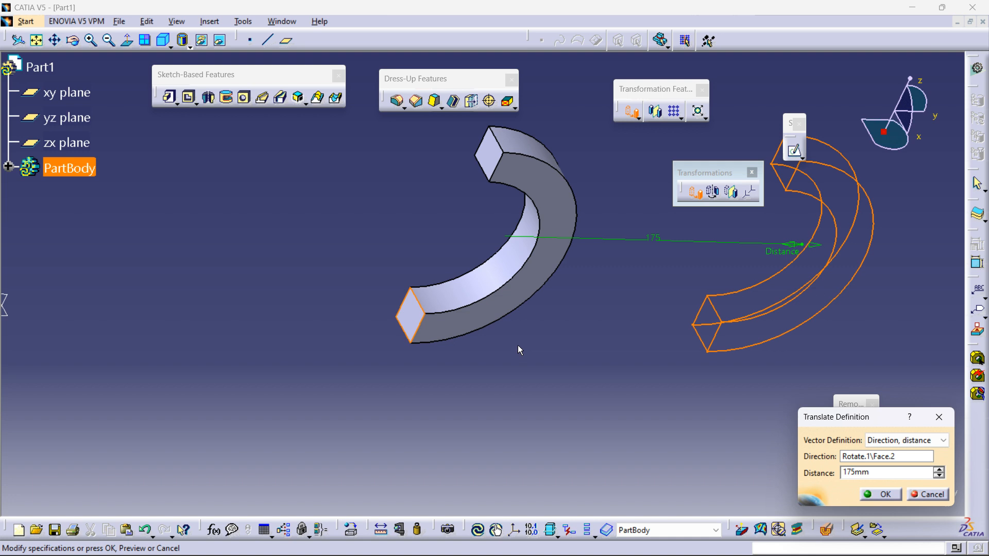
Step: Drag the translation to -167 mm along the end-face direction and confirm the translation
{"action": "middle_click_drag", "start_coordinate": [579, 329], "coordinate": [600, 381]}
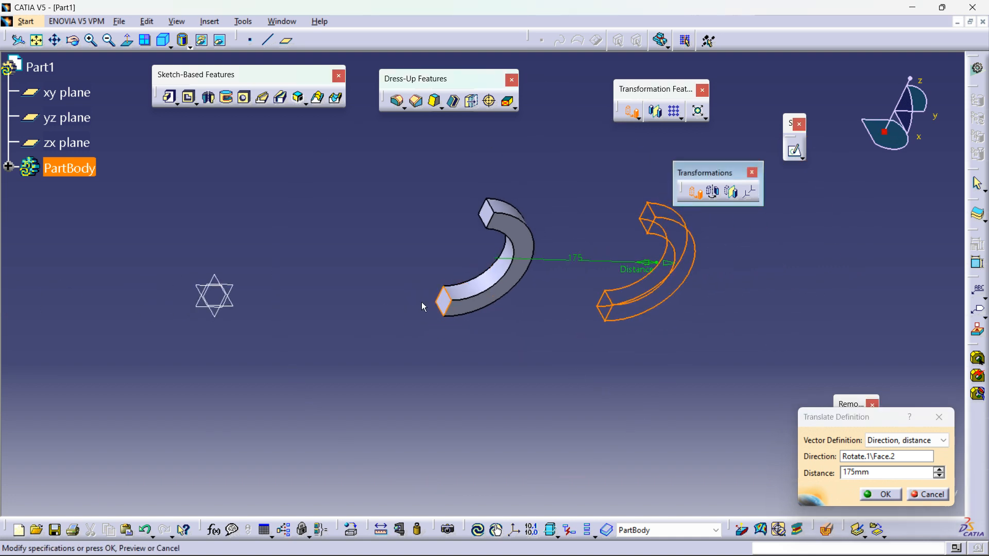
{"action": "left_click_drag", "start_coordinate": [631, 280], "coordinate": [294, 293]}
{"action": "middle_click_drag", "start_coordinate": [415, 309], "coordinate": [389, 333]}
{"action": "left_click_drag", "start_coordinate": [382, 292], "coordinate": [406, 304]}
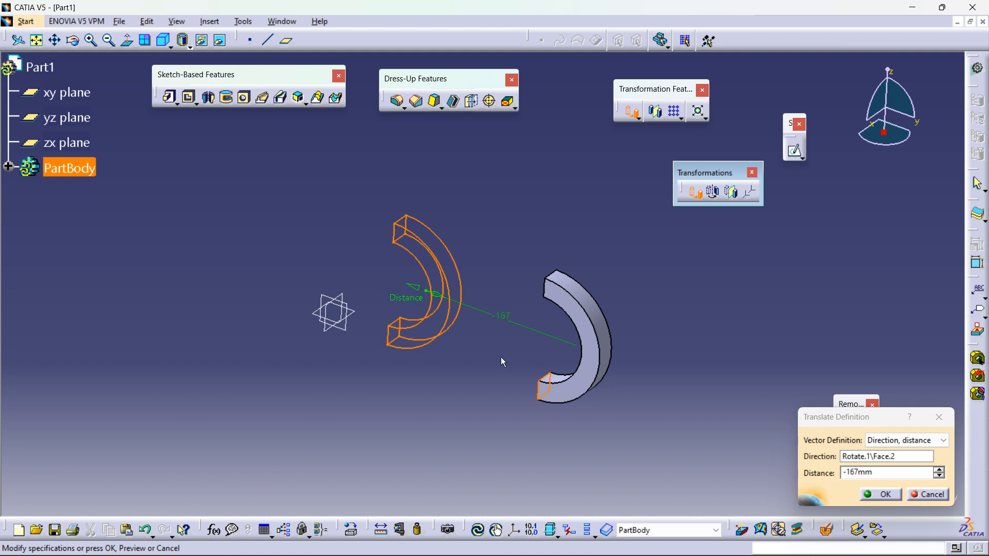
{"action": "left_click", "coordinate": [881, 494]}
Step: Mirror the body about the zx plane with Symmetry, keeping the transformation specifications
{"action": "middle_click_drag", "start_coordinate": [576, 306], "coordinate": [625, 340]}
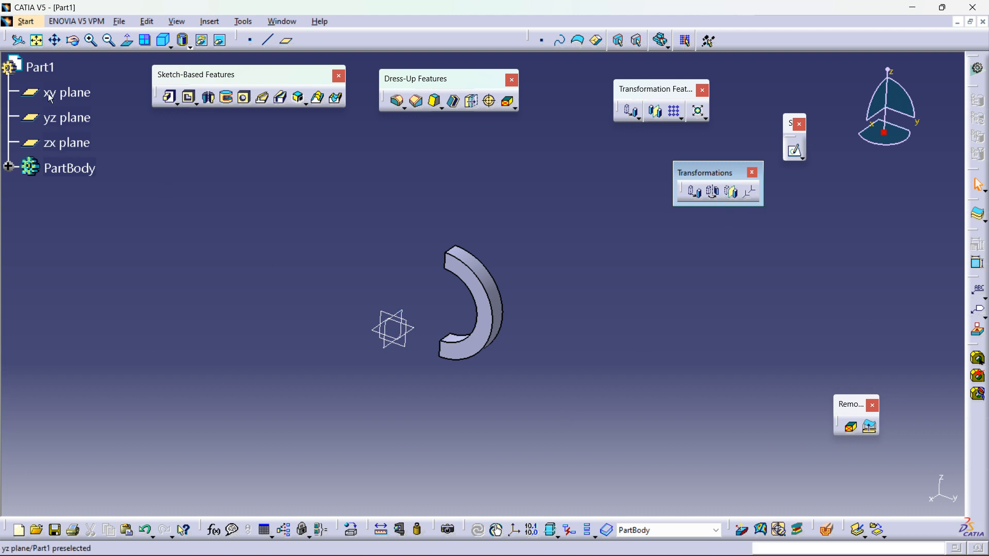
{"action": "left_click", "coordinate": [40, 67]}
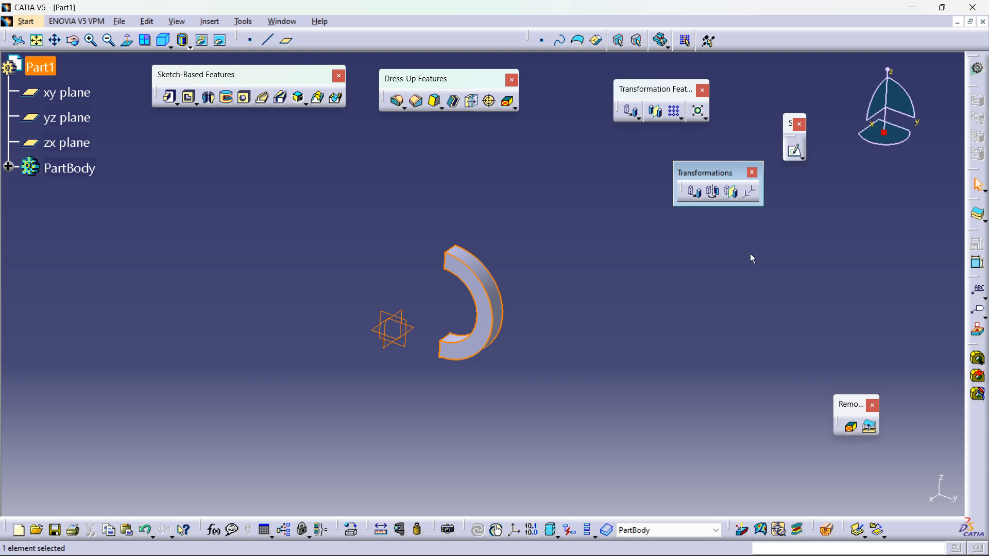
{"action": "left_click", "coordinate": [735, 196]}
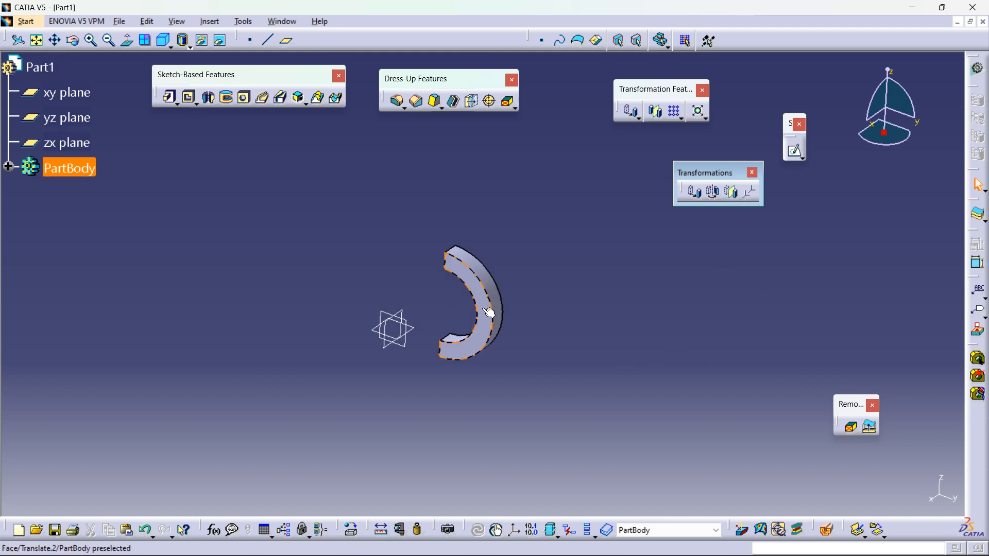
{"action": "left_click", "coordinate": [541, 315]}
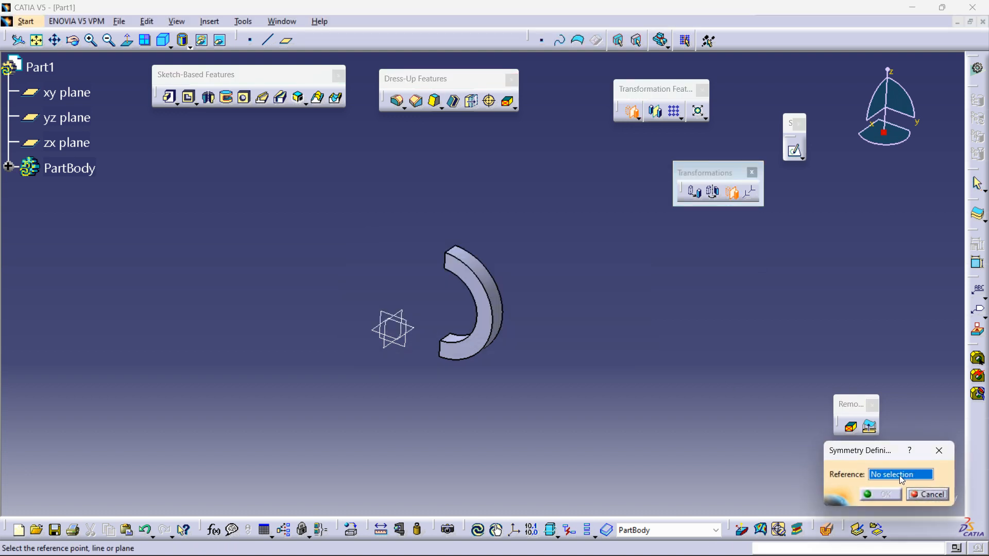
{"action": "left_click", "coordinate": [391, 340]}
{"action": "left_click", "coordinate": [881, 495]}
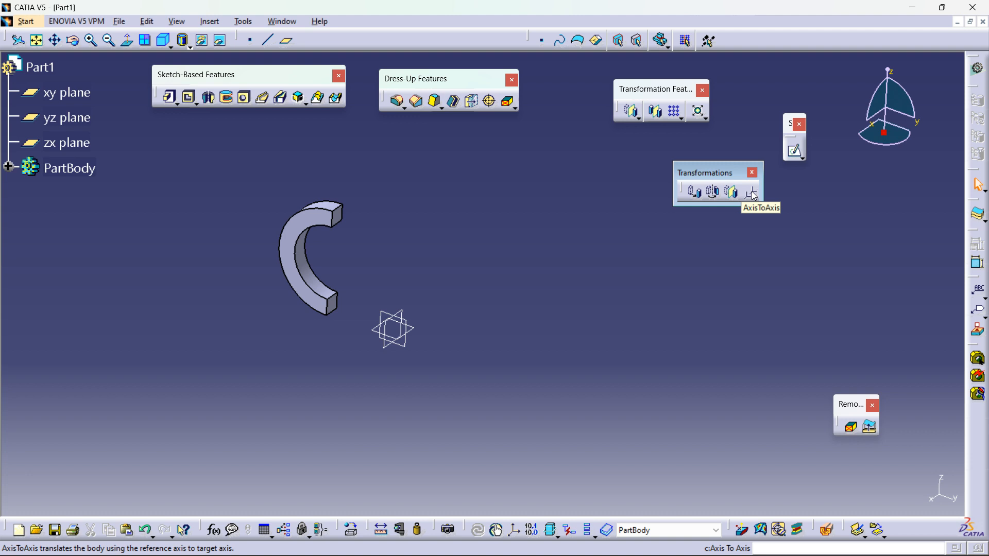
Step: Create a standard axis system at the origin without selecting any references
{"action": "left_click_drag", "start_coordinate": [466, 530], "coordinate": [551, 464]}
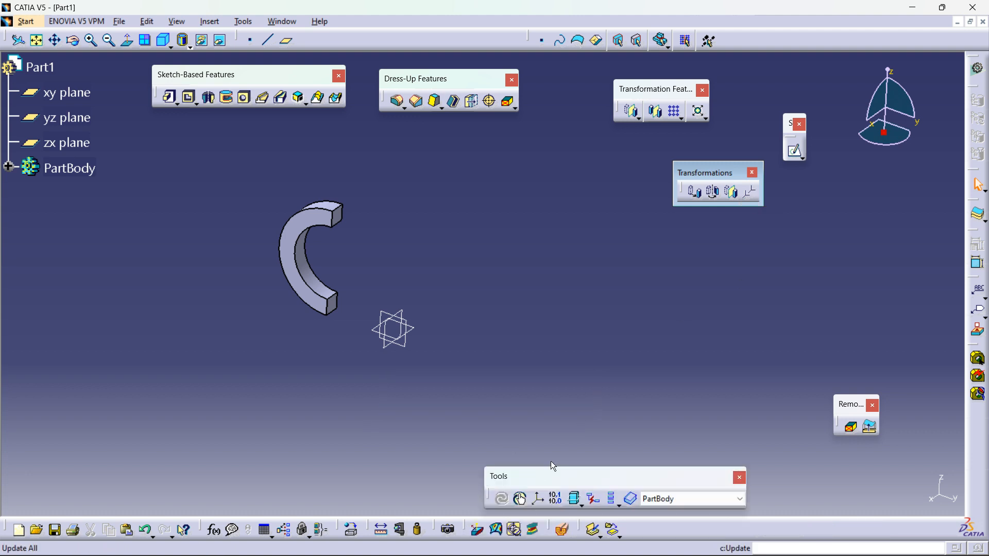
{"action": "left_click", "coordinate": [539, 501]}
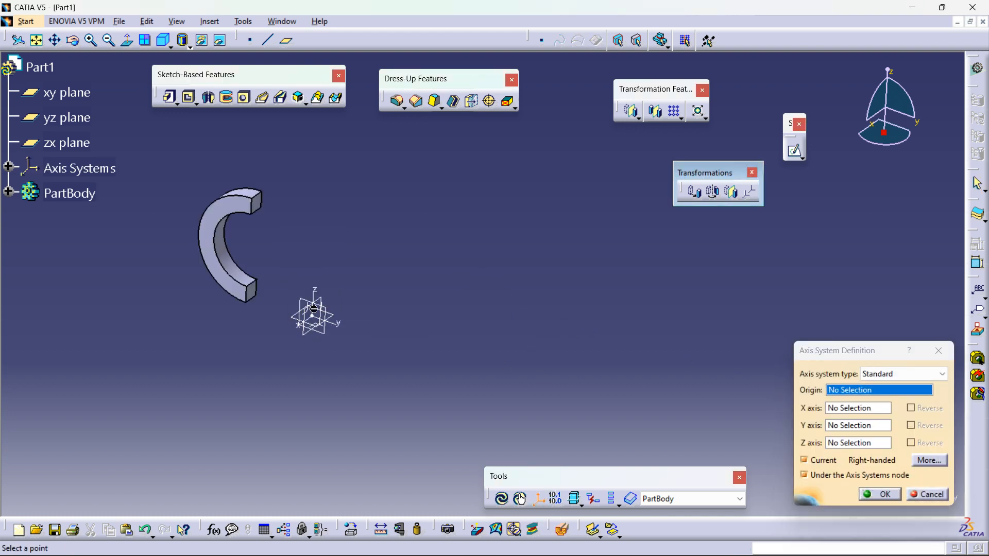
{"action": "left_click", "coordinate": [880, 495]}
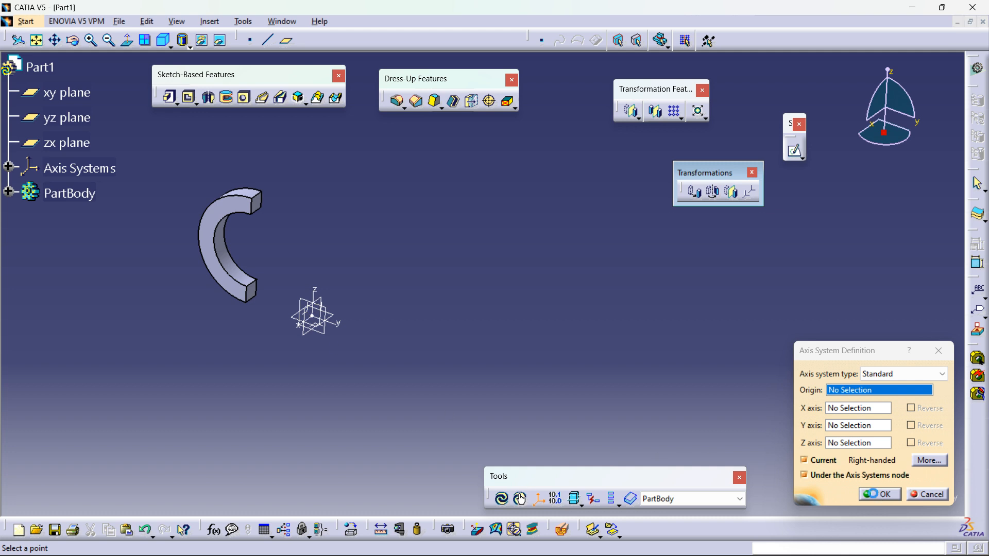
Step: Translate the body along the xy plane direction by 158 mm, keeping specifications
{"action": "middle_click_drag", "start_coordinate": [525, 323], "coordinate": [584, 396]}
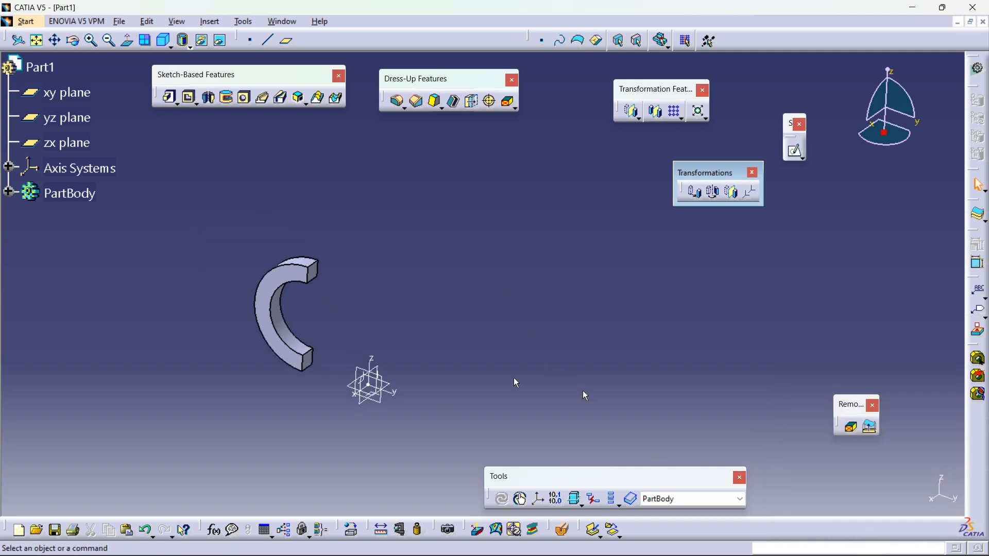
{"action": "left_click", "coordinate": [285, 284]}
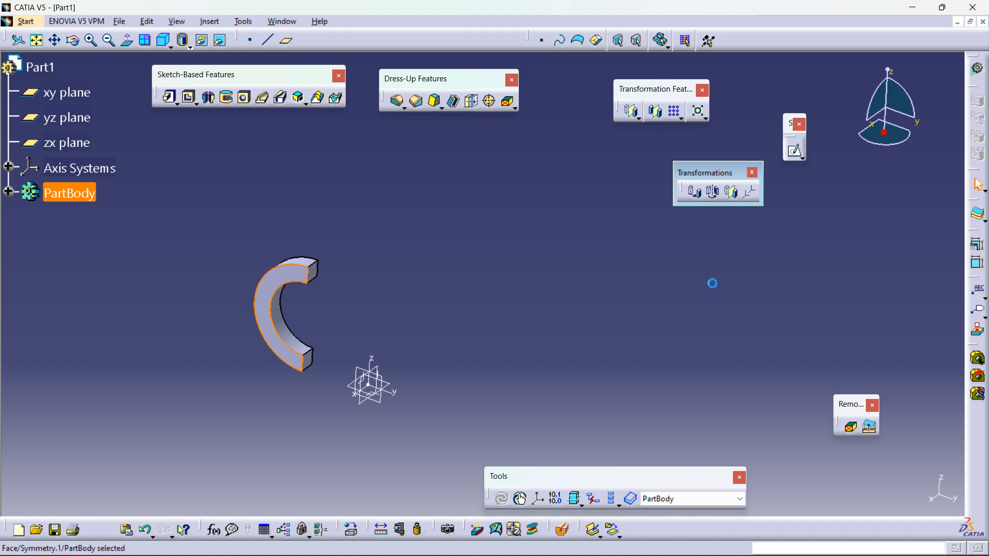
{"action": "middle_click_drag", "start_coordinate": [554, 303], "coordinate": [507, 263]}
{"action": "middle_click_drag", "start_coordinate": [390, 357], "coordinate": [555, 333]}
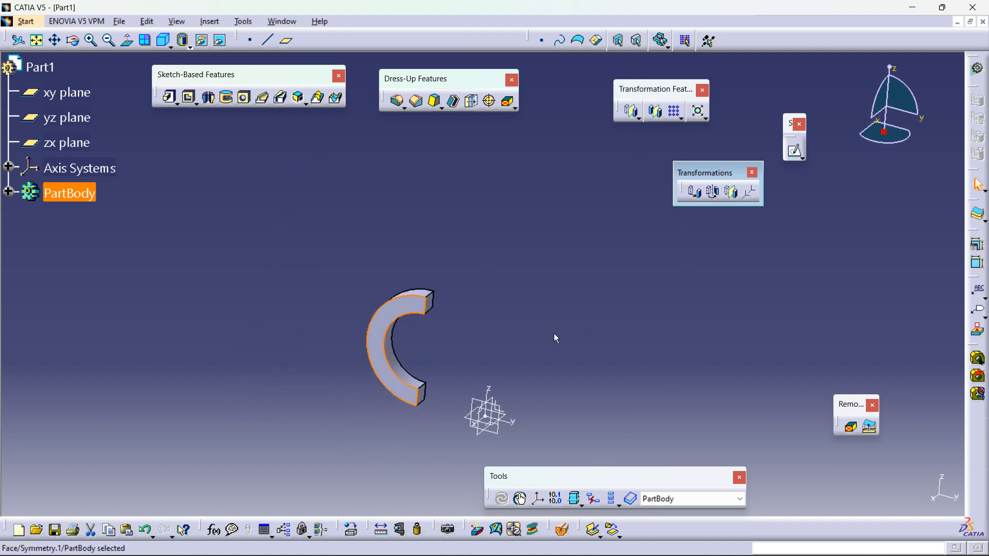
{"action": "left_click", "coordinate": [555, 334]}
{"action": "left_click", "coordinate": [482, 417]}
{"action": "left_click", "coordinate": [701, 195]}
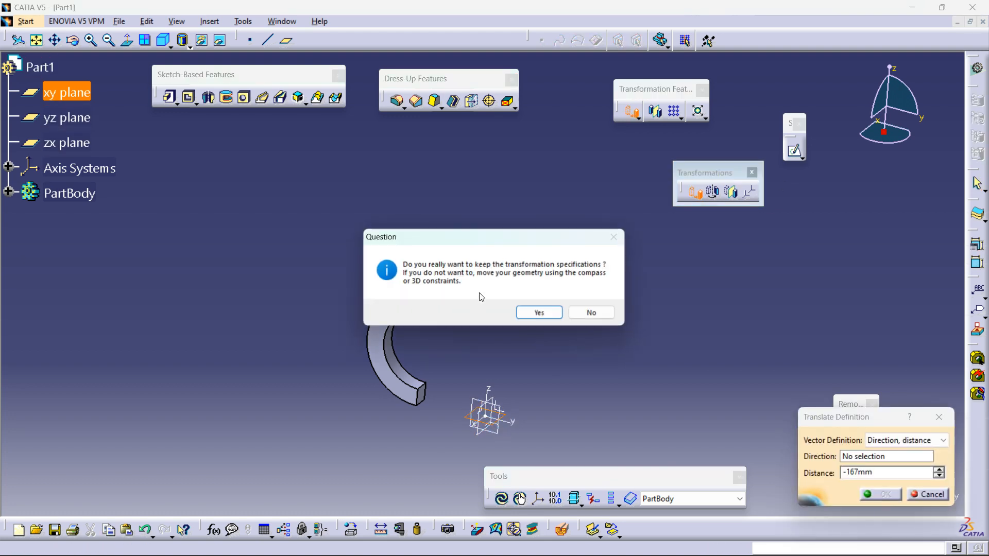
{"action": "left_click", "coordinate": [539, 313]}
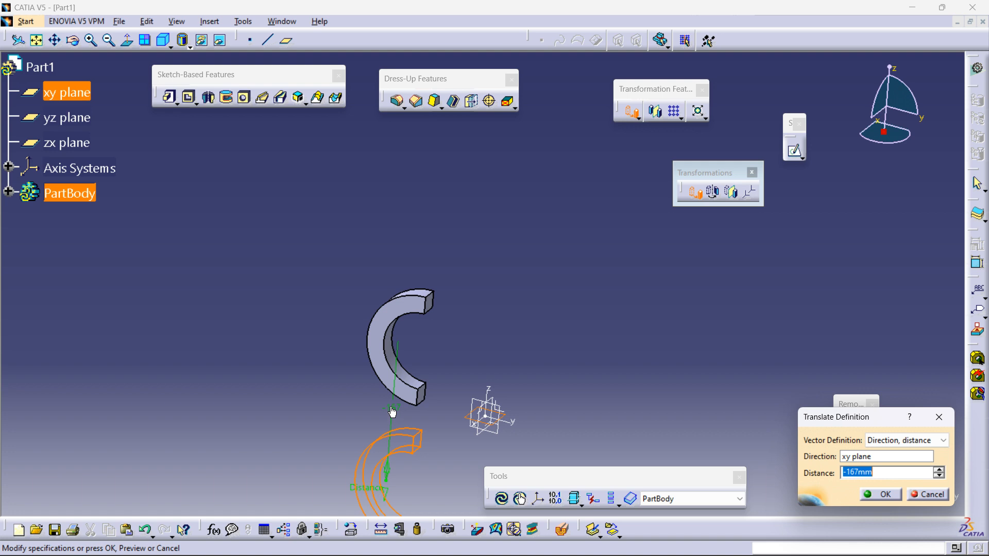
{"action": "left_click_drag", "start_coordinate": [383, 494], "coordinate": [410, 211]}
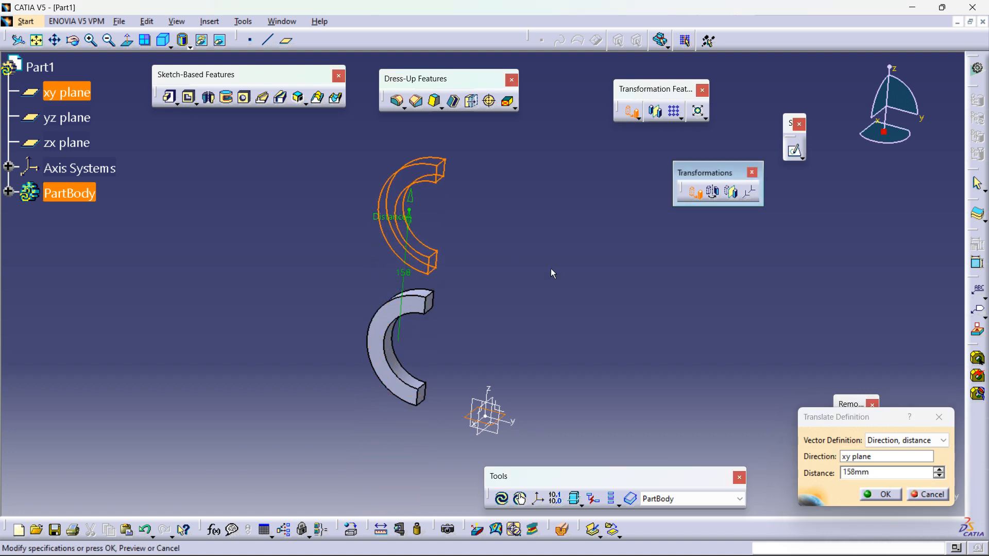
{"action": "left_click", "coordinate": [875, 497]}
Step: Create an axis system at the body's bottom end vertex with its Z axis along the end edge, reversed
{"action": "mouse_move", "coordinate": [592, 320]}
{"action": "middle_mouse_down"}
{"action": "mouse_move", "coordinate": [554, 333]}
{"action": "mouse_move", "coordinate": [573, 316]}
{"action": "mouse_move", "coordinate": [591, 318]}
{"action": "middle_mouse_up"}
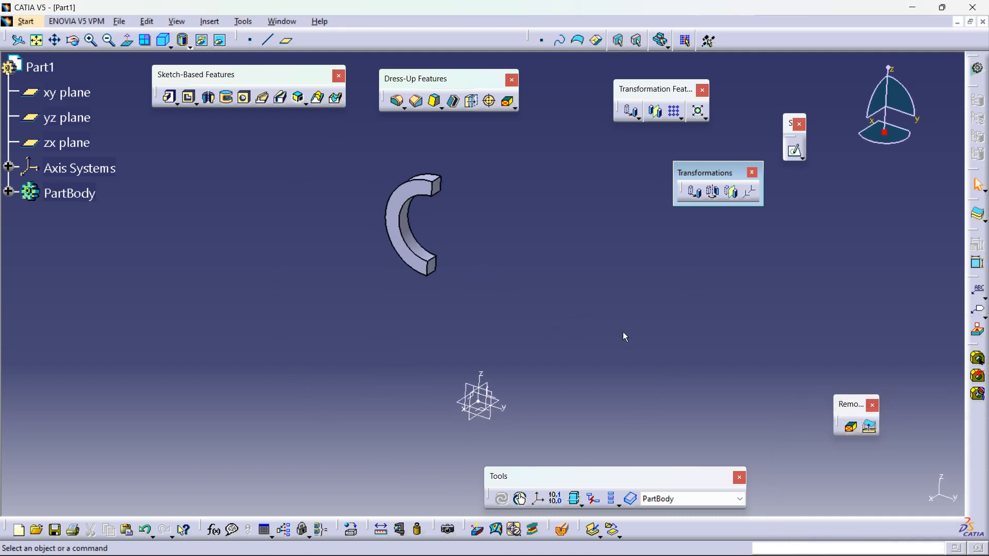
{"action": "left_click", "coordinate": [542, 506]}
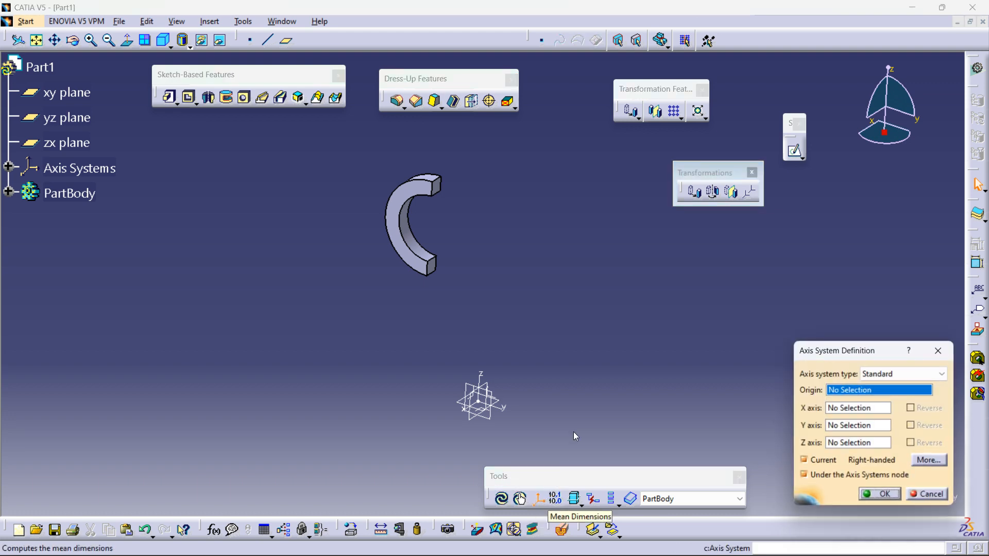
{"action": "left_click", "coordinate": [430, 276]}
{"action": "middle_click_drag", "start_coordinate": [508, 309], "coordinate": [519, 291], "text": "ctrl"}
{"action": "middle_click_drag", "start_coordinate": [482, 318], "coordinate": [524, 305]}
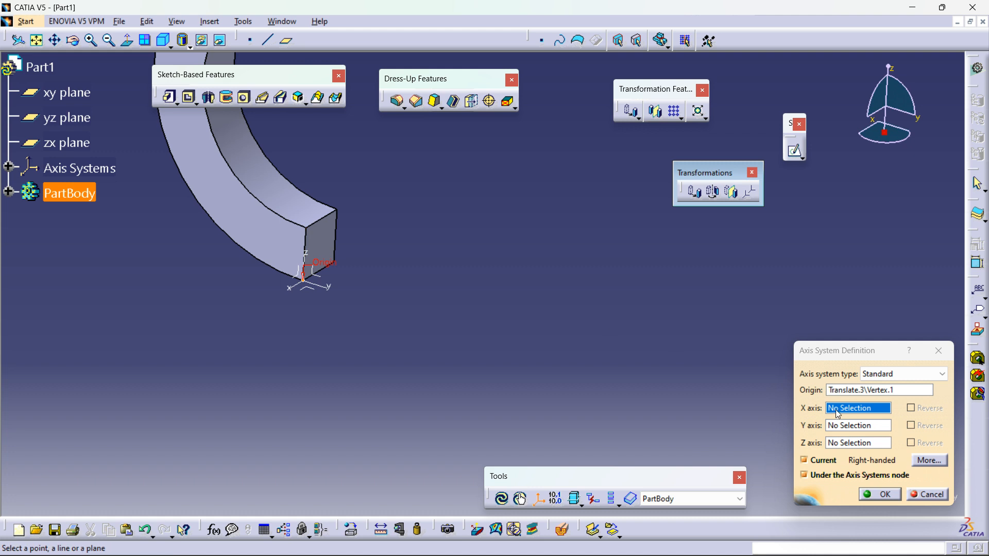
{"action": "left_click", "coordinate": [851, 444]}
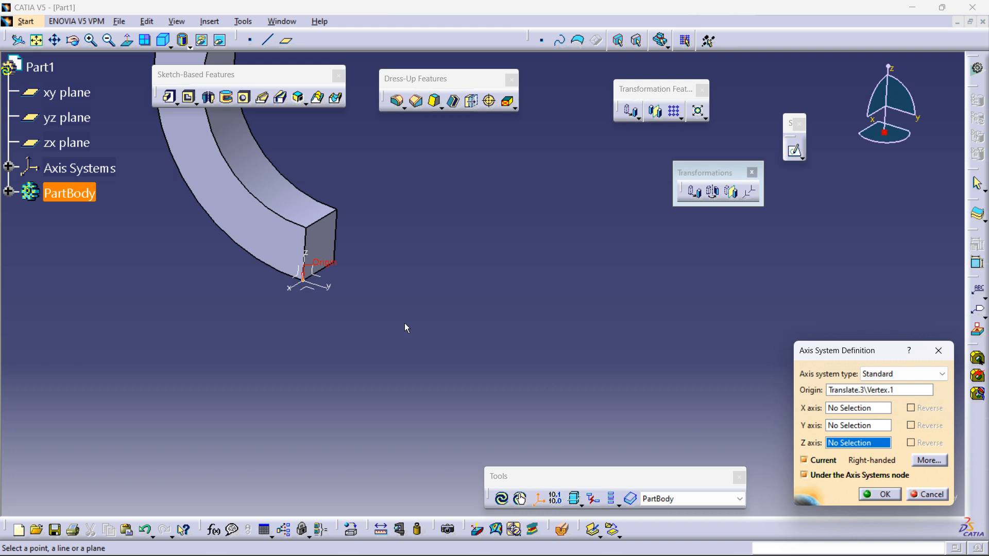
{"action": "middle_click_drag", "start_coordinate": [427, 352], "coordinate": [466, 309]}
{"action": "middle_click_drag", "start_coordinate": [467, 310], "coordinate": [579, 320]}
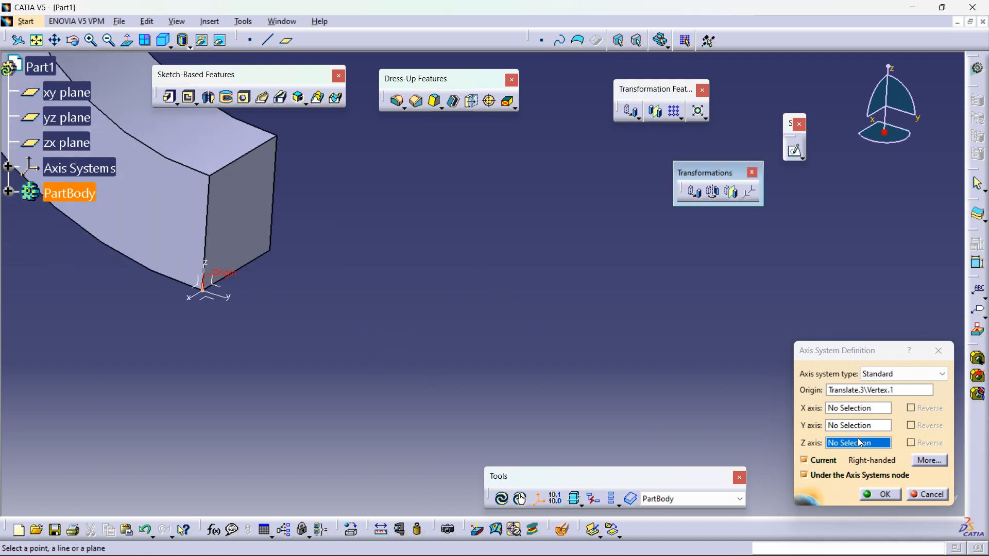
{"action": "left_click", "coordinate": [252, 270]}
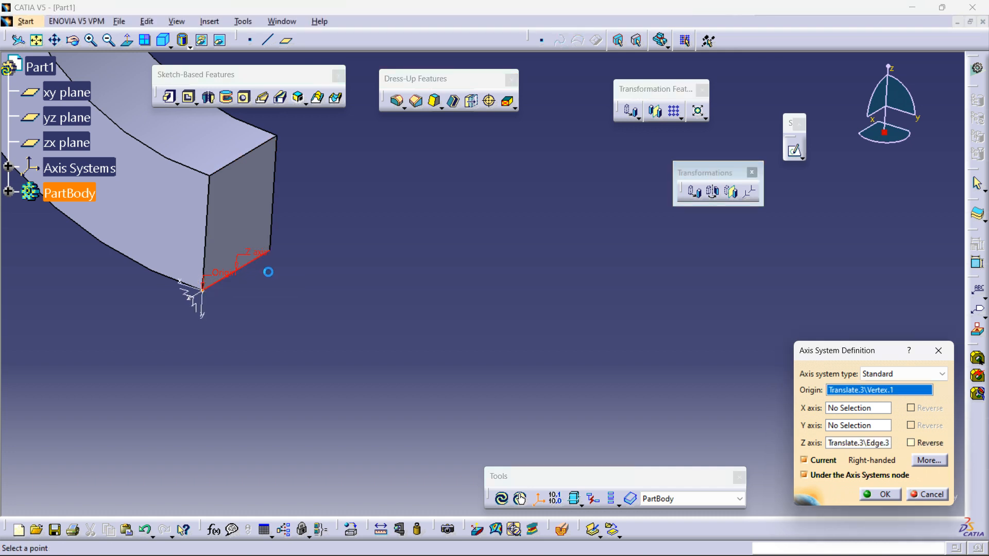
{"action": "mouse_move", "coordinate": [294, 325]}
{"action": "middle_mouse_down"}
{"action": "mouse_move", "coordinate": [306, 362]}
{"action": "mouse_move", "coordinate": [466, 341]}
{"action": "mouse_move", "coordinate": [448, 318]}
{"action": "mouse_move", "coordinate": [475, 276]}
{"action": "mouse_move", "coordinate": [642, 367]}
{"action": "middle_mouse_up"}
{"action": "left_click", "coordinate": [911, 443]}
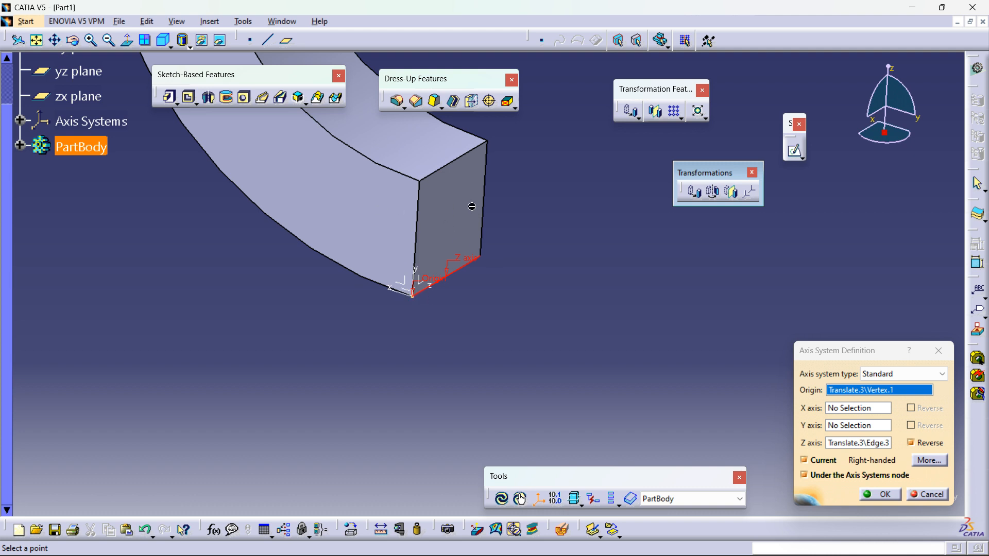
{"action": "left_click", "coordinate": [868, 497]}
Step: Hide the yz, zx and xy reference planes
{"action": "middle_click_drag", "start_coordinate": [592, 258], "coordinate": [614, 456]}
{"action": "middle_click_drag", "start_coordinate": [638, 310], "coordinate": [596, 239]}
{"action": "right_click", "coordinate": [487, 339]}
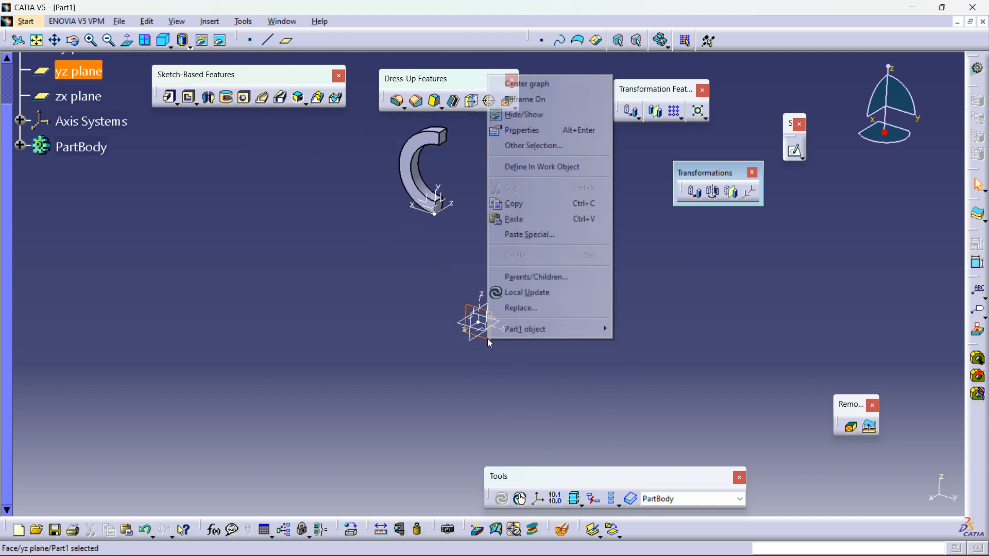
{"action": "left_click", "coordinate": [523, 115]}
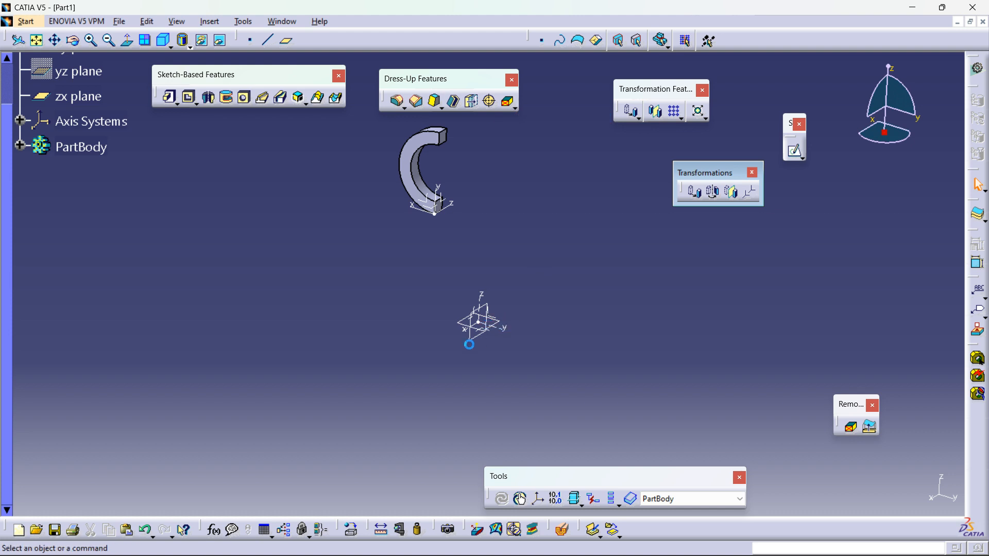
{"action": "right_click", "coordinate": [476, 344]}
{"action": "left_click", "coordinate": [515, 114]}
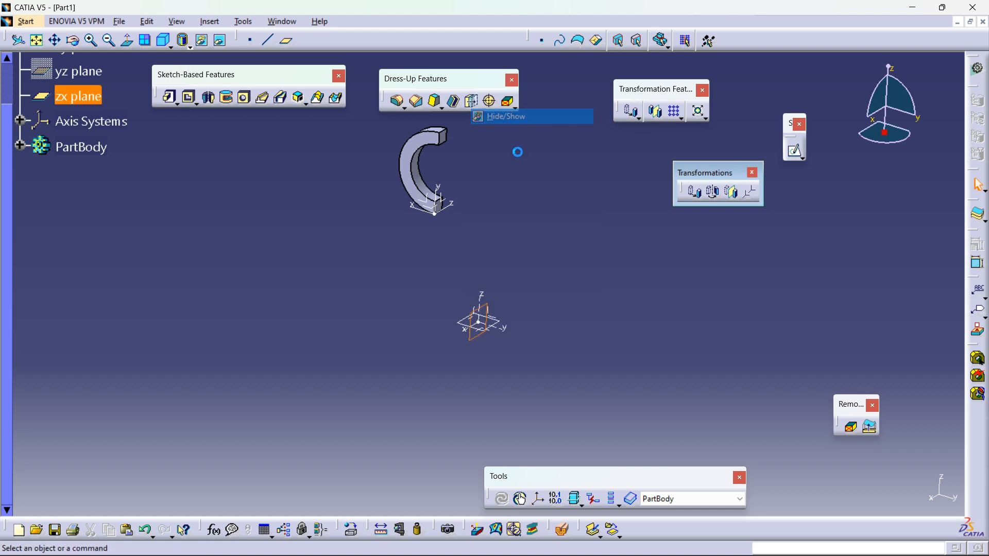
{"action": "right_click", "coordinate": [502, 321]}
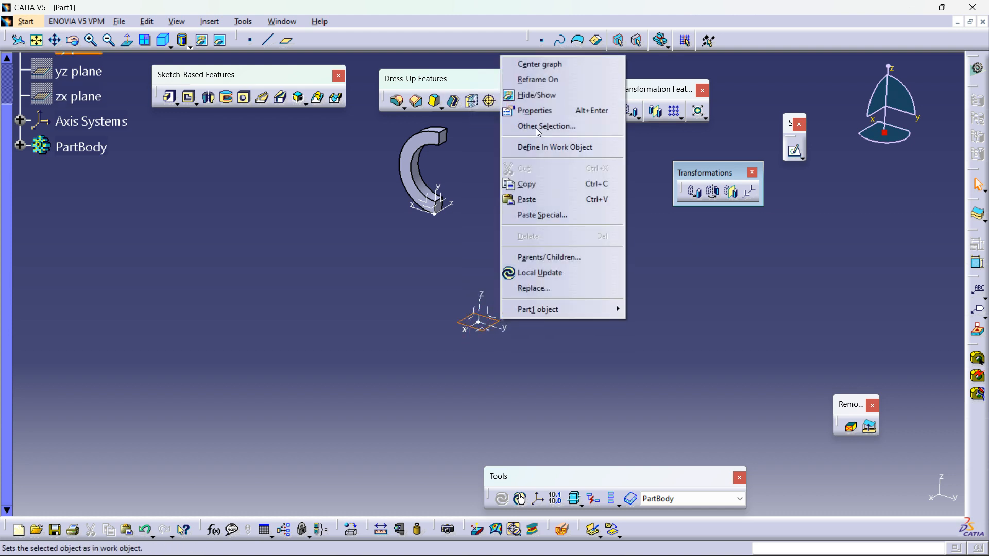
{"action": "left_click", "coordinate": [533, 99]}
Step: Apply Axis To Axis to move the body from the new axis system (Axis System.2) to the origin axis system (Axis System.1)
{"action": "mouse_move", "coordinate": [548, 279]}
{"action": "middle_mouse_down"}
{"action": "mouse_move", "coordinate": [547, 311]}
{"action": "mouse_move", "coordinate": [535, 289]}
{"action": "middle_mouse_up"}
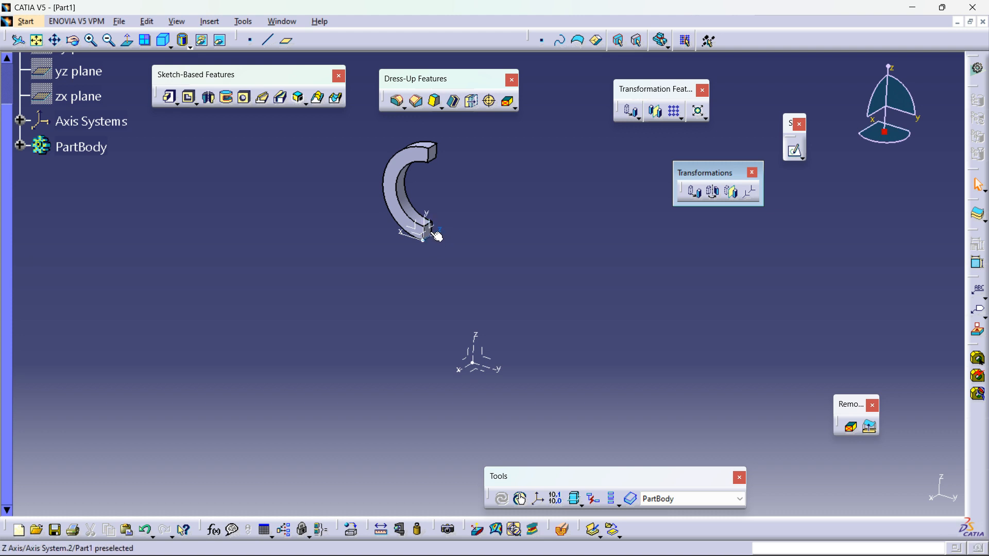
{"action": "left_click", "coordinate": [751, 195]}
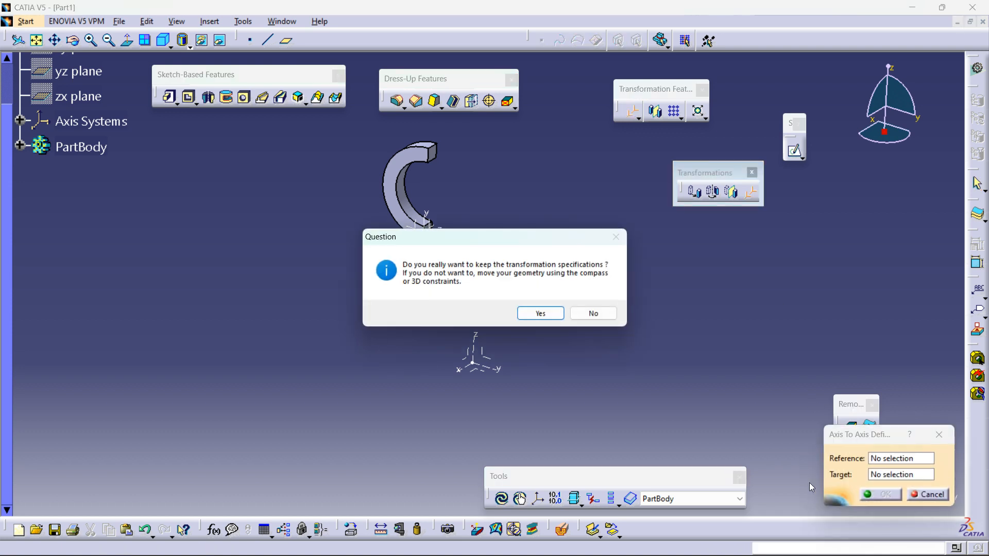
{"action": "left_click", "coordinate": [541, 314]}
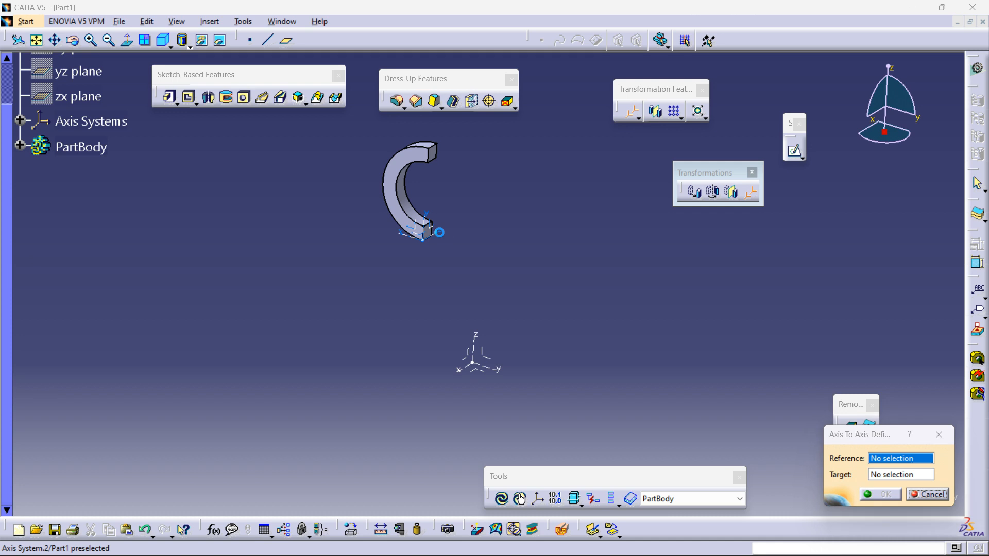
{"action": "left_click", "coordinate": [435, 232]}
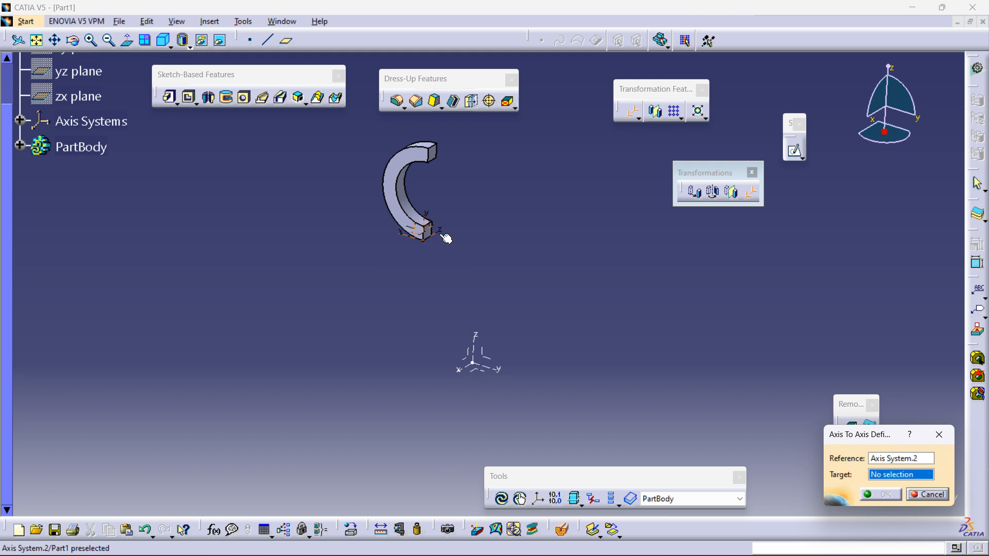
{"action": "left_click", "coordinate": [474, 366]}
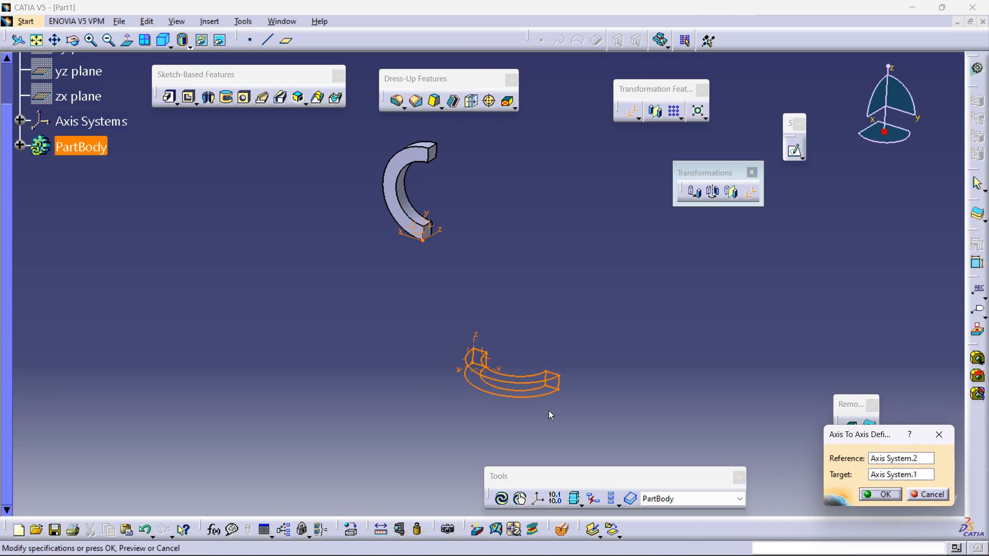
{"action": "middle_click_drag", "start_coordinate": [490, 296], "coordinate": [537, 289]}
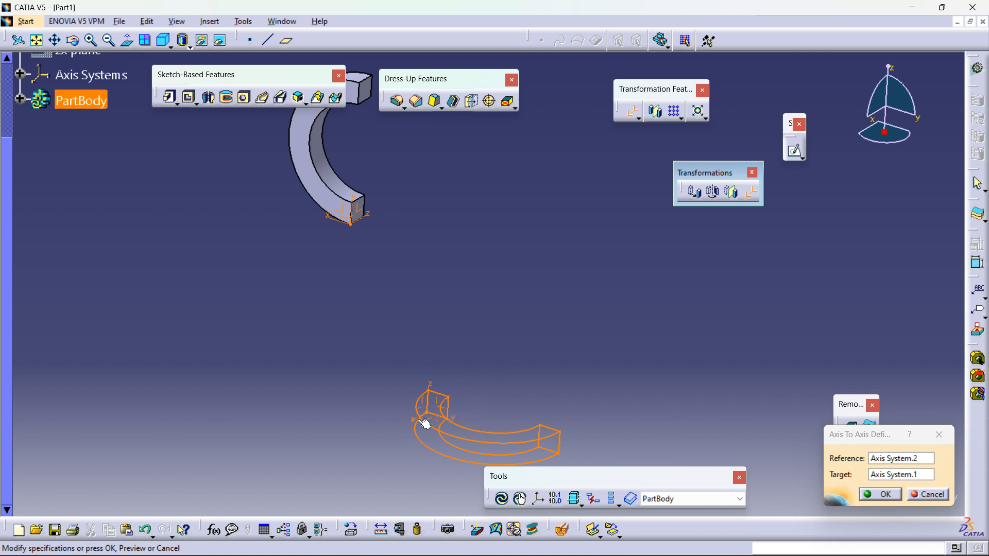
{"action": "left_click", "coordinate": [888, 496]}
Step: Undo the Axis To Axis transformation
{"action": "middle_click_drag", "start_coordinate": [562, 304], "coordinate": [648, 301]}
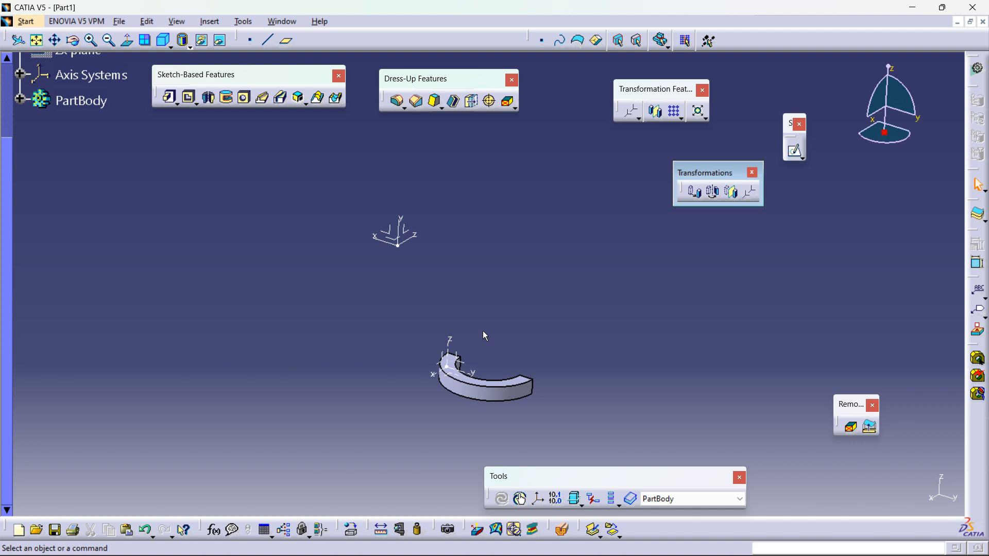
{"action": "middle_click_drag", "start_coordinate": [496, 343], "coordinate": [402, 283]}
{"action": "key", "text": "ctrl+z"}
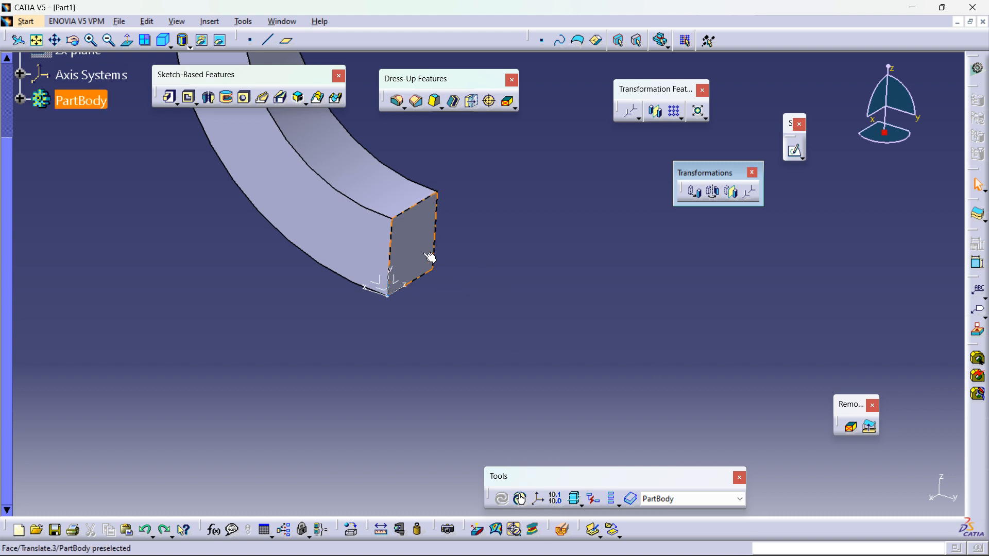
Step: Close the Transformations toolbar
{"action": "mouse_move", "coordinate": [464, 333]}
{"action": "middle_mouse_down"}
{"action": "mouse_move", "coordinate": [454, 347]}
{"action": "mouse_move", "coordinate": [523, 327]}
{"action": "mouse_move", "coordinate": [496, 294]}
{"action": "mouse_move", "coordinate": [559, 335]}
{"action": "mouse_move", "coordinate": [634, 280]}
{"action": "mouse_move", "coordinate": [333, 350]}
{"action": "mouse_move", "coordinate": [379, 384]}
{"action": "middle_mouse_up"}
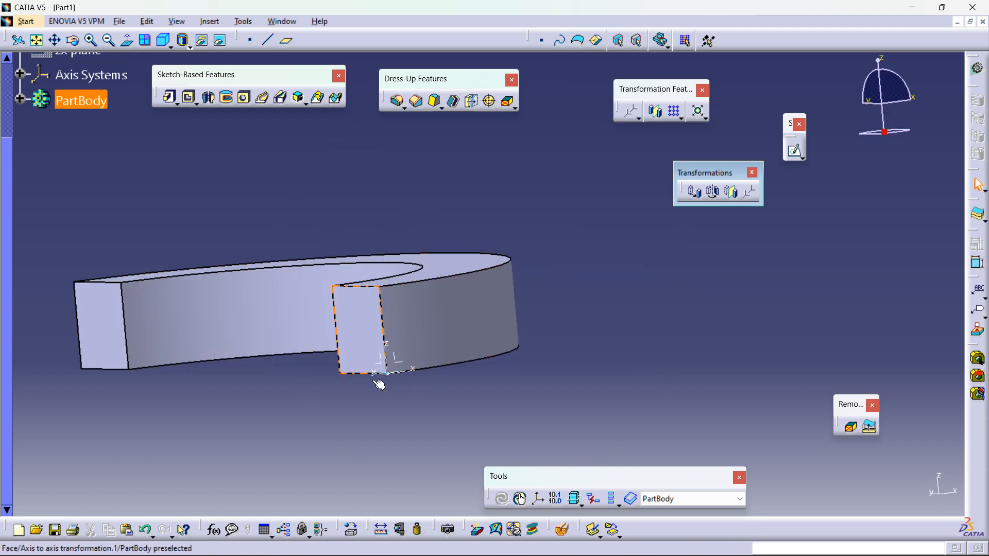
{"action": "middle_click_drag", "start_coordinate": [466, 378], "coordinate": [417, 337]}
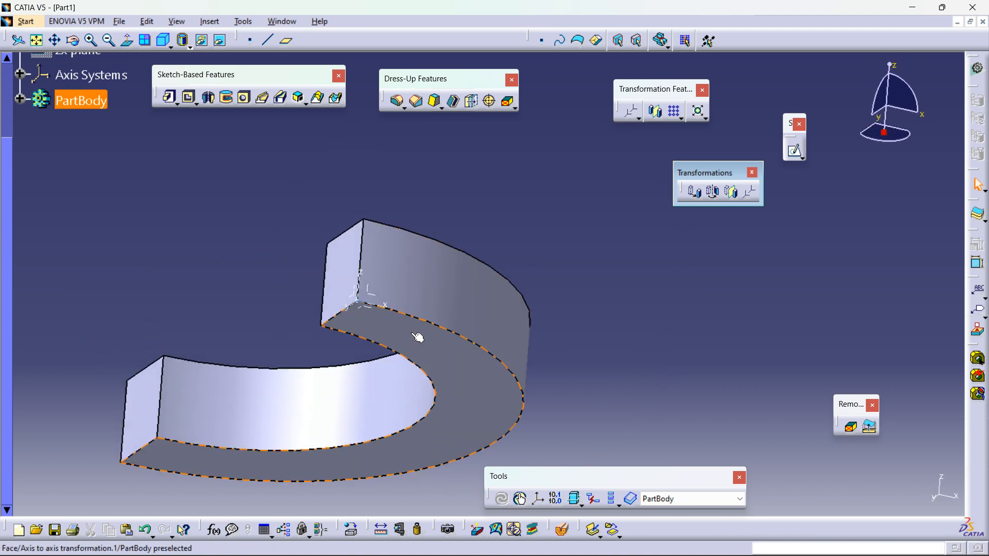
{"action": "middle_click_drag", "start_coordinate": [615, 243], "coordinate": [566, 390]}
{"action": "key", "text": "ctrl+i"}
{"action": "middle_click_drag", "start_coordinate": [489, 207], "coordinate": [565, 302]}
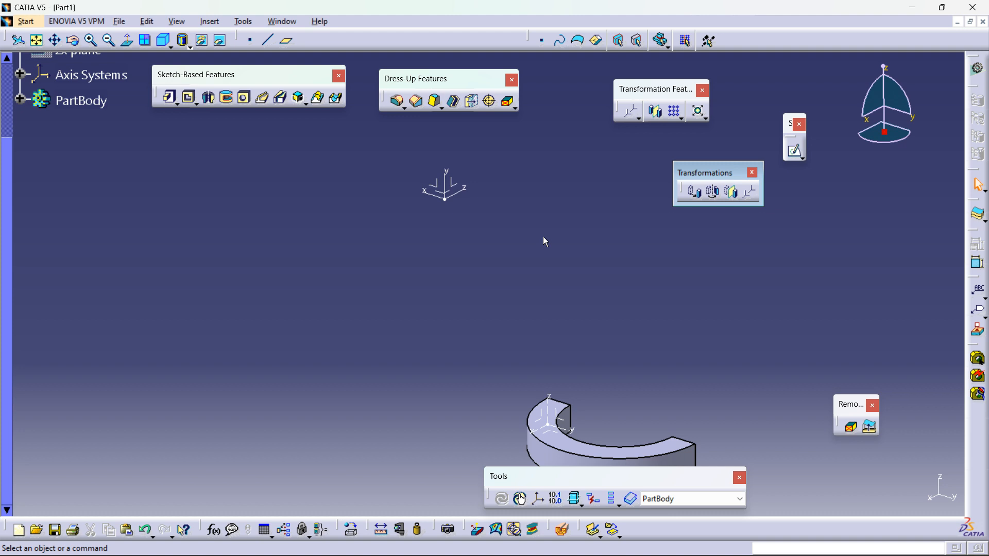
{"action": "left_click", "coordinate": [752, 172]}
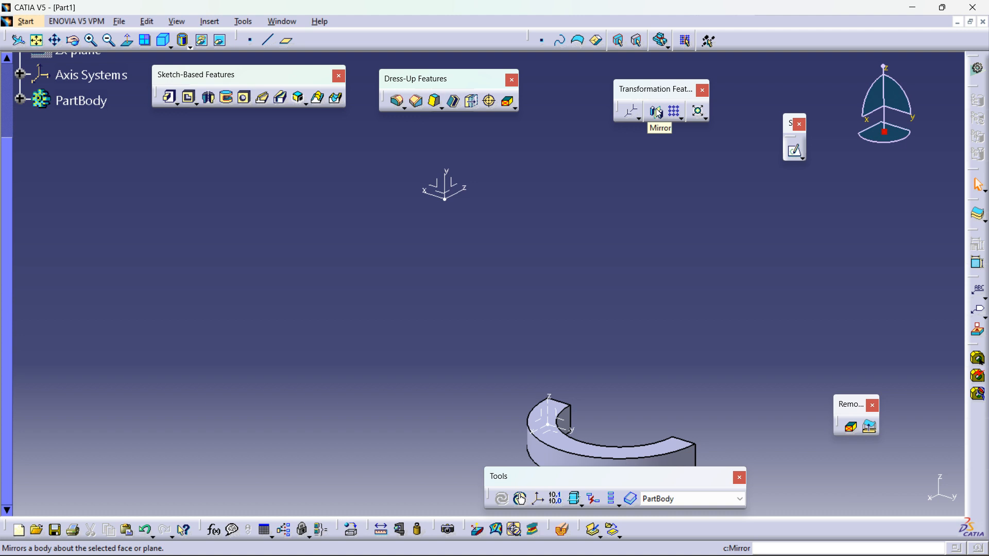
Step: Mirror the body about the YZ plane of Axis System.1
{"action": "middle_click_drag", "start_coordinate": [597, 346], "coordinate": [648, 278]}
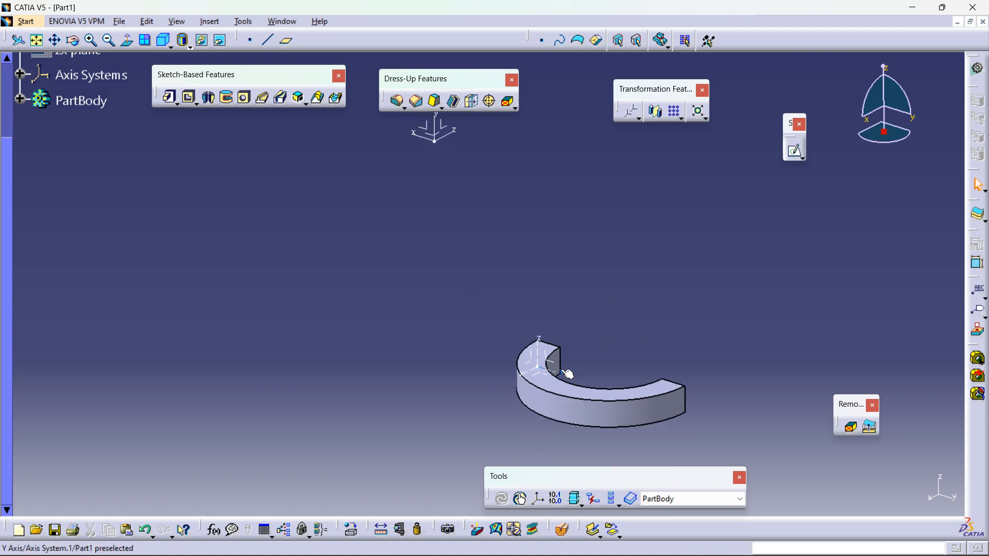
{"action": "middle_click_drag", "start_coordinate": [470, 136], "coordinate": [540, 228]}
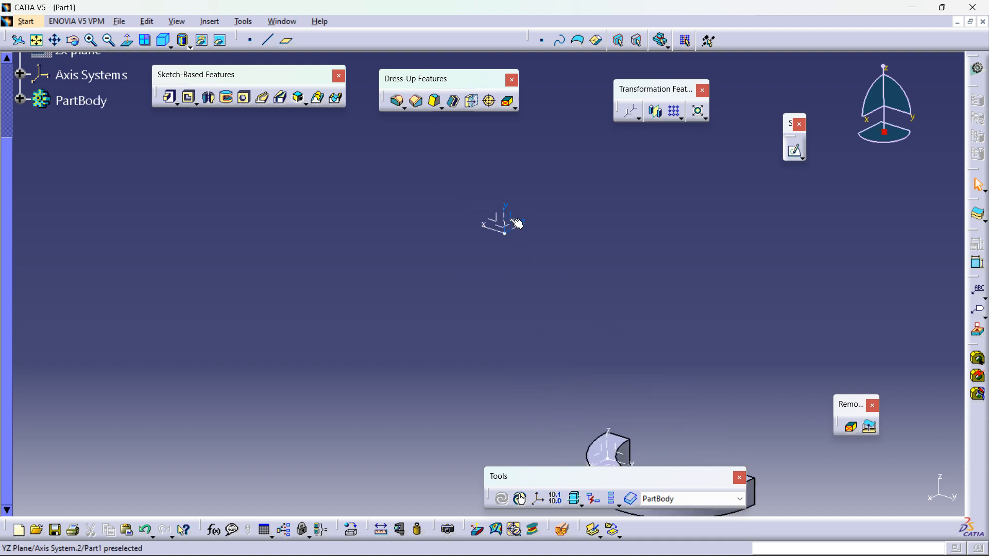
{"action": "mouse_move", "coordinate": [547, 260]}
{"action": "middle_mouse_down"}
{"action": "mouse_move", "coordinate": [555, 269]}
{"action": "mouse_move", "coordinate": [548, 232]}
{"action": "middle_mouse_up"}
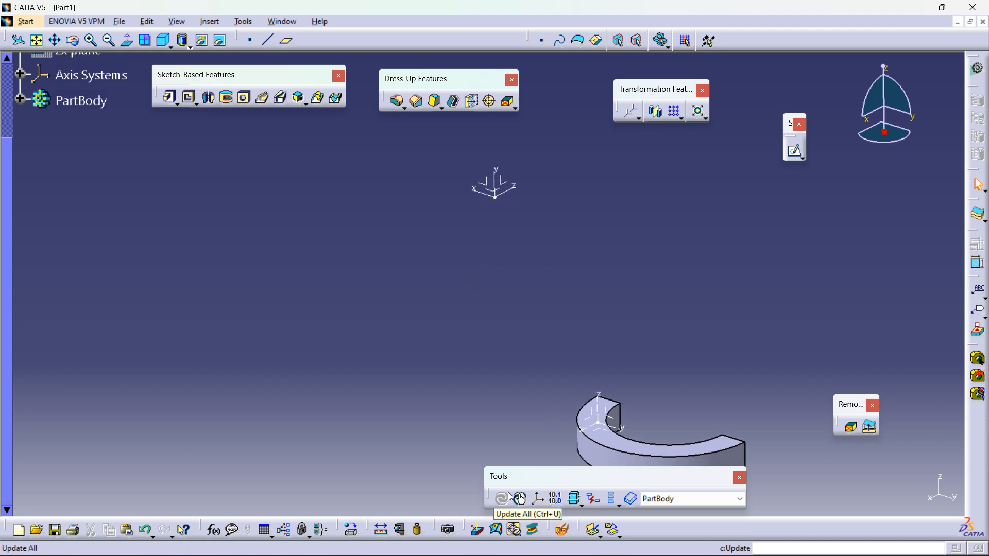
{"action": "middle_click_drag", "start_coordinate": [642, 309], "coordinate": [619, 258]}
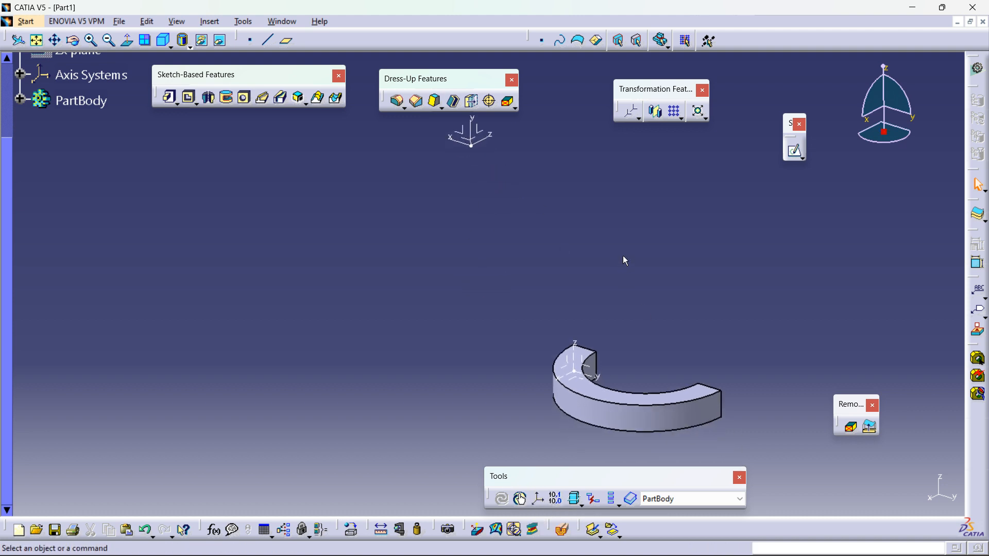
{"action": "left_click", "coordinate": [658, 112]}
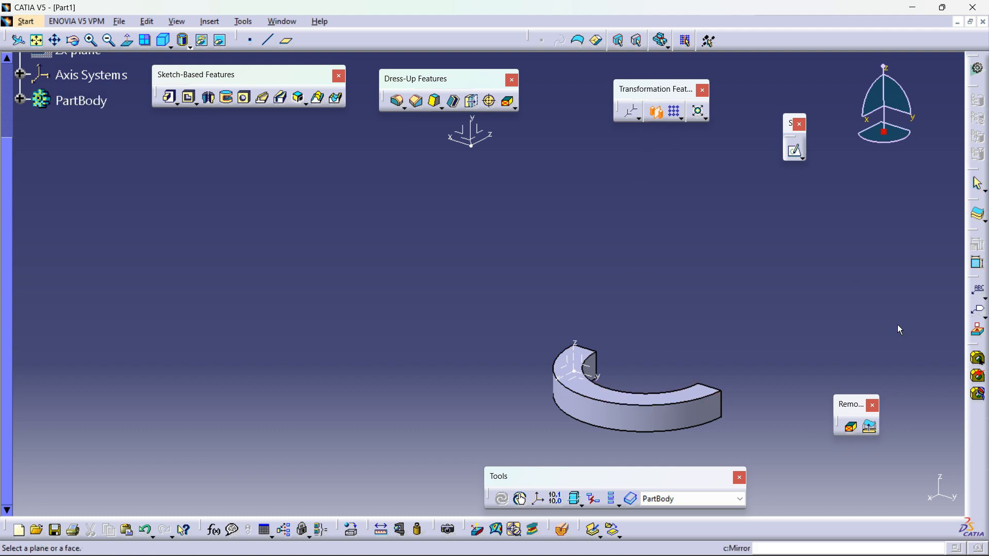
{"action": "double_click", "coordinate": [645, 411]}
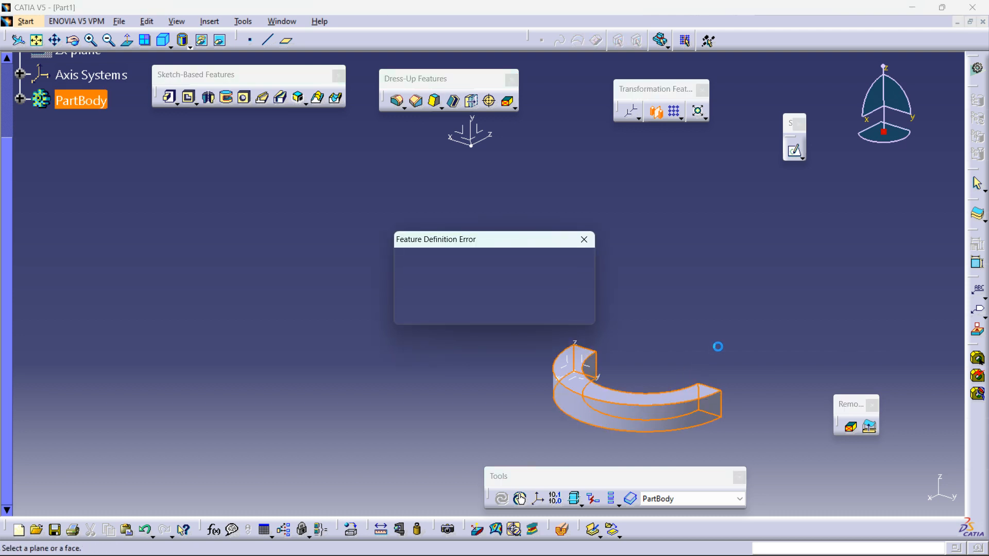
{"action": "left_click", "coordinate": [583, 241]}
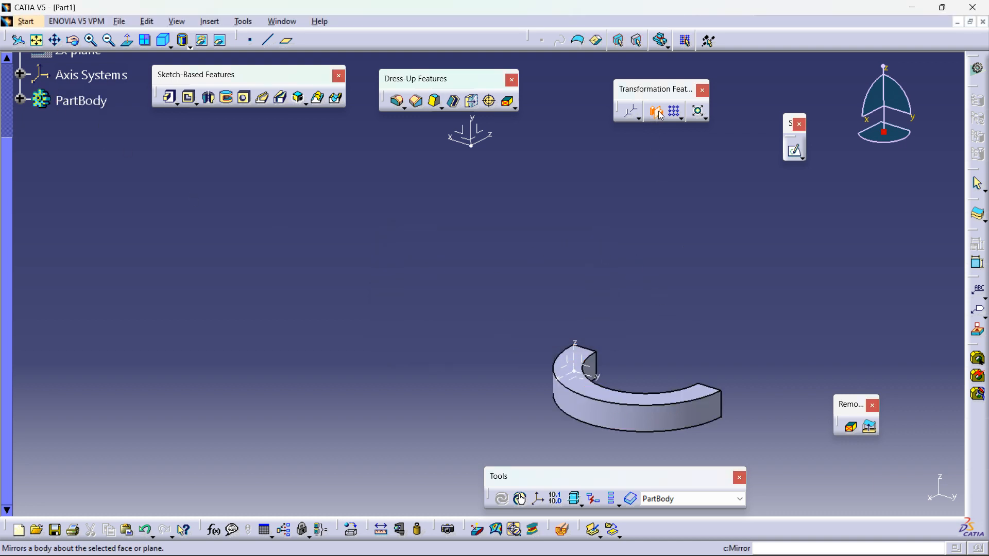
{"action": "left_click", "coordinate": [595, 371]}
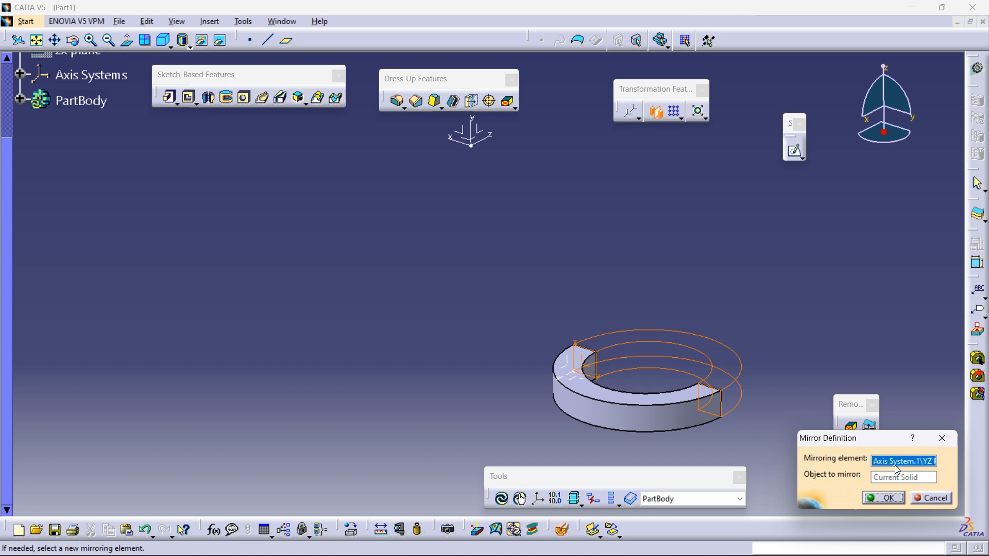
{"action": "left_click", "coordinate": [884, 498]}
Step: Undo the mirror of the body
{"action": "middle_click_drag", "start_coordinate": [471, 276], "coordinate": [691, 365]}
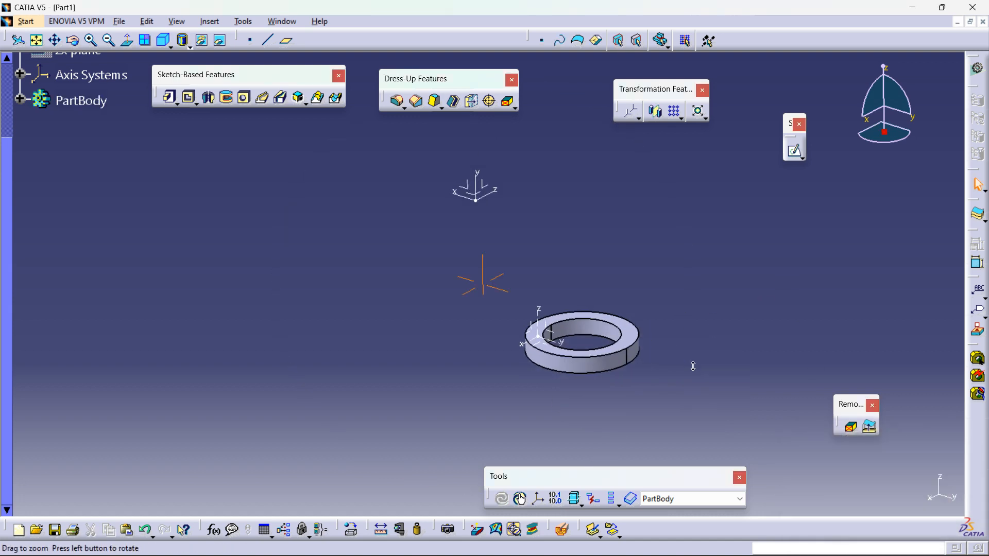
{"action": "left_click", "coordinate": [634, 335]}
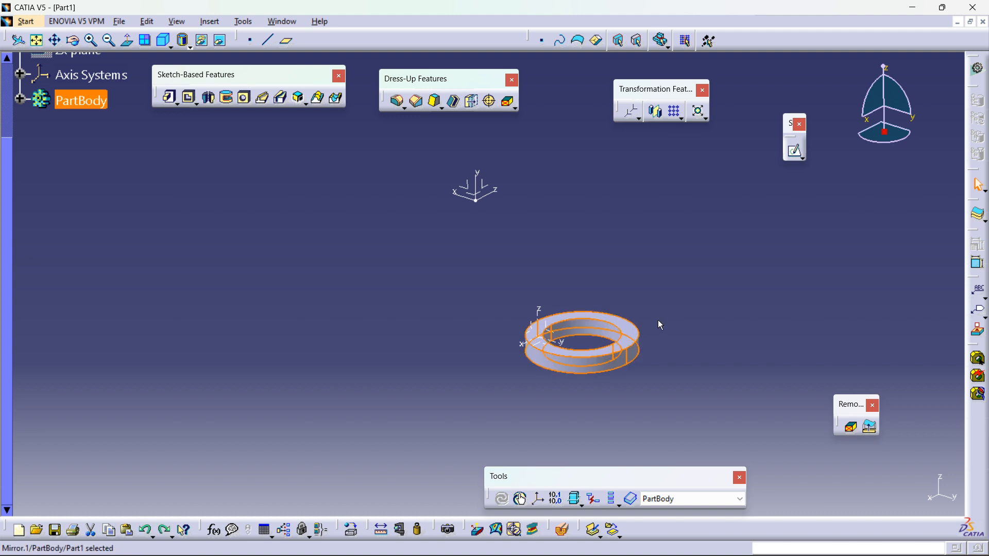
{"action": "key", "text": "ctrl+z"}
Step: Try to pad the ring's top face directly, declining the extrusion direction and cancelling
{"action": "middle_click_drag", "start_coordinate": [663, 311], "coordinate": [619, 298]}
{"action": "middle_click_drag", "start_coordinate": [647, 344], "coordinate": [589, 246]}
{"action": "middle_click_drag", "start_coordinate": [601, 313], "coordinate": [618, 232]}
{"action": "middle_click_drag", "start_coordinate": [686, 423], "coordinate": [487, 344]}
{"action": "left_click", "coordinate": [485, 393]}
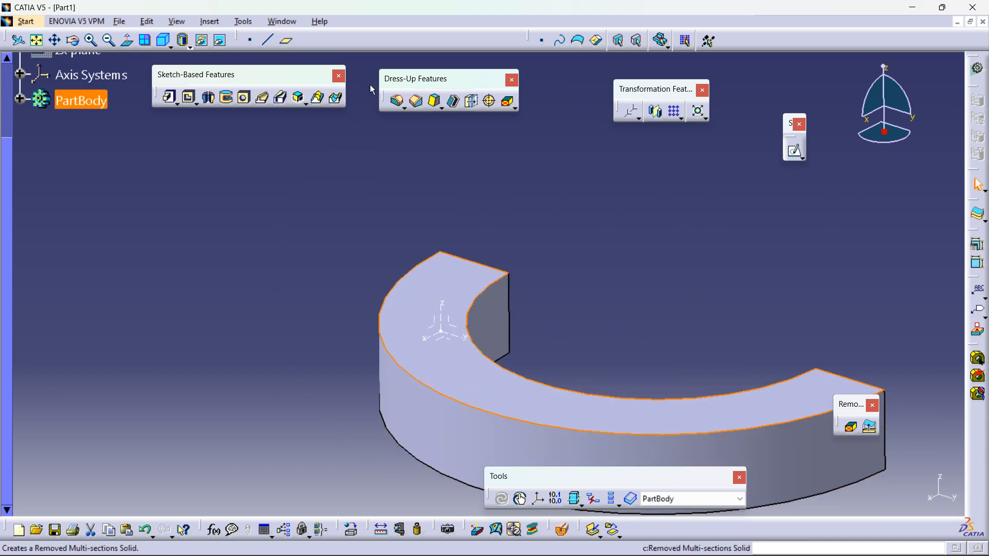
{"action": "left_click", "coordinate": [172, 98]}
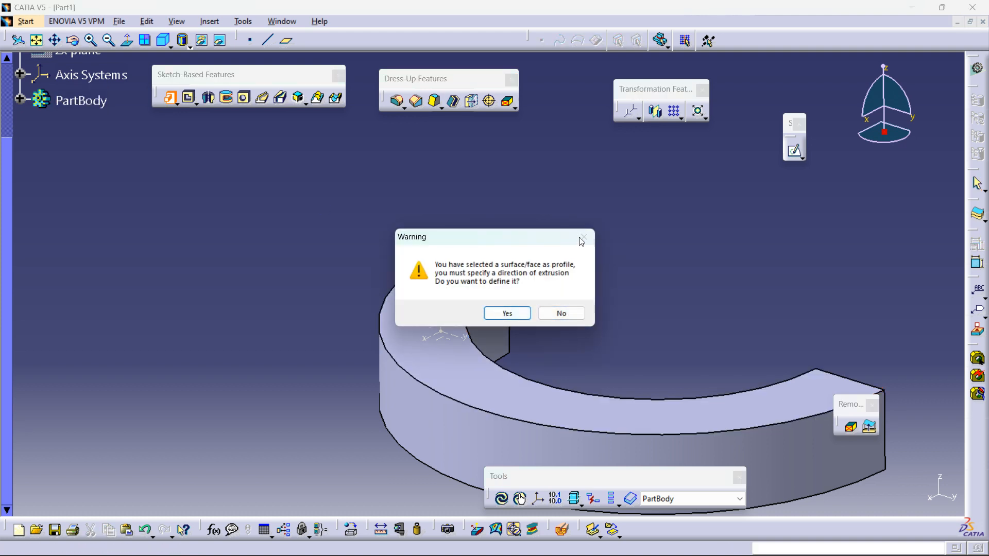
{"action": "left_click", "coordinate": [564, 313]}
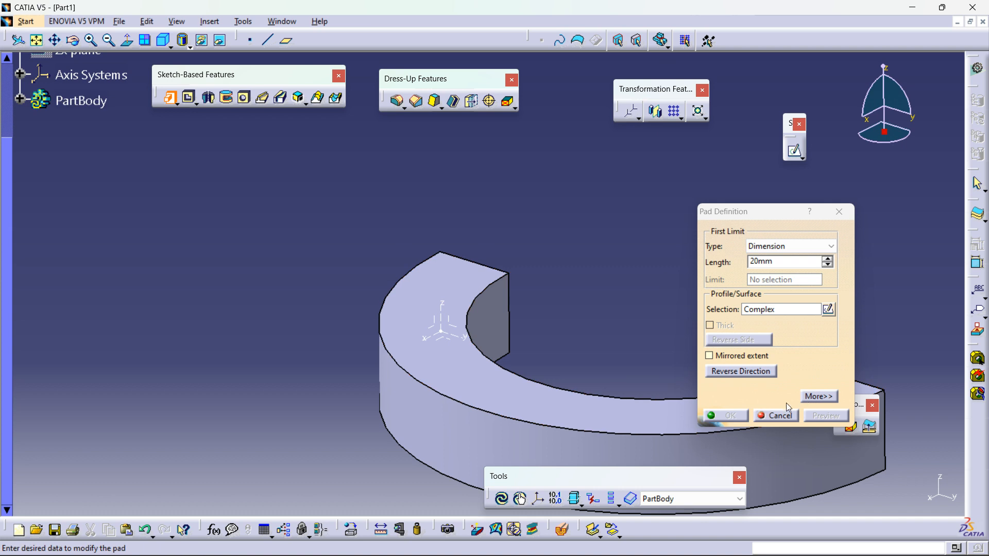
{"action": "left_click", "coordinate": [776, 415]}
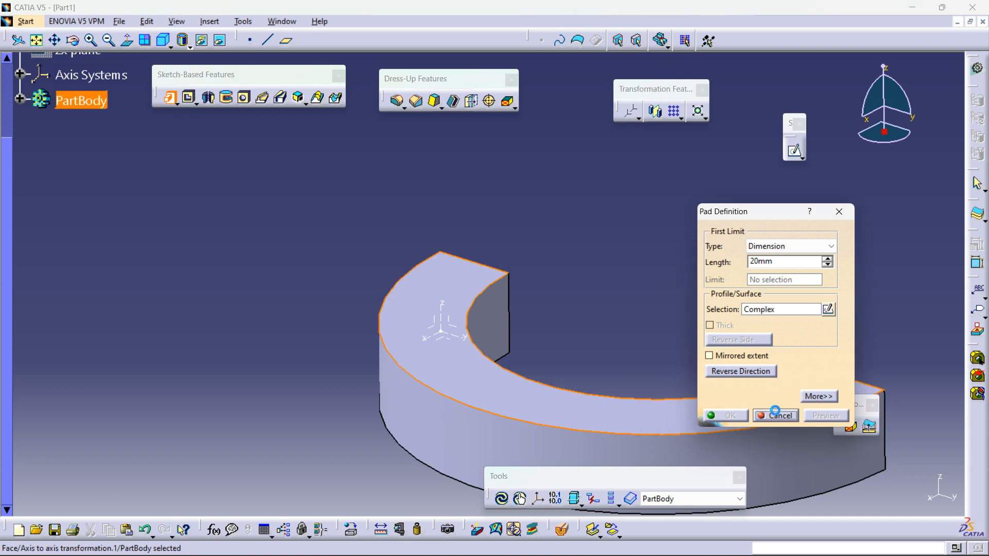
Step: Sketch a small rectangle on the ring's top face across the arc, then leave the sketcher
{"action": "left_click", "coordinate": [795, 150]}
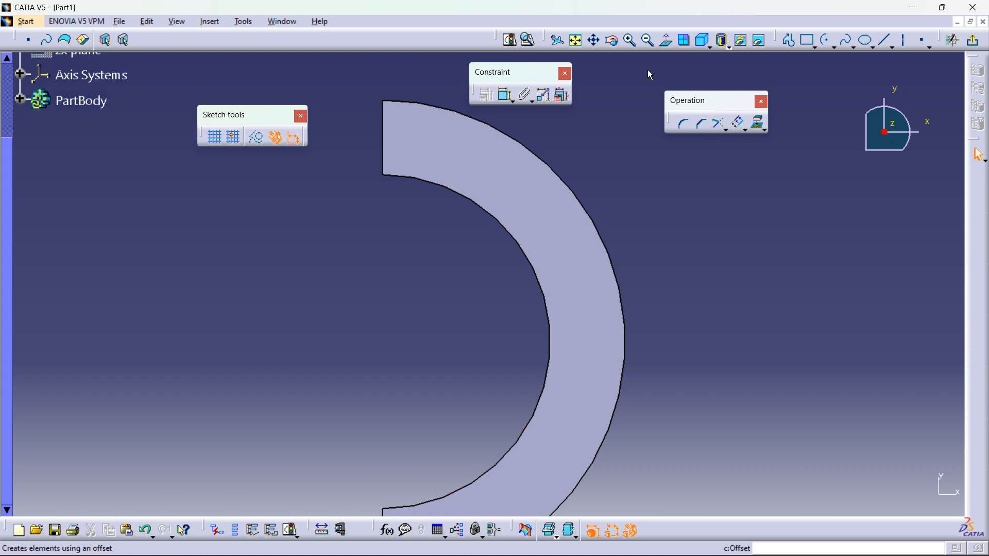
{"action": "left_click", "coordinate": [808, 40]}
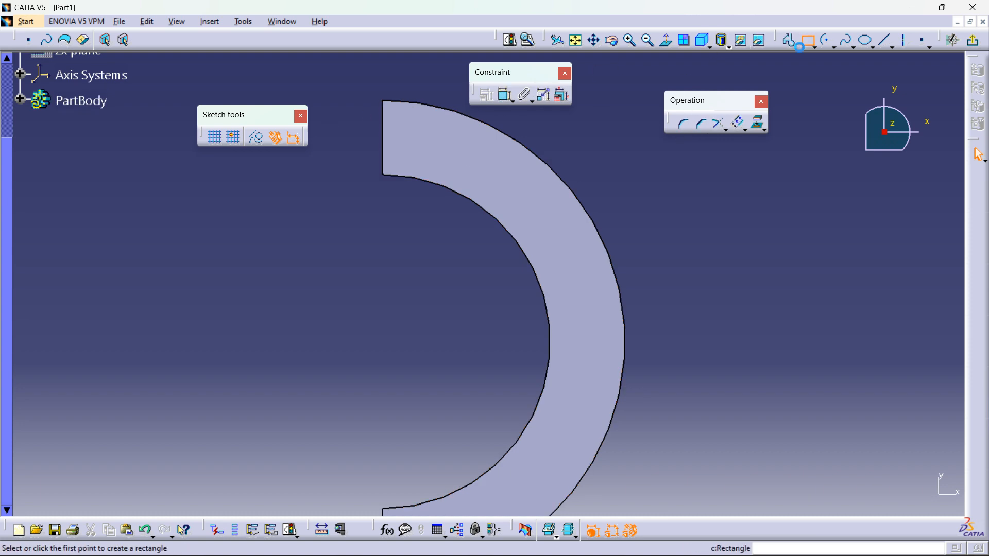
{"action": "left_click", "coordinate": [565, 364]}
{"action": "left_click", "coordinate": [601, 300]}
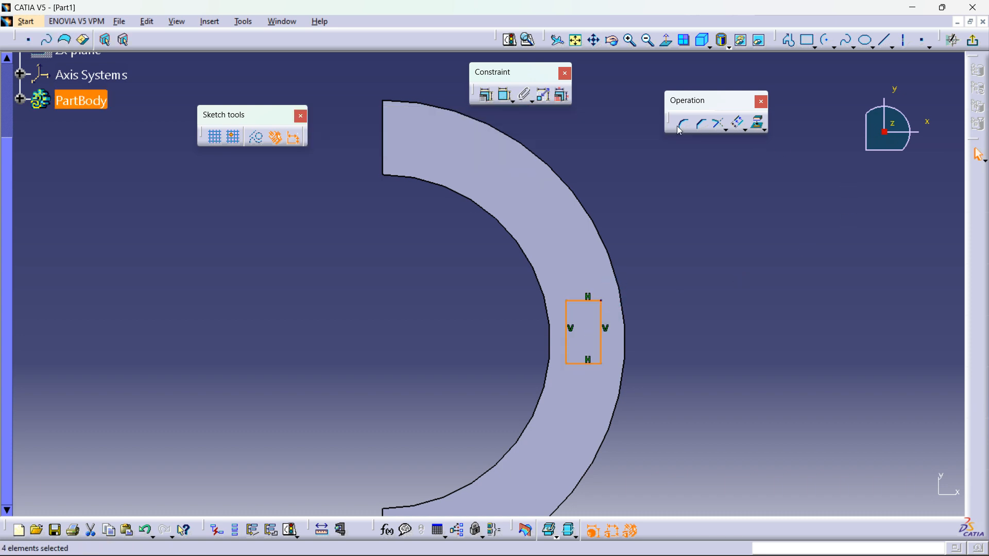
{"action": "left_click", "coordinate": [981, 43]}
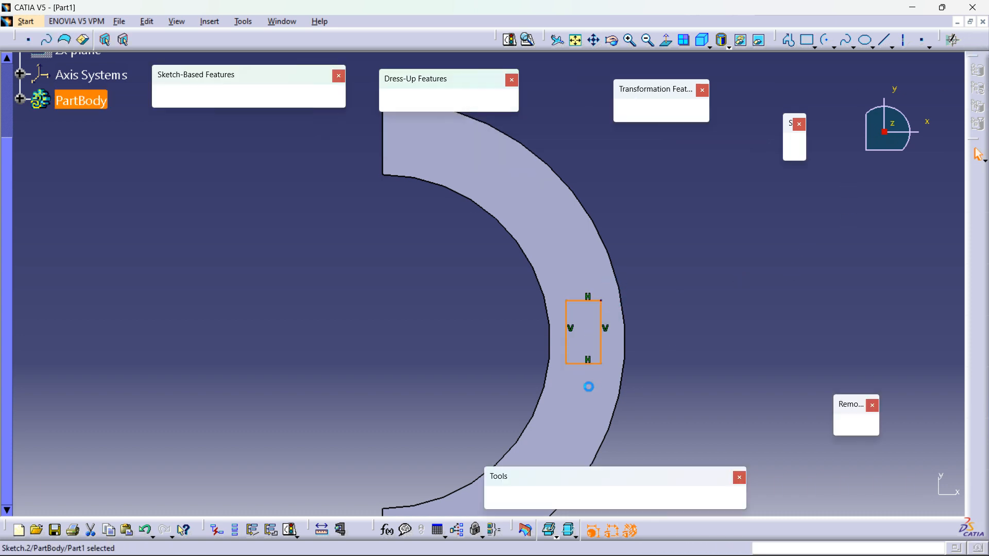
Step: Pad the rectangle sketch 20 mm upward from the ring's top face
{"action": "middle_click_drag", "start_coordinate": [510, 227], "coordinate": [585, 343]}
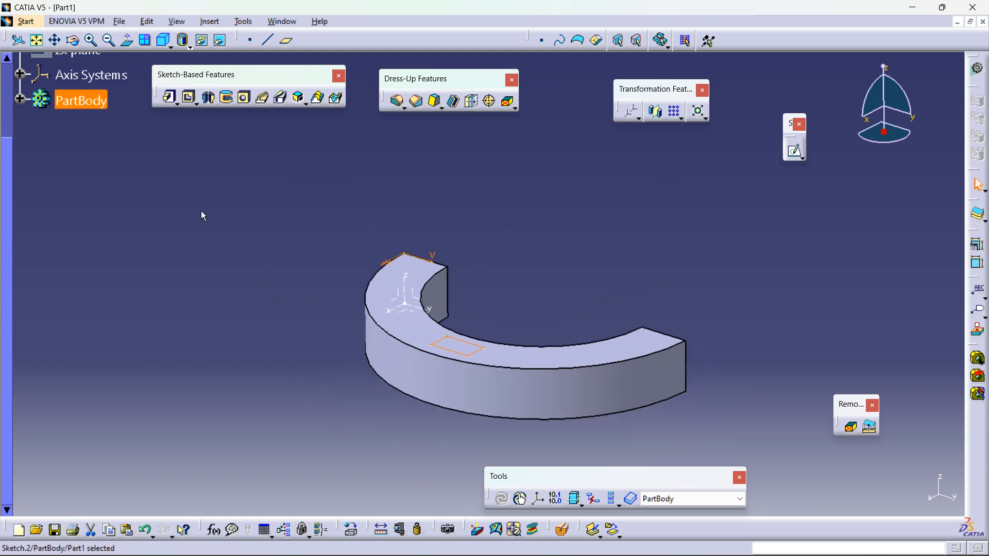
{"action": "left_click", "coordinate": [169, 96]}
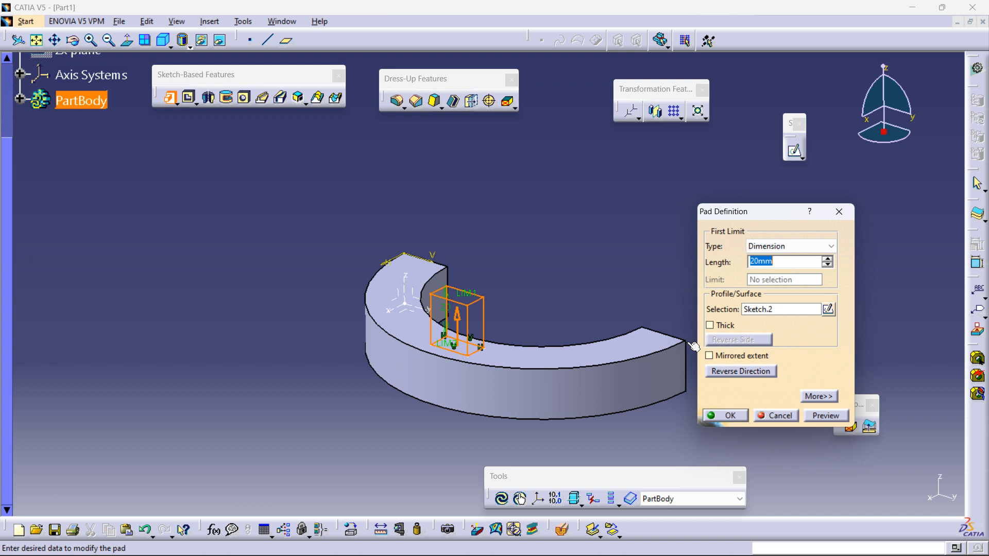
{"action": "left_click", "coordinate": [729, 415]}
Step: Mirror the body about the YZ plane of Axis System.1 at the ring's end face
{"action": "middle_click_drag", "start_coordinate": [613, 280], "coordinate": [455, 380]}
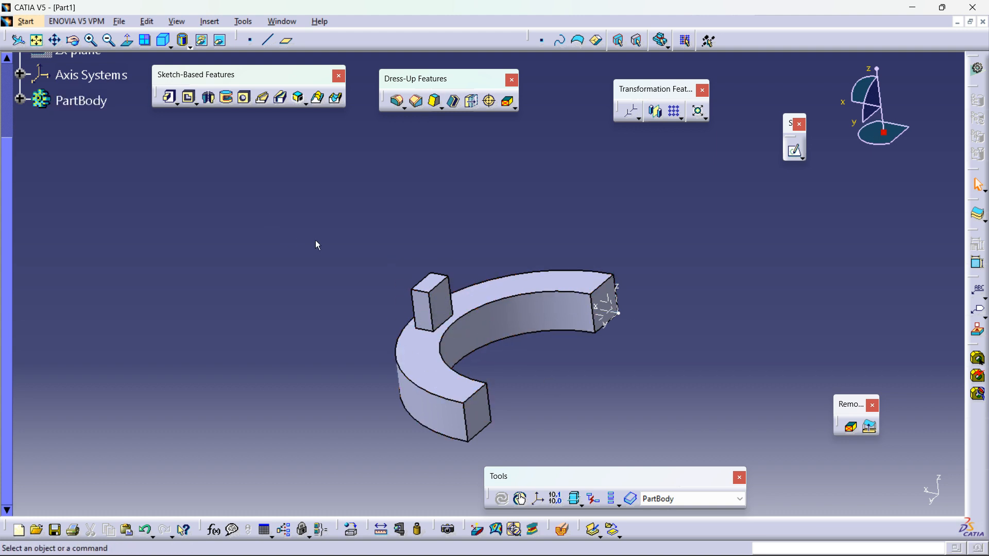
{"action": "scroll", "coordinate": [307, 278], "scroll_direction": "up", "scroll_amount": 2}
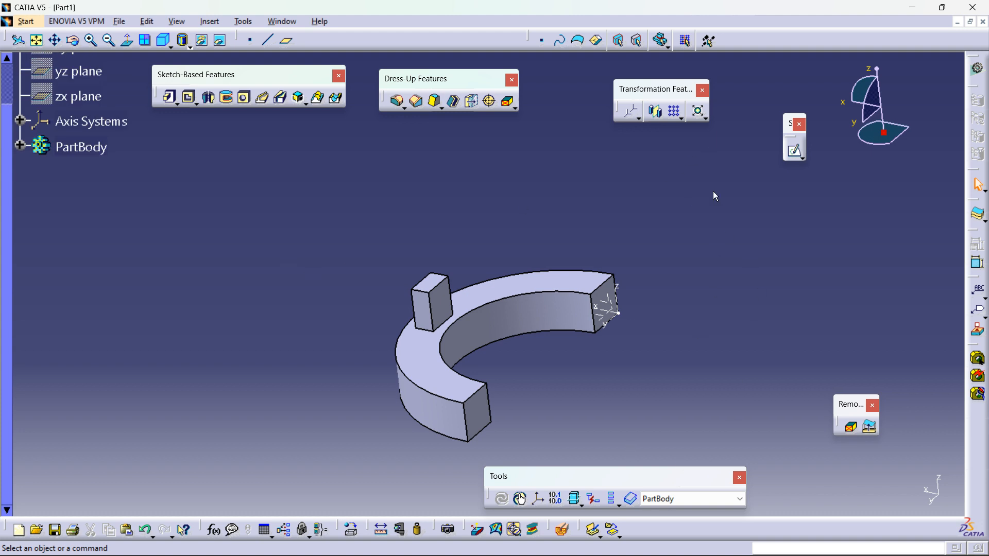
{"action": "left_click", "coordinate": [655, 114]}
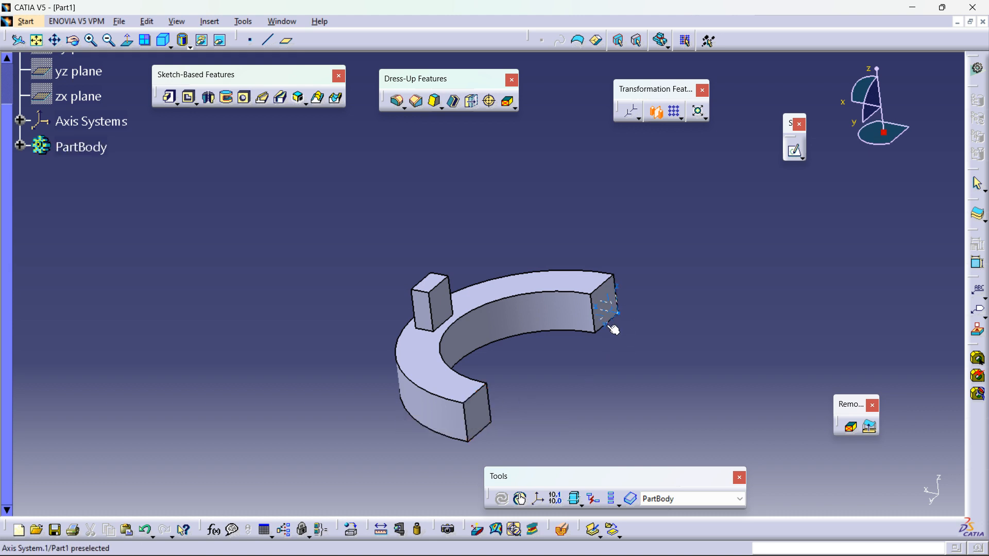
{"action": "middle_click_drag", "start_coordinate": [619, 328], "coordinate": [614, 364]}
{"action": "middle_click_drag", "start_coordinate": [690, 324], "coordinate": [692, 246]}
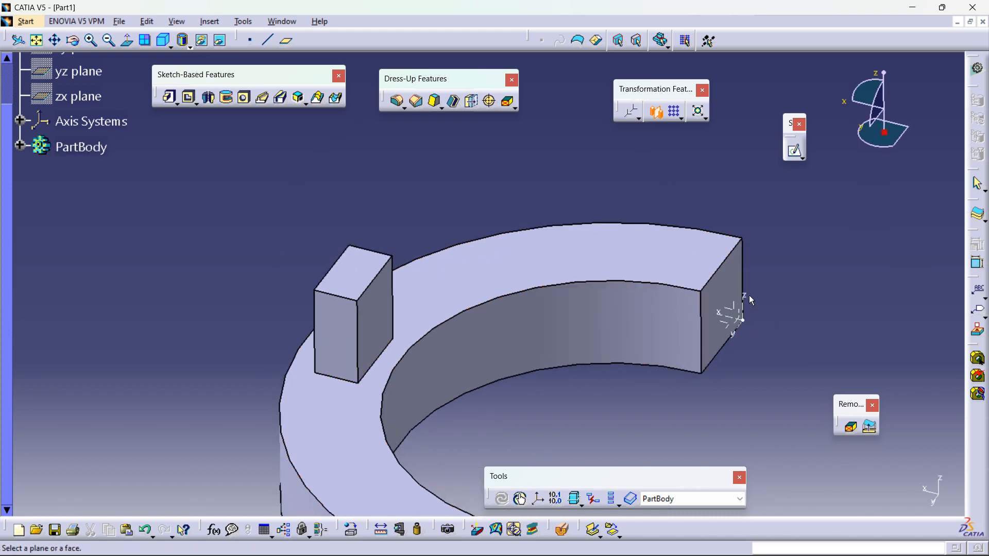
{"action": "left_click", "coordinate": [743, 327]}
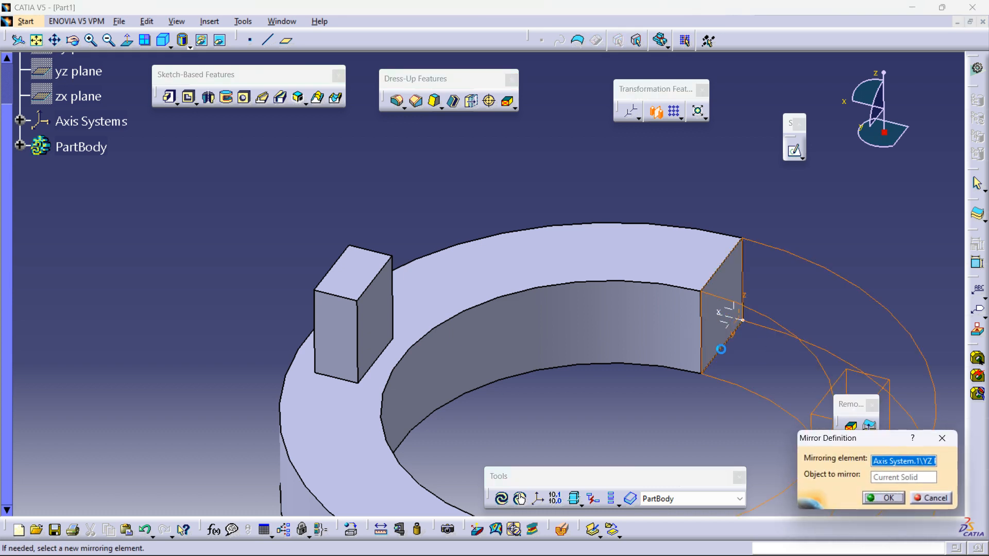
{"action": "middle_click_drag", "start_coordinate": [660, 326], "coordinate": [615, 209]}
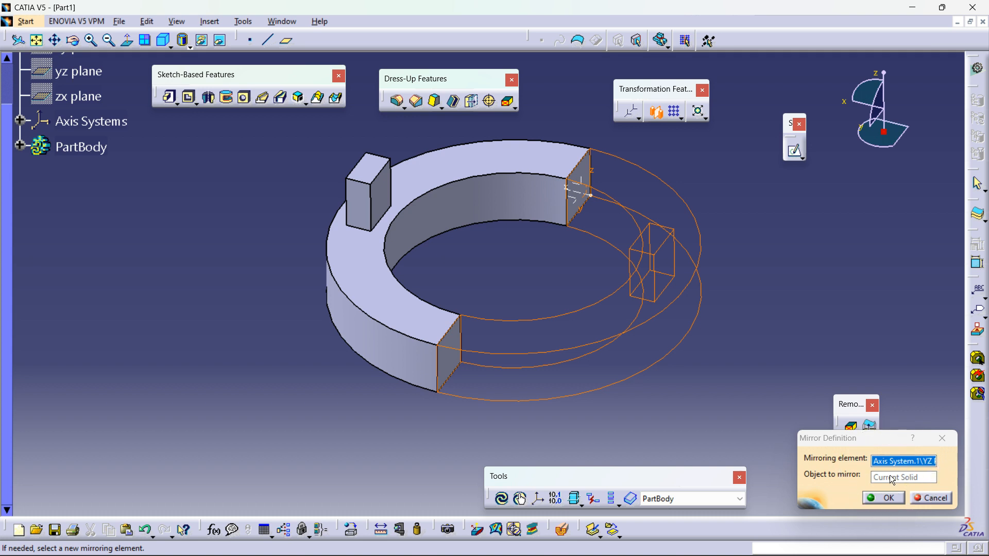
{"action": "middle_click_drag", "start_coordinate": [510, 297], "coordinate": [504, 338]}
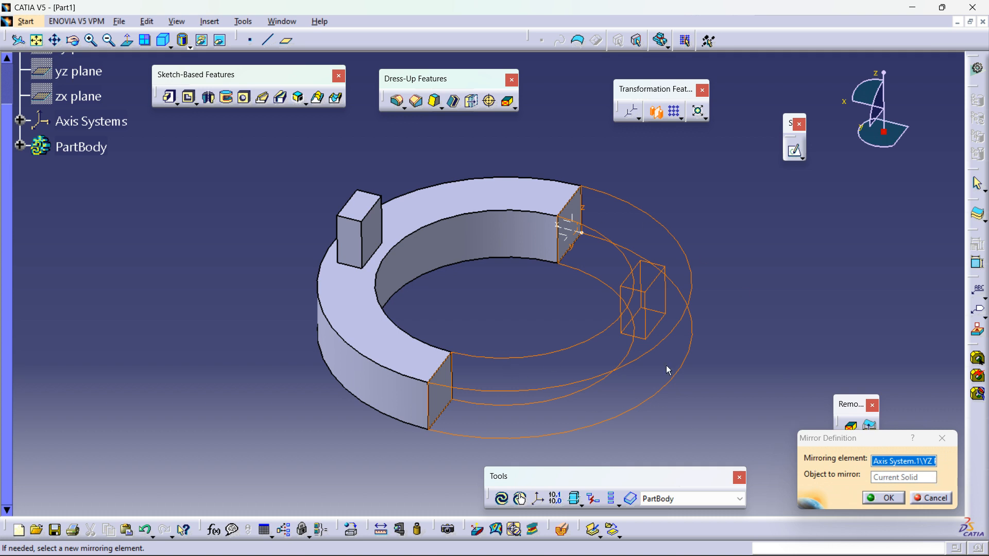
{"action": "left_click", "coordinate": [883, 499]}
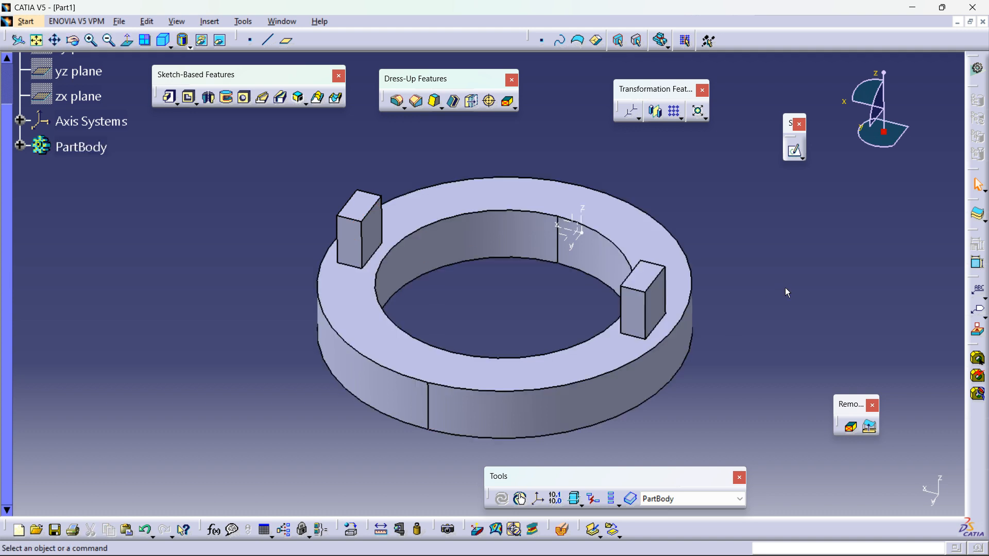
Step: Undo the mirror and select Pad.1 in the expanded PartBody tree
{"action": "key", "text": "ctrl+z"}
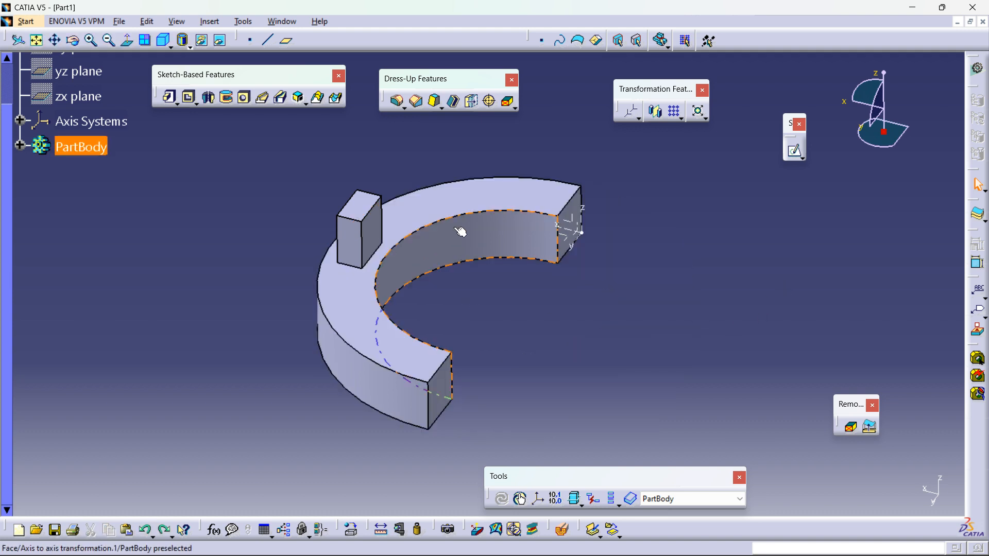
{"action": "left_click", "coordinate": [21, 146]}
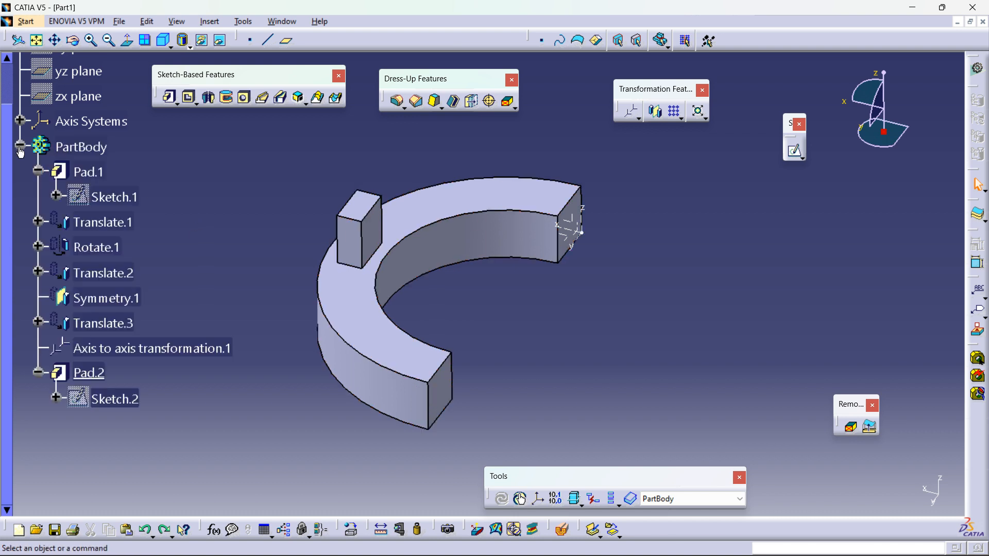
{"action": "left_click", "coordinate": [88, 172]}
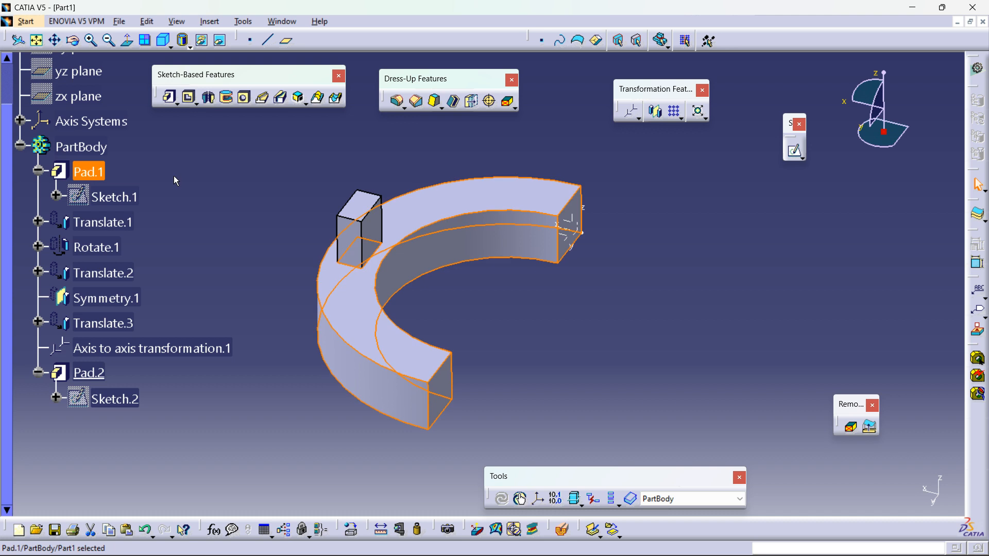
Step: Mirror the body about the ring's end face produced by the axis-to-axis transformation
{"action": "left_click", "coordinate": [657, 112]}
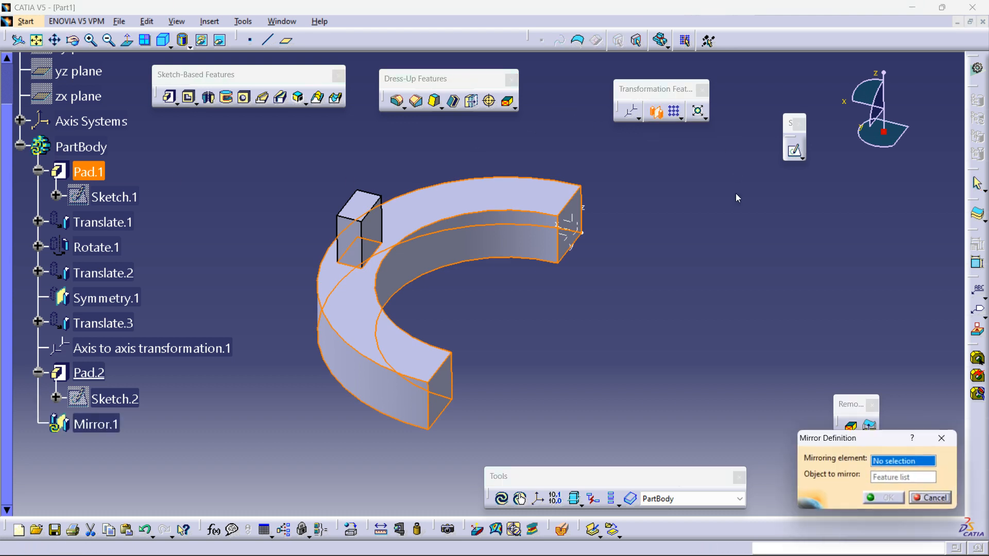
{"action": "left_click", "coordinate": [582, 235]}
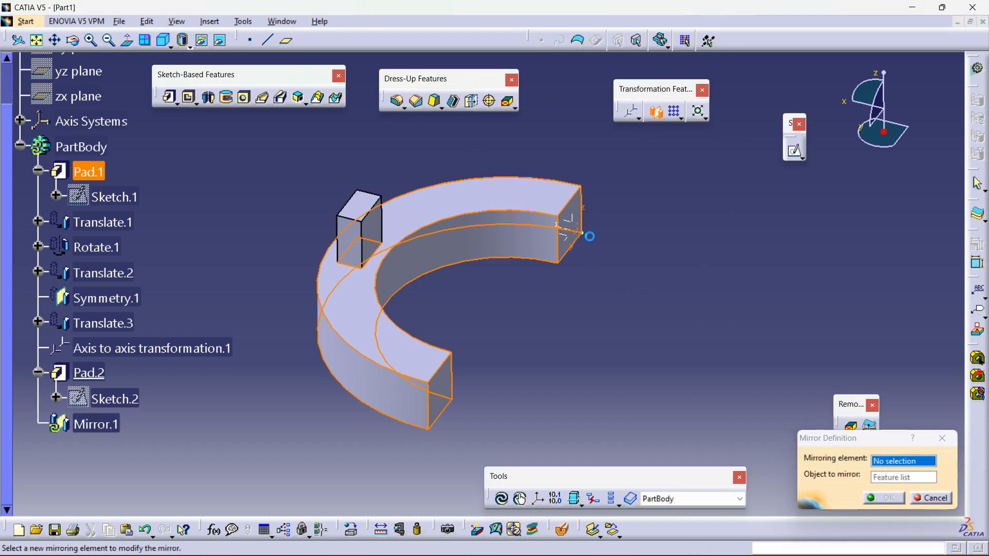
{"action": "middle_click_drag", "start_coordinate": [661, 297], "coordinate": [592, 292]}
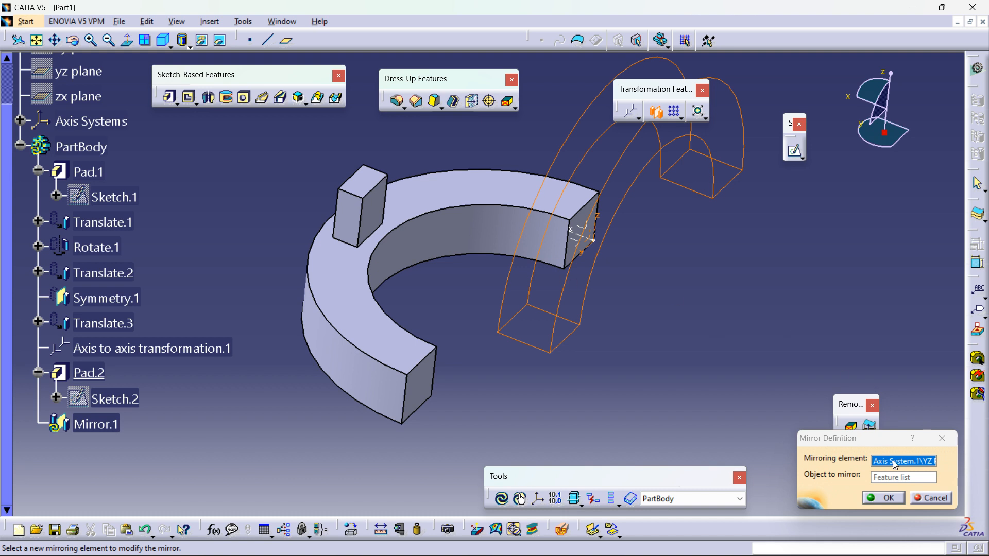
{"action": "middle_click_drag", "start_coordinate": [679, 291], "coordinate": [706, 444]}
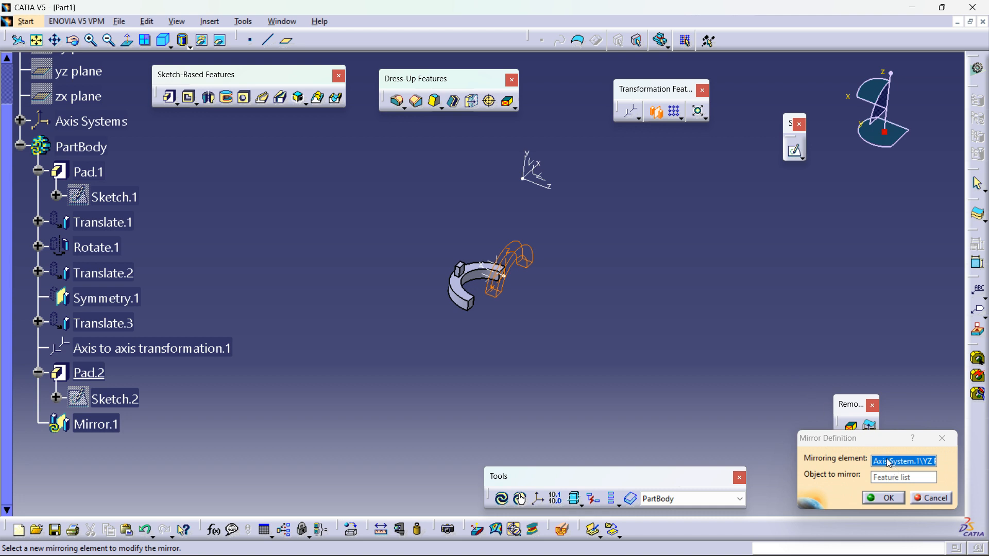
{"action": "middle_click_drag", "start_coordinate": [598, 349], "coordinate": [613, 198]}
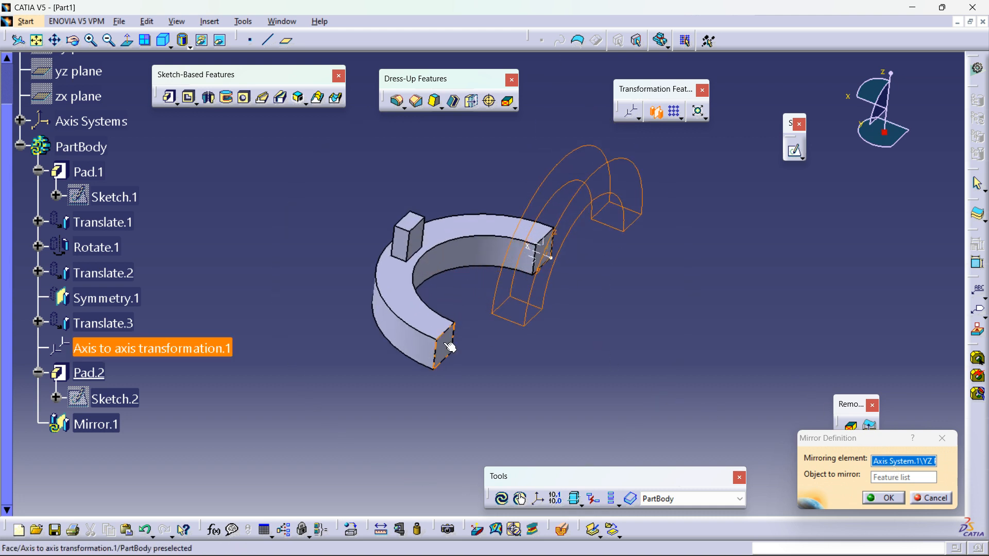
{"action": "left_click", "coordinate": [450, 347]}
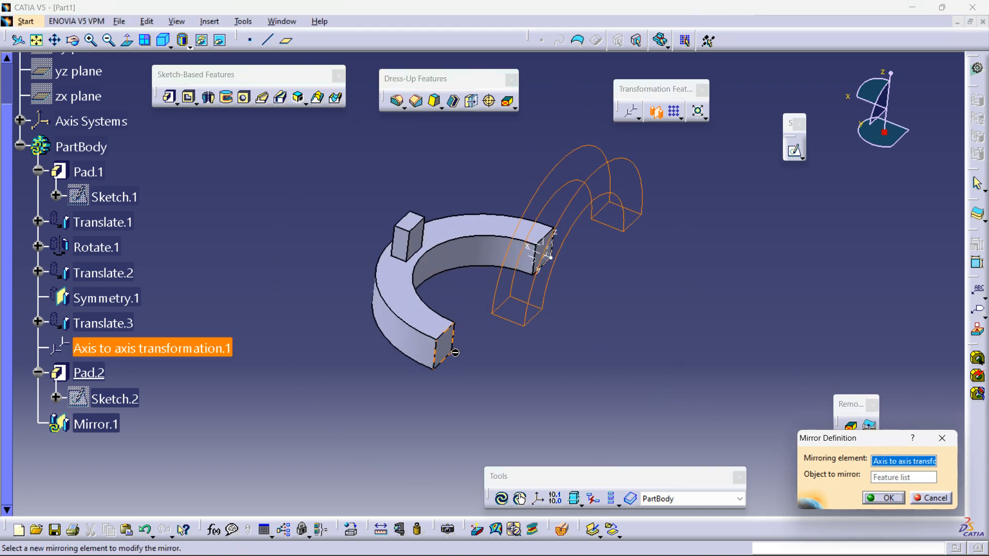
{"action": "right_click", "coordinate": [893, 466]}
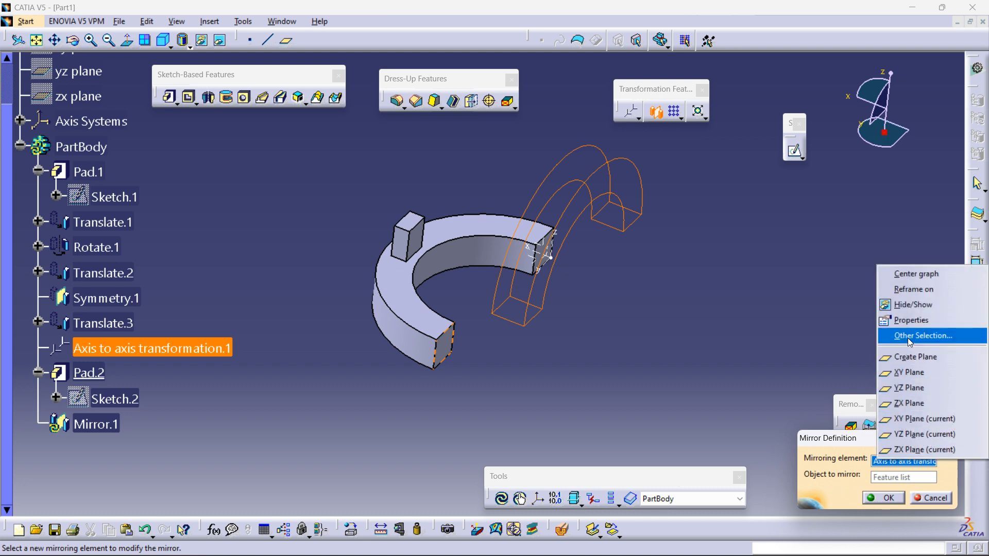
{"action": "left_click", "coordinate": [468, 349]}
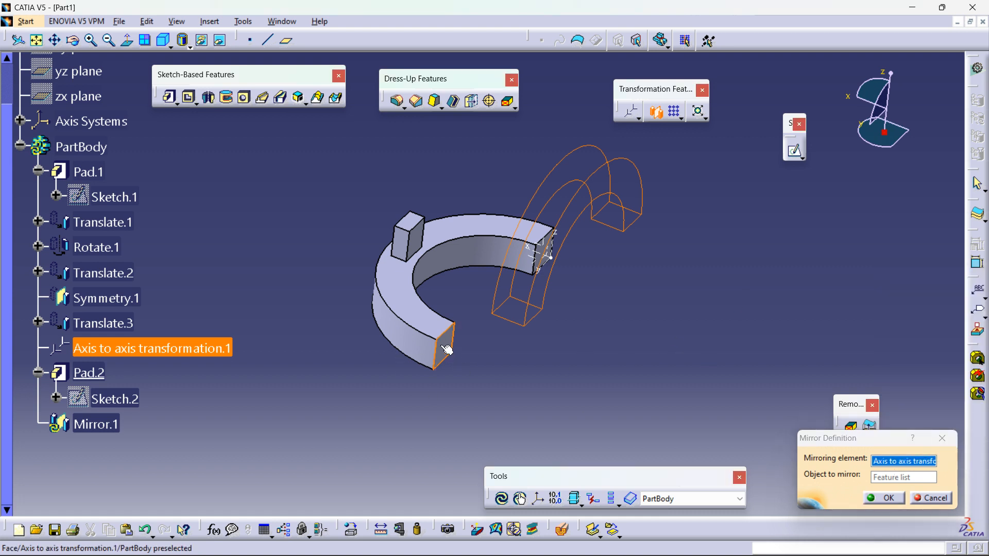
{"action": "left_click", "coordinate": [515, 359]}
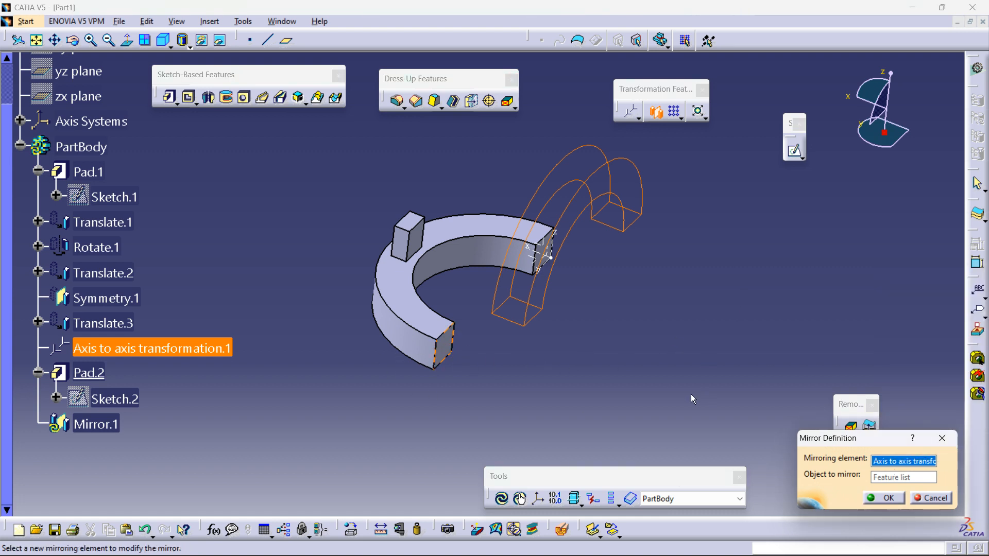
{"action": "left_click", "coordinate": [884, 498]}
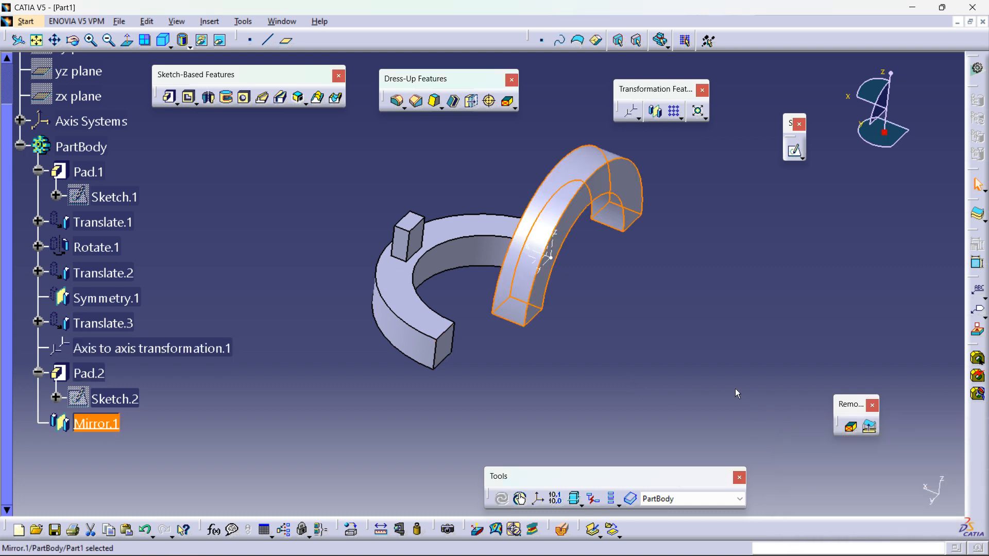
Step: Orbit around the mirrored ring to examine it from several angles and reopen the mirror definition without changes
{"action": "left_click", "coordinate": [698, 305]}
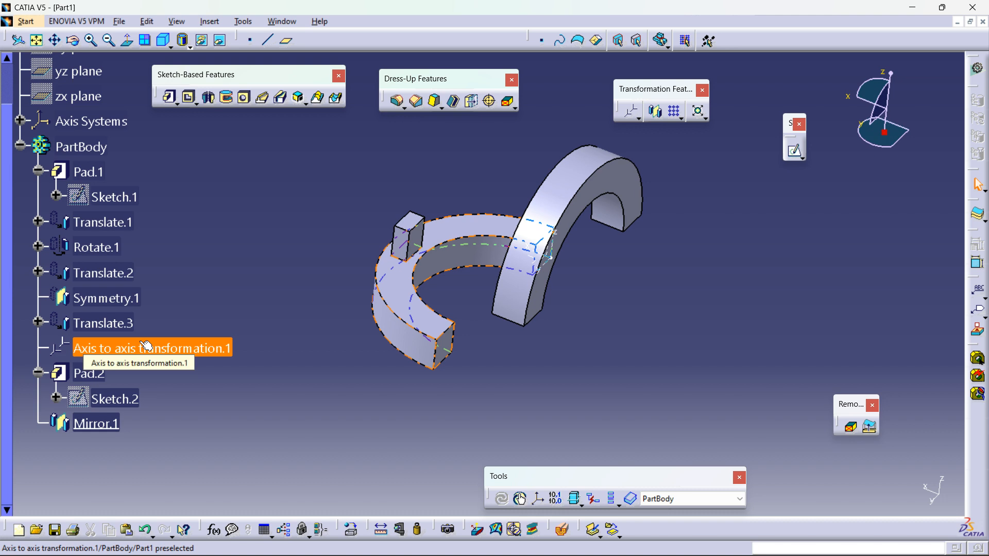
{"action": "middle_click_drag", "start_coordinate": [506, 329], "coordinate": [502, 386]}
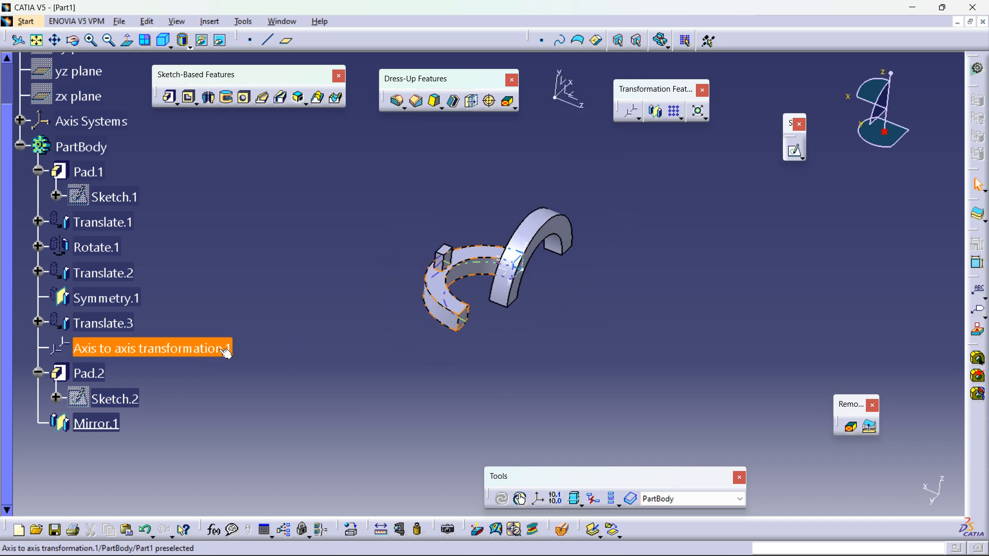
{"action": "middle_click_drag", "start_coordinate": [564, 351], "coordinate": [463, 394]}
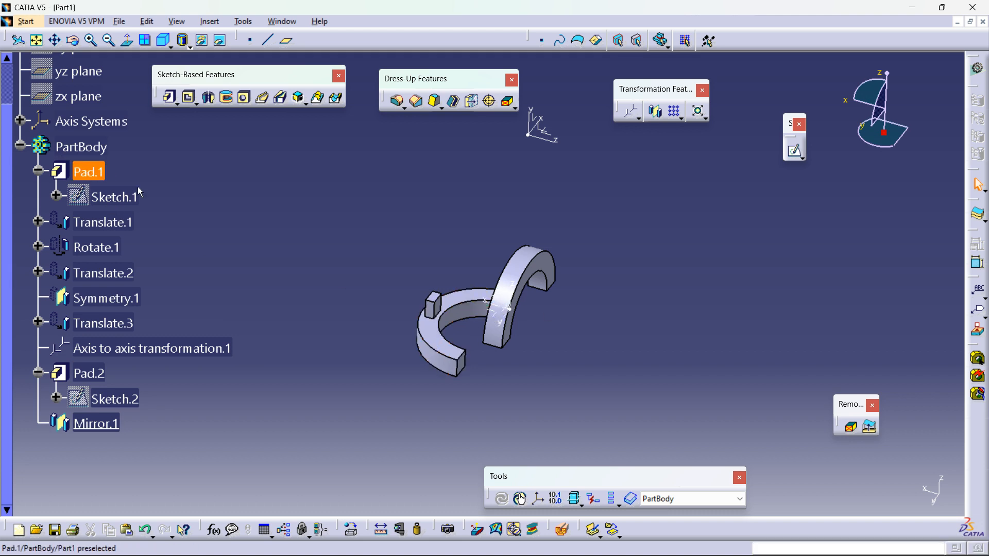
{"action": "left_click", "coordinate": [86, 173]}
{"action": "middle_click_drag", "start_coordinate": [486, 185], "coordinate": [474, 209]}
{"action": "middle_click_drag", "start_coordinate": [505, 301], "coordinate": [533, 201]}
{"action": "middle_click_drag", "start_coordinate": [374, 290], "coordinate": [393, 330]}
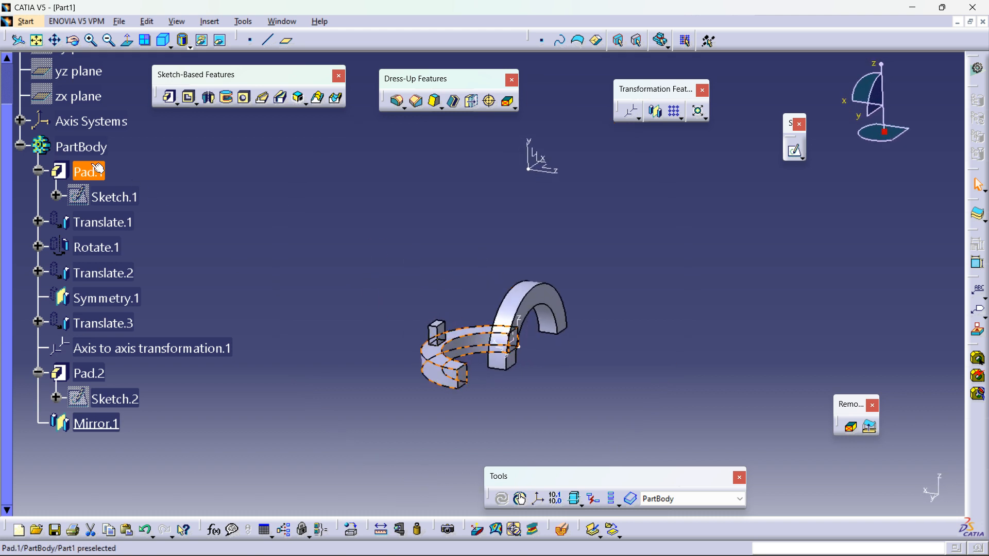
{"action": "left_click", "coordinate": [550, 245]}
{"action": "middle_click_drag", "start_coordinate": [550, 245], "coordinate": [387, 246]}
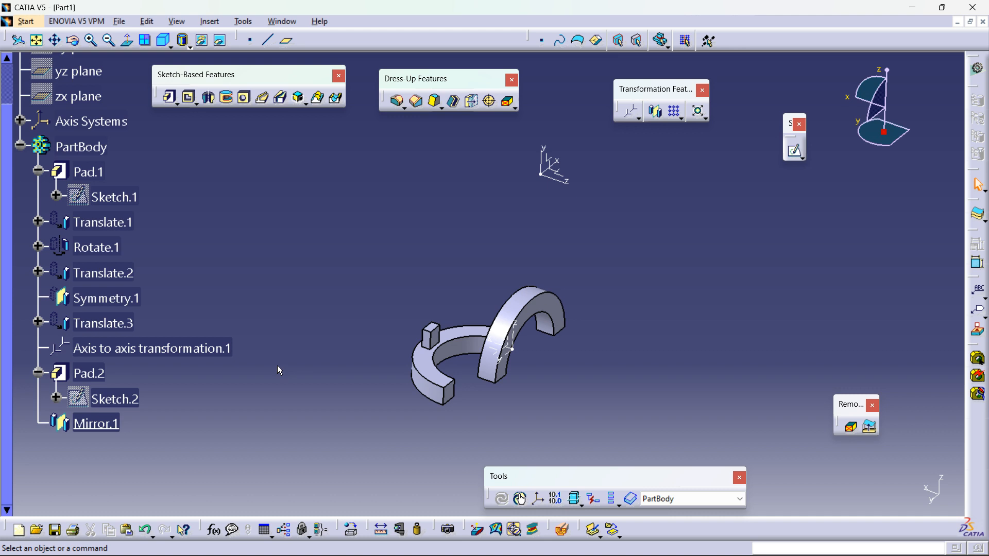
{"action": "key", "text": "ctrl"}
{"action": "middle_click_drag", "start_coordinate": [532, 297], "coordinate": [521, 263], "text": "ctrl"}
{"action": "double_click", "coordinate": [100, 421]}
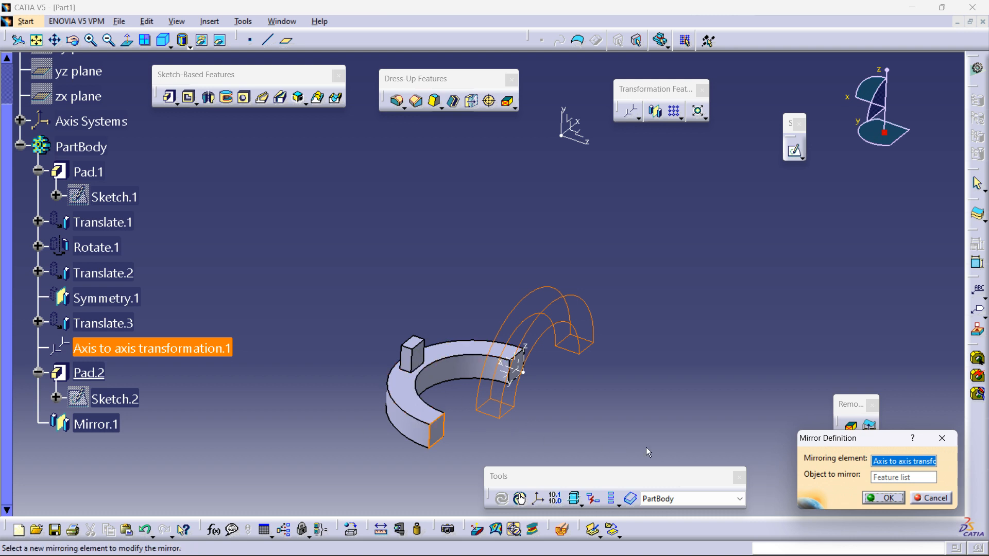
{"action": "left_click", "coordinate": [928, 498]}
Step: Sketch a circle on the mirrored ring's end face, then leave the sketcher
{"action": "middle_click_drag", "start_coordinate": [681, 307], "coordinate": [603, 303]}
{"action": "middle_click_drag", "start_coordinate": [574, 353], "coordinate": [614, 337]}
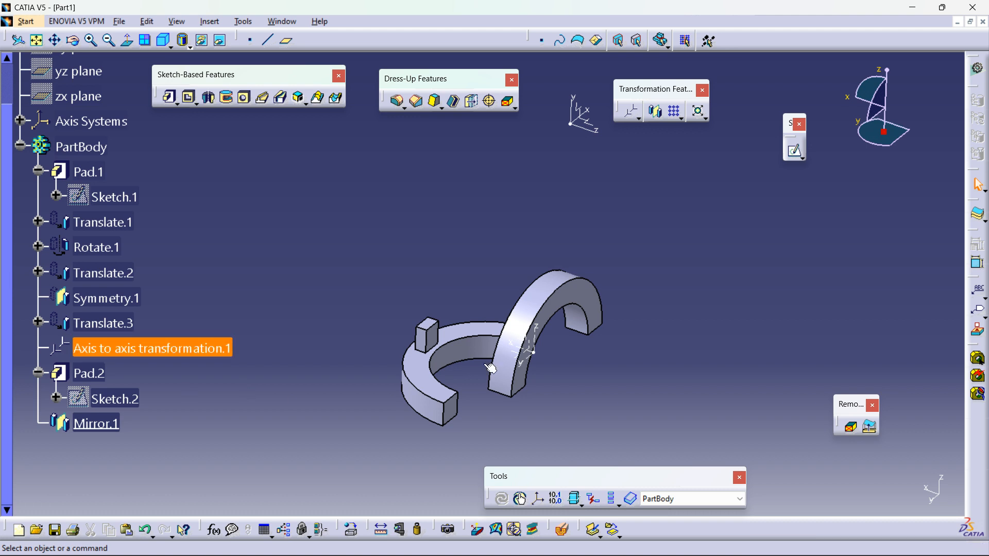
{"action": "mouse_move", "coordinate": [604, 381]}
{"action": "middle_mouse_down"}
{"action": "mouse_move", "coordinate": [592, 354]}
{"action": "mouse_move", "coordinate": [523, 354]}
{"action": "mouse_move", "coordinate": [551, 371]}
{"action": "mouse_move", "coordinate": [544, 383]}
{"action": "middle_mouse_up"}
{"action": "middle_click_drag", "start_coordinate": [669, 335], "coordinate": [674, 380]}
{"action": "left_click", "coordinate": [797, 150]}
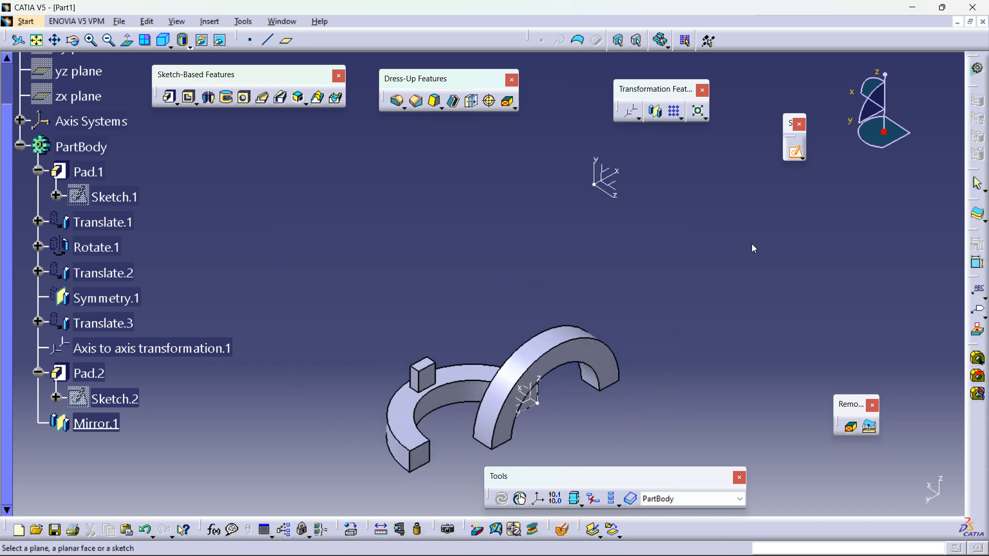
{"action": "left_click", "coordinate": [532, 407]}
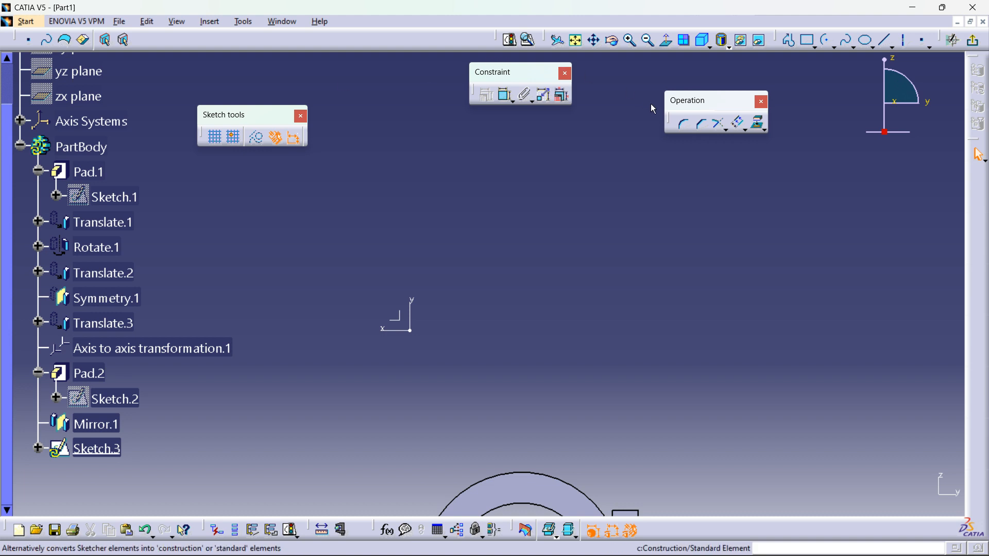
{"action": "left_click", "coordinate": [835, 48]}
{"action": "left_click", "coordinate": [846, 63]}
{"action": "left_click", "coordinate": [489, 309]}
{"action": "left_click", "coordinate": [504, 355]}
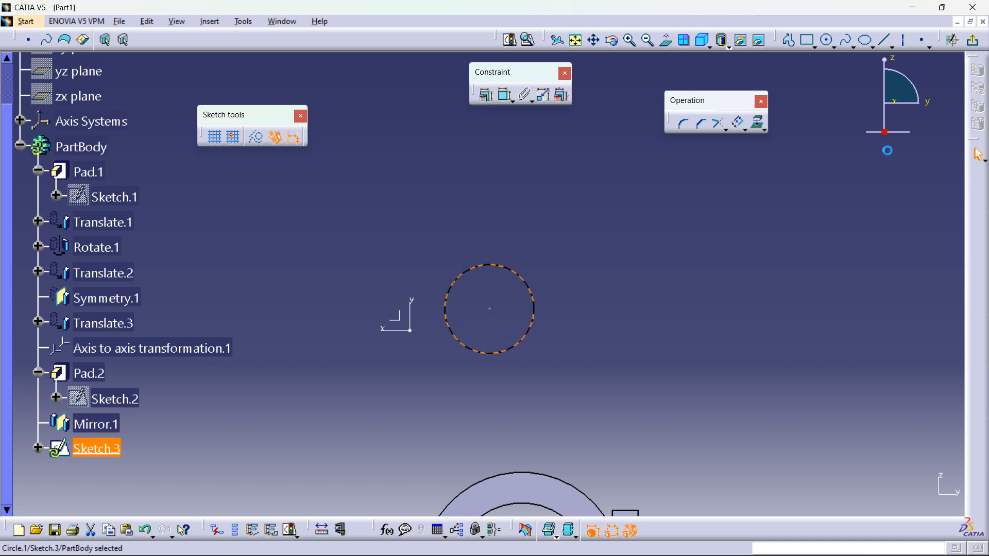
{"action": "left_click", "coordinate": [972, 40]}
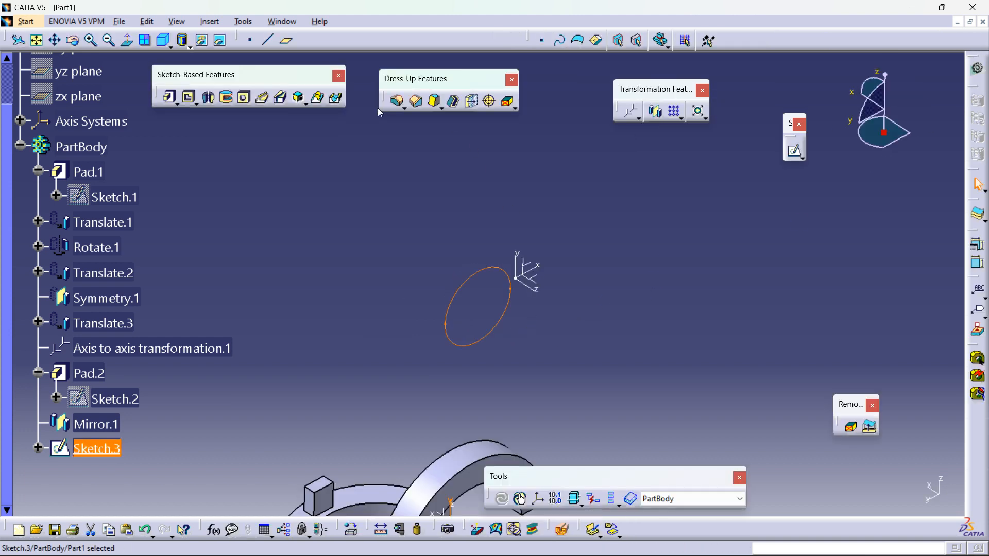
Step: Pad the circle sketch 97 mm to form a cylinder
{"action": "left_click", "coordinate": [169, 96]}
{"action": "left_click_drag", "start_coordinate": [475, 290], "coordinate": [466, 335]}
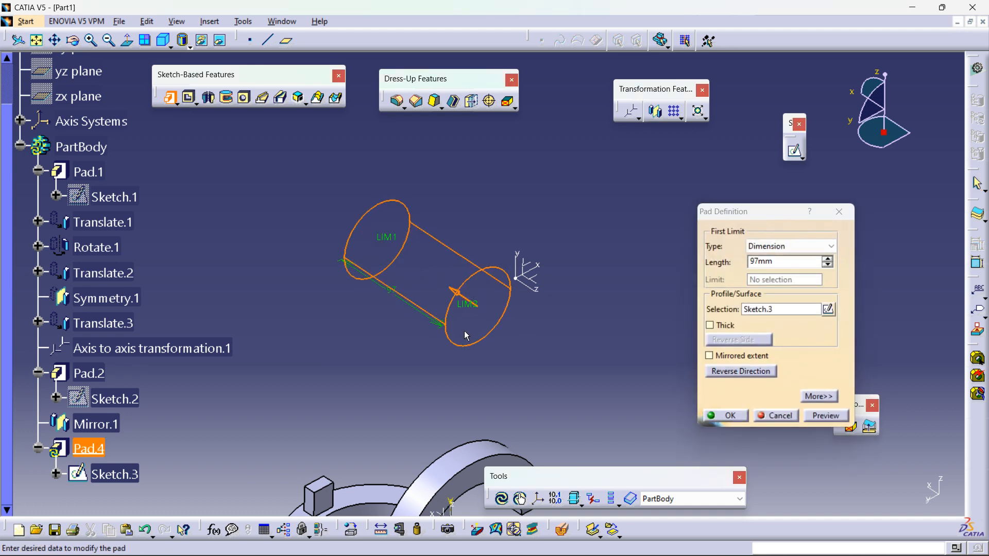
{"action": "left_click", "coordinate": [736, 421]}
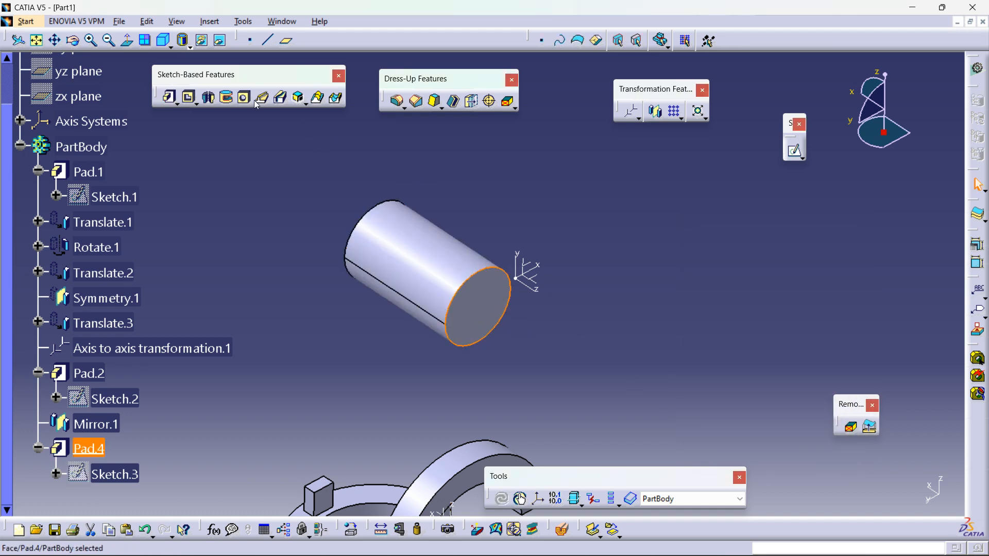
Step: Start a sketch on the cylinder's end face and draw a small circle near its centre
{"action": "left_click", "coordinate": [794, 150]}
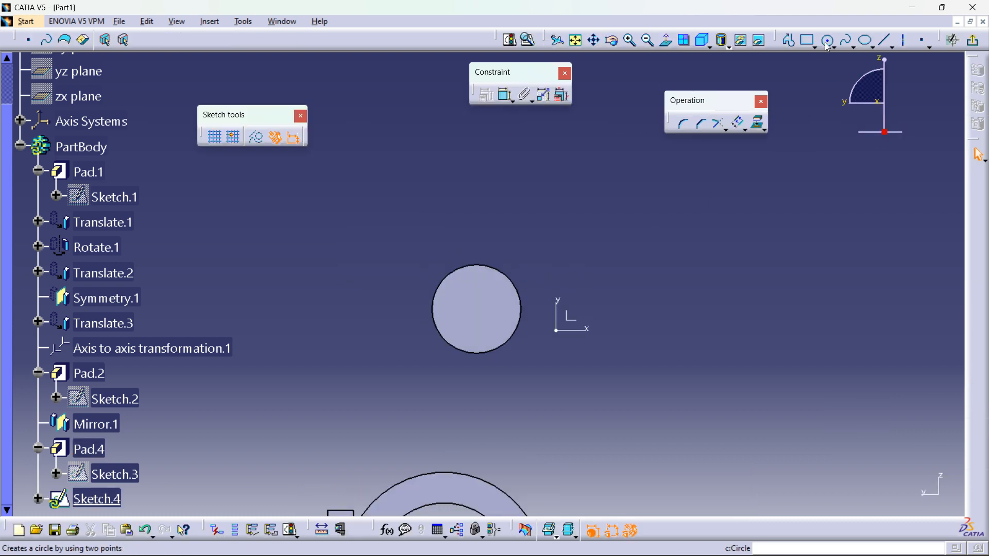
{"action": "left_click", "coordinate": [827, 42]}
{"action": "left_click", "coordinate": [478, 304]}
{"action": "left_click", "coordinate": [487, 315]}
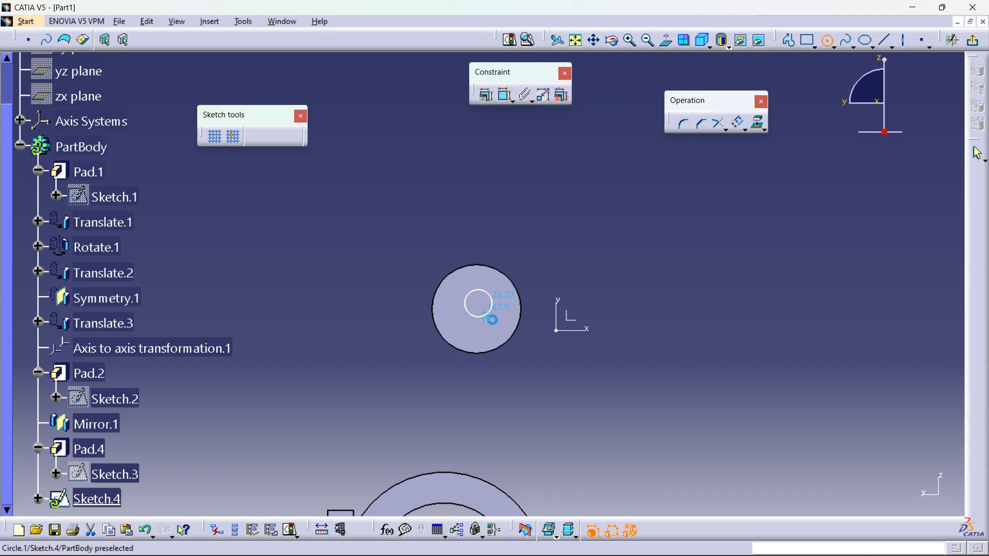
Step: Constrain the small circle to be concentric with the cylinder's outer edge
{"action": "left_click", "coordinate": [515, 340]}
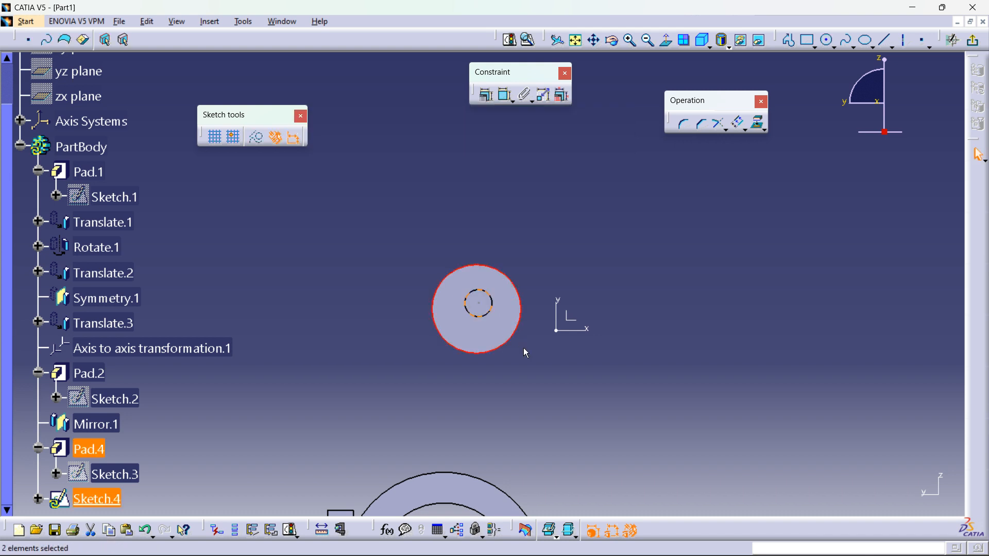
{"action": "left_click", "coordinate": [486, 95]}
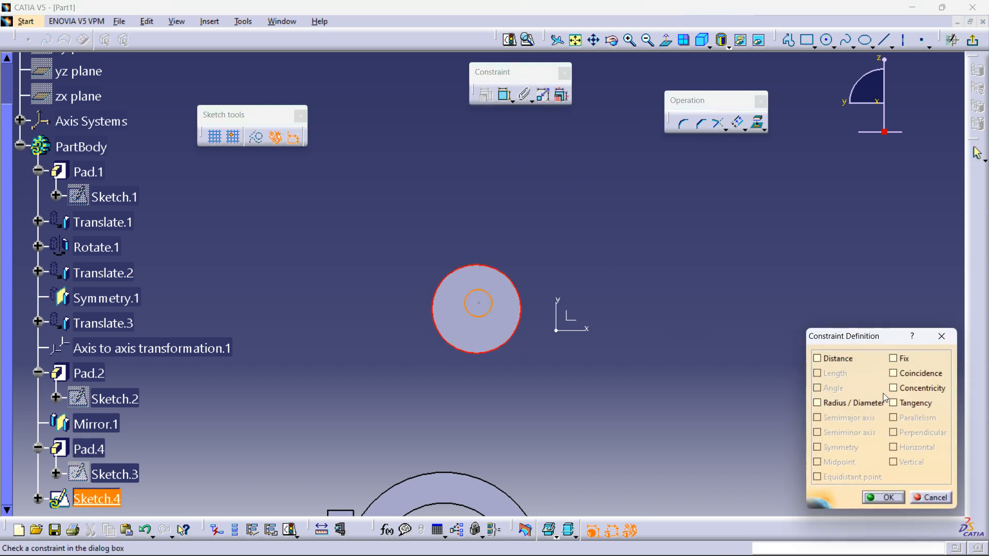
{"action": "left_click", "coordinate": [902, 375]}
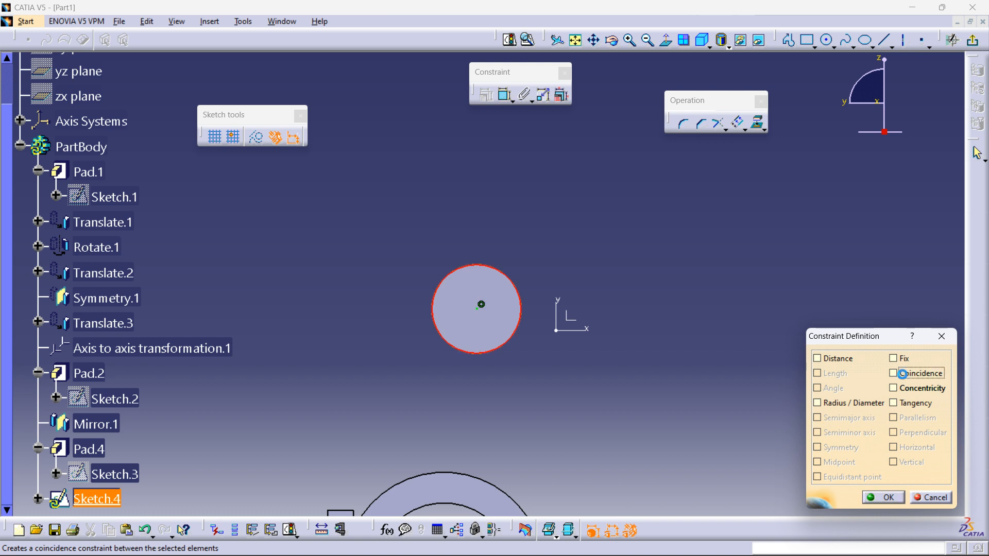
{"action": "left_click", "coordinate": [905, 386]}
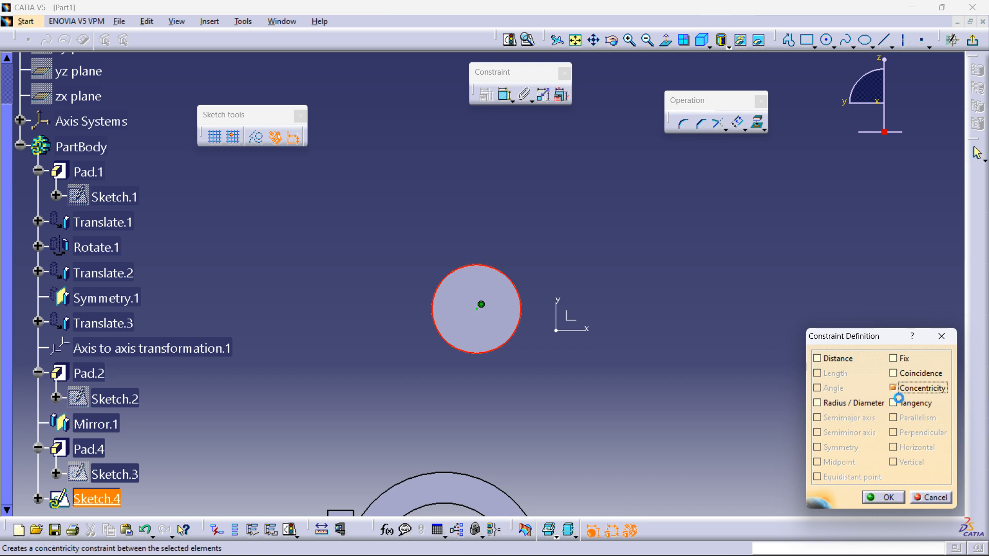
{"action": "left_click", "coordinate": [877, 502]}
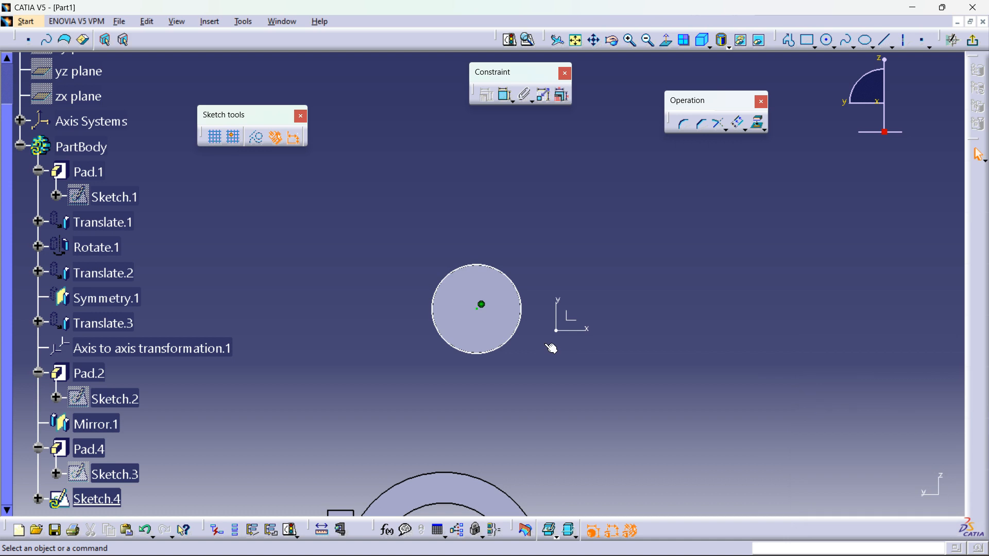
Step: Enlarge the small circle a little, then leave the sketcher
{"action": "left_click_drag", "start_coordinate": [507, 336], "coordinate": [498, 320]}
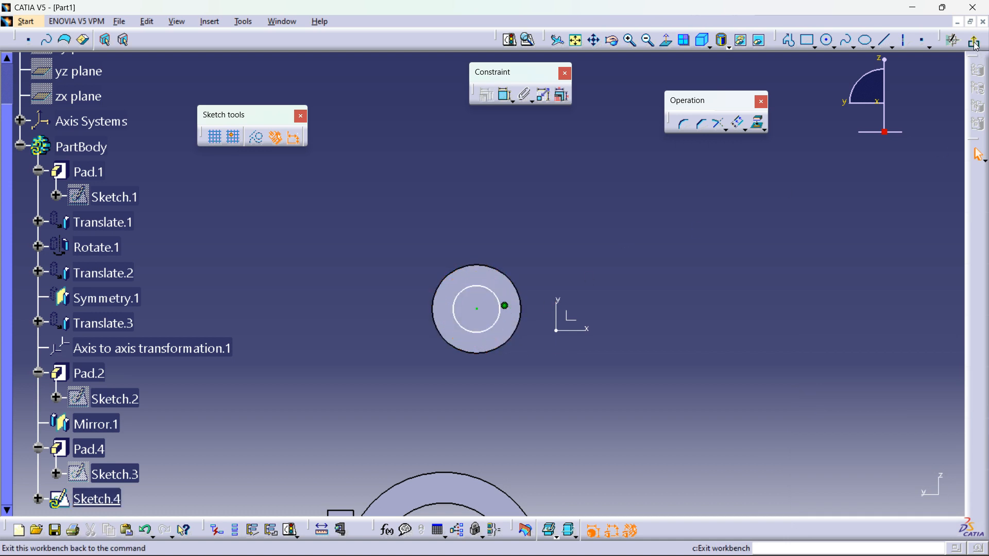
{"action": "left_click", "coordinate": [952, 39]}
Step: Pad the small circle sketch 48 mm outward from the cylinder's end face
{"action": "left_click", "coordinate": [170, 97]}
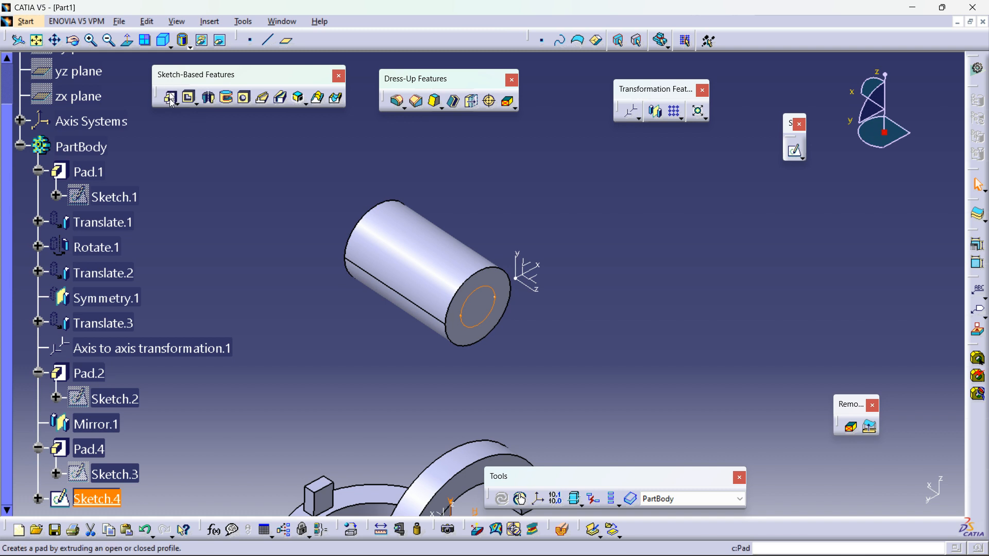
{"action": "left_click_drag", "start_coordinate": [594, 373], "coordinate": [538, 333]}
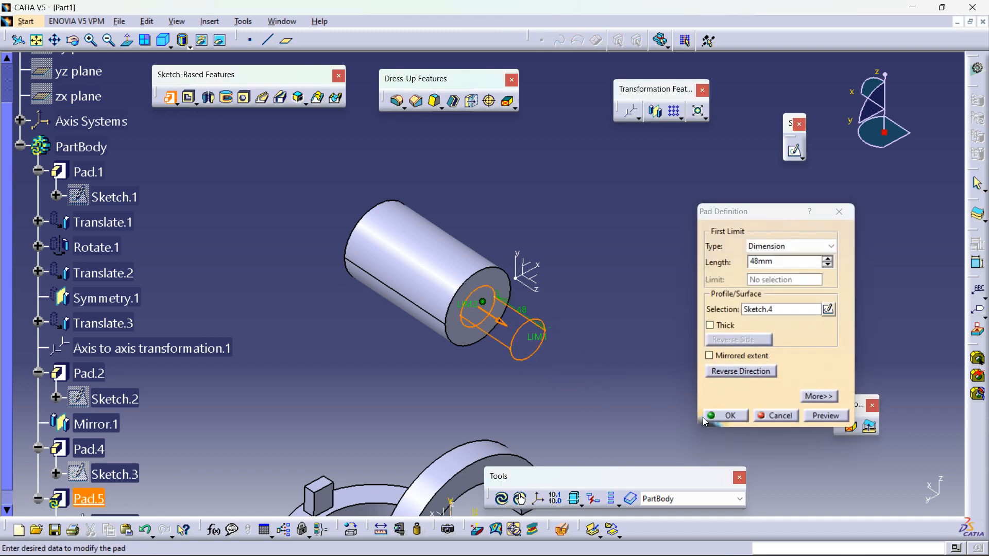
{"action": "middle_click_drag", "start_coordinate": [629, 324], "coordinate": [616, 357]}
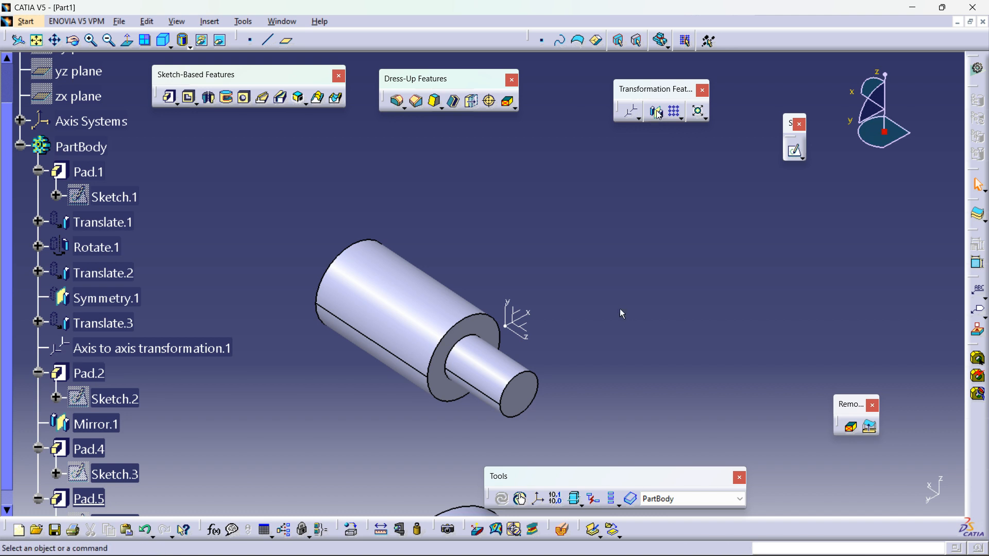
{"action": "left_click", "coordinate": [85, 449]}
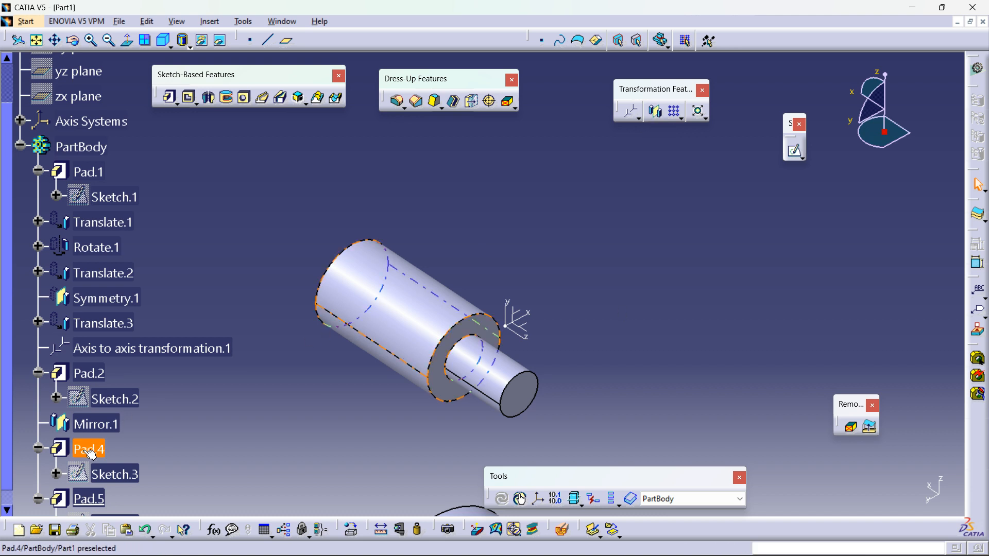
{"action": "left_click", "coordinate": [655, 112]}
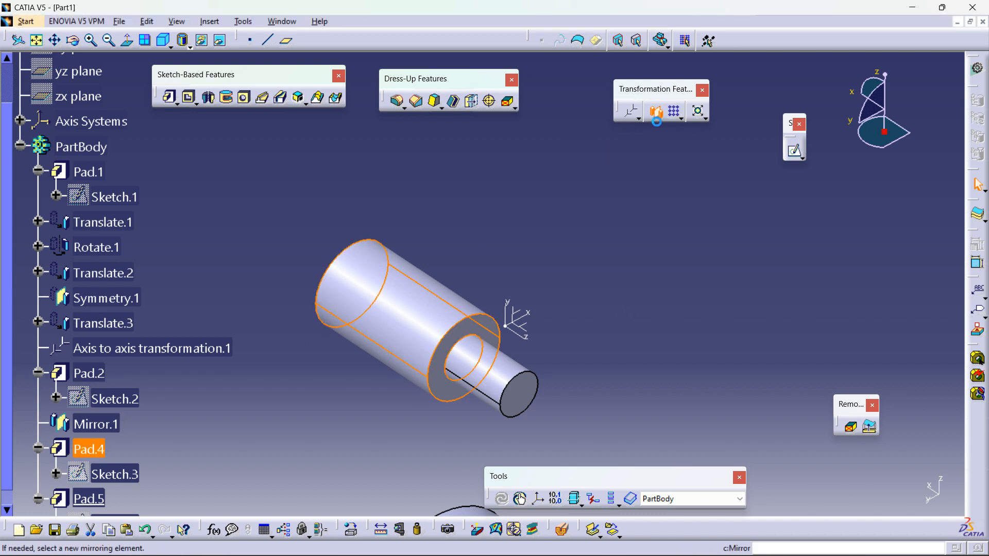
{"action": "left_click", "coordinate": [522, 330]}
{"action": "middle_click_drag", "start_coordinate": [602, 349], "coordinate": [608, 280]}
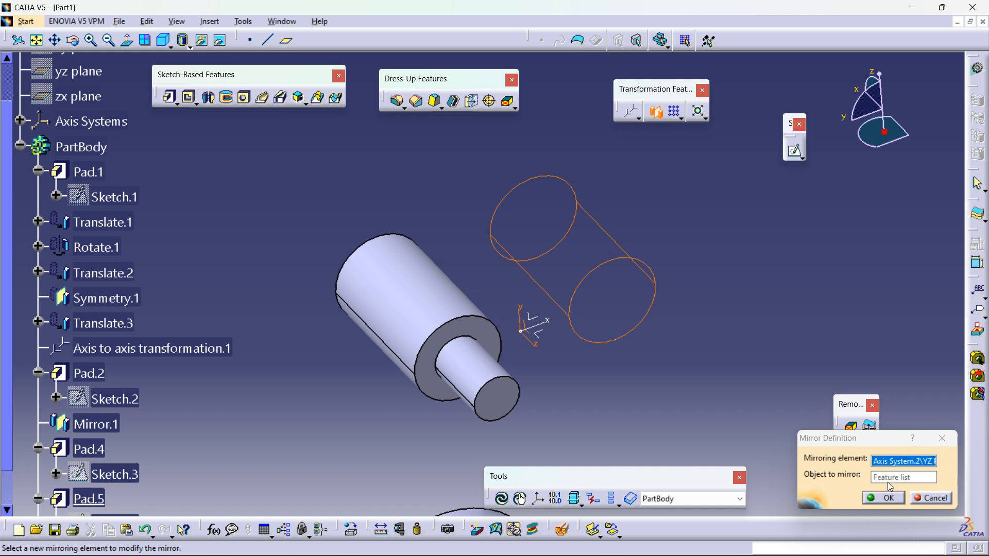
{"action": "left_click", "coordinate": [929, 498]}
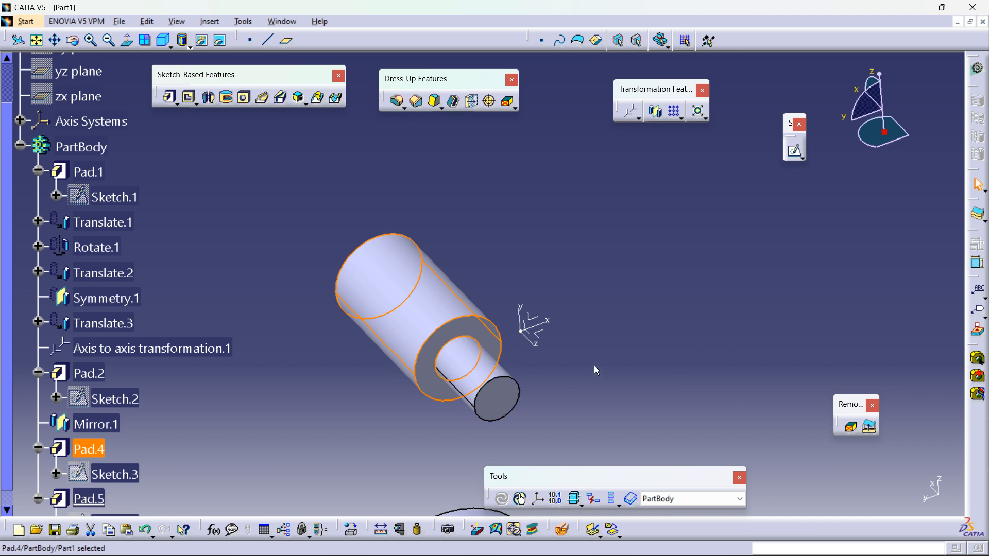
Step: Mirror the current solid about the YZ plane of the second axis system
{"action": "middle_click_drag", "start_coordinate": [627, 347], "coordinate": [610, 395]}
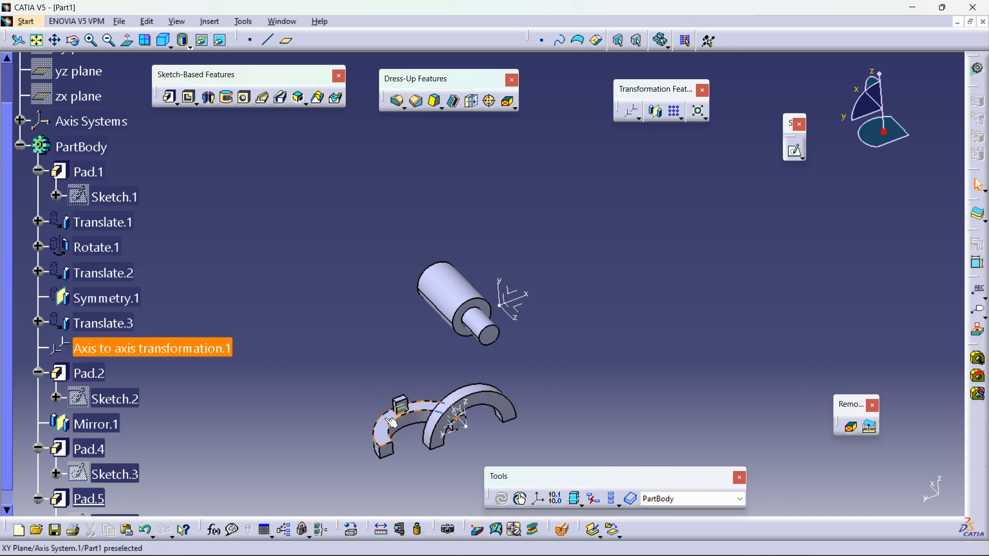
{"action": "middle_click_drag", "start_coordinate": [589, 353], "coordinate": [584, 367]}
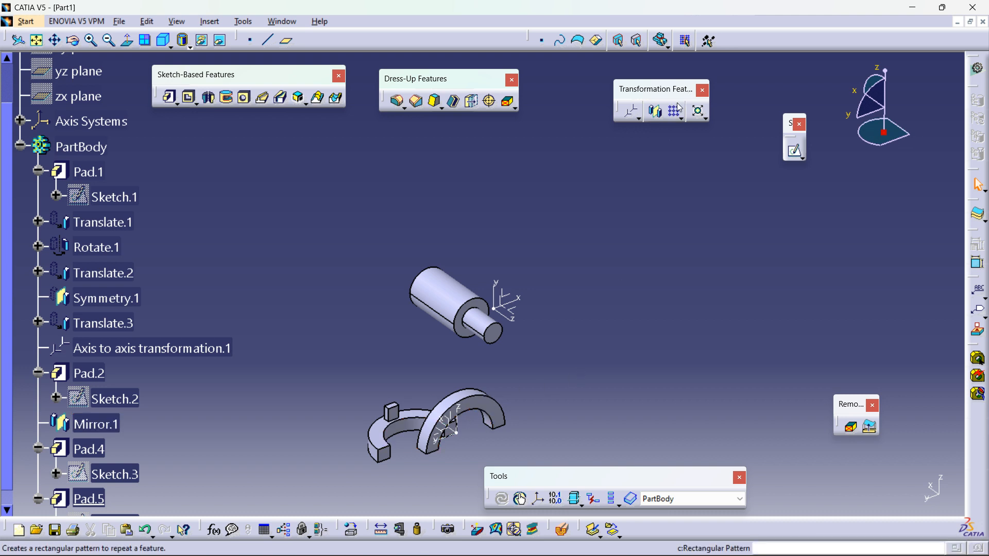
{"action": "left_click", "coordinate": [655, 111]}
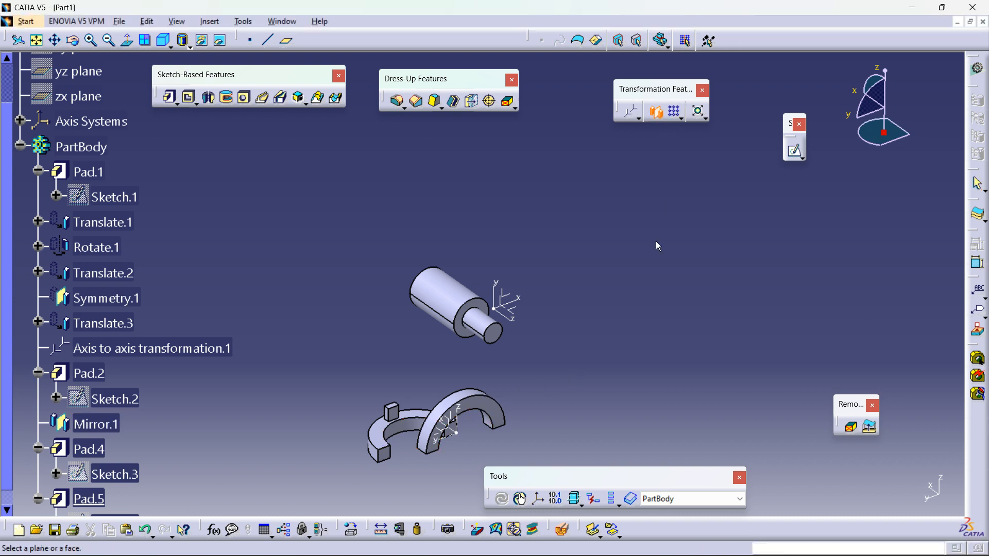
{"action": "left_click", "coordinate": [512, 310]}
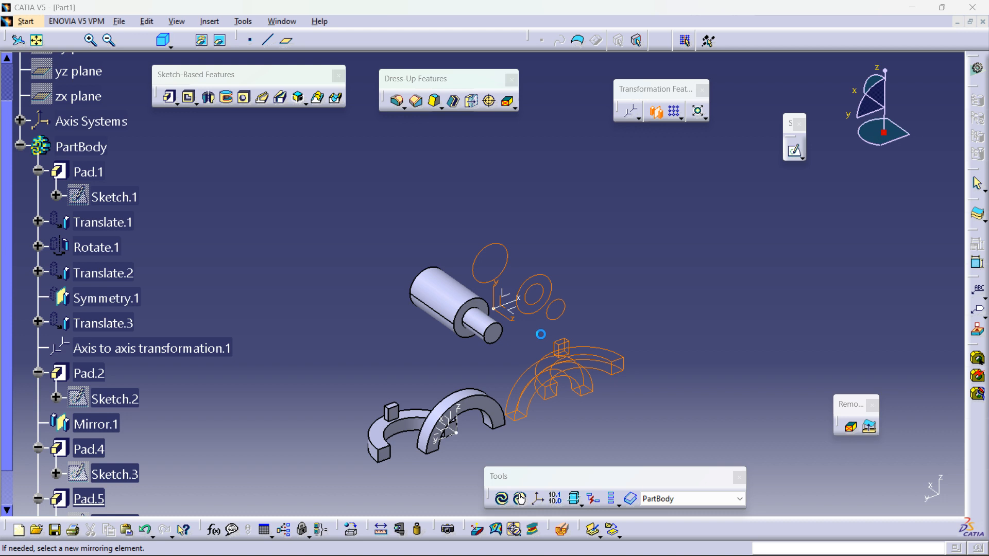
{"action": "middle_click_drag", "start_coordinate": [592, 361], "coordinate": [415, 408]}
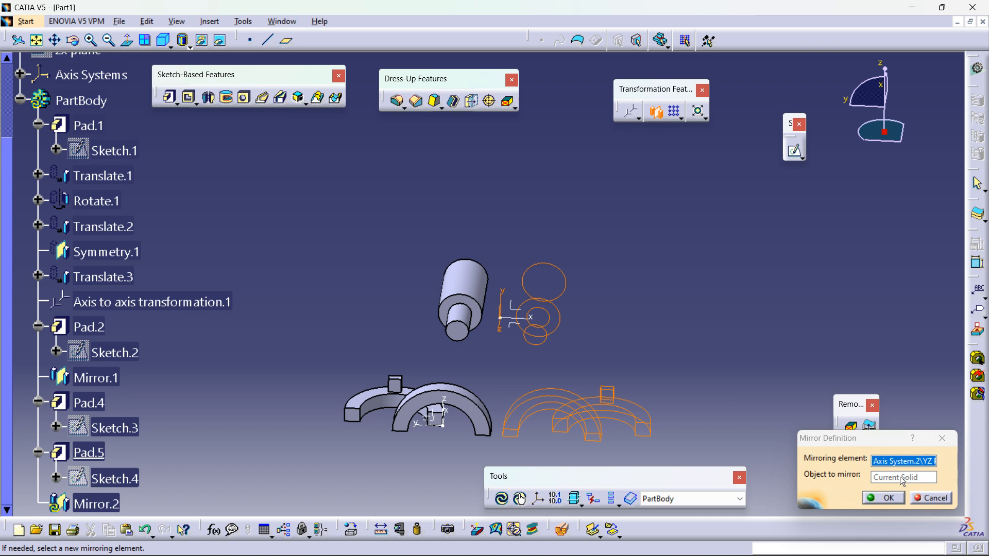
{"action": "left_click", "coordinate": [883, 497]}
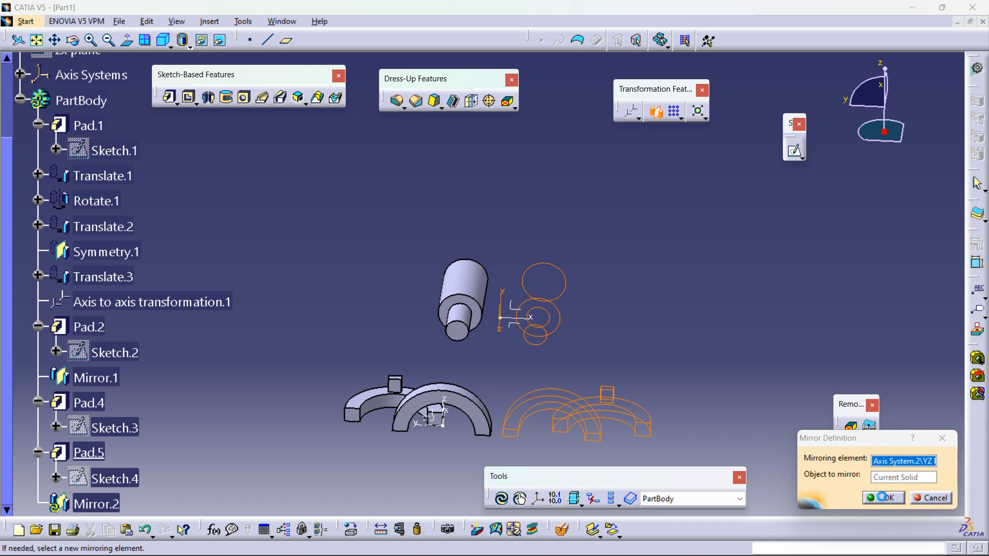
Step: Orbit and zoom around the model to inspect the mirrored body
{"action": "left_click", "coordinate": [614, 291]}
{"action": "middle_click_drag", "start_coordinate": [490, 412], "coordinate": [510, 279]}
{"action": "middle_click_drag", "start_coordinate": [422, 331], "coordinate": [508, 301]}
{"action": "middle_click_drag", "start_coordinate": [467, 350], "coordinate": [569, 347]}
{"action": "scroll", "coordinate": [148, 278], "scroll_direction": "up", "scroll_amount": 3}
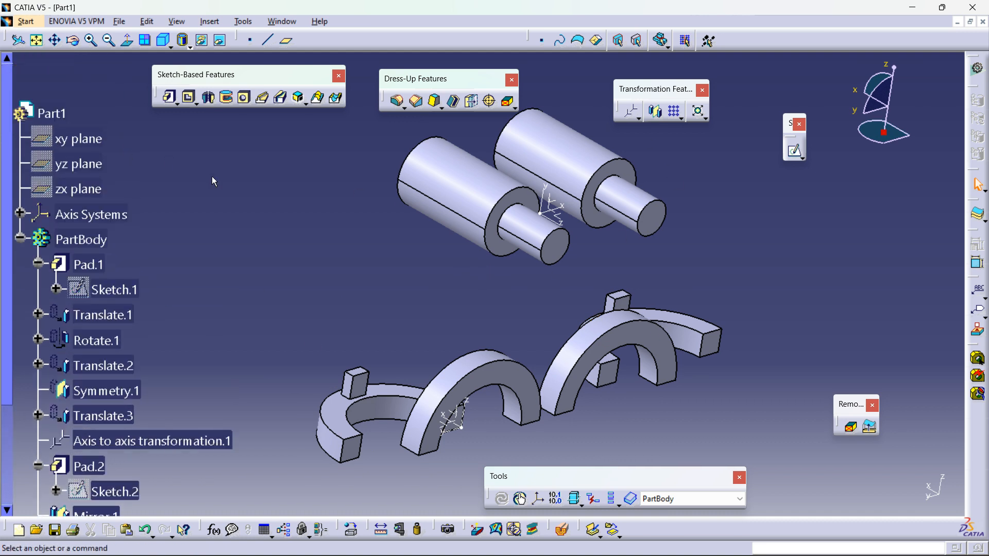
{"action": "left_click", "coordinate": [81, 239]}
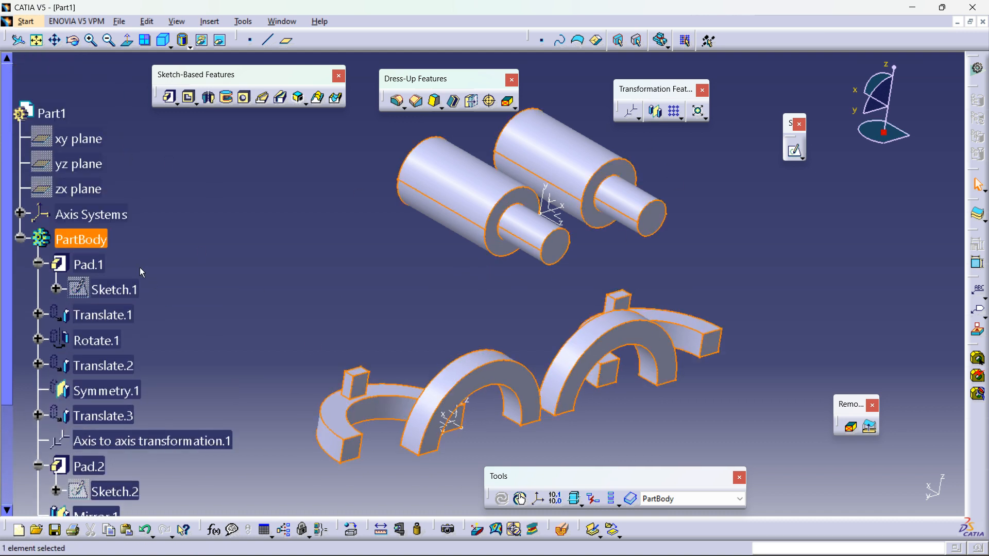
{"action": "left_click", "coordinate": [344, 270]}
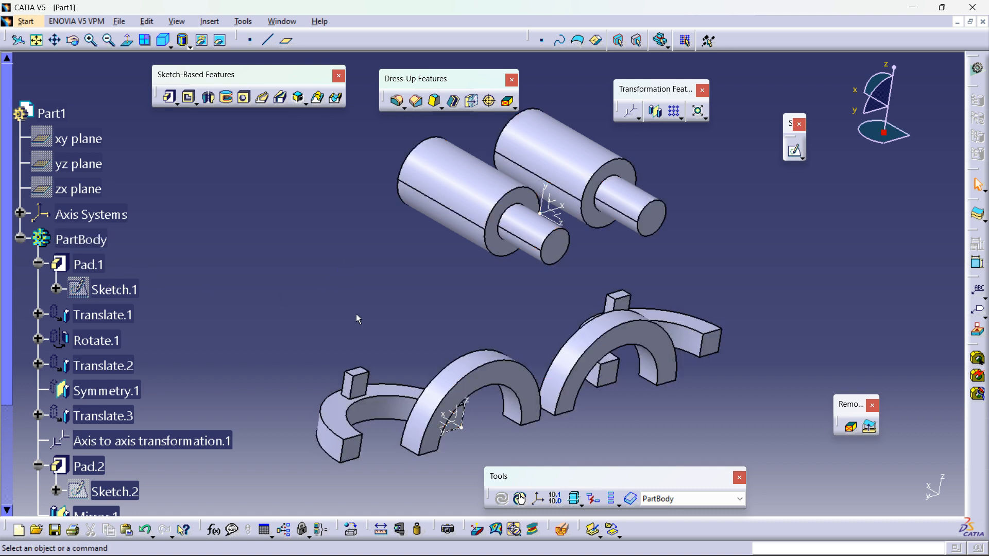
Step: Apply the DS Yellow painting material from the material library to the part body
{"action": "left_click_drag", "start_coordinate": [345, 528], "coordinate": [899, 392]}
{"action": "left_click", "coordinate": [907, 395]}
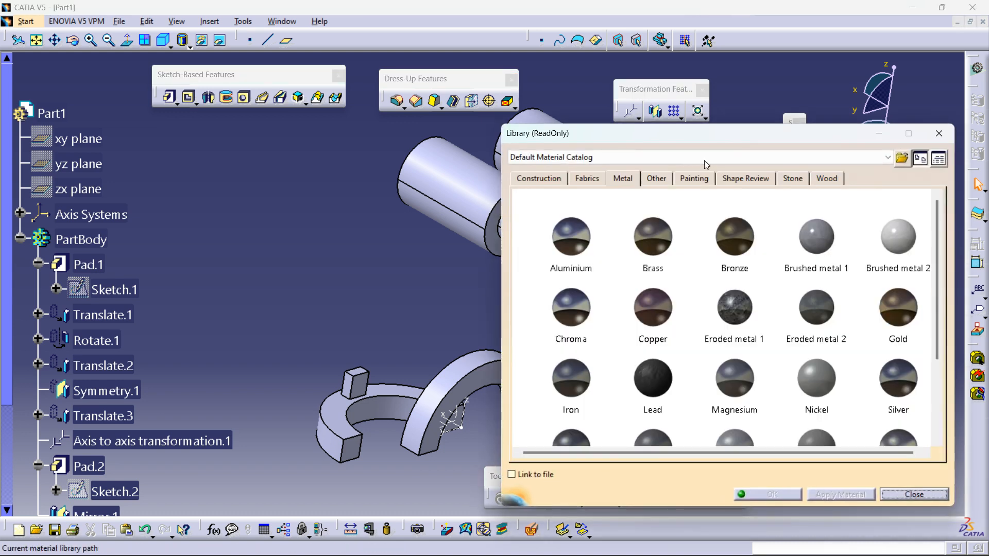
{"action": "left_click", "coordinate": [694, 178]}
{"action": "left_click_drag", "start_coordinate": [701, 132], "coordinate": [810, 179]}
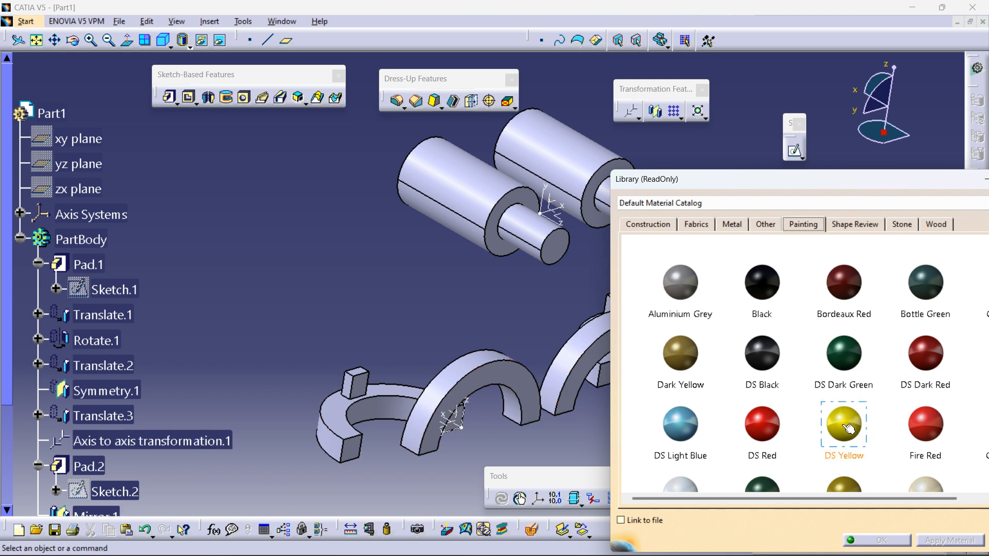
{"action": "left_click_drag", "start_coordinate": [491, 439], "coordinate": [342, 420]}
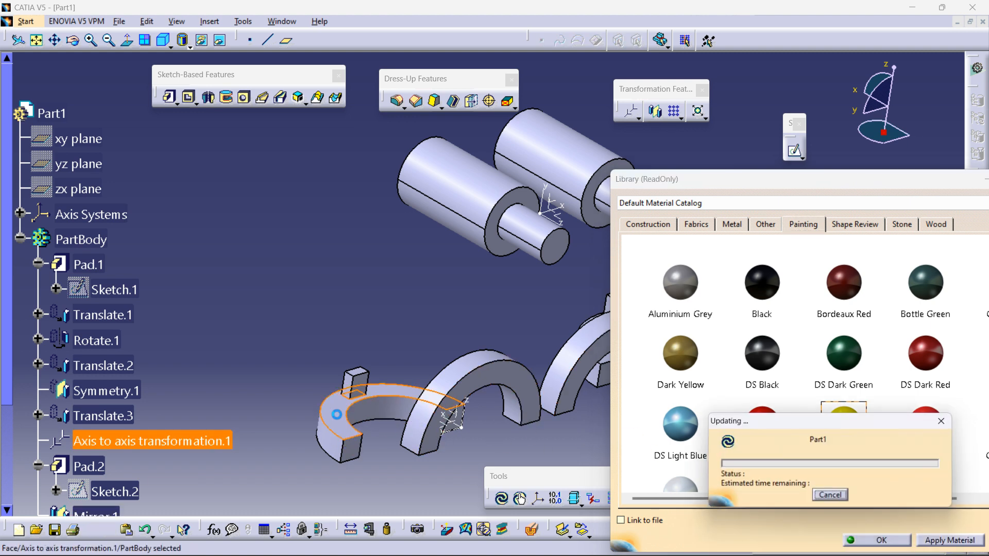
{"action": "left_click", "coordinate": [525, 454]}
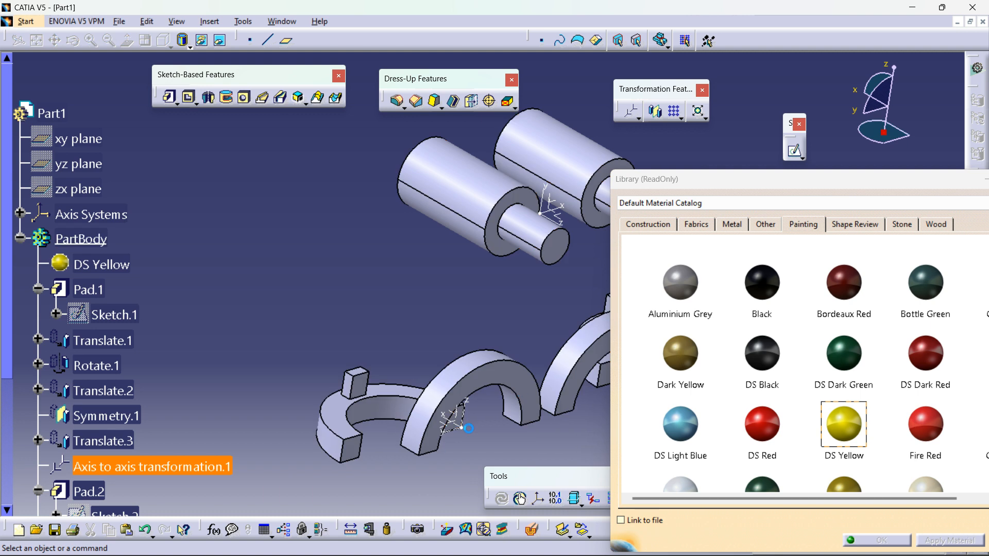
Step: Switch the display to shading with material and close the material library
{"action": "left_click", "coordinate": [190, 48]}
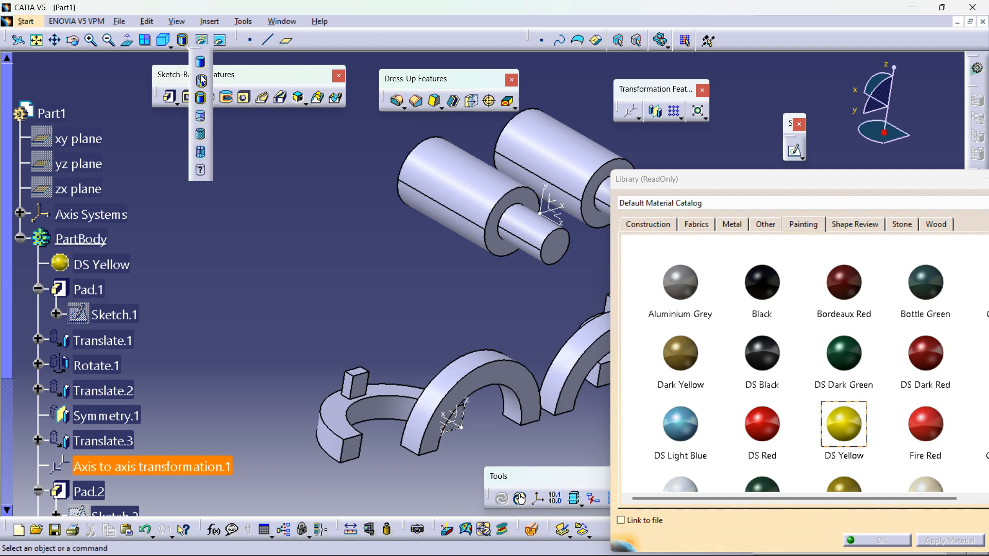
{"action": "left_click", "coordinate": [200, 136]}
{"action": "middle_click_drag", "start_coordinate": [428, 297], "coordinate": [380, 296]}
{"action": "right_click", "coordinate": [101, 268]}
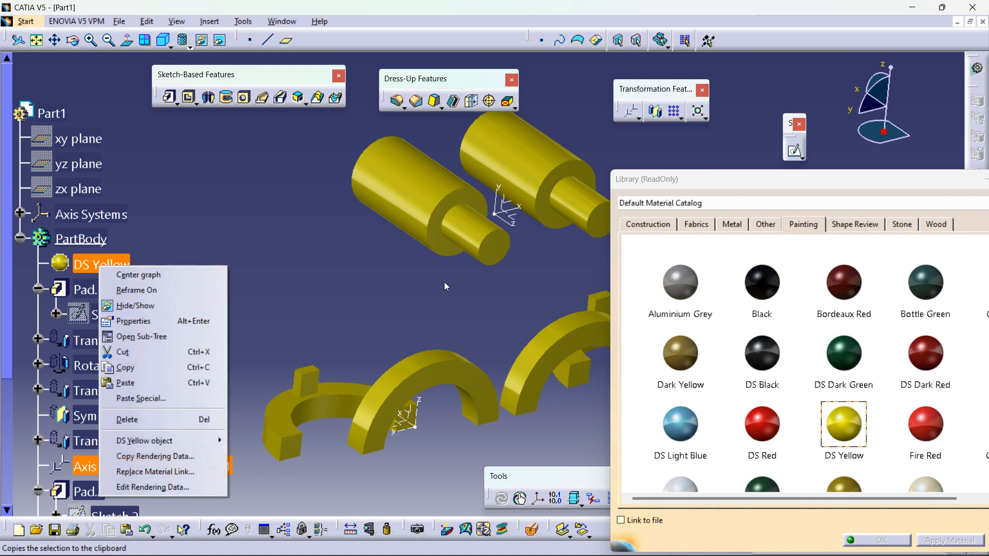
{"action": "left_click", "coordinate": [466, 302]}
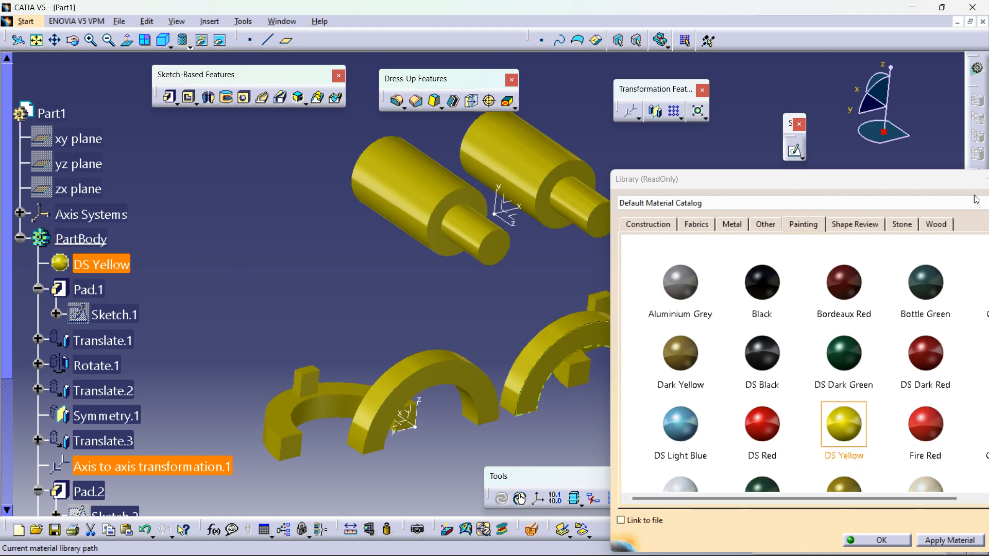
{"action": "left_click_drag", "start_coordinate": [931, 180], "coordinate": [716, 180]}
{"action": "left_click", "coordinate": [824, 185]}
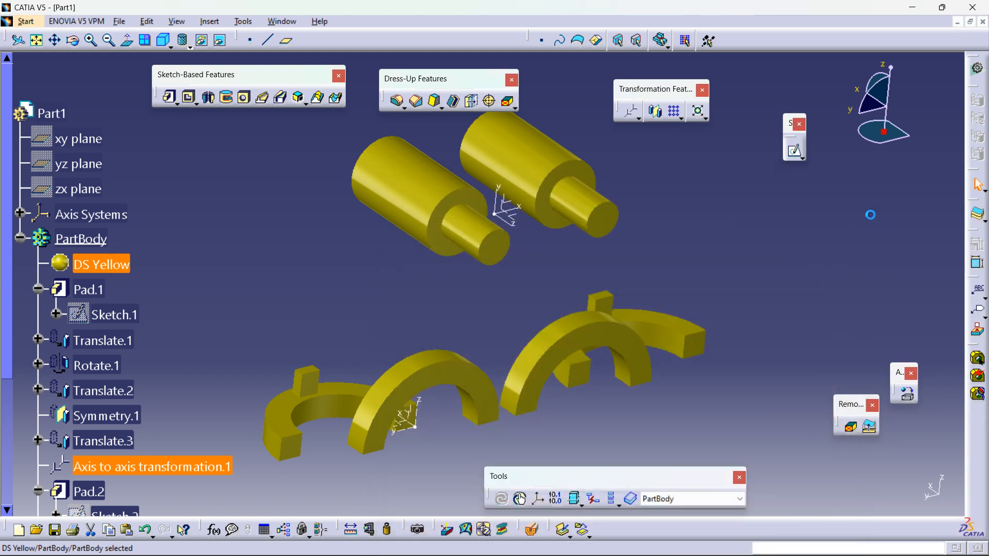
Step: Collapse the PartBody tree and insert a new body into the part
{"action": "left_click", "coordinate": [25, 239]}
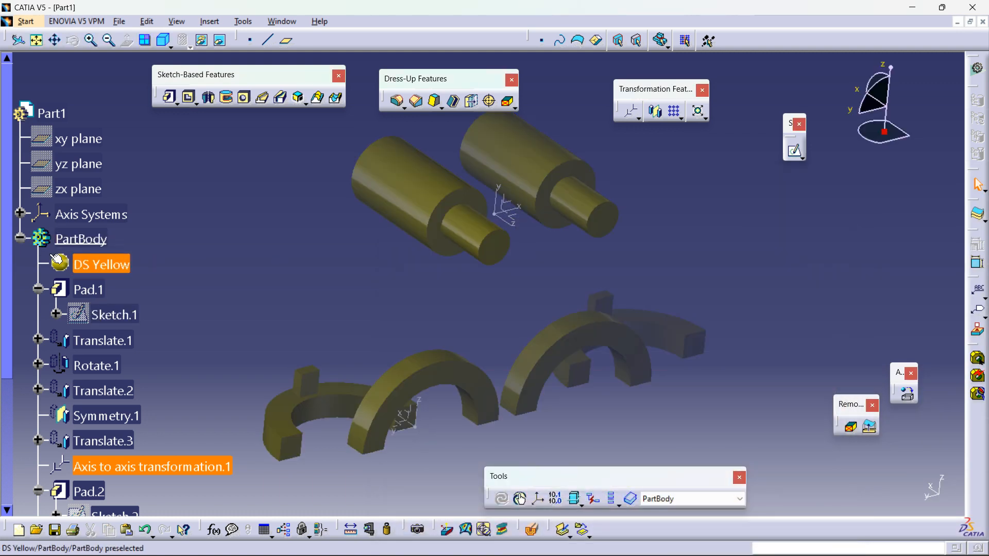
{"action": "left_click", "coordinate": [38, 252]}
{"action": "left_click", "coordinate": [20, 238]}
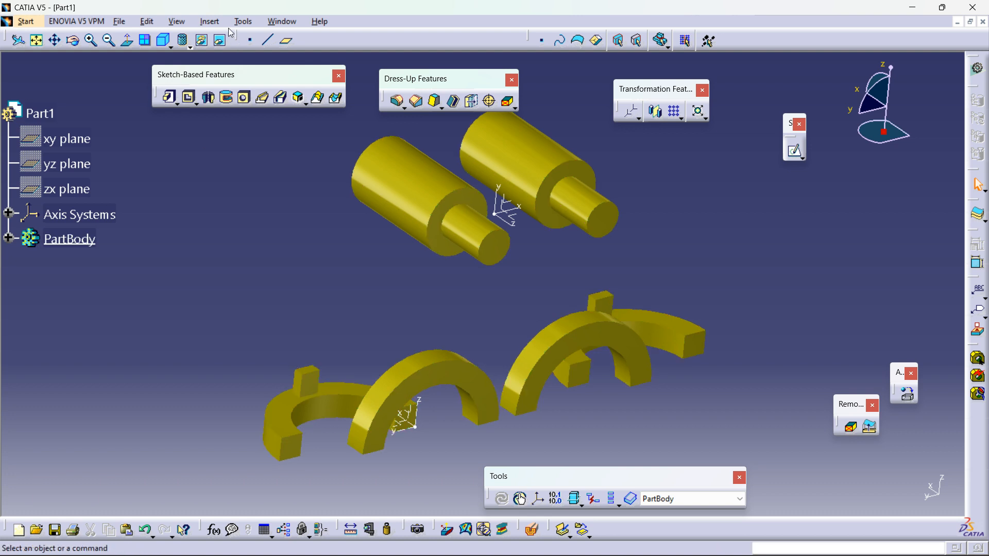
{"action": "left_click", "coordinate": [184, 23]}
{"action": "mouse_move", "coordinate": [215, 21]}
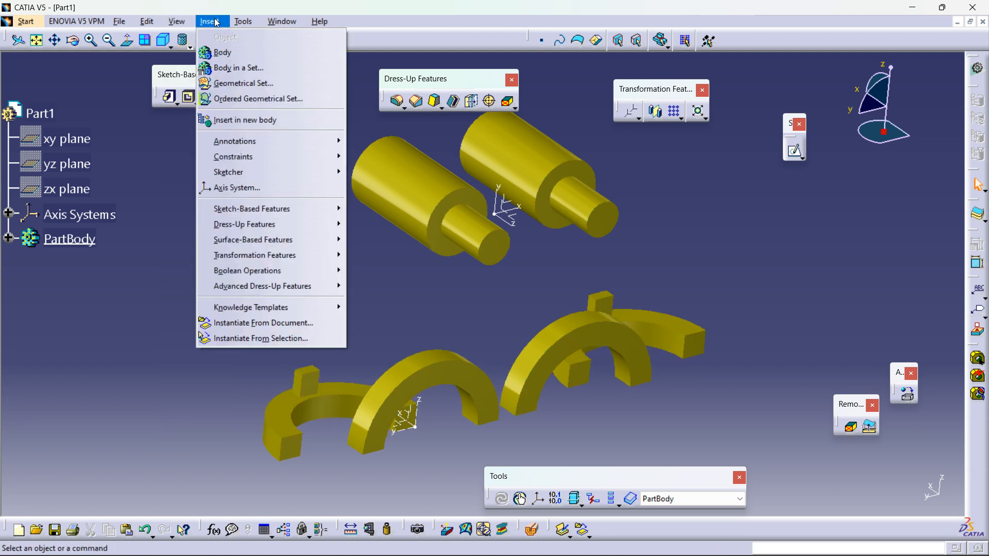
{"action": "left_click", "coordinate": [233, 55]}
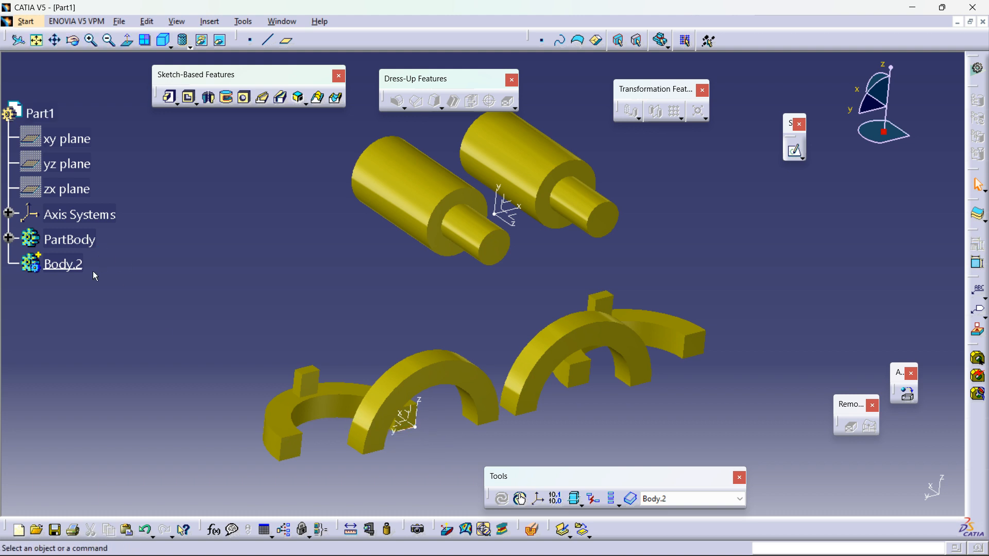
{"action": "right_click", "coordinate": [51, 265]}
{"action": "left_click", "coordinate": [103, 424]}
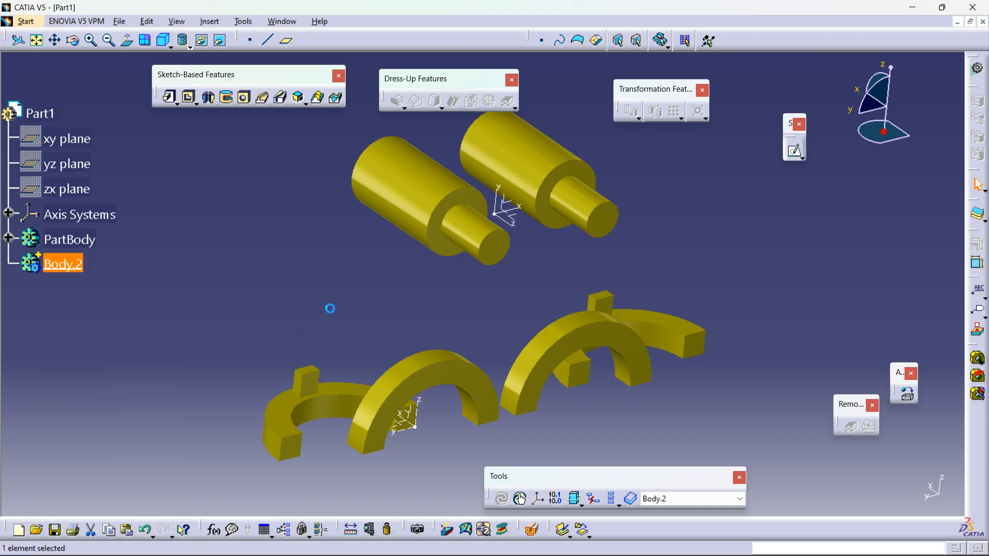
{"action": "middle_click_drag", "start_coordinate": [498, 309], "coordinate": [449, 309]}
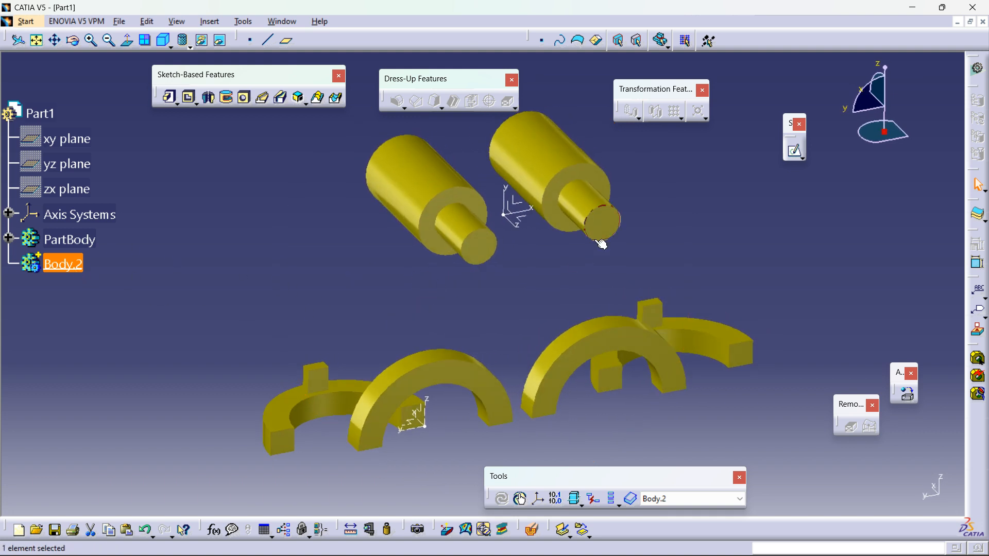
{"action": "left_click", "coordinate": [519, 205]}
{"action": "left_click", "coordinate": [797, 160]}
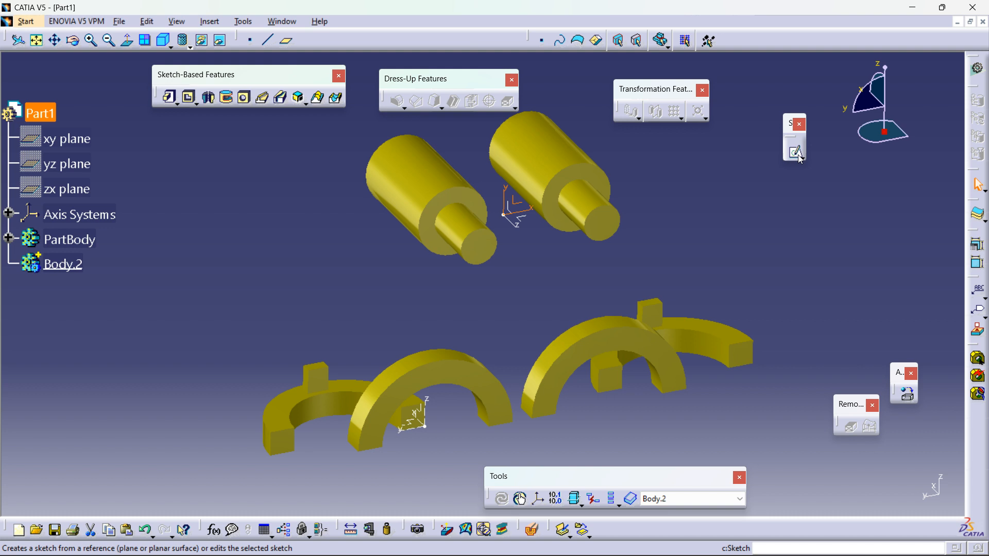
{"action": "middle_click_drag", "start_coordinate": [443, 347], "coordinate": [452, 356]}
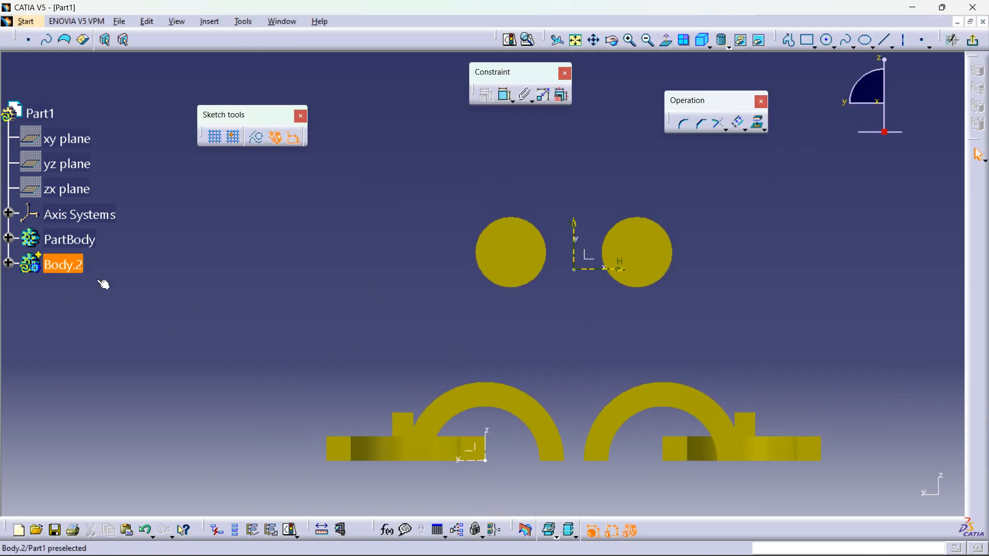
{"action": "right_click", "coordinate": [76, 272]}
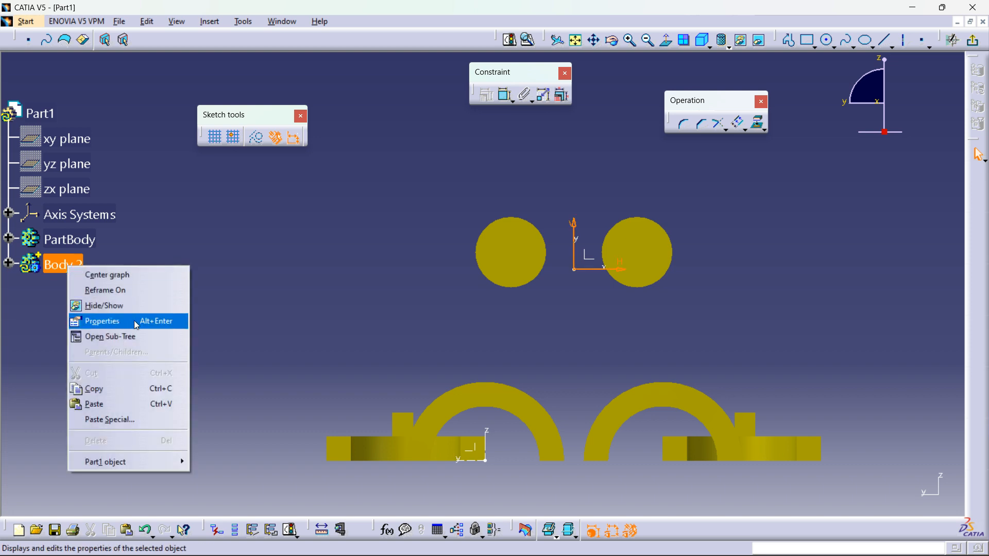
{"action": "left_click", "coordinate": [972, 40]}
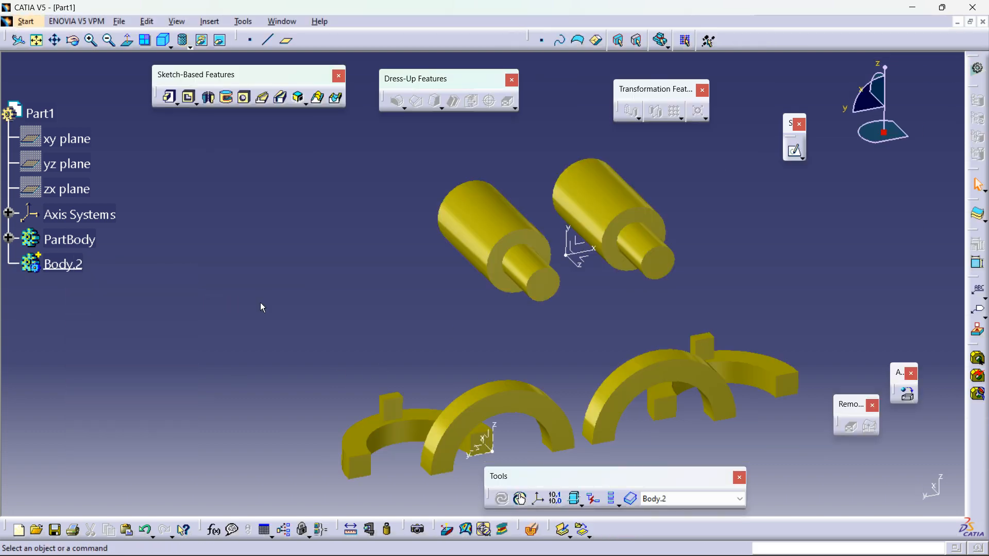
Step: Define the new Body.2 as the in-work object
{"action": "right_click", "coordinate": [54, 263]}
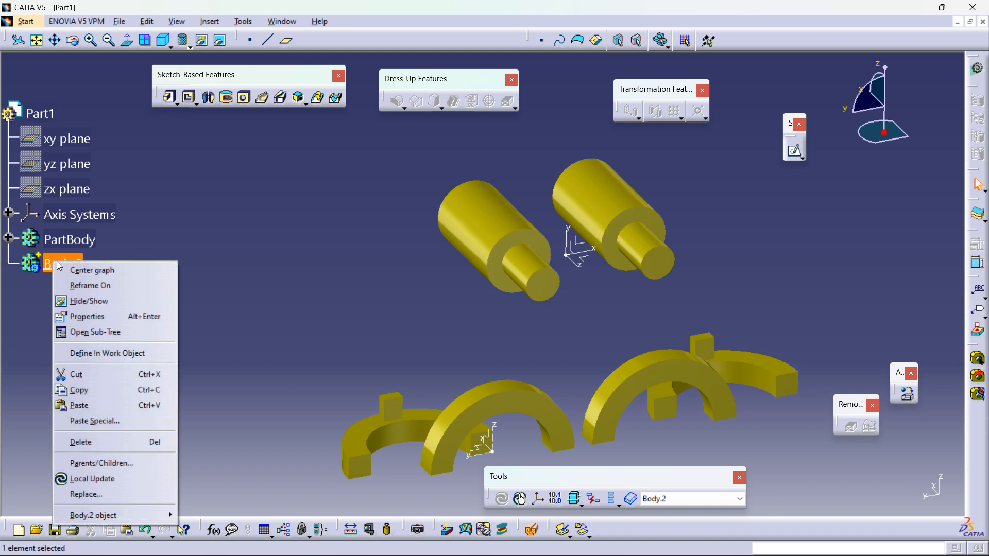
{"action": "left_click", "coordinate": [106, 354]}
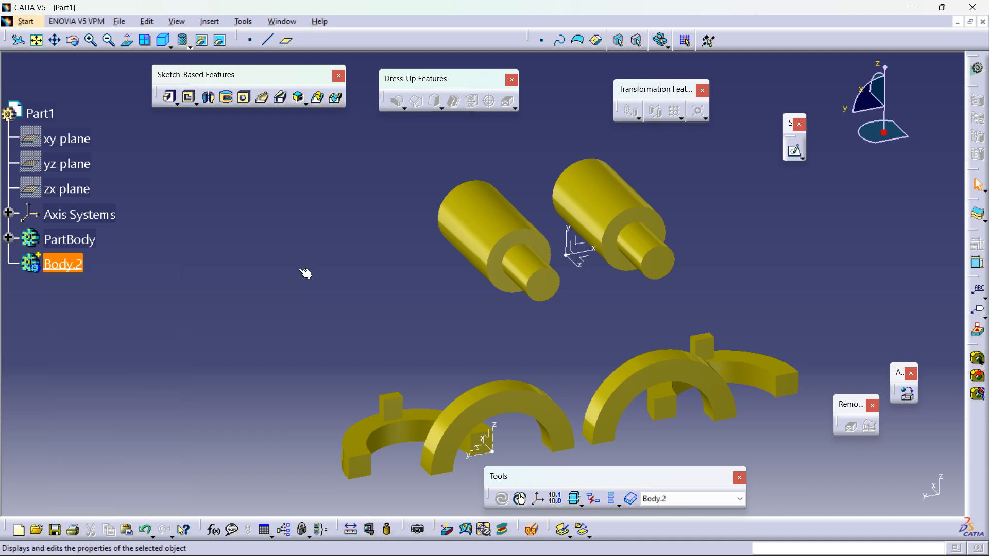
{"action": "right_click", "coordinate": [74, 265]}
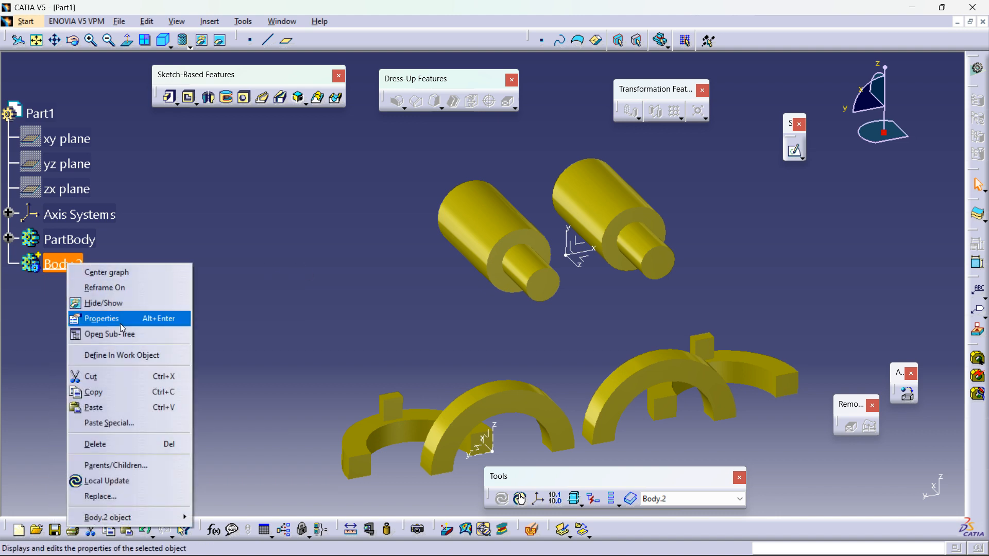
{"action": "left_click", "coordinate": [120, 359]}
{"action": "left_click", "coordinate": [318, 330]}
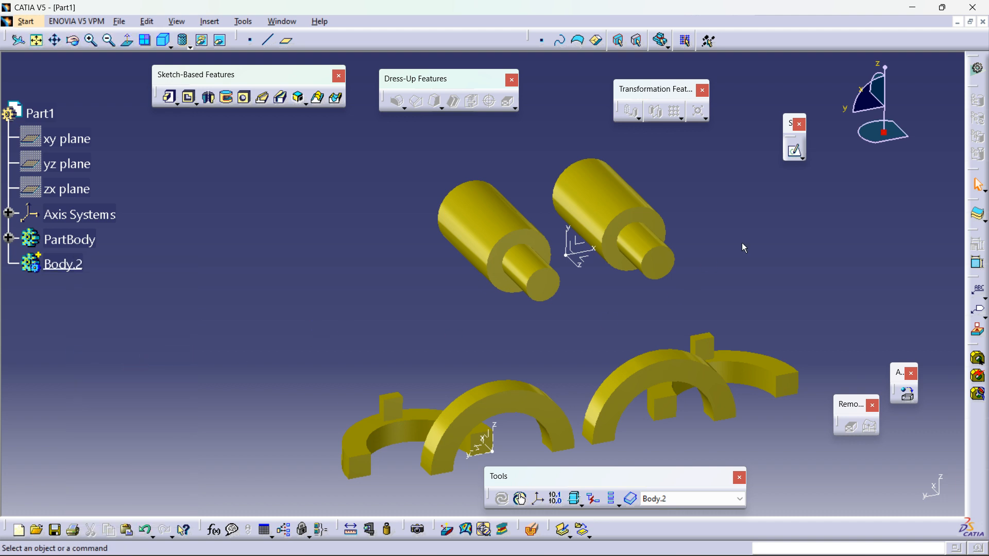
Step: Sketch a rectangle about 66 × 52 mm on the axis system's XY plane inside Body.2 and exit the sketcher
{"action": "left_click", "coordinate": [794, 150]}
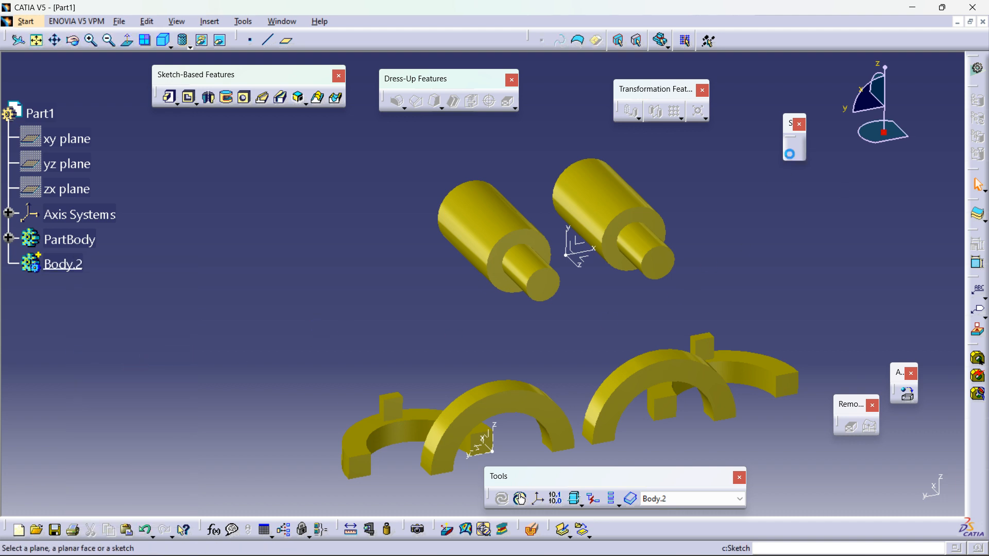
{"action": "left_click", "coordinate": [579, 245]}
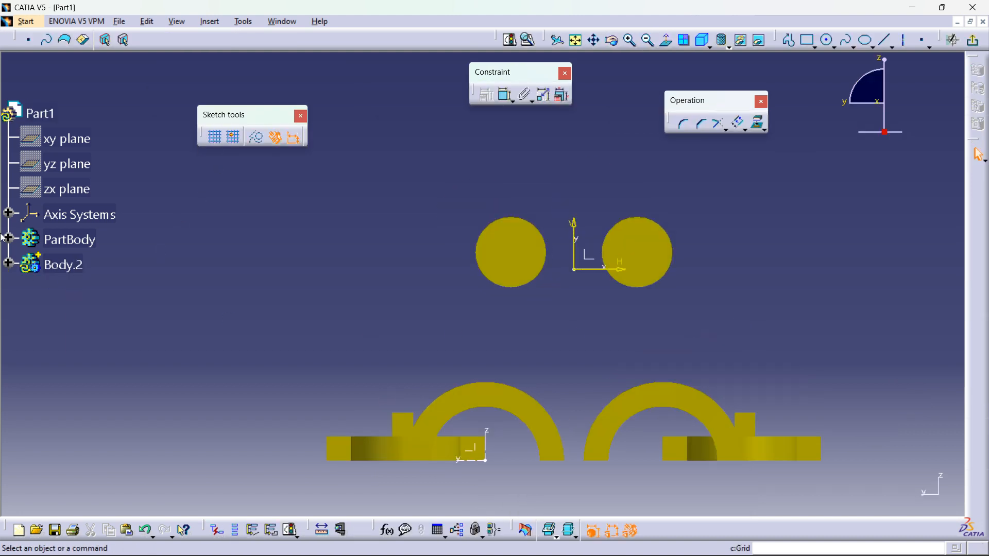
{"action": "left_click", "coordinate": [9, 263]}
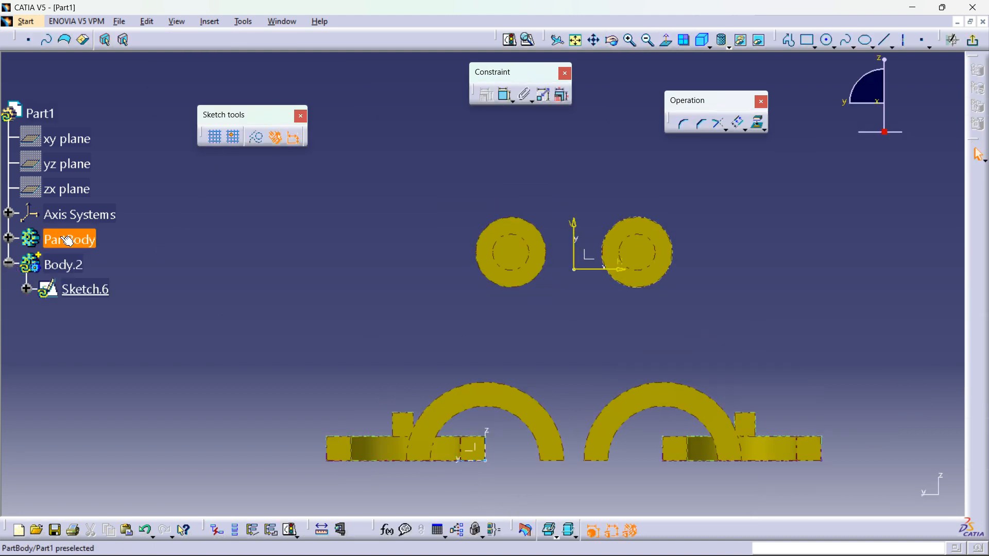
{"action": "left_click", "coordinate": [816, 41]}
{"action": "left_click", "coordinate": [379, 278]}
{"action": "left_click", "coordinate": [458, 216]}
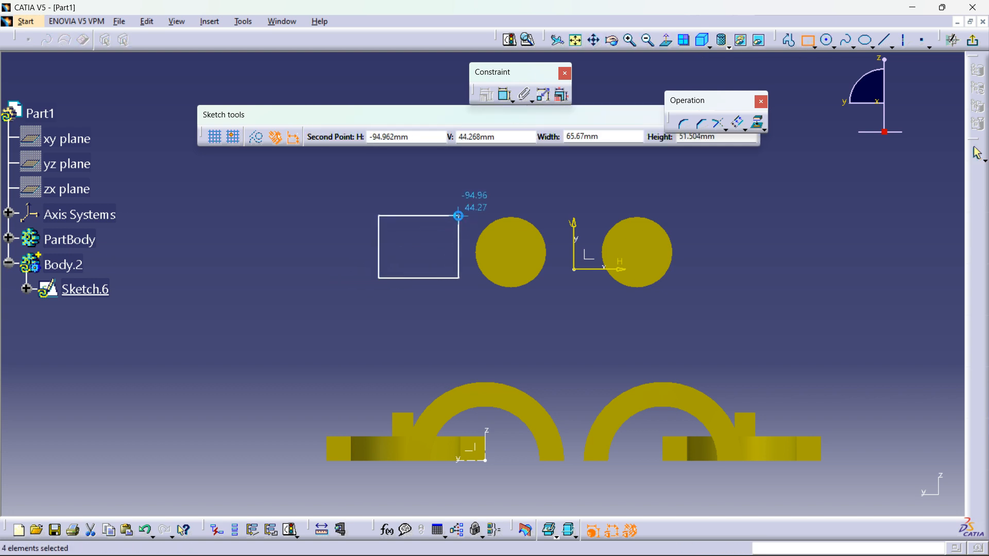
{"action": "left_click", "coordinate": [973, 40]}
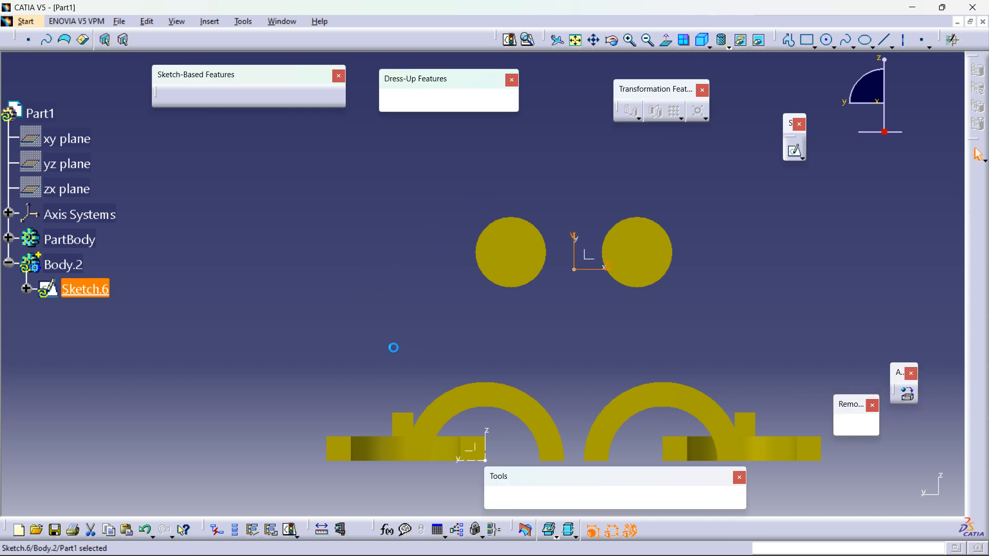
Step: Pad the rectangle sketch 90 mm
{"action": "left_click", "coordinate": [169, 96]}
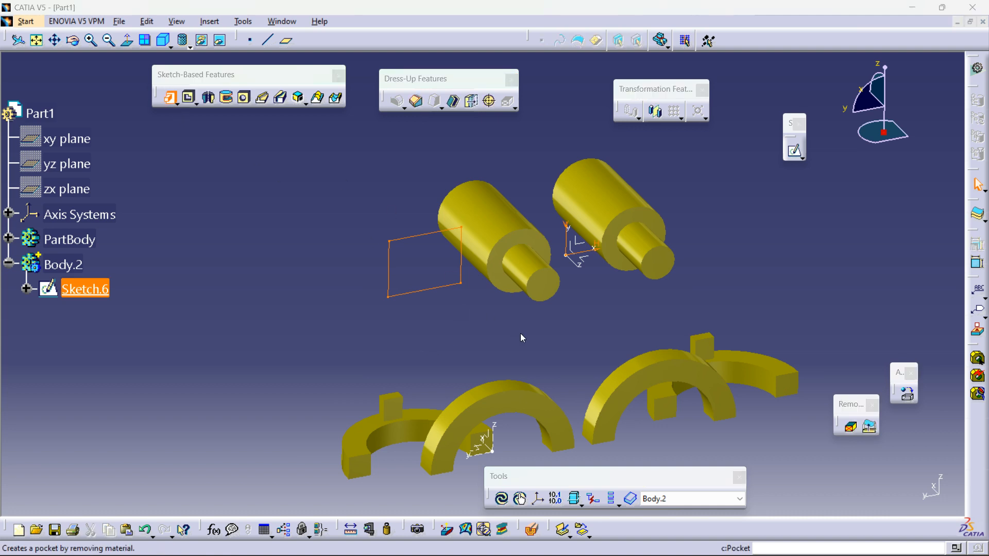
{"action": "left_click_drag", "start_coordinate": [459, 286], "coordinate": [480, 311]}
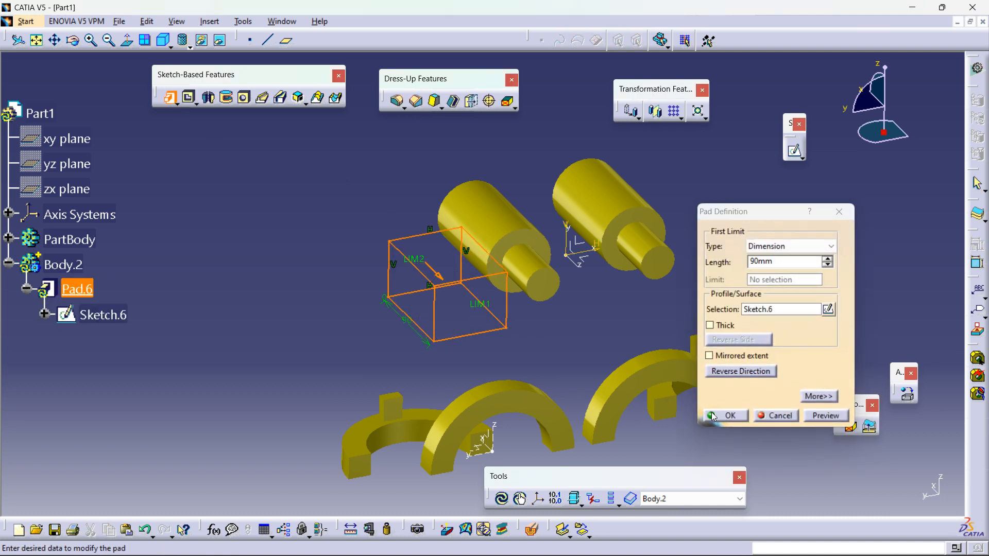
{"action": "left_click", "coordinate": [712, 416]}
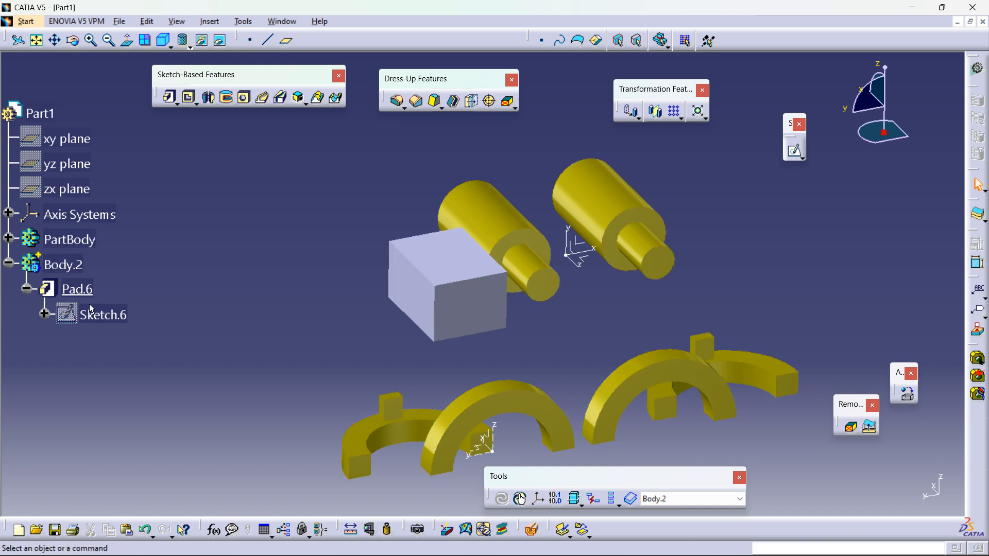
Step: Delete Body.2 together with its pad
{"action": "left_click", "coordinate": [218, 22]}
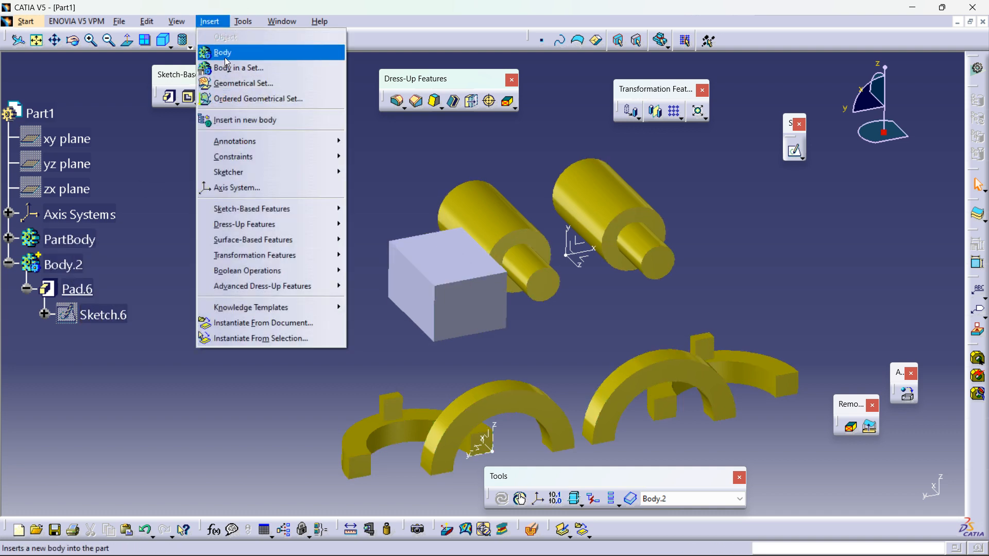
{"action": "left_click", "coordinate": [159, 211]}
{"action": "right_click", "coordinate": [47, 264]}
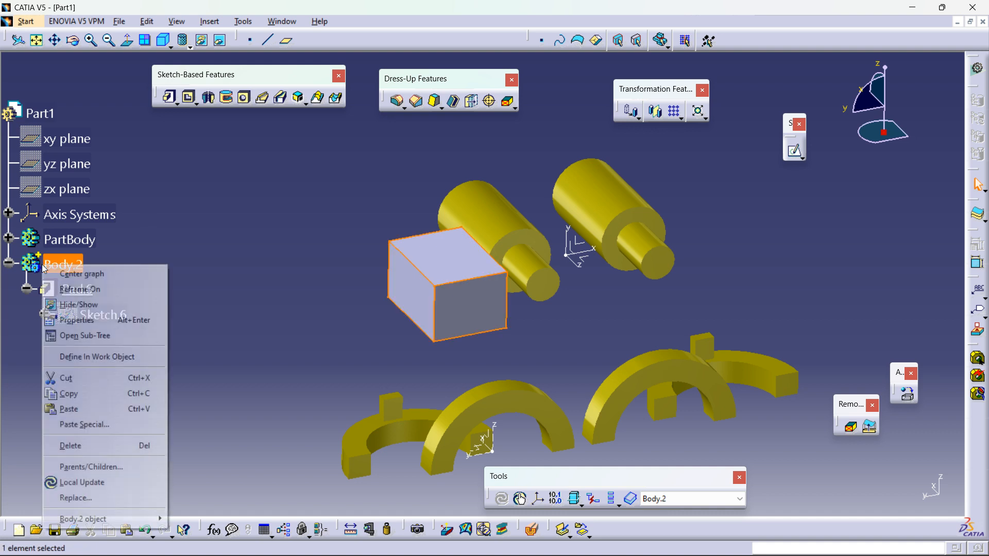
{"action": "left_click", "coordinate": [82, 446]}
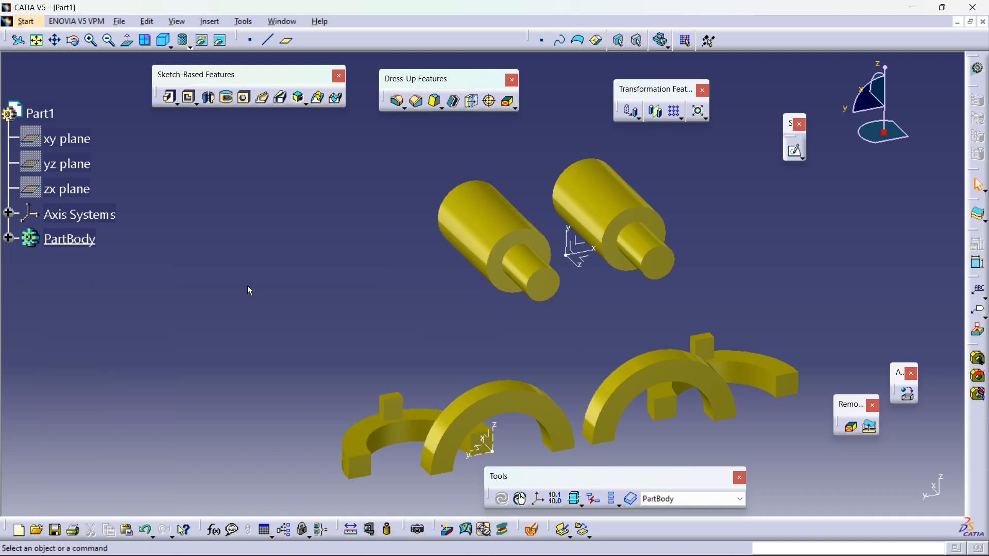
Step: Expand, scroll through and collapse the PartBody feature tree to review its features
{"action": "left_click", "coordinate": [9, 241]}
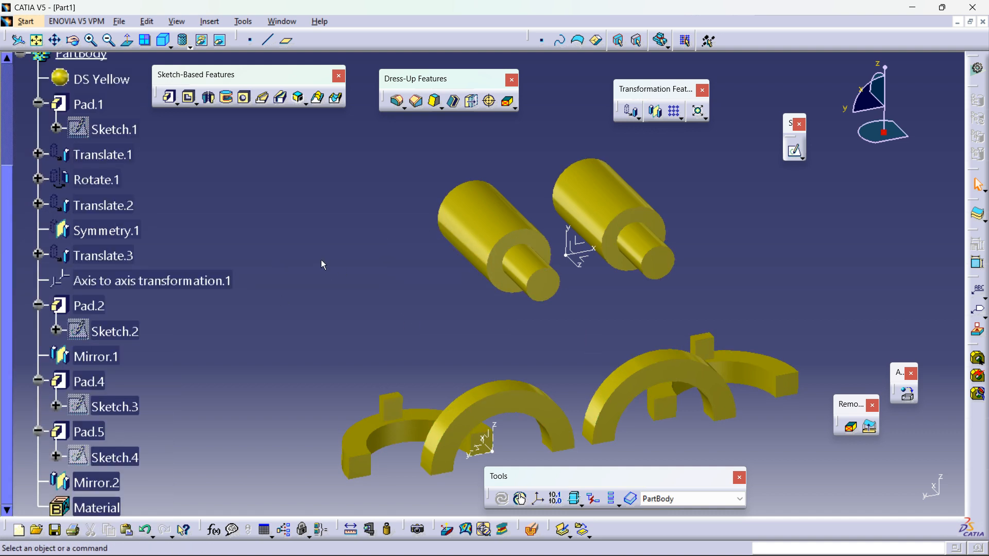
{"action": "scroll", "coordinate": [45, 208], "scroll_direction": "up", "scroll_amount": 3}
{"action": "left_click", "coordinate": [21, 192]}
{"action": "middle_click_drag", "start_coordinate": [590, 339], "coordinate": [579, 311]}
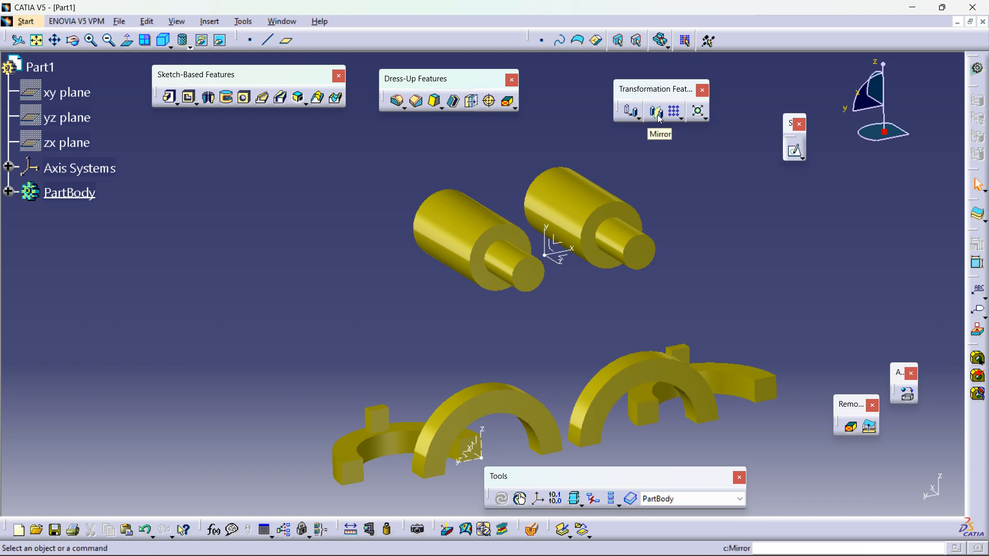
Step: Detach the Patterns toolbar from the transformation features and place it in the workspace
{"action": "left_click", "coordinate": [682, 119]}
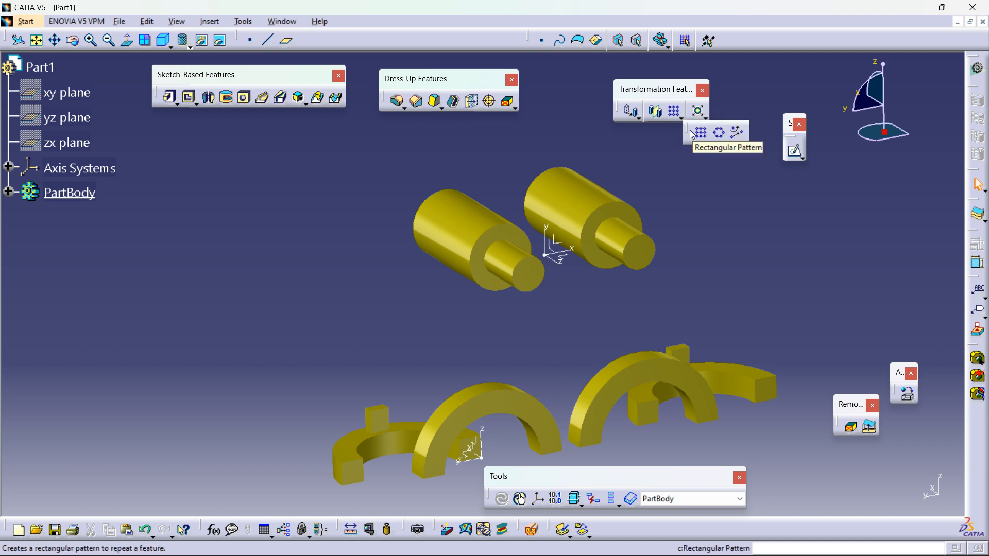
{"action": "left_click_drag", "start_coordinate": [682, 132], "coordinate": [742, 183]}
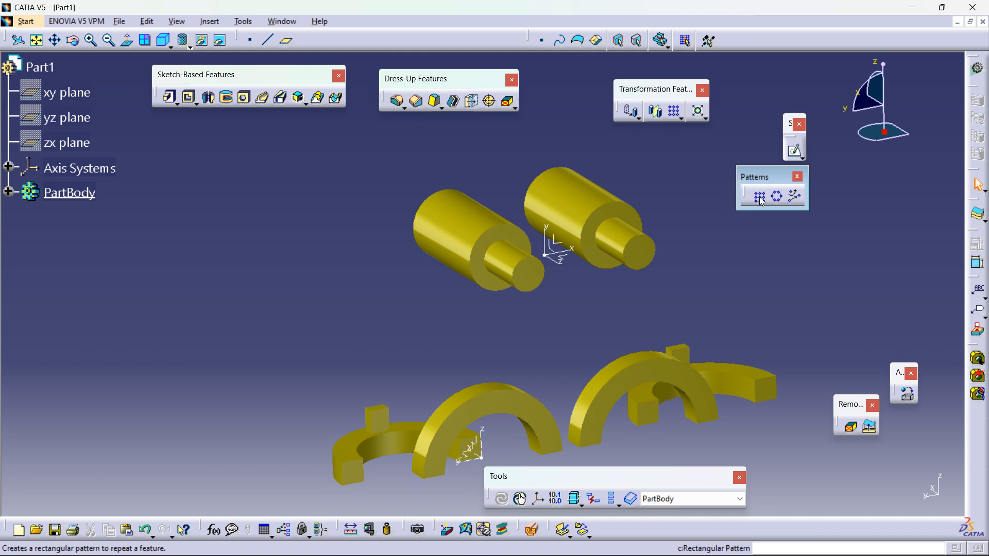
Step: Close the current part document
{"action": "left_click", "coordinate": [982, 21]}
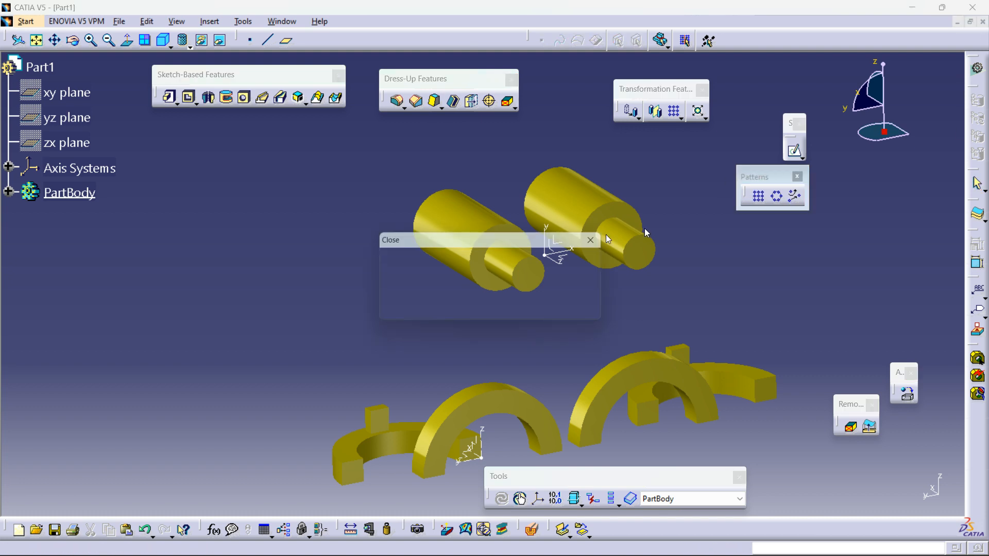
{"action": "left_click", "coordinate": [525, 311]}
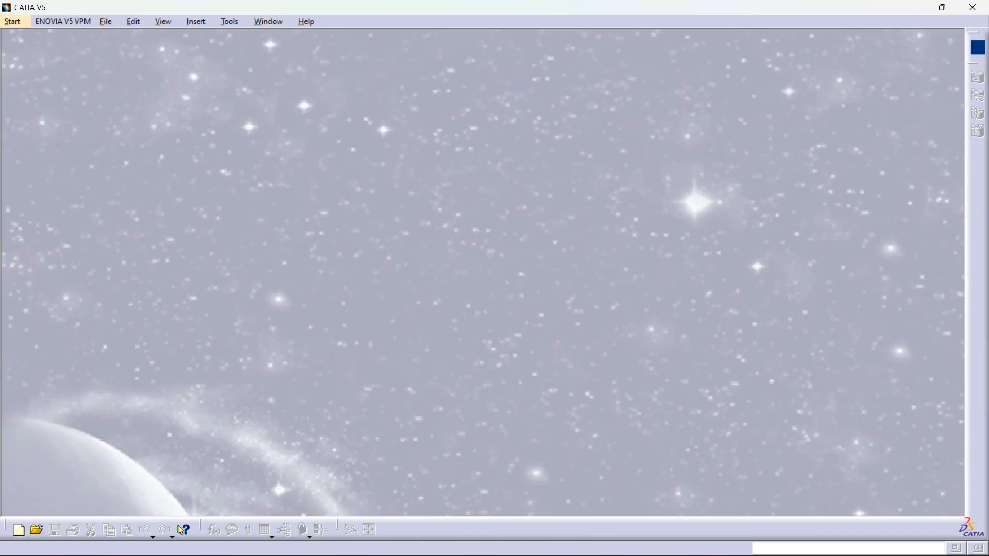
{"action": "mouse_move", "coordinate": [768, 533]}
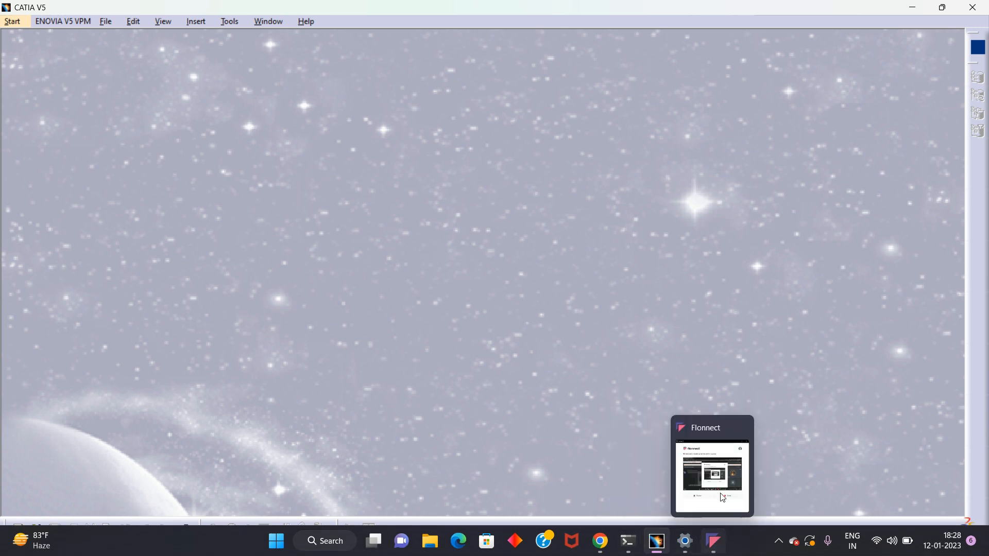
Step: Create a new Part document with hybrid design enabled
{"action": "left_click", "coordinate": [104, 23]}
{"action": "left_click", "coordinate": [119, 37]}
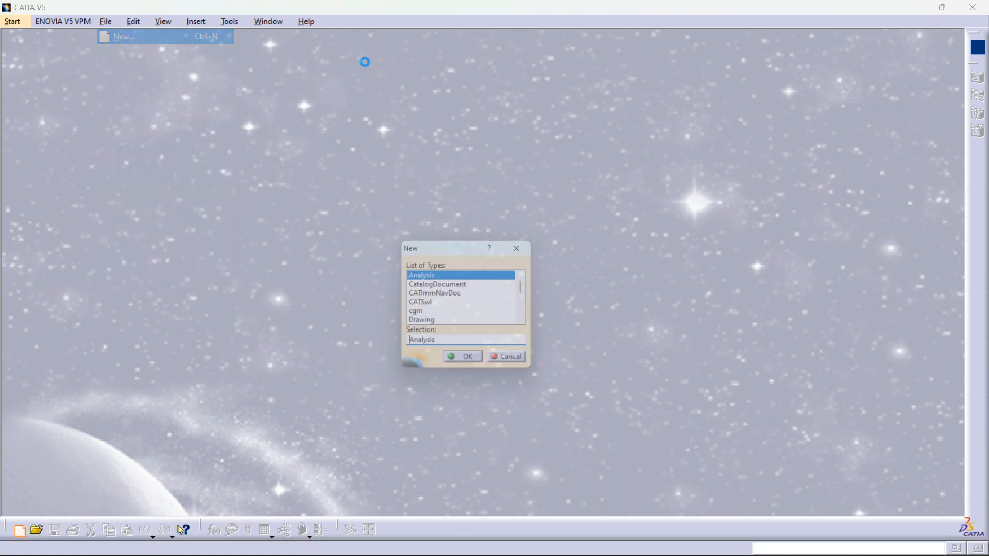
{"action": "type", "text": "Part"}
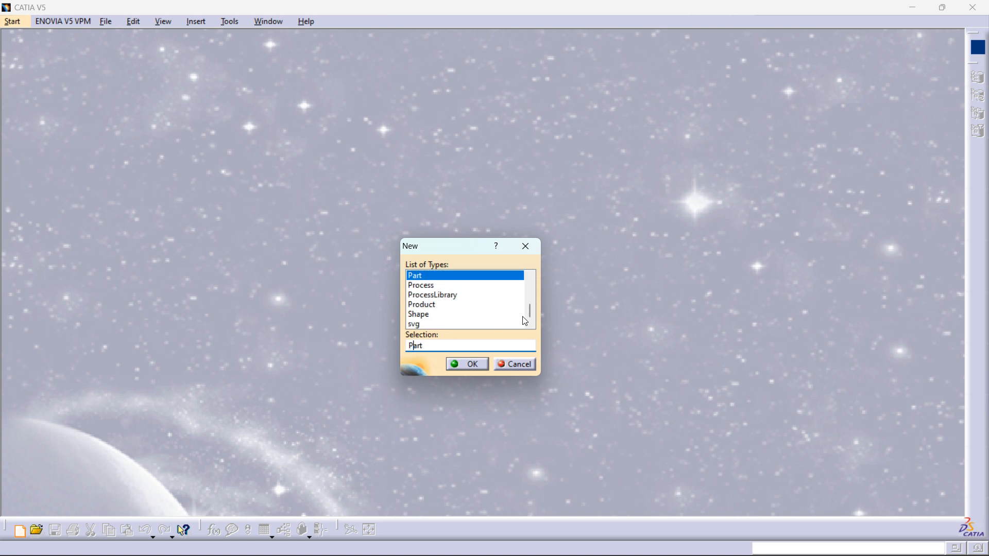
{"action": "key", "text": "Return"}
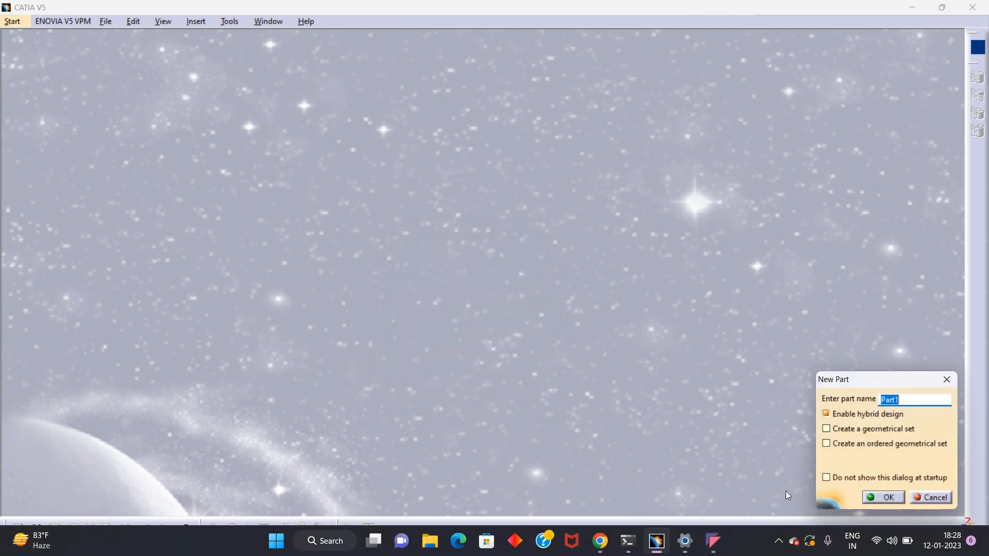
{"action": "left_click", "coordinate": [876, 497]}
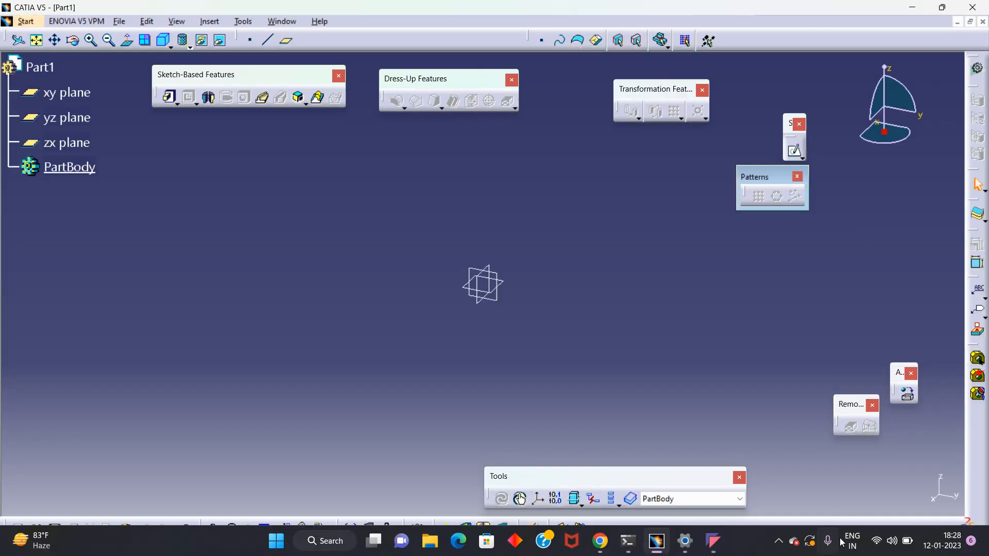
Step: Sketch a centered rectangle about 290 × 161 mm at the origin on the XY plane
{"action": "left_click", "coordinate": [510, 287]}
{"action": "left_click", "coordinate": [795, 151]}
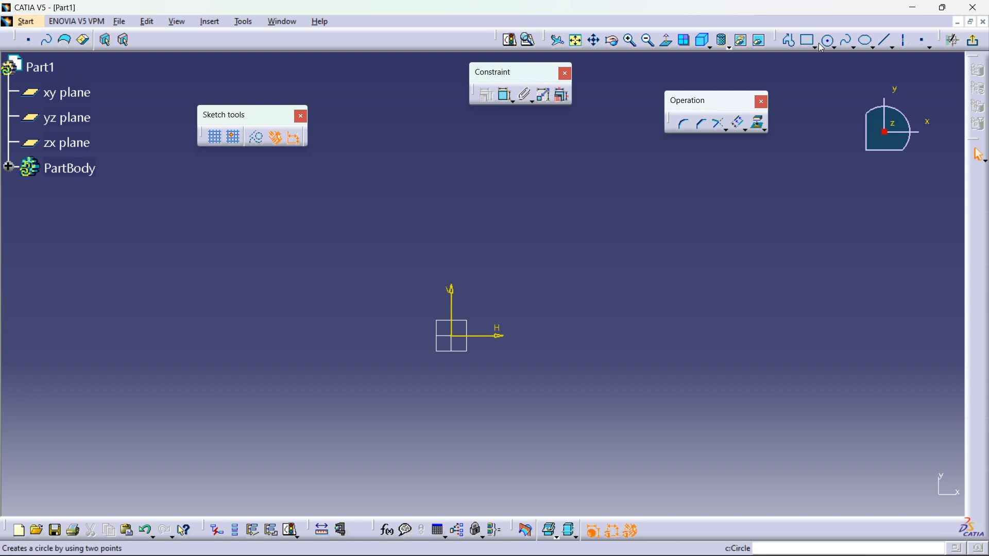
{"action": "left_click", "coordinate": [815, 45]}
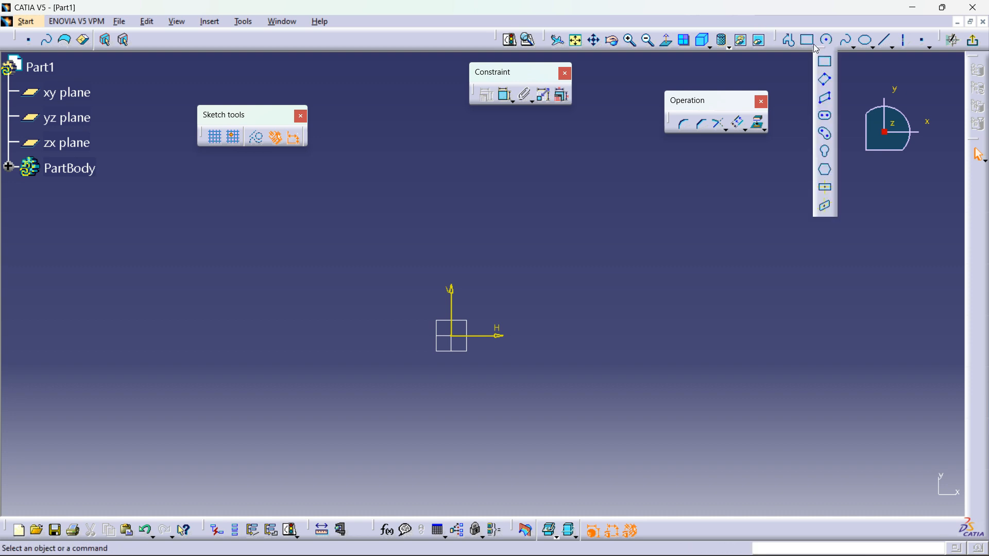
{"action": "left_click", "coordinate": [825, 188]}
{"action": "left_click", "coordinate": [451, 335]}
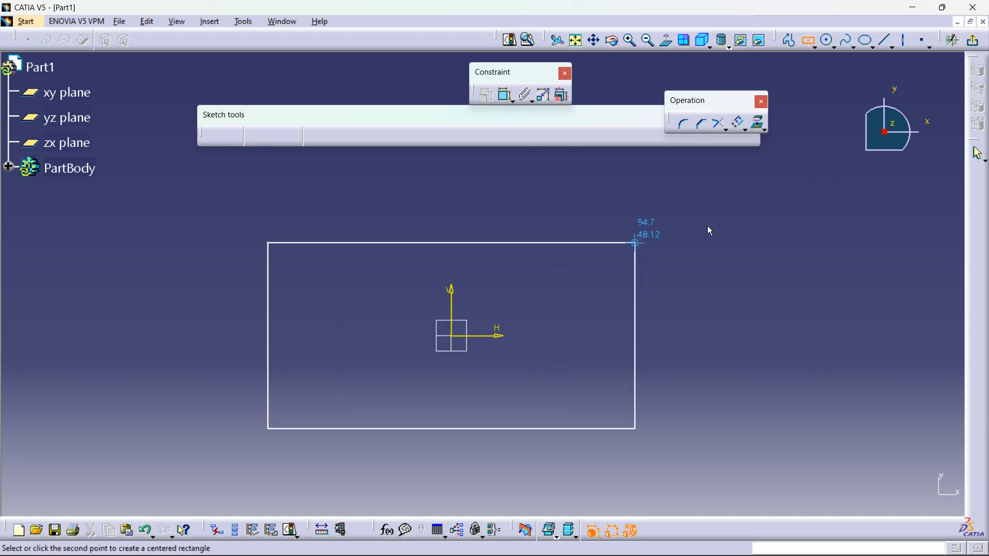
{"action": "left_click", "coordinate": [733, 180]}
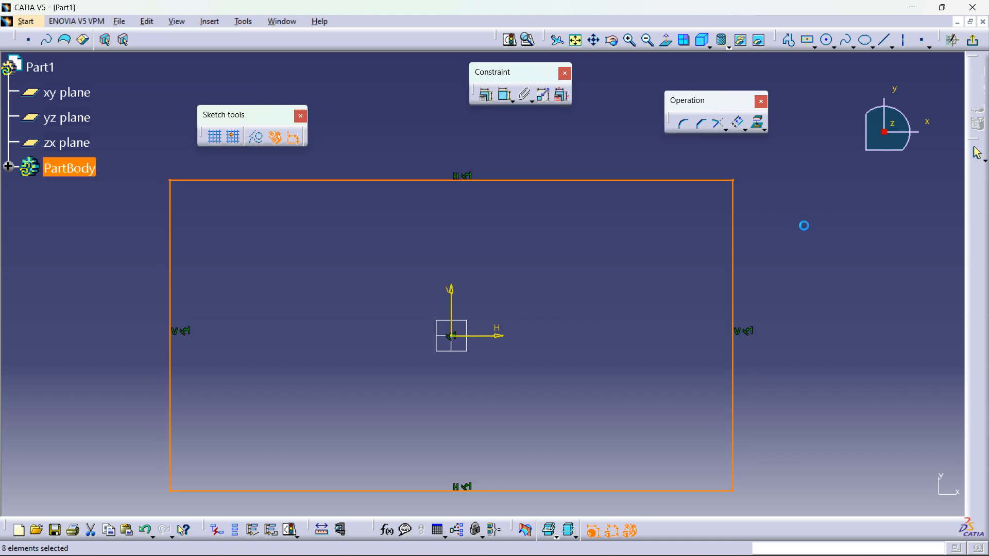
{"action": "left_click", "coordinate": [869, 247]}
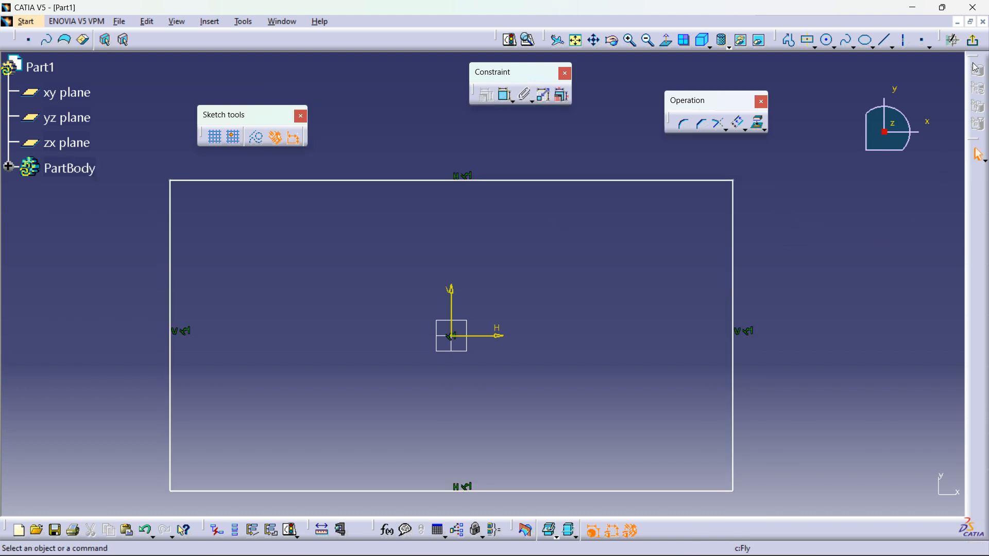
Step: Dimension the rectangle's vertical and horizontal sides
{"action": "left_click", "coordinate": [505, 95]}
{"action": "left_click", "coordinate": [733, 216]}
{"action": "left_click", "coordinate": [768, 216]}
{"action": "left_click", "coordinate": [510, 180]}
{"action": "left_click", "coordinate": [504, 145]}
Step: Set the rectangle's width to 300 mm and its height to 150 mm
{"action": "double_click", "coordinate": [502, 139]}
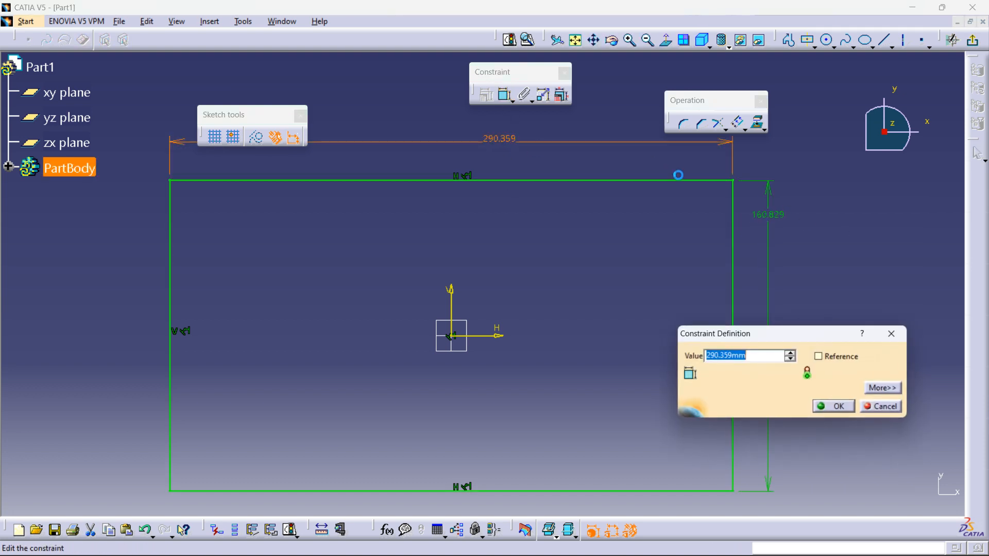
{"action": "type", "text": "300"}
{"action": "key", "text": "Return"}
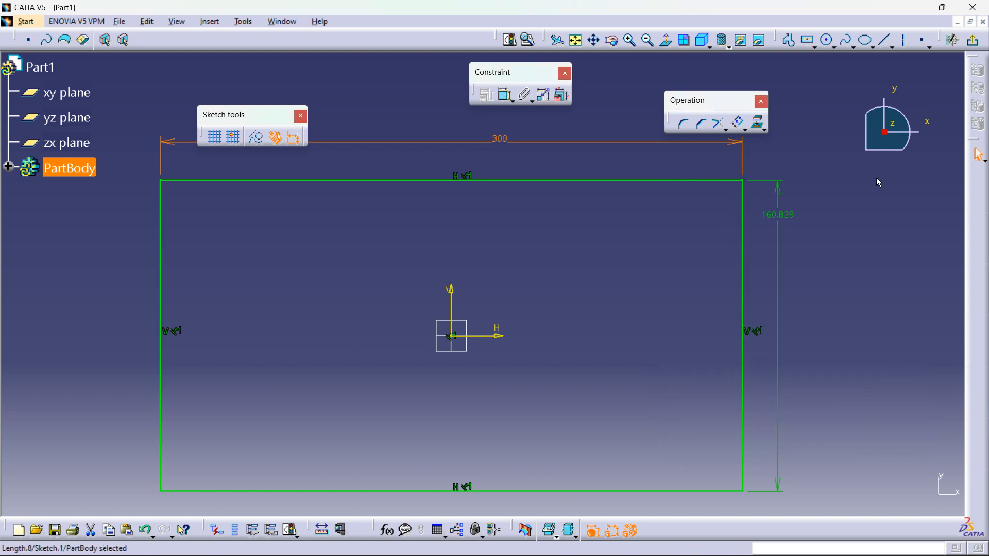
{"action": "double_click", "coordinate": [792, 218]}
{"action": "type", "text": "150"}
{"action": "key", "text": "Return"}
Step: Exit the sketcher and pad the rectangle 5 mm into a plate
{"action": "left_click", "coordinate": [982, 49]}
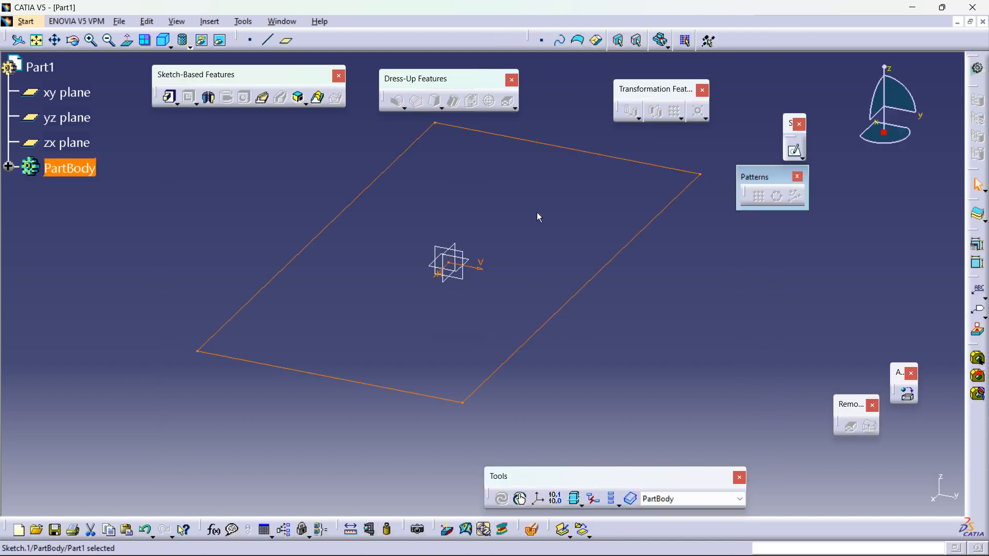
{"action": "middle_click_drag", "start_coordinate": [537, 216], "coordinate": [546, 278]}
{"action": "left_click", "coordinate": [170, 97]}
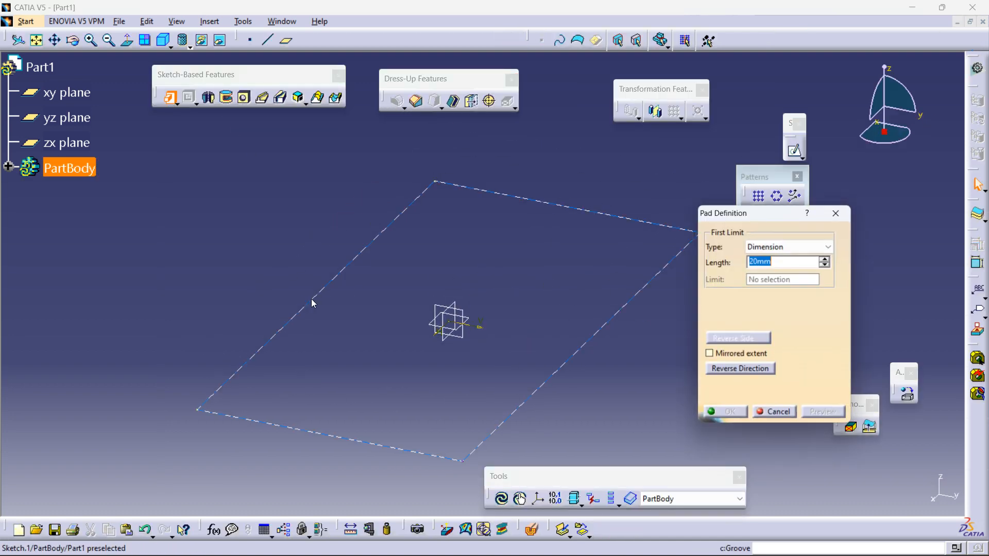
{"action": "left_click_drag", "start_coordinate": [461, 288], "coordinate": [463, 309]}
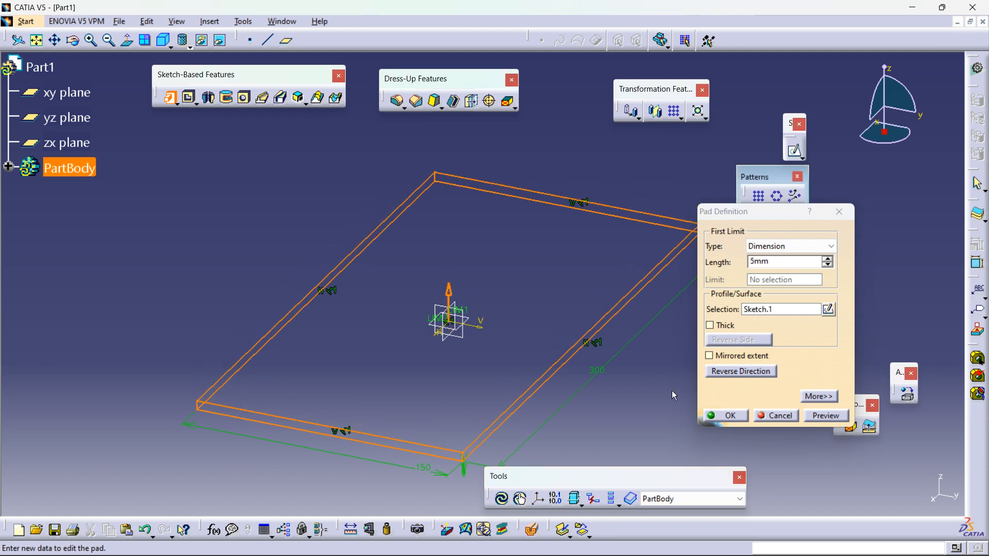
{"action": "left_click", "coordinate": [727, 421]}
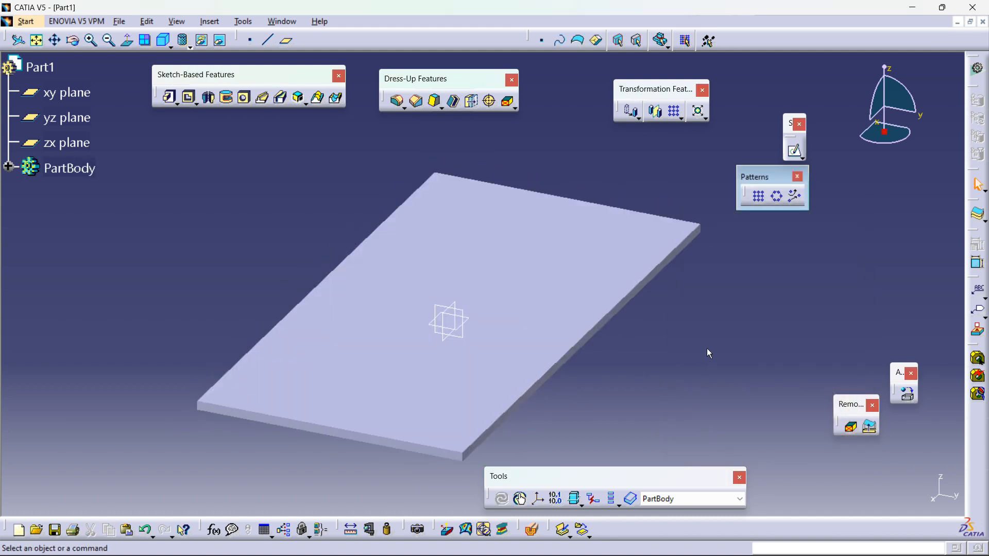
Step: Start a new sketch on the plate's top face
{"action": "left_click", "coordinate": [795, 150]}
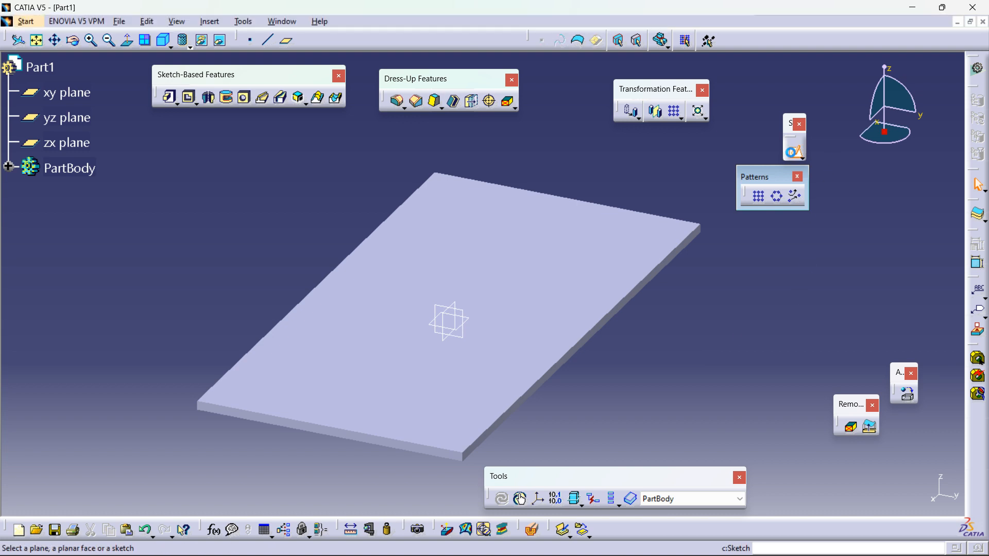
{"action": "left_click", "coordinate": [600, 229]}
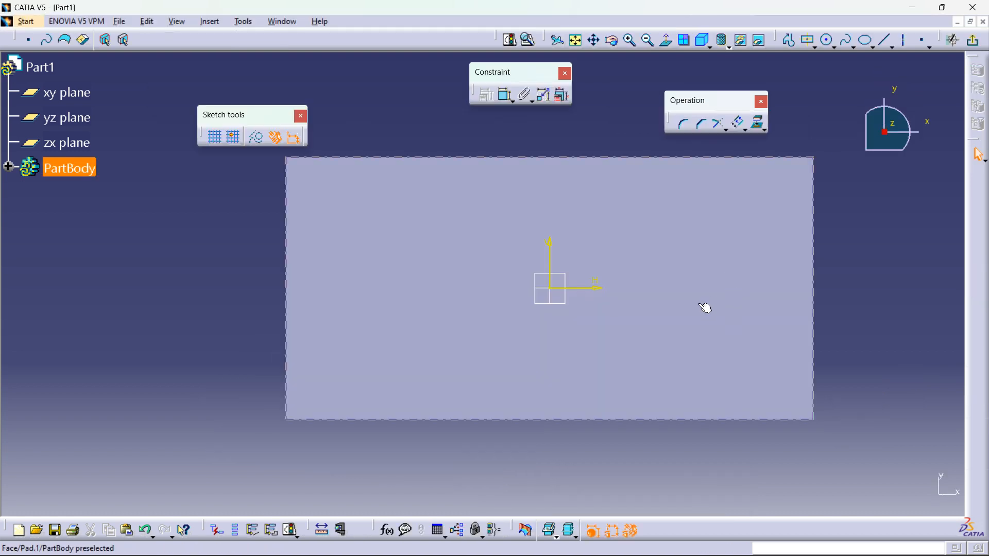
{"action": "left_click", "coordinate": [728, 47]}
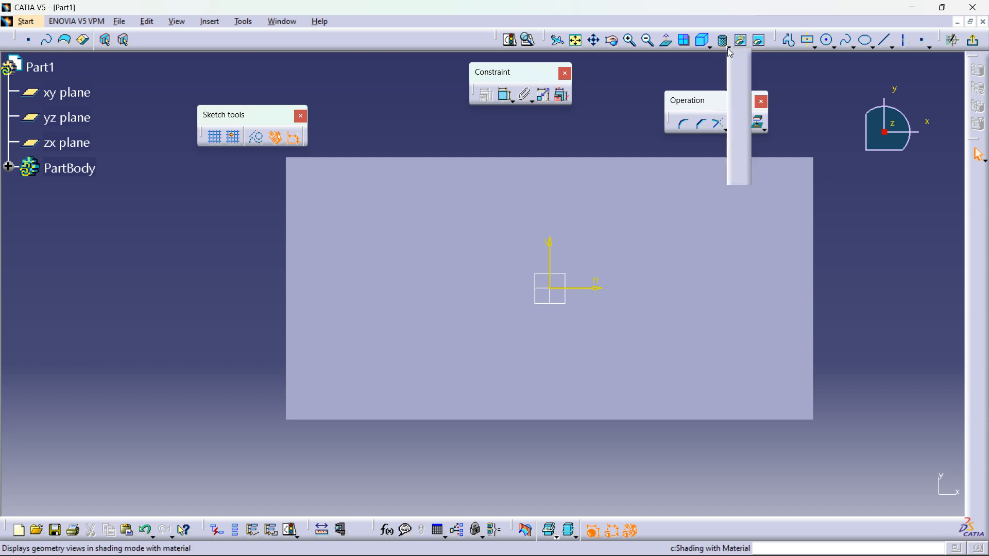
{"action": "left_click", "coordinate": [740, 67]}
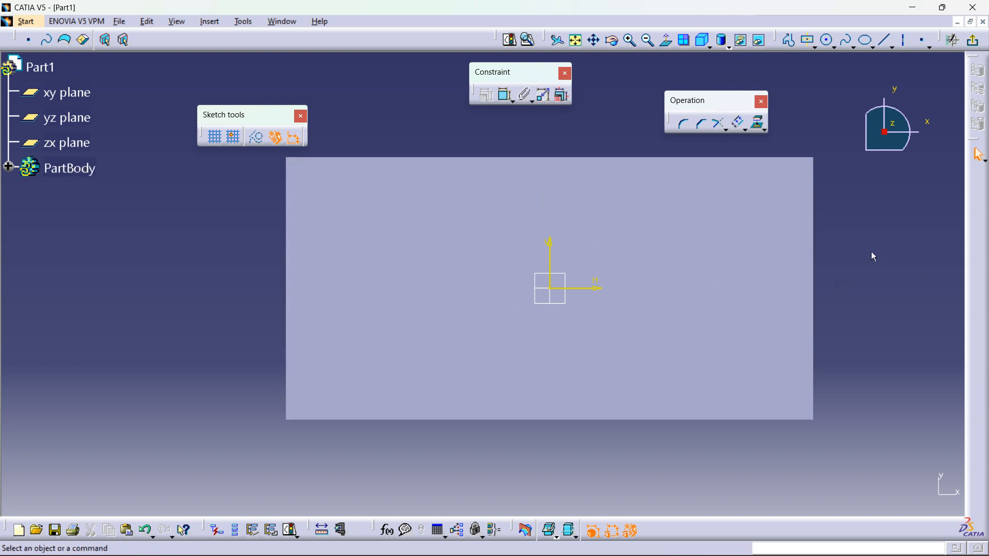
{"action": "left_click", "coordinate": [728, 48]}
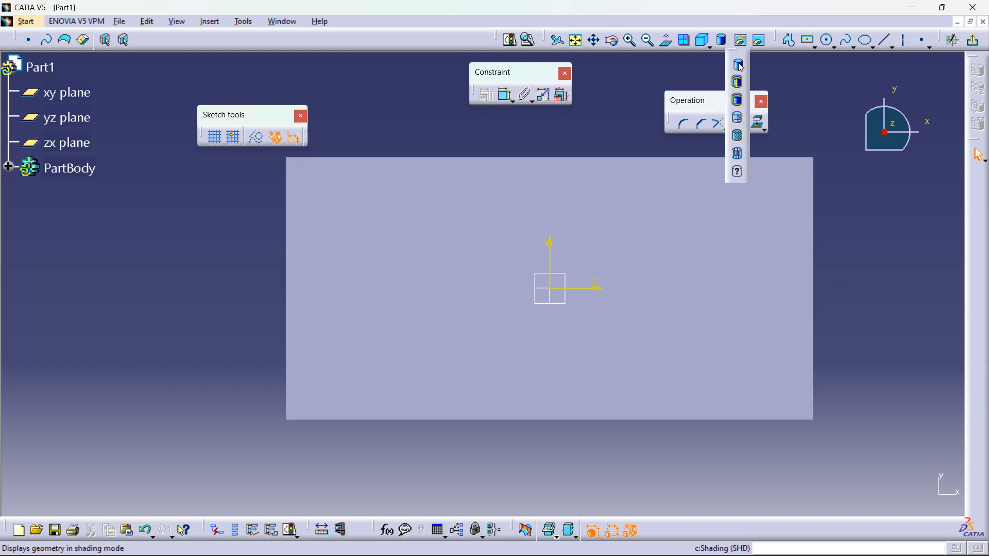
{"action": "left_click", "coordinate": [866, 180]}
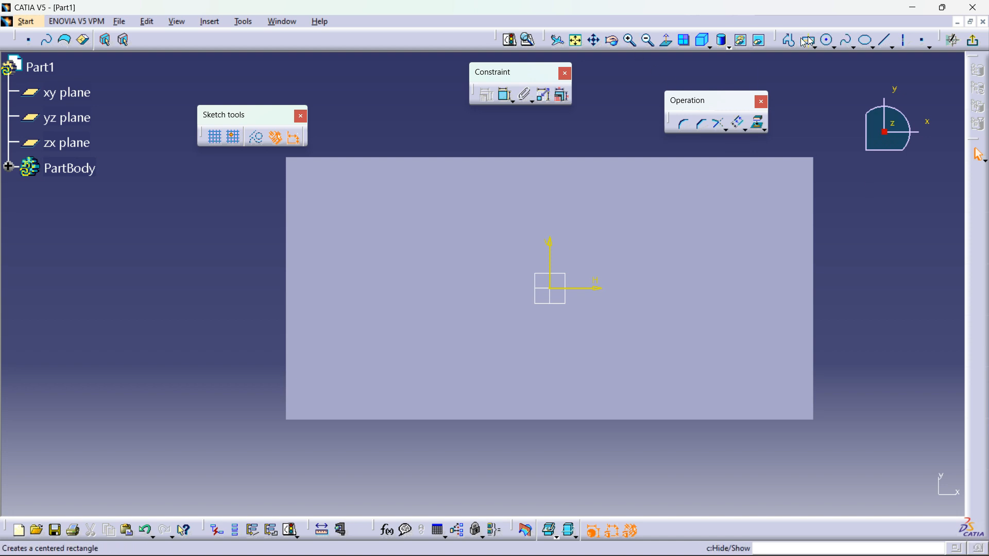
Step: Sketch a small circle near the plate's lower-left corner and set its diameter to 10 mm
{"action": "left_click", "coordinate": [828, 40]}
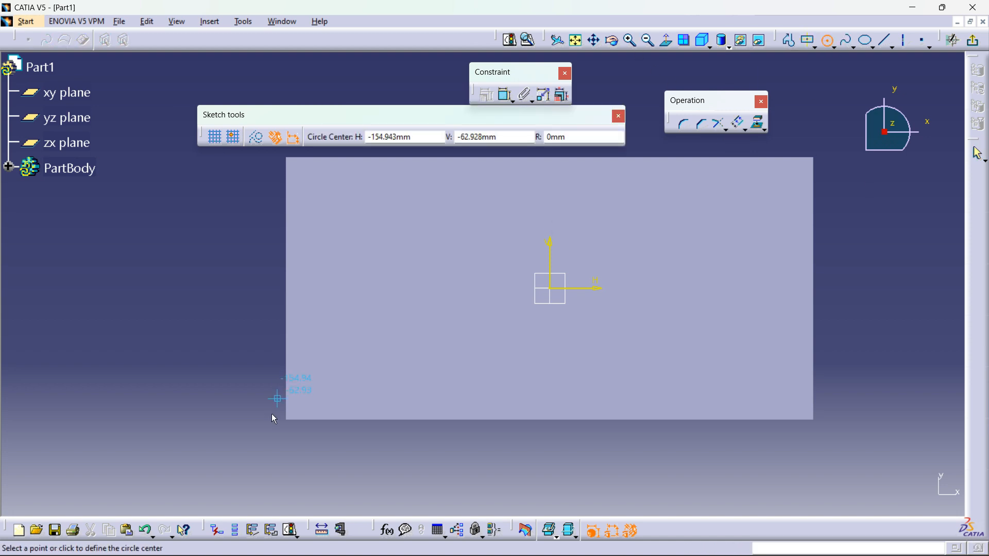
{"action": "left_click", "coordinate": [320, 389]}
{"action": "left_click", "coordinate": [330, 395]}
{"action": "left_click", "coordinate": [505, 94]}
{"action": "left_click", "coordinate": [326, 384]}
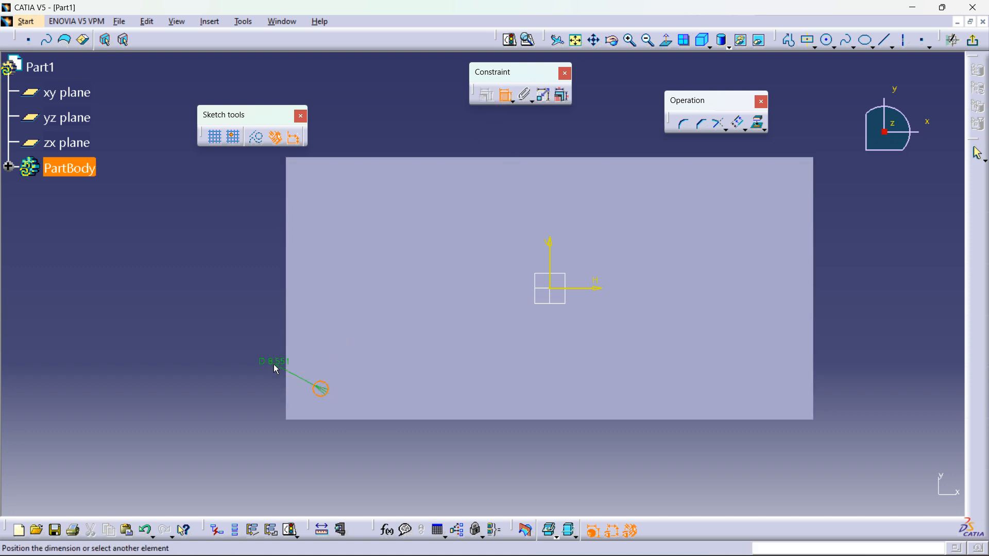
{"action": "double_click", "coordinate": [283, 368]}
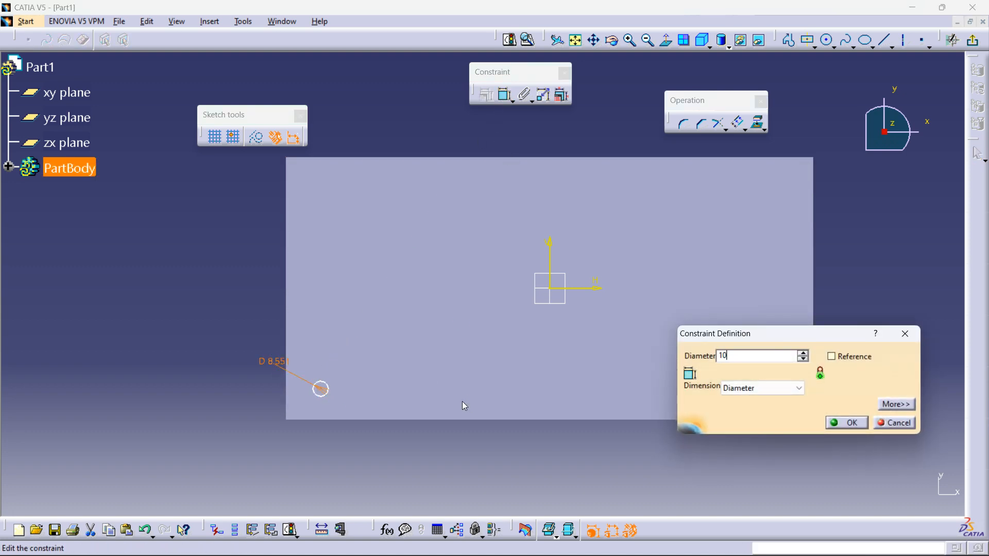
{"action": "type", "text": "10"}
{"action": "key", "text": "Return"}
Step: Constrain the circle's centre 20 mm from the plate's left edge
{"action": "left_click", "coordinate": [505, 94]}
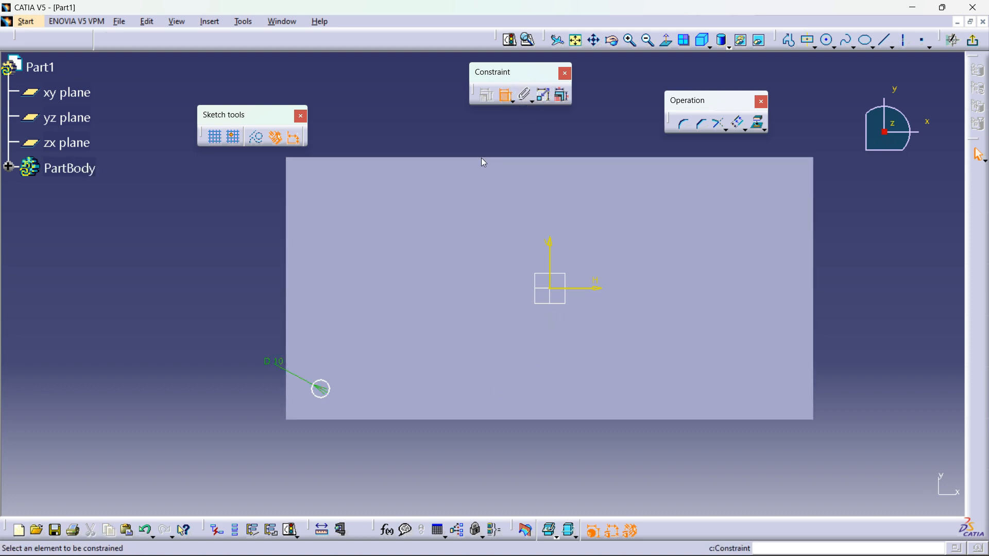
{"action": "left_click", "coordinate": [243, 272]}
{"action": "double_click", "coordinate": [244, 273]}
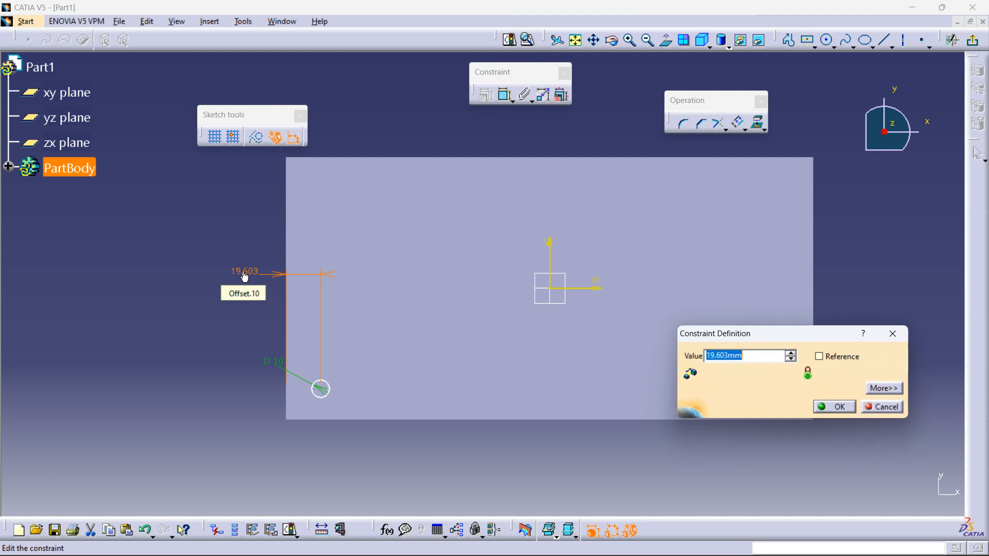
{"action": "type", "text": "20"}
{"action": "key", "text": "Return"}
Step: Constrain the circle's centre 20 mm from the plate's bottom edge
{"action": "left_click", "coordinate": [503, 95]}
{"action": "left_click", "coordinate": [324, 396]}
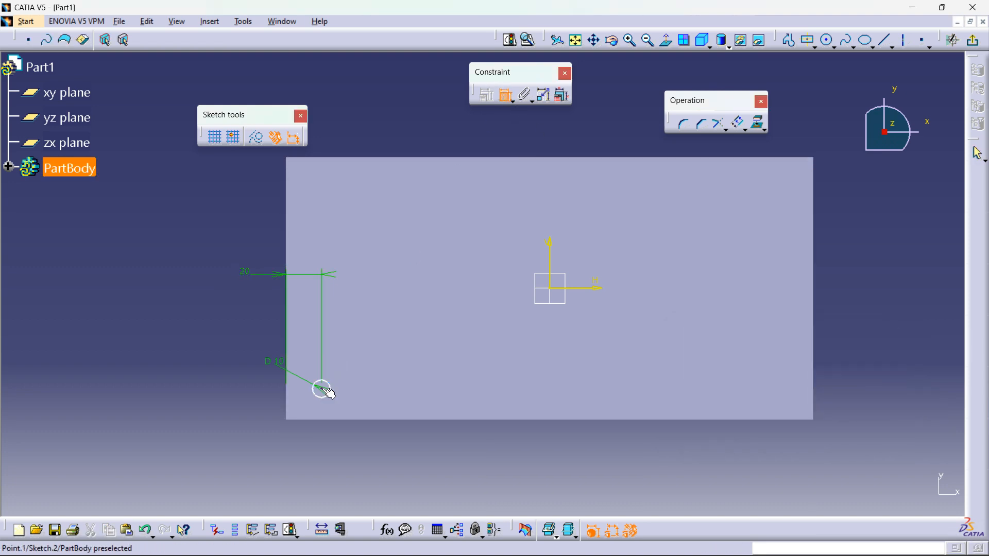
{"action": "left_click", "coordinate": [342, 420]}
{"action": "left_click", "coordinate": [369, 400]}
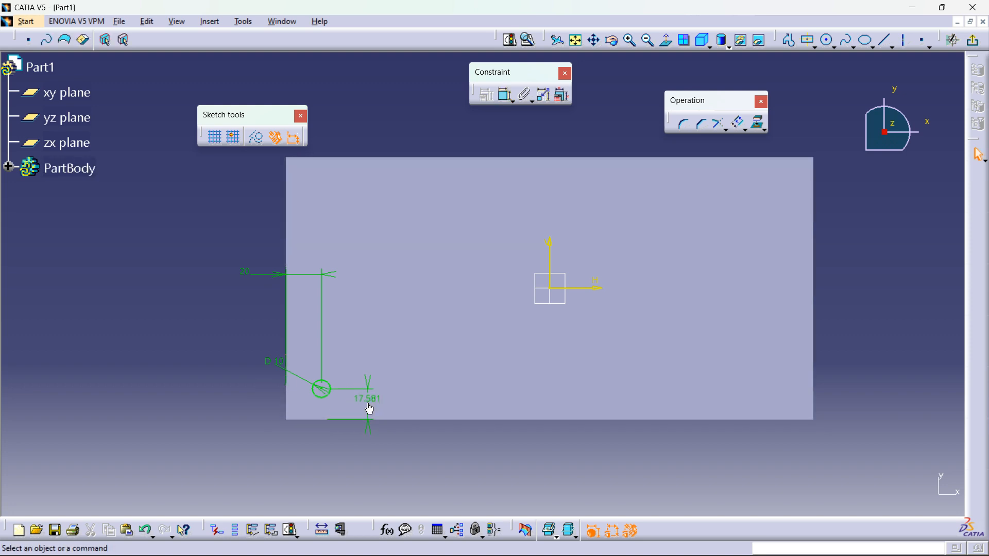
{"action": "double_click", "coordinate": [367, 398]}
{"action": "type", "text": "20"}
{"action": "key", "text": "Return"}
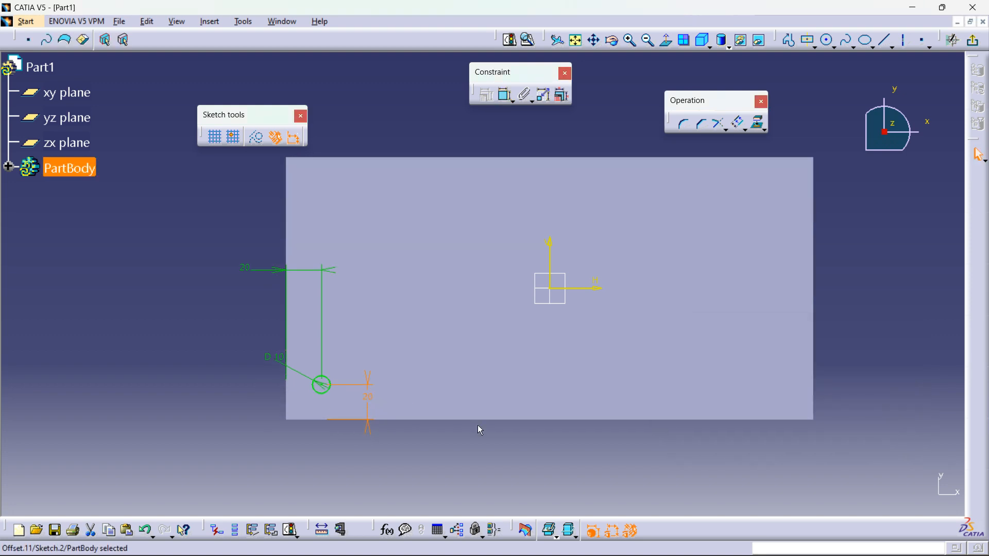
Step: Exit the sketcher and pad the circle 5 mm into a small pin on the plate
{"action": "left_click", "coordinate": [973, 40]}
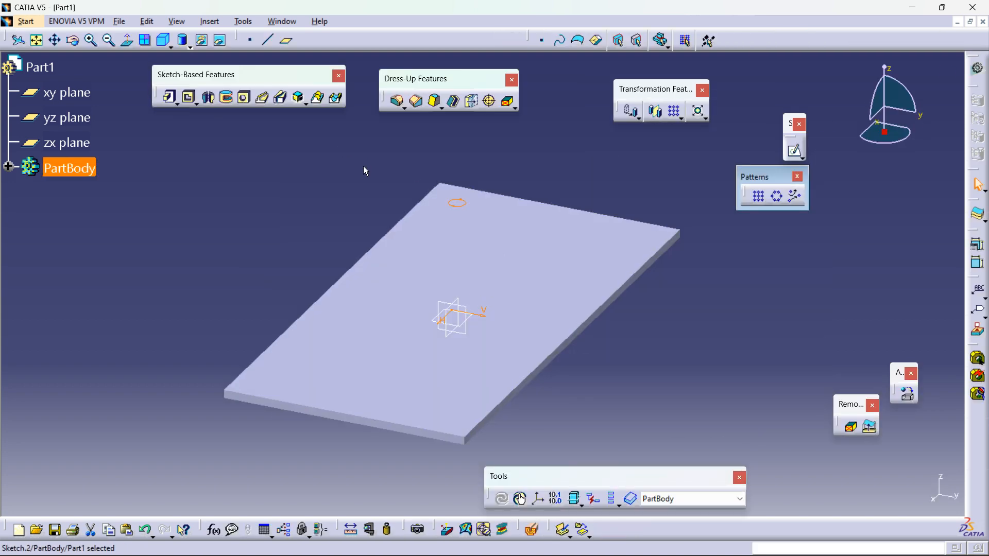
{"action": "left_click", "coordinate": [170, 97]}
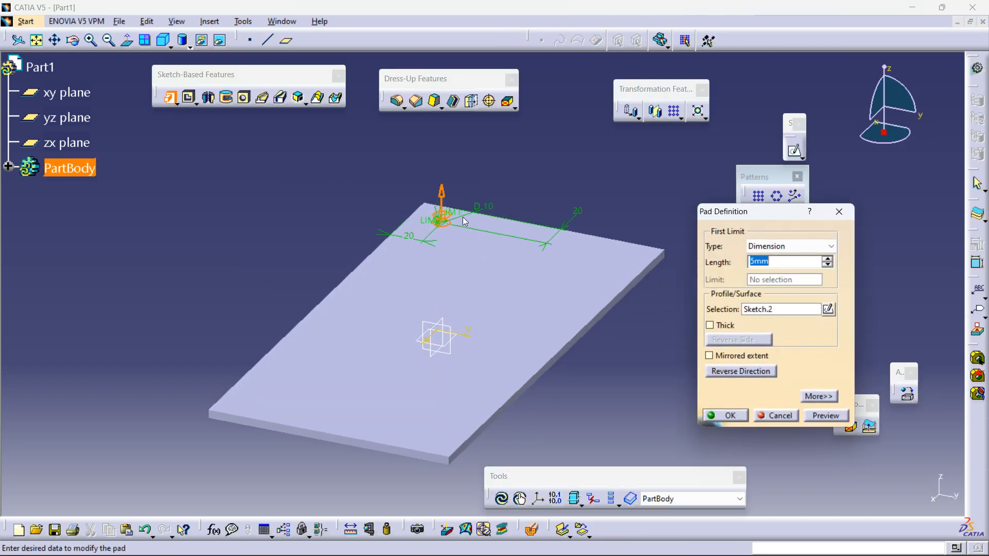
{"action": "middle_click_drag", "start_coordinate": [502, 225], "coordinate": [480, 268]}
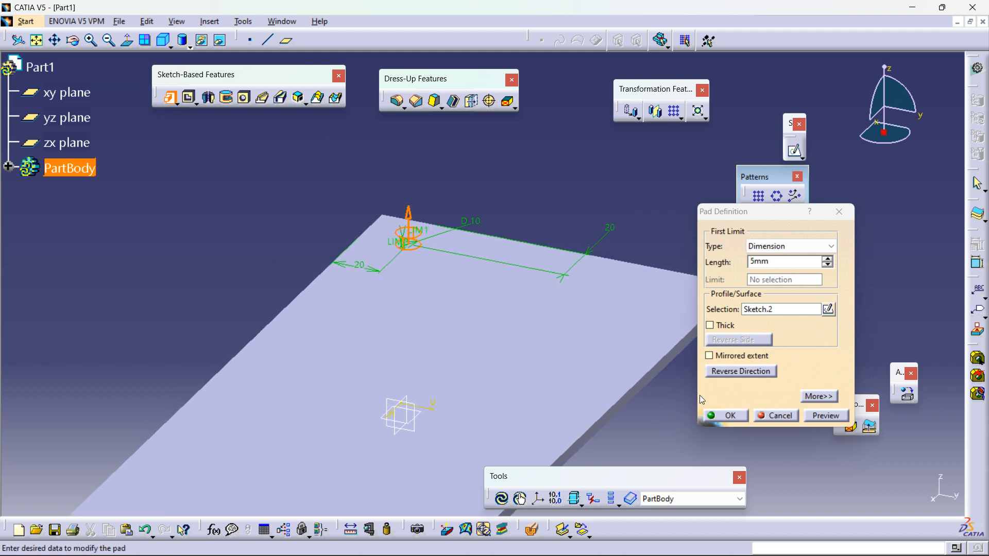
{"action": "left_click", "coordinate": [727, 415]}
Step: Switch the display to shading with edges and expand the PartBody tree to review both pads
{"action": "mouse_move", "coordinate": [280, 316]}
{"action": "middle_mouse_down"}
{"action": "mouse_move", "coordinate": [241, 340]}
{"action": "mouse_move", "coordinate": [464, 285]}
{"action": "mouse_move", "coordinate": [346, 299]}
{"action": "middle_mouse_up"}
{"action": "left_click", "coordinate": [192, 50]}
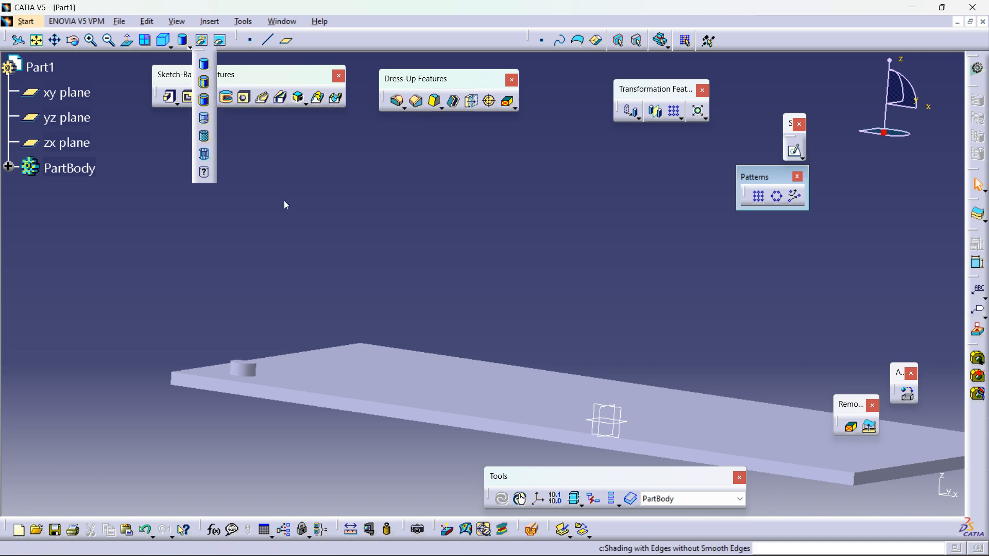
{"action": "middle_click_drag", "start_coordinate": [214, 314], "coordinate": [409, 391]}
{"action": "middle_click_drag", "start_coordinate": [690, 329], "coordinate": [523, 361]}
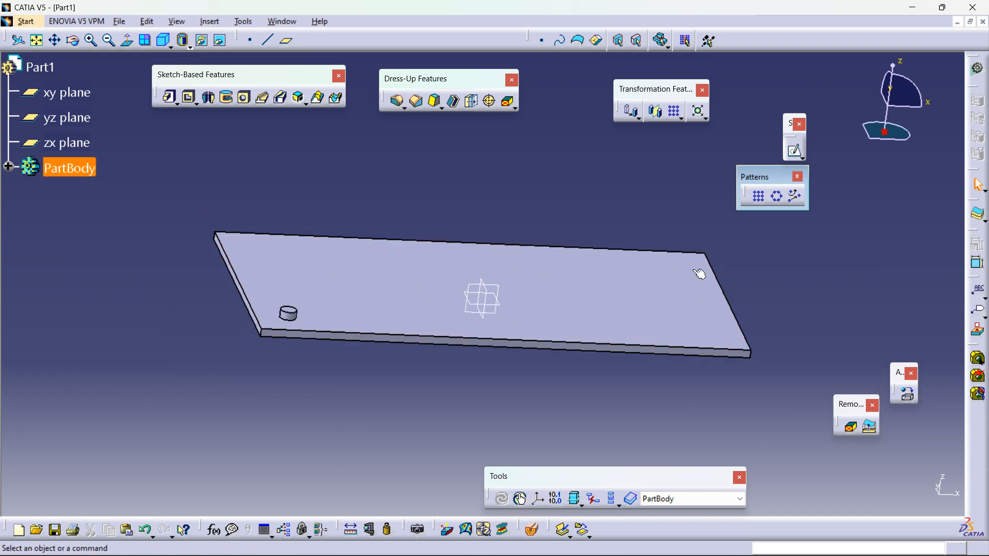
{"action": "left_click", "coordinate": [8, 167]}
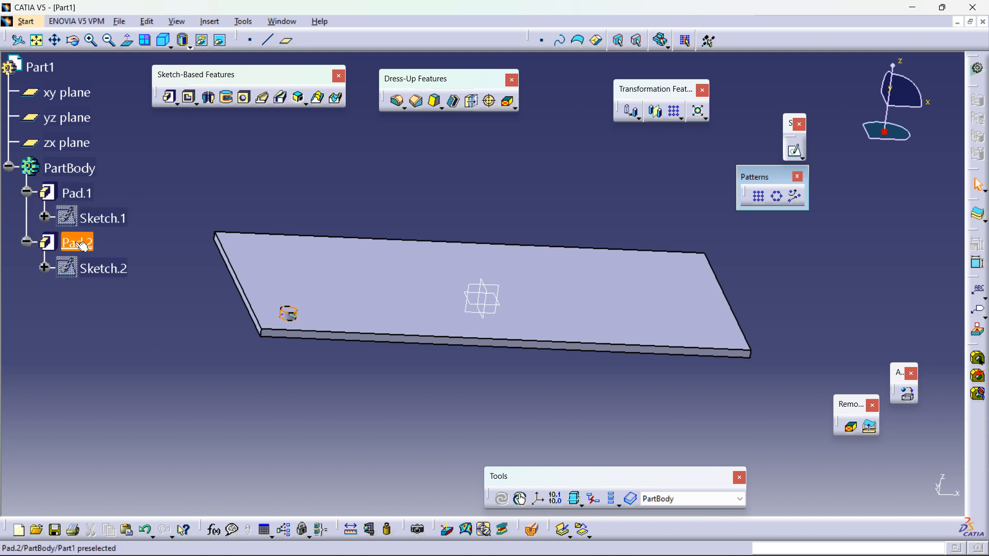
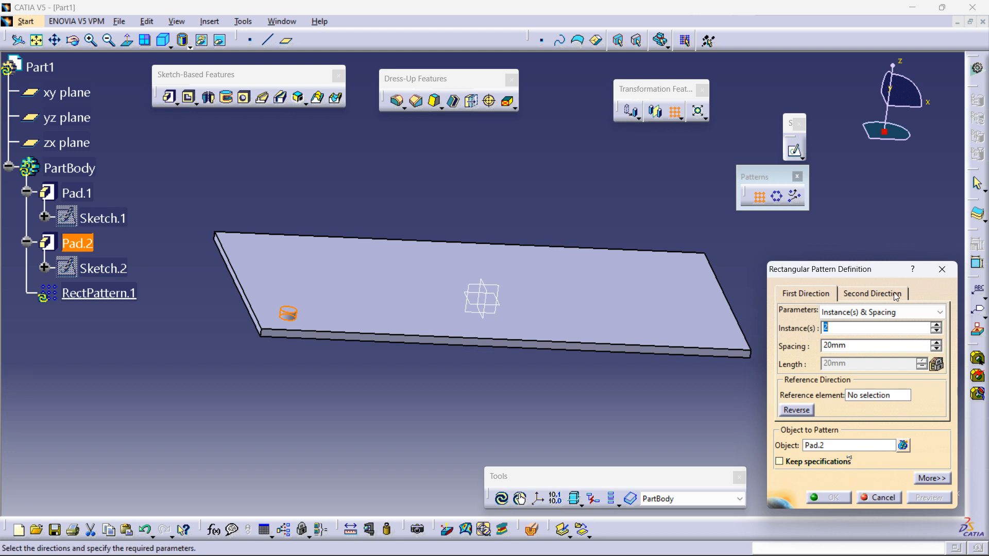
Step: Pick the plate's bottom long edge as the reference direction for the rectangular pattern's first direction
{"action": "left_click", "coordinate": [873, 396]}
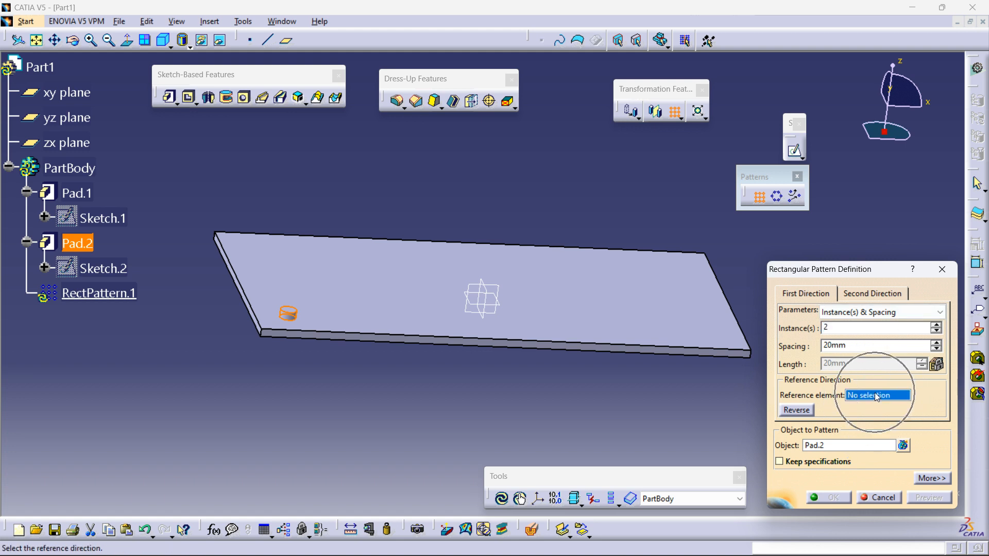
{"action": "left_click", "coordinate": [515, 342]}
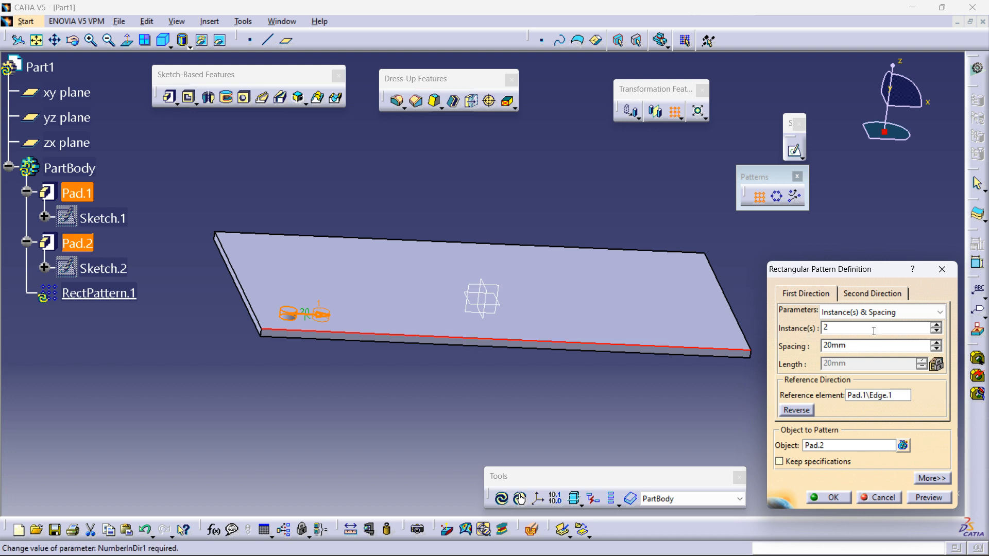
{"action": "left_click", "coordinate": [872, 293]}
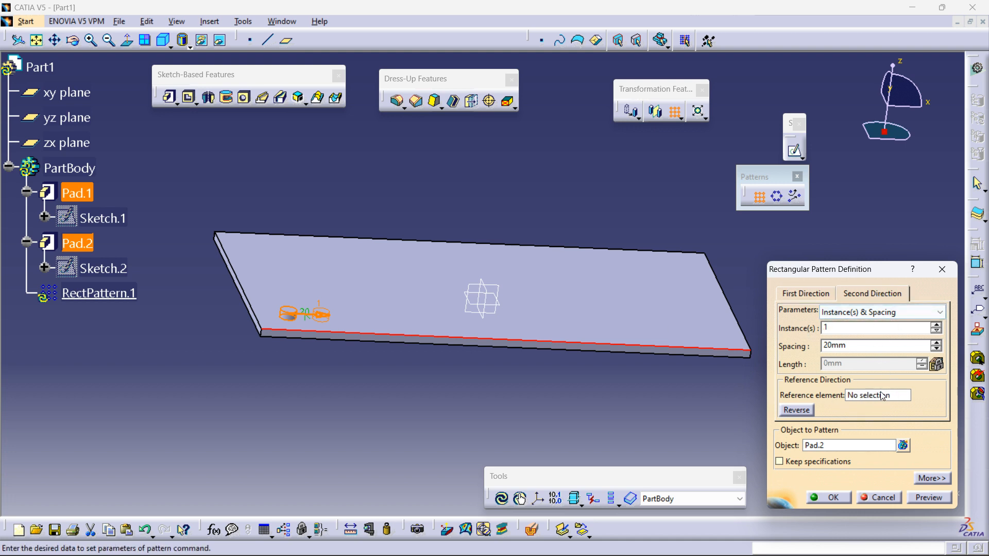
{"action": "left_click", "coordinate": [807, 295]}
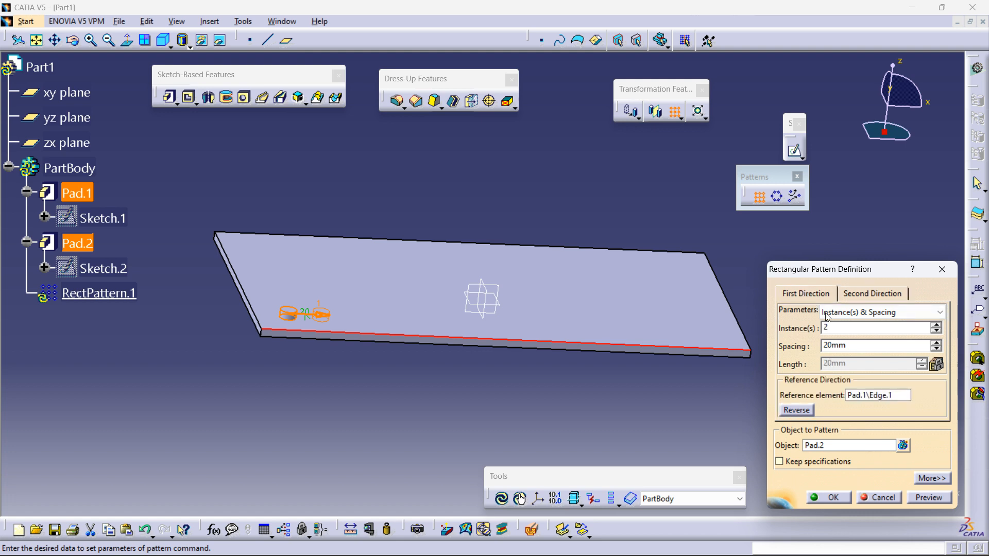
{"action": "left_click", "coordinate": [857, 316]}
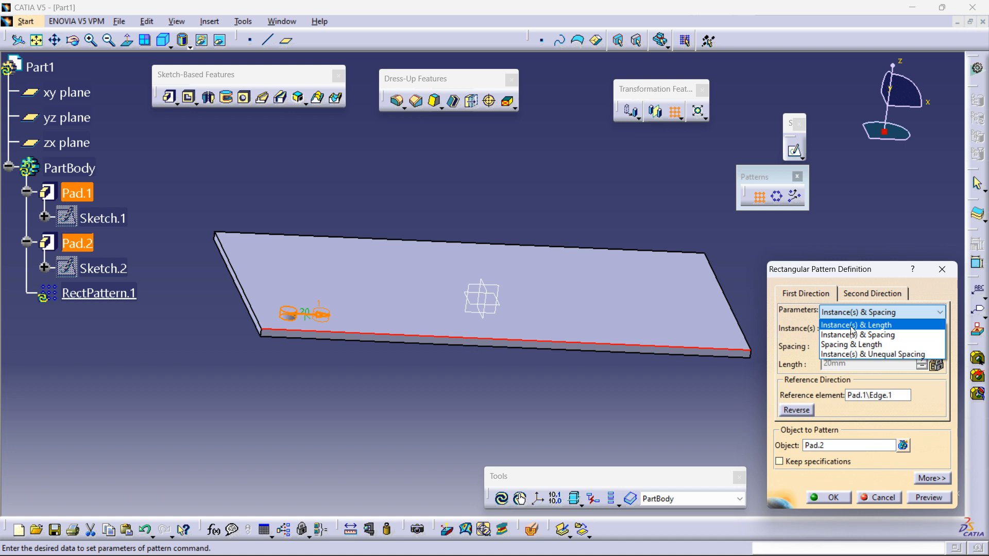
{"action": "left_click", "coordinate": [859, 335]}
Step: Set the first direction to 4 instances spaced 25 mm apart along the edge
{"action": "middle_click_drag", "start_coordinate": [434, 362], "coordinate": [286, 344]}
{"action": "middle_click_drag", "start_coordinate": [377, 351], "coordinate": [337, 364]}
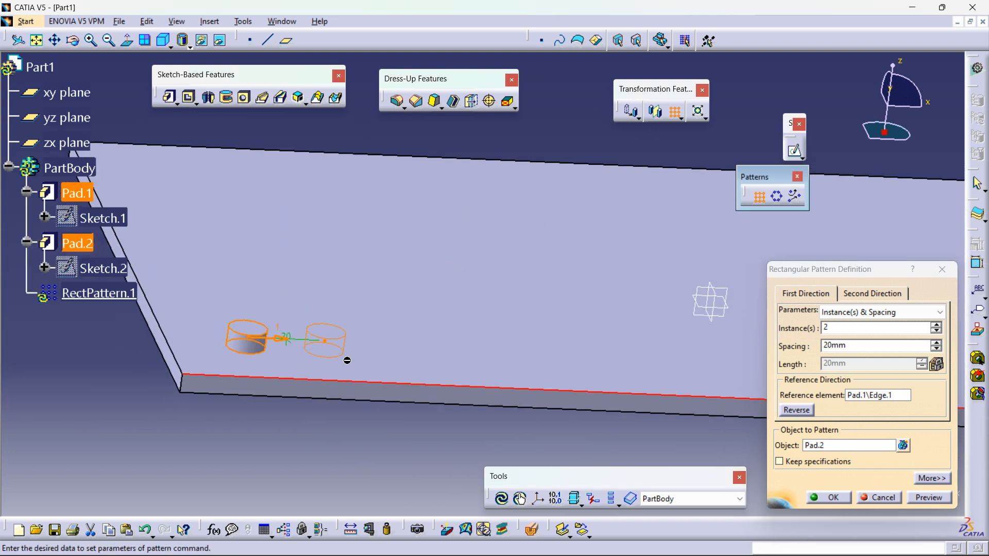
{"action": "left_click", "coordinate": [937, 324]}
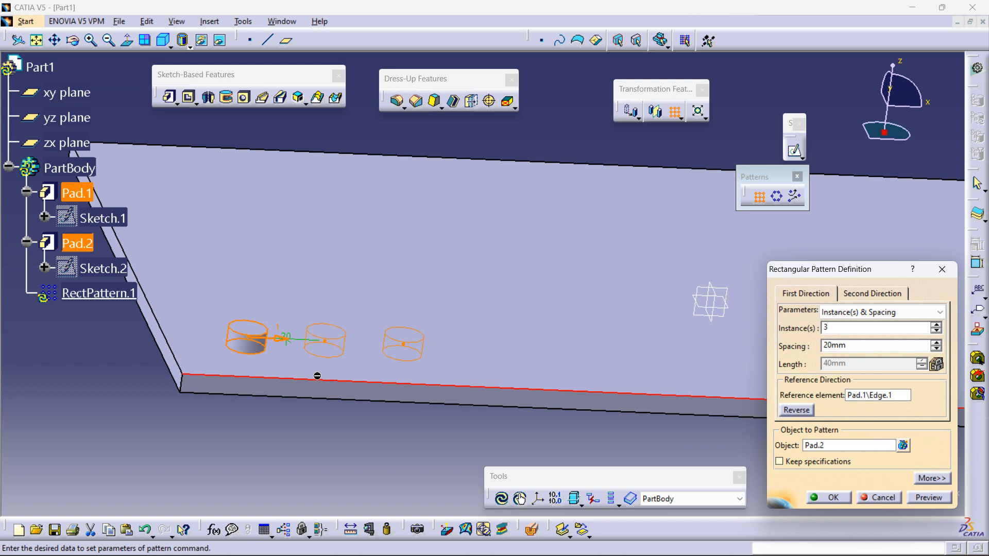
{"action": "left_click", "coordinate": [937, 342]}
{"action": "left_click", "coordinate": [937, 343]}
{"action": "left_click", "coordinate": [937, 343]}
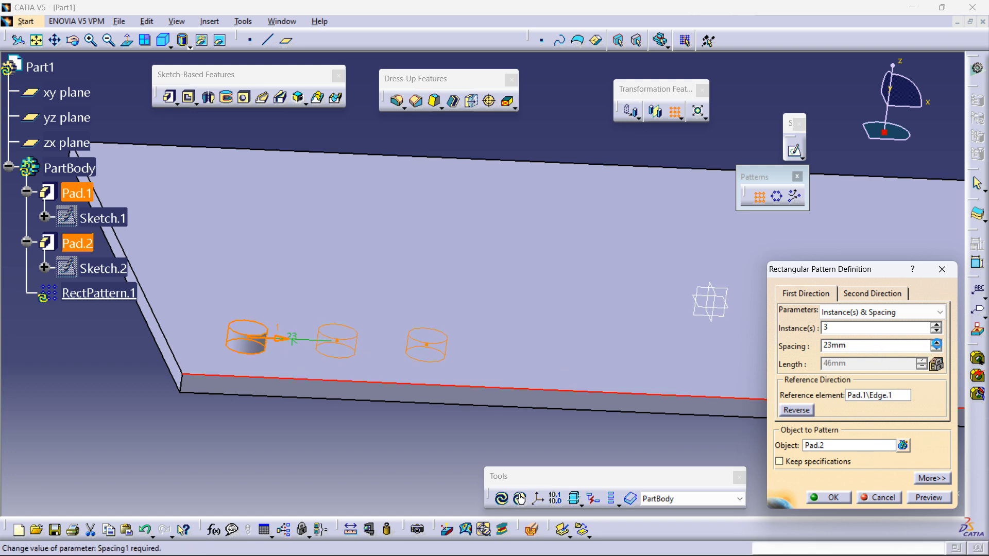
{"action": "left_click", "coordinate": [937, 344]}
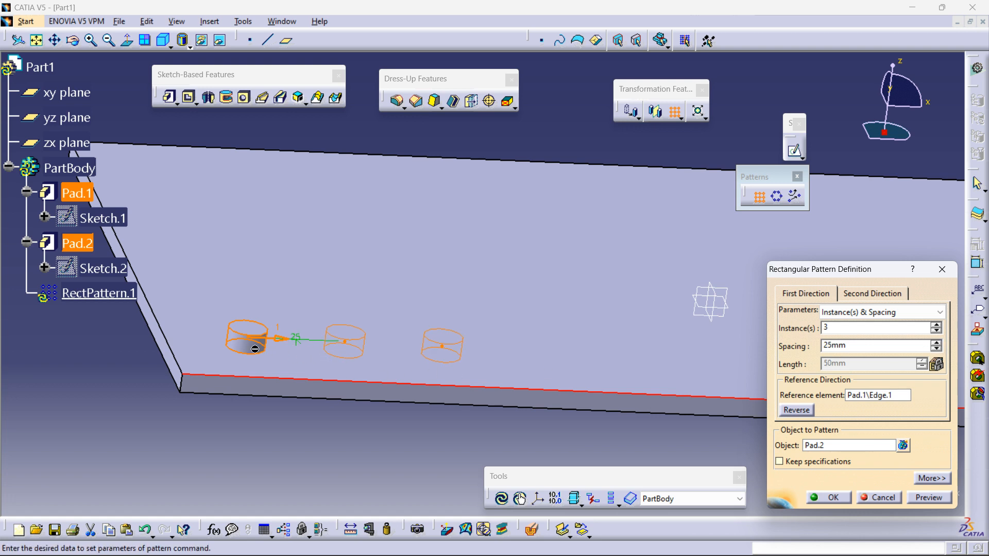
{"action": "left_click", "coordinate": [936, 326]}
Step: Switch the first direction to Instance(s) & Length with a 100 mm length and preview the pattern
{"action": "middle_click_drag", "start_coordinate": [495, 345], "coordinate": [502, 386]}
{"action": "middle_click_drag", "start_coordinate": [570, 375], "coordinate": [438, 399]}
{"action": "middle_click_drag", "start_coordinate": [521, 397], "coordinate": [519, 412]}
{"action": "left_click", "coordinate": [876, 313]}
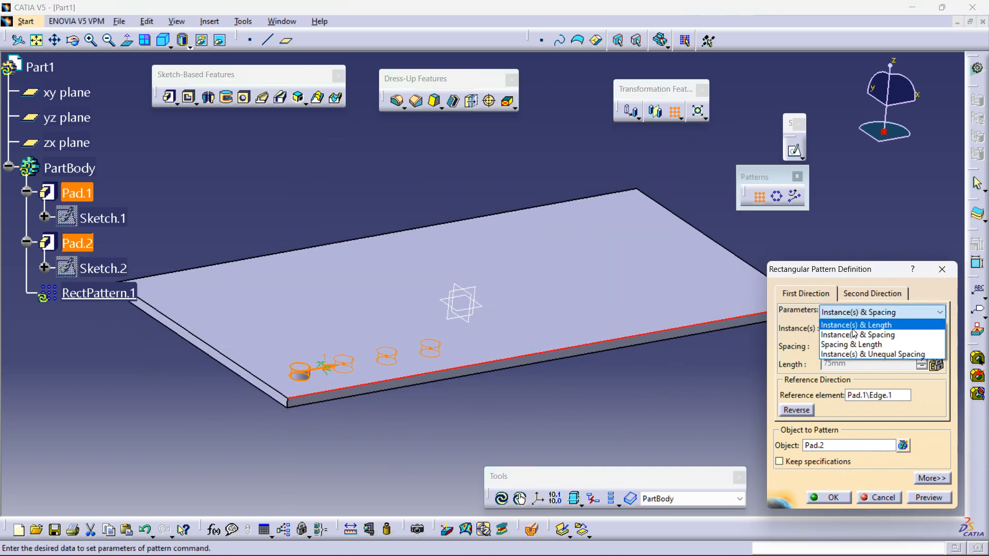
{"action": "left_click", "coordinate": [853, 329]}
{"action": "middle_click_drag", "start_coordinate": [504, 410], "coordinate": [569, 369]}
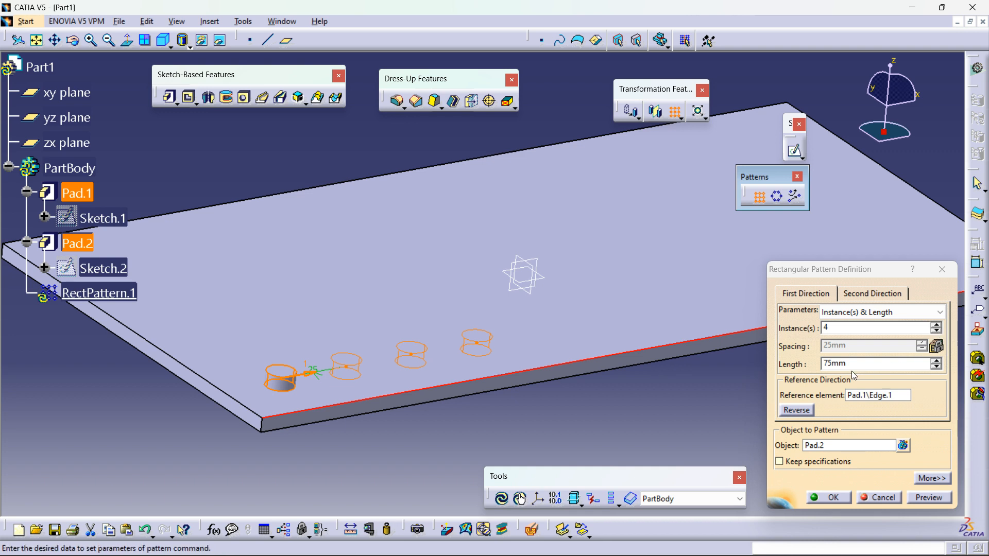
{"action": "left_click_drag", "start_coordinate": [851, 365], "coordinate": [752, 372]}
{"action": "type", "text": "100"}
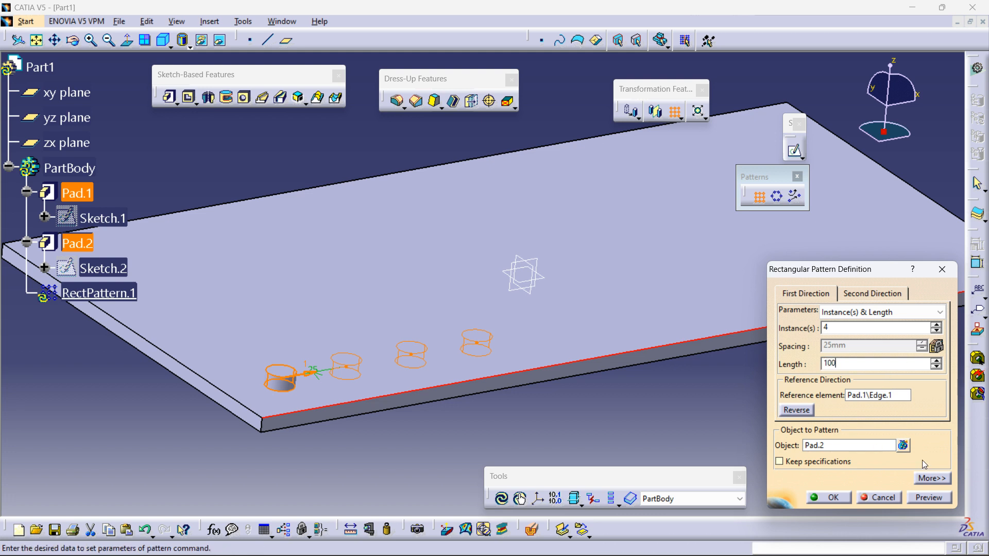
{"action": "left_click", "coordinate": [935, 500]}
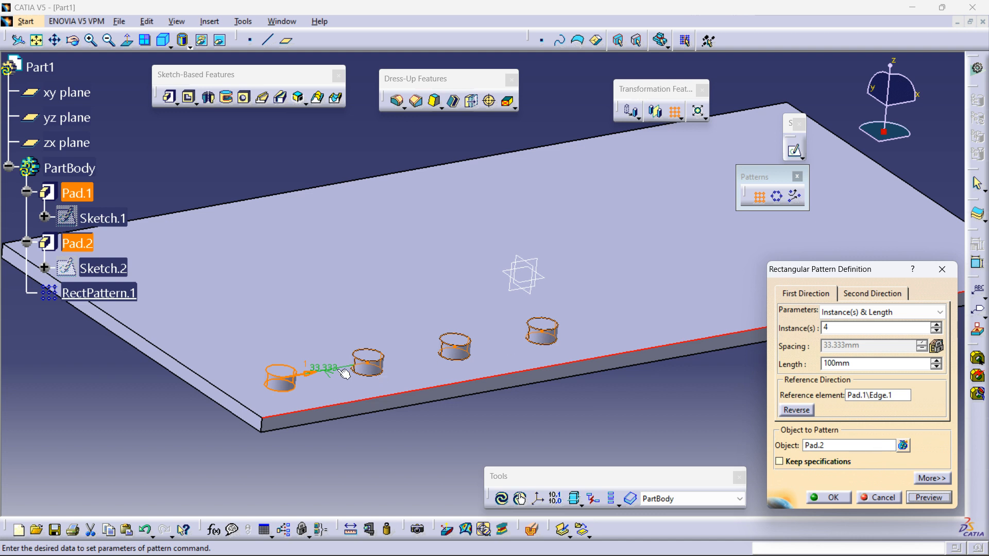
{"action": "middle_click_drag", "start_coordinate": [387, 417], "coordinate": [400, 372], "text": "ctrl"}
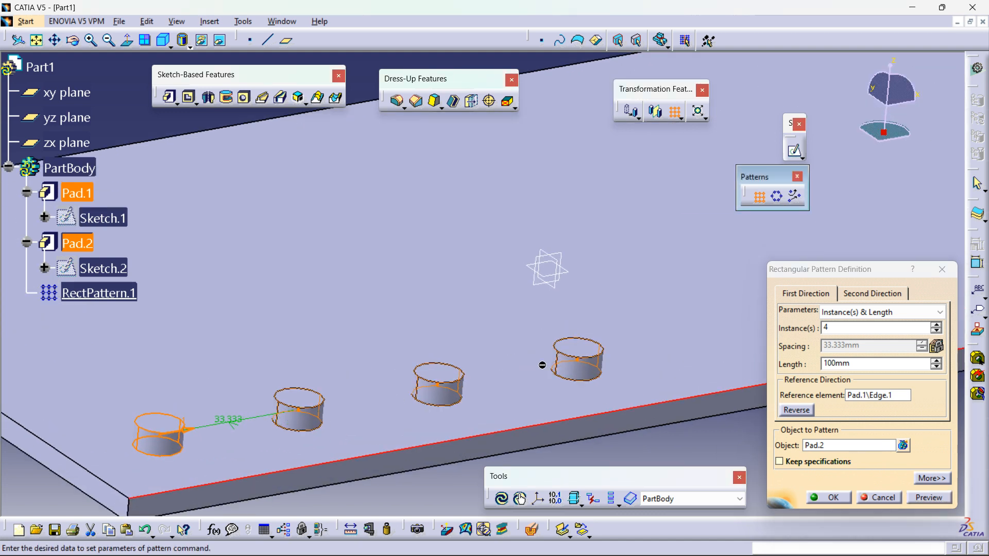
{"action": "mouse_move", "coordinate": [842, 346]}
{"action": "key", "text": "ctrl"}
{"action": "key", "text": "ctrl"}
{"action": "key", "text": "ctrl"}
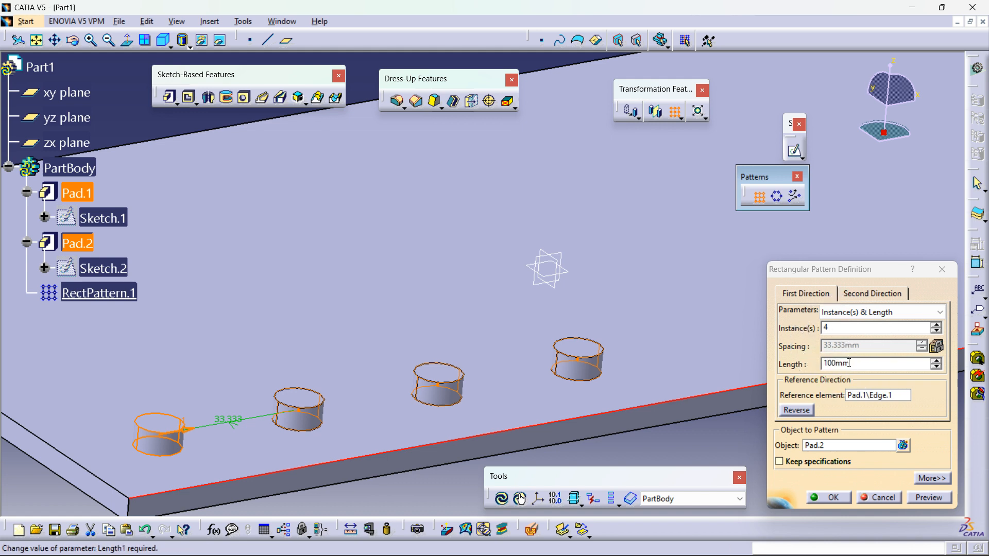
Step: Switch back to Instance(s) & Spacing, set the spacing to 25 mm and confirm the rectangular pattern
{"action": "left_click", "coordinate": [851, 313]}
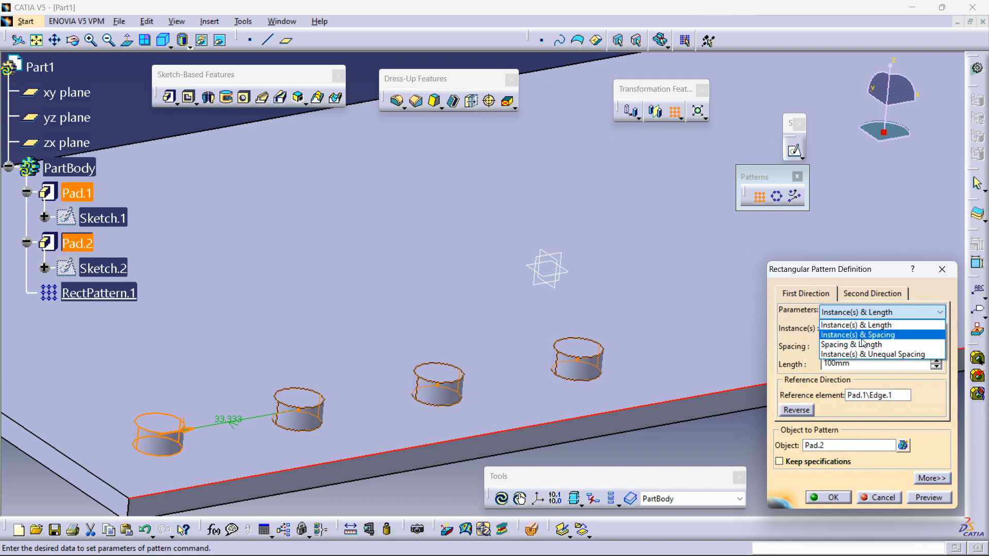
{"action": "left_click", "coordinate": [862, 338]}
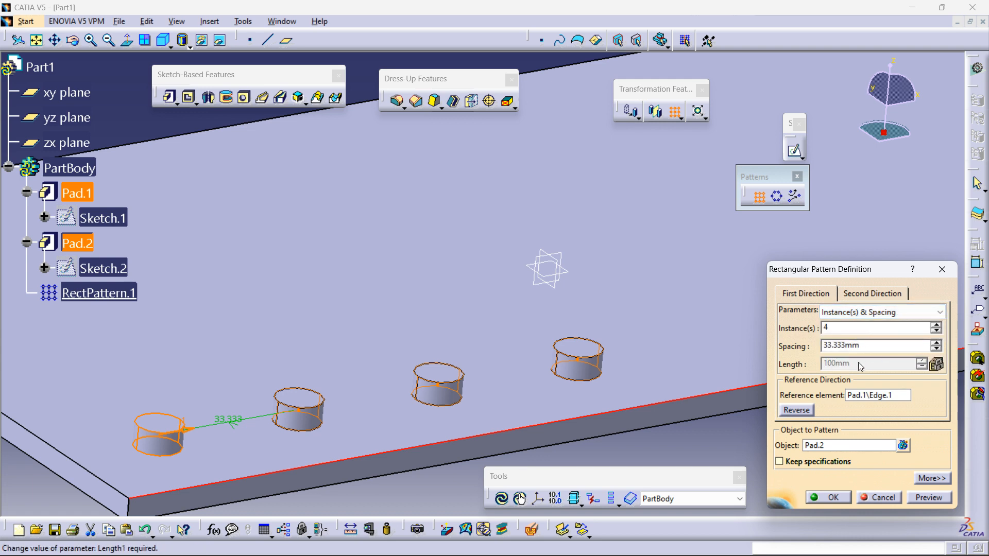
{"action": "double_click", "coordinate": [841, 345]}
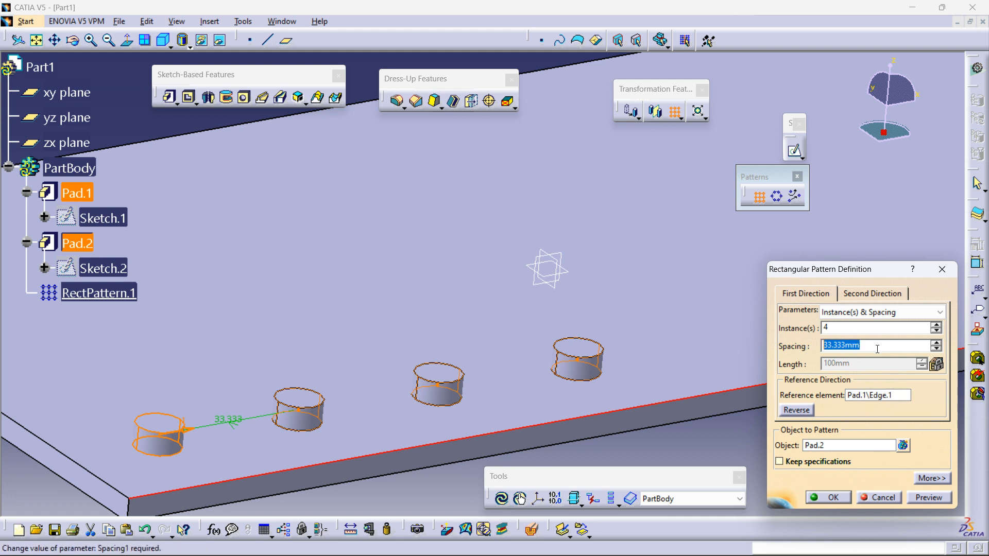
{"action": "type", "text": "25"}
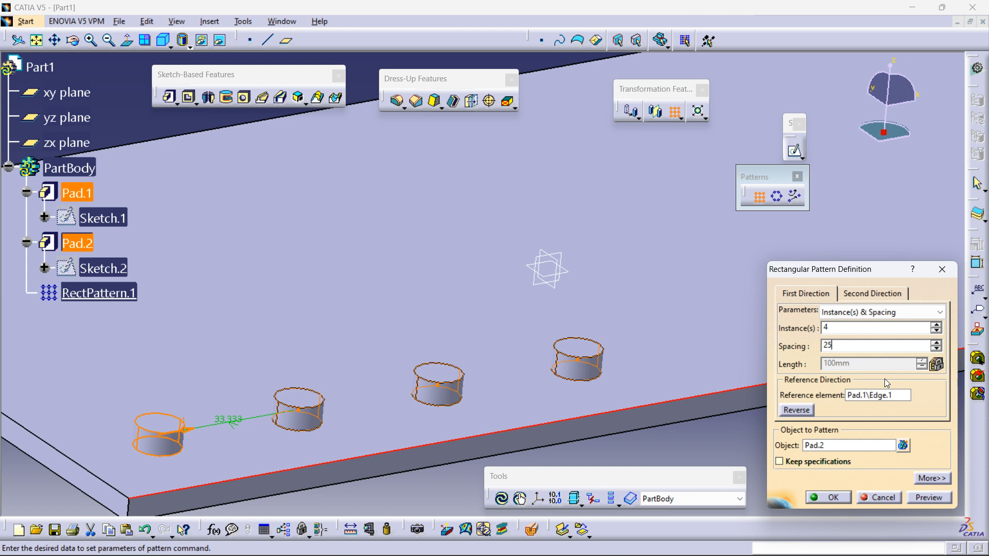
{"action": "key", "text": "Return"}
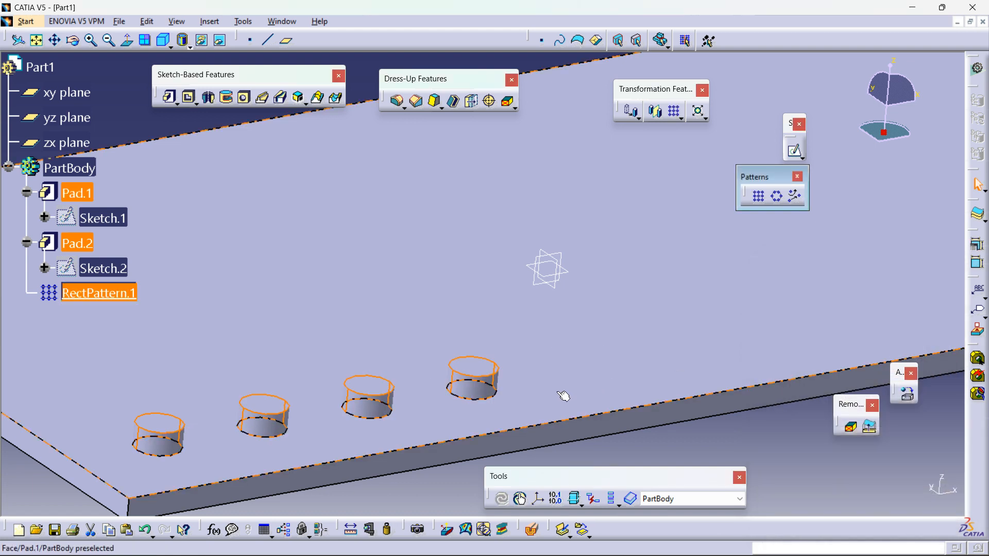
Step: Reopen the rectangular pattern and switch its first direction to Spacing & Length
{"action": "double_click", "coordinate": [474, 387]}
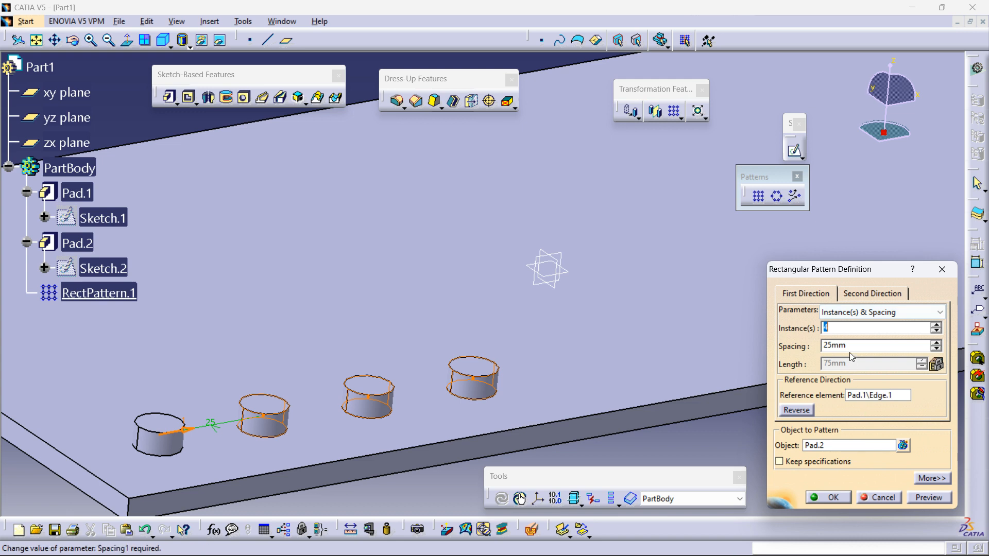
{"action": "left_click", "coordinate": [856, 313]}
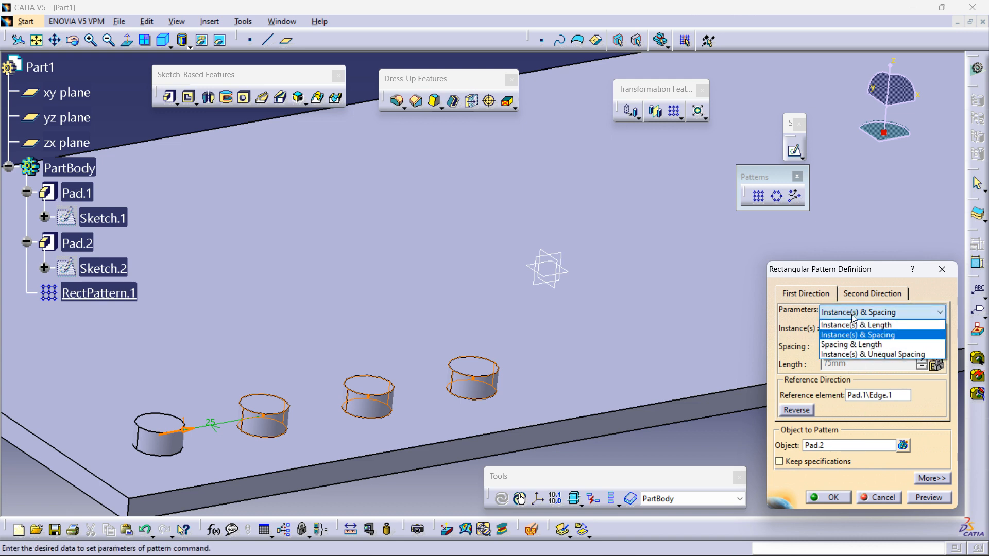
{"action": "left_click", "coordinate": [856, 345]}
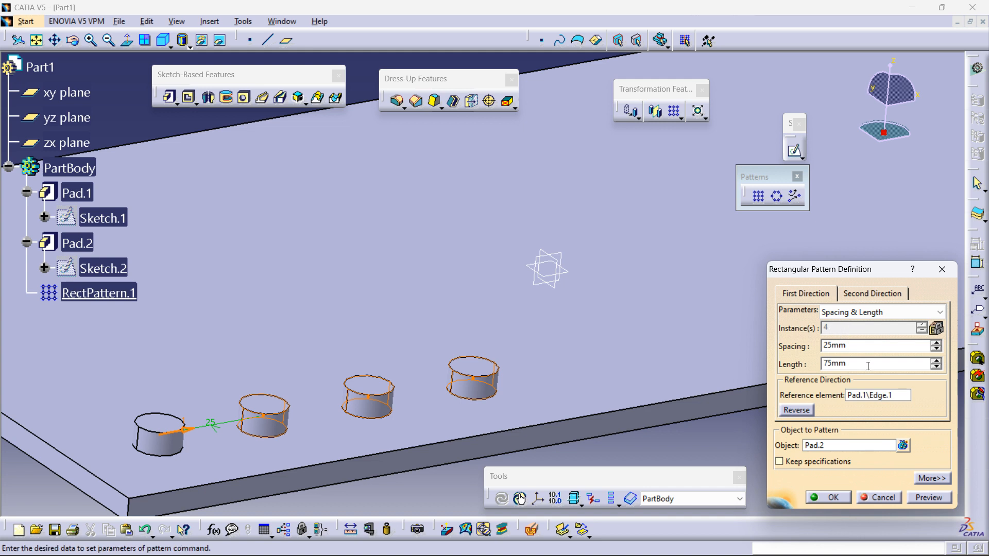
{"action": "middle_click_drag", "start_coordinate": [536, 354], "coordinate": [583, 398], "text": "ctrl"}
{"action": "left_click", "coordinate": [936, 362]}
{"action": "left_click", "coordinate": [936, 361]}
{"action": "left_click", "coordinate": [936, 361]}
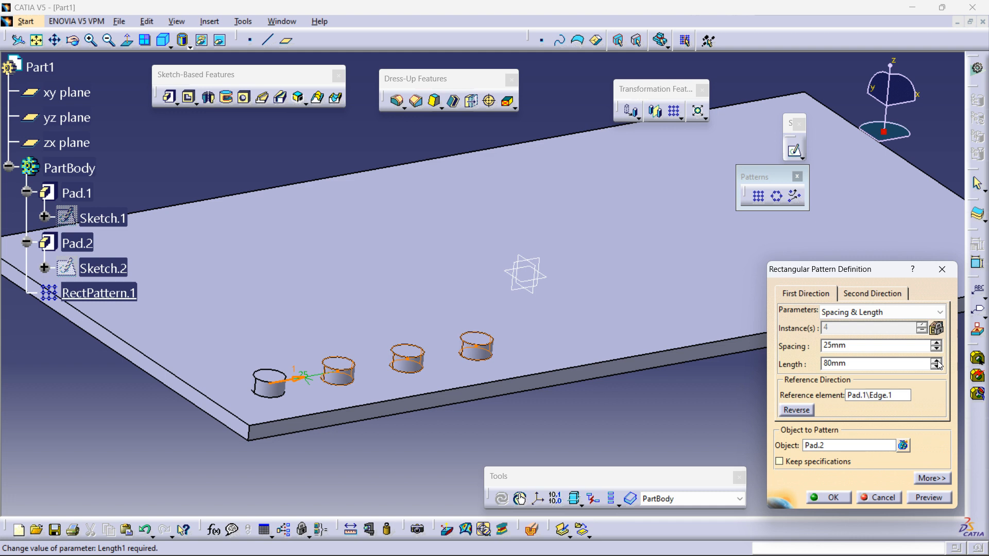
Step: Set the first direction's length to 100 mm and spacing to 20 mm, then preview the pattern
{"action": "double_click", "coordinate": [850, 365]}
{"action": "type", "text": "100"}
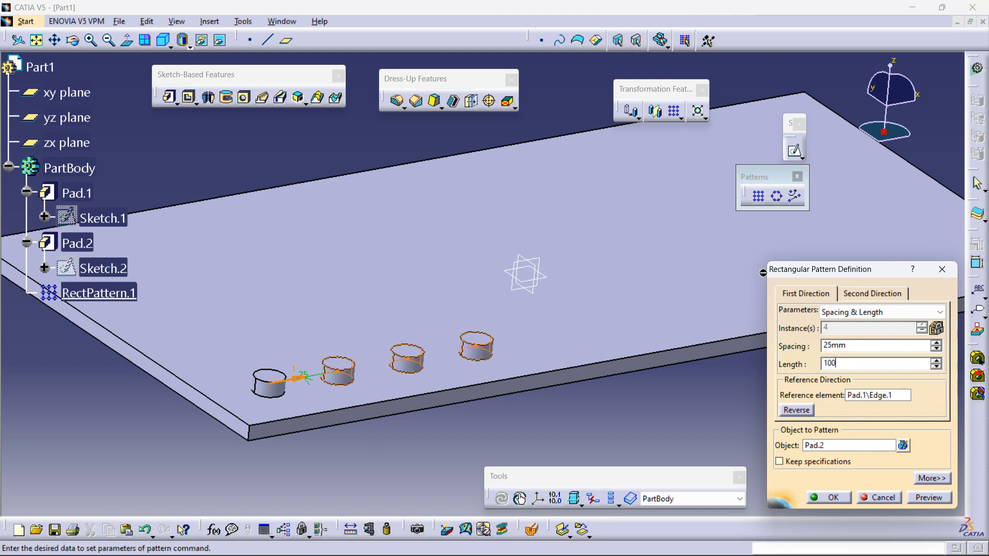
{"action": "double_click", "coordinate": [835, 345]}
{"action": "type", "text": "20"}
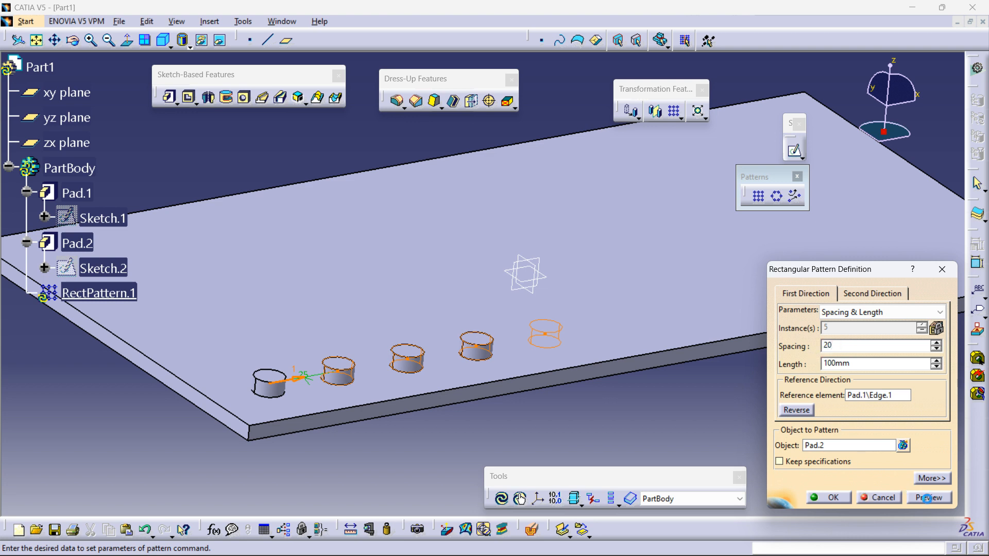
{"action": "left_click", "coordinate": [927, 498]}
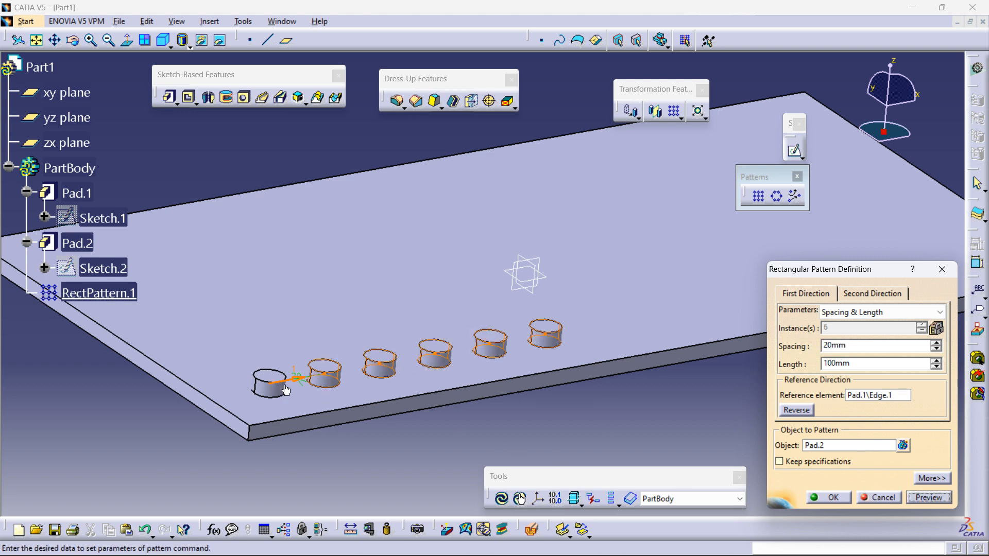
Step: Define the second direction along the plate's left short edge and reverse its direction
{"action": "middle_click_drag", "start_coordinate": [393, 409], "coordinate": [593, 389], "text": "ctrl"}
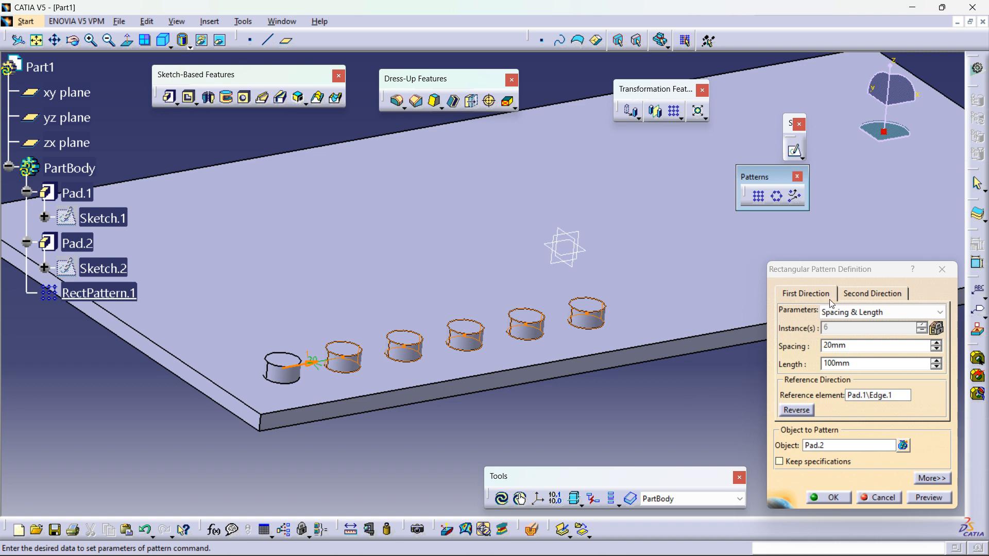
{"action": "left_click", "coordinate": [865, 294]}
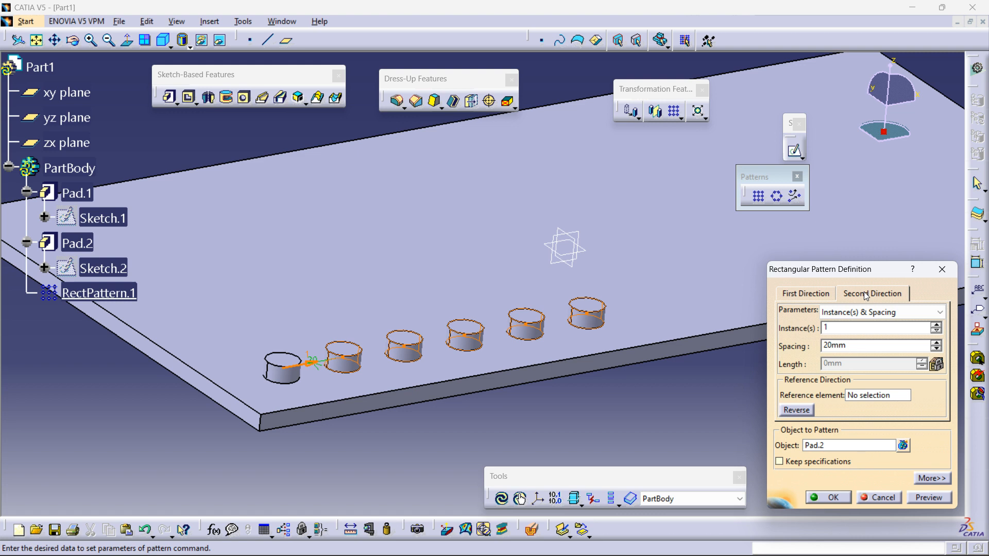
{"action": "left_click", "coordinate": [868, 395]}
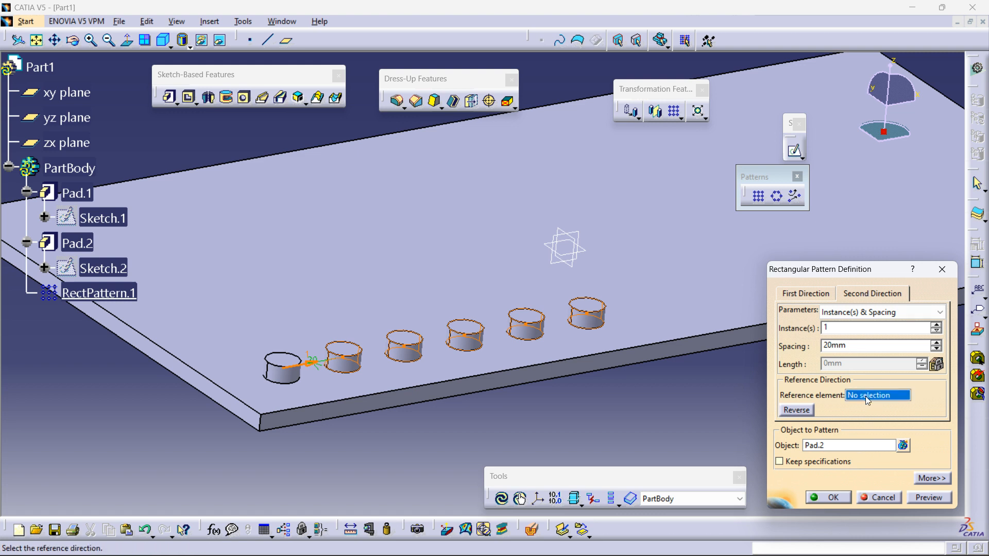
{"action": "left_click", "coordinate": [221, 389]}
{"action": "middle_click_drag", "start_coordinate": [335, 390], "coordinate": [444, 402]}
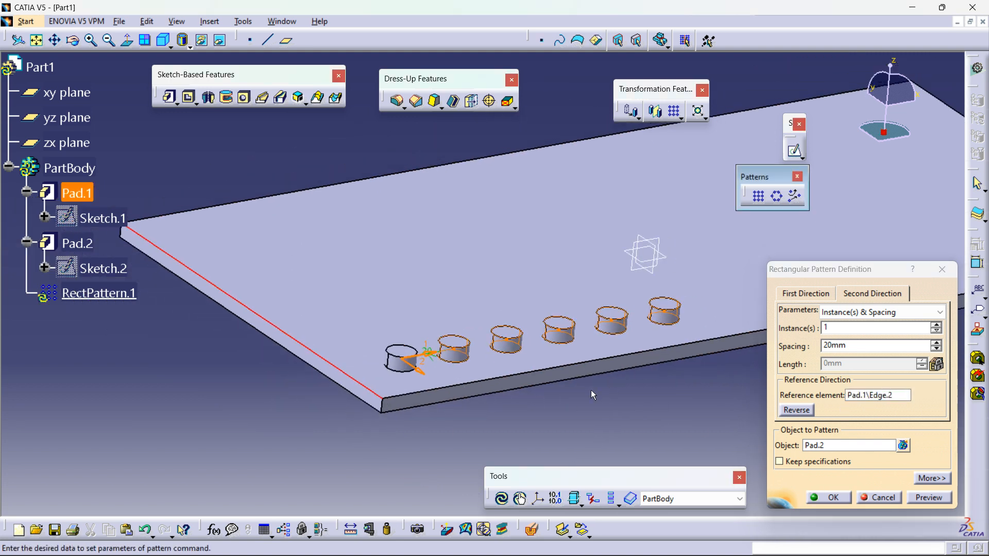
{"action": "left_click", "coordinate": [422, 373]}
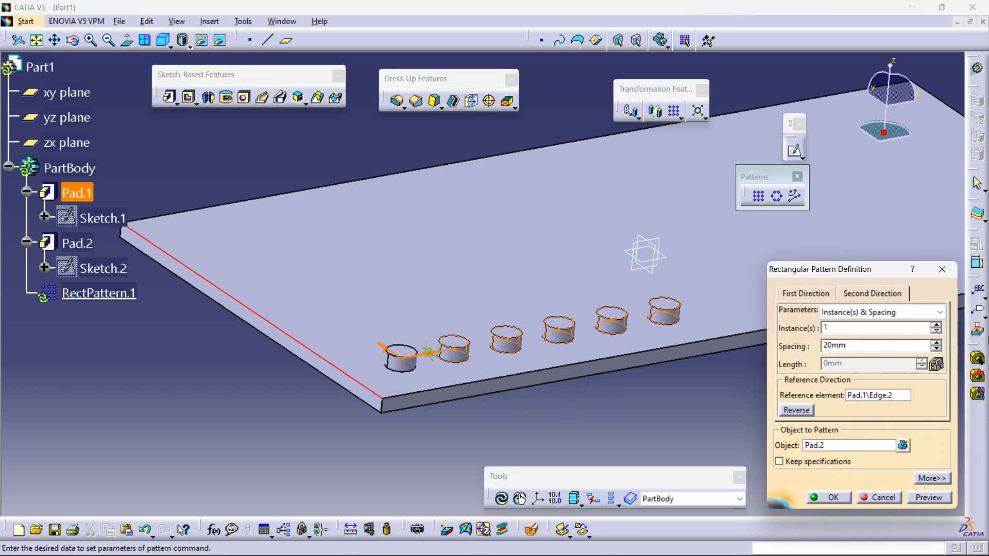
Step: Set the second direction to 6 instances at 20 mm spacing
{"action": "left_click", "coordinate": [937, 325]}
{"action": "left_click", "coordinate": [936, 325]}
{"action": "left_click", "coordinate": [936, 325]}
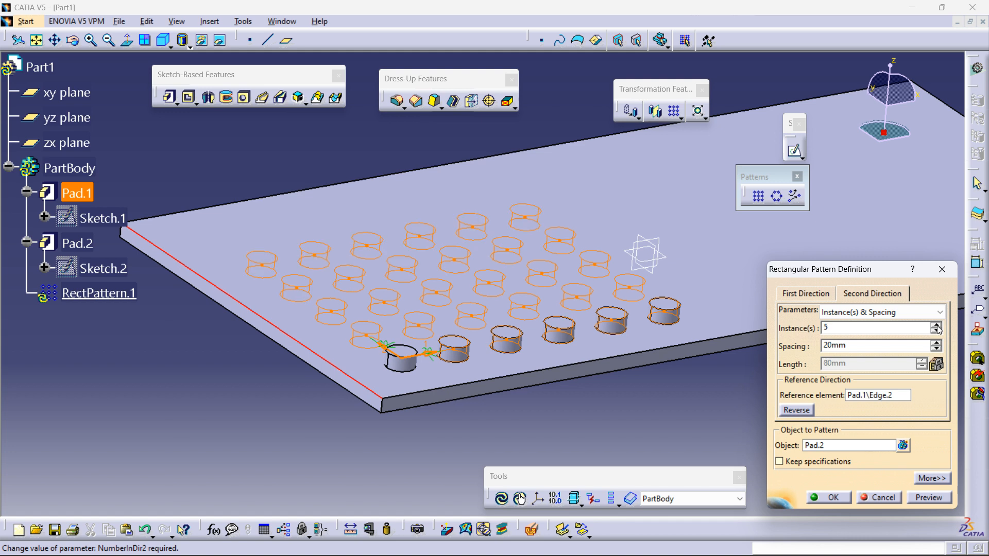
{"action": "left_click", "coordinate": [936, 325]}
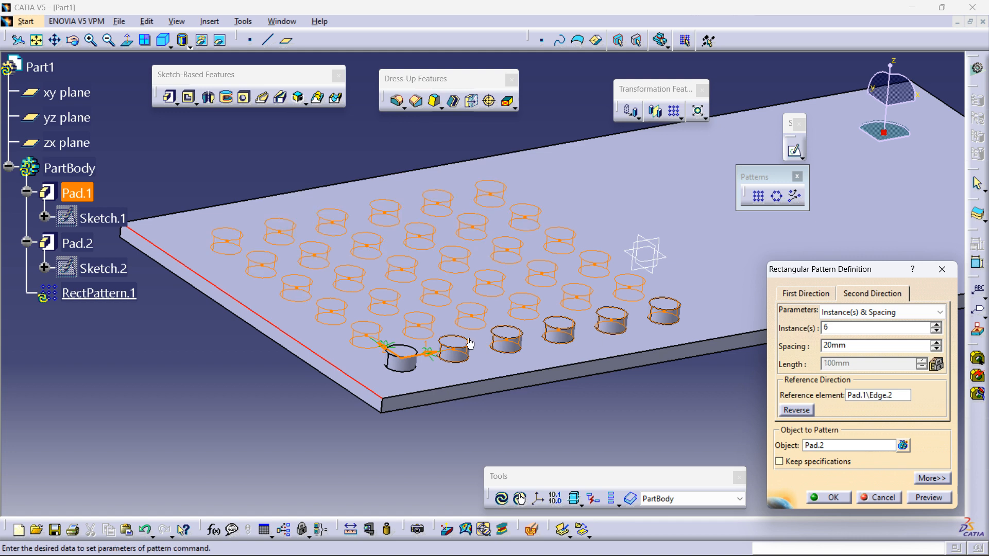
{"action": "middle_click_drag", "start_coordinate": [391, 325], "coordinate": [410, 410]}
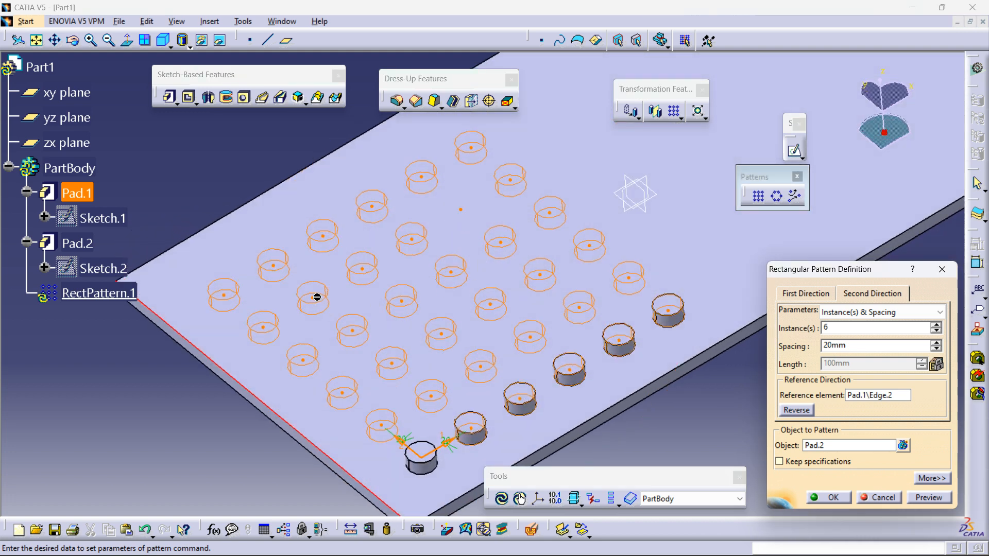
{"action": "left_click", "coordinate": [490, 304]}
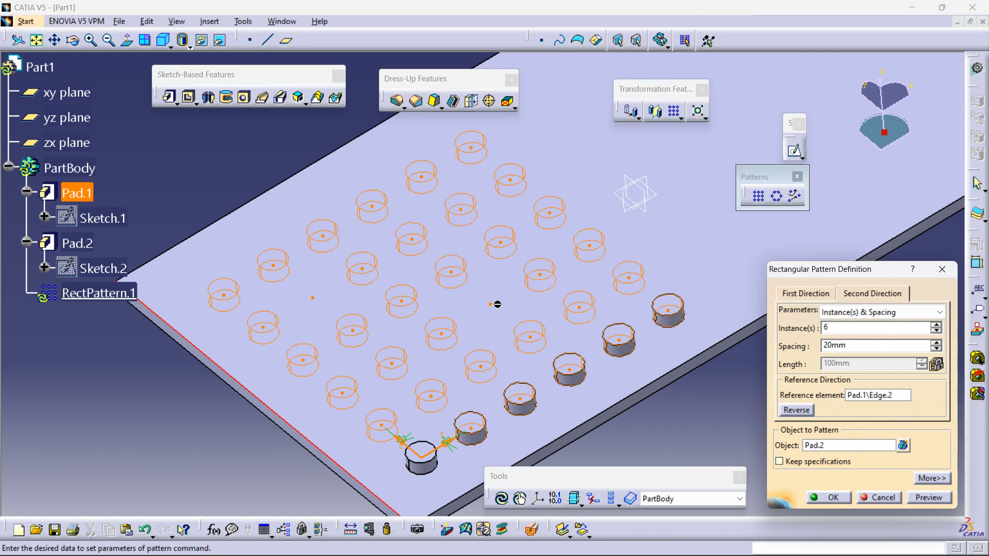
Step: Switch the pattern's first direction to Instance(s) & Unequal Spacing
{"action": "middle_click_drag", "start_coordinate": [445, 356], "coordinate": [475, 302]}
{"action": "left_click", "coordinate": [808, 296]}
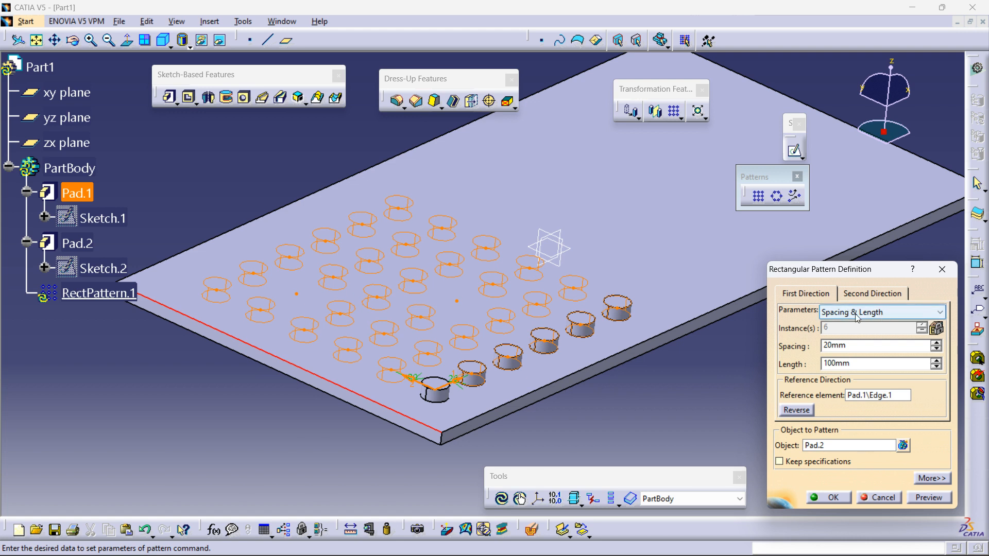
{"action": "left_click", "coordinate": [855, 314]}
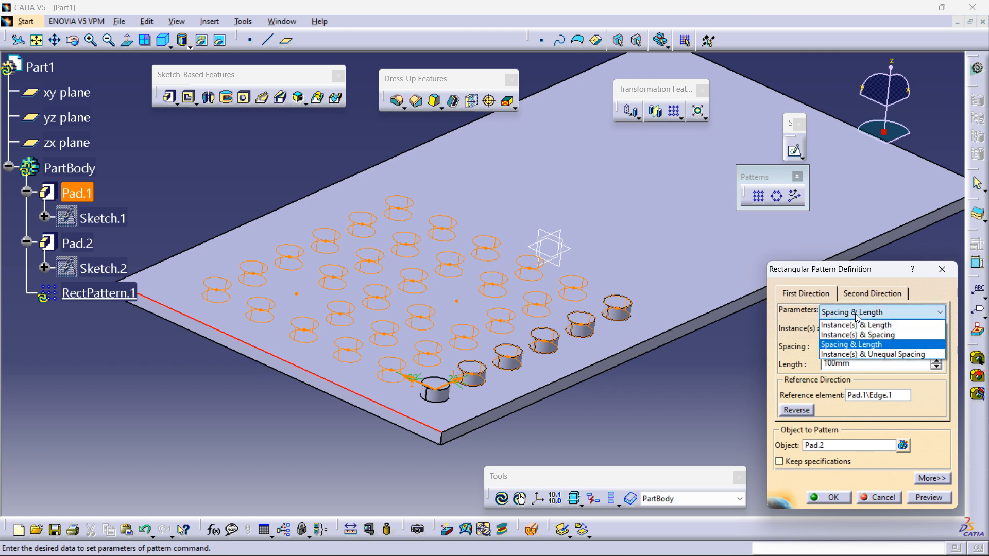
{"action": "left_click", "coordinate": [856, 356]}
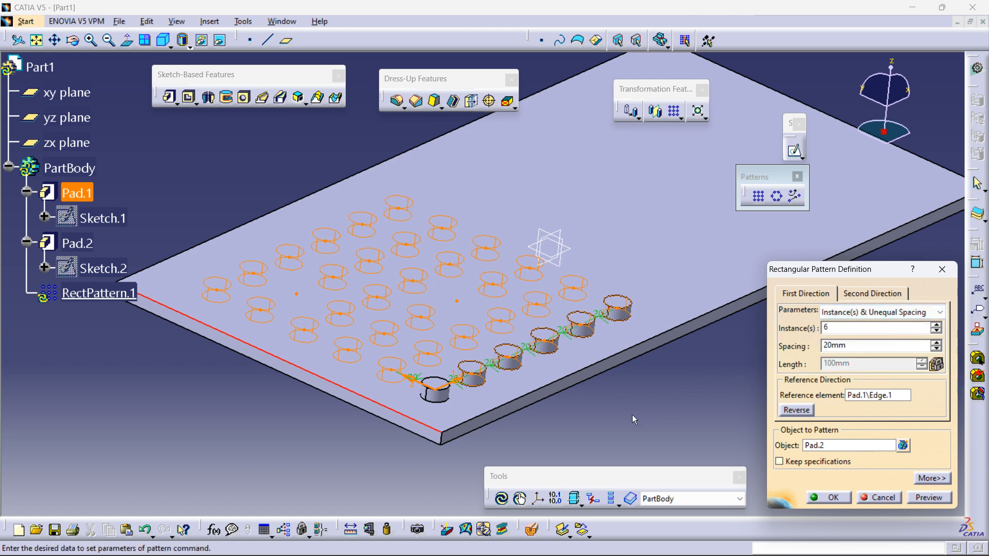
Step: Set the gap between the third and fourth instances to 50 mm and preview the pattern
{"action": "middle_click_drag", "start_coordinate": [604, 431], "coordinate": [543, 364]}
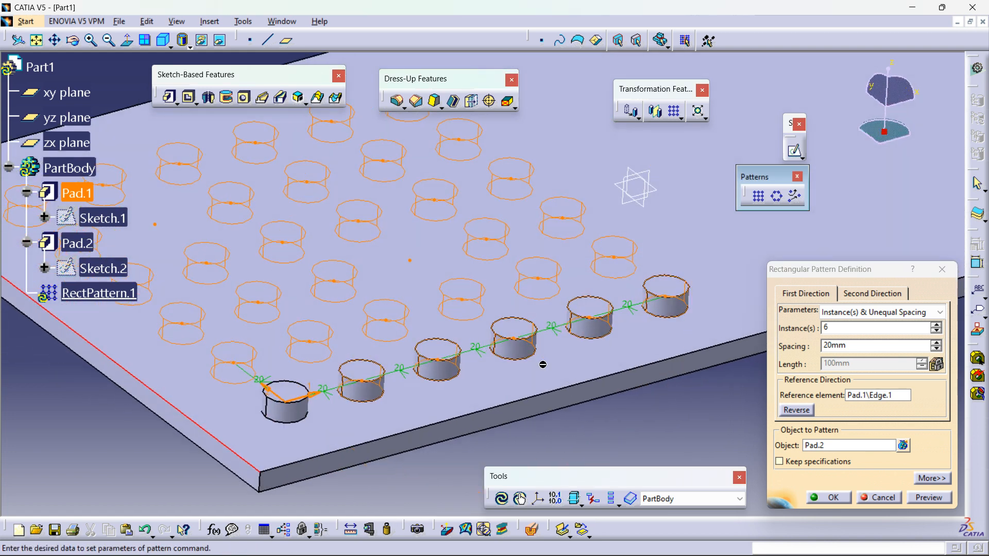
{"action": "double_click", "coordinate": [481, 351]}
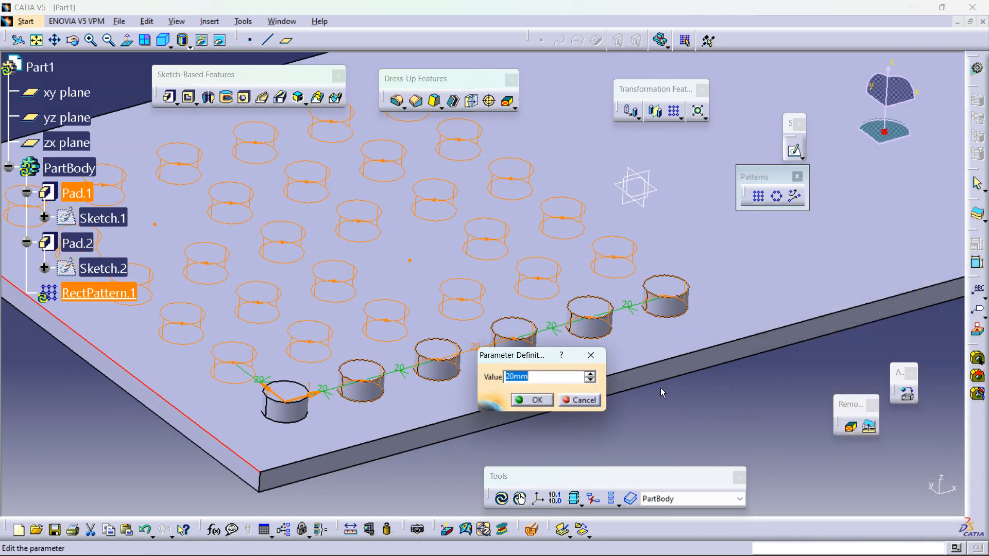
{"action": "type", "text": "50"}
{"action": "key", "text": "Return"}
{"action": "middle_click_drag", "start_coordinate": [650, 391], "coordinate": [913, 512]}
{"action": "left_click", "coordinate": [927, 497]}
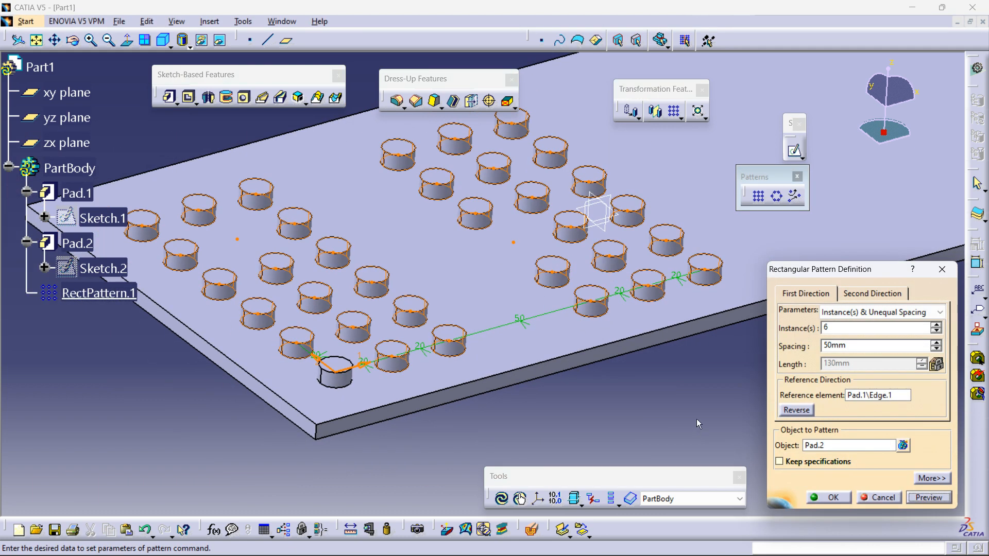
Step: Set the gap between the second and third instances to 25 mm and finish the rectangular pattern
{"action": "middle_click_drag", "start_coordinate": [697, 419], "coordinate": [649, 425]}
{"action": "double_click", "coordinate": [412, 344]}
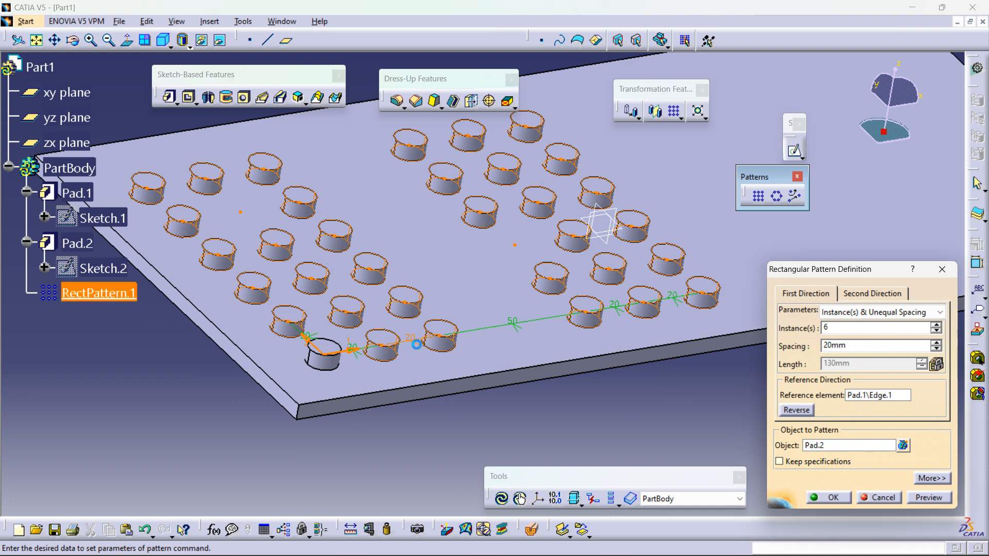
{"action": "type", "text": "25"}
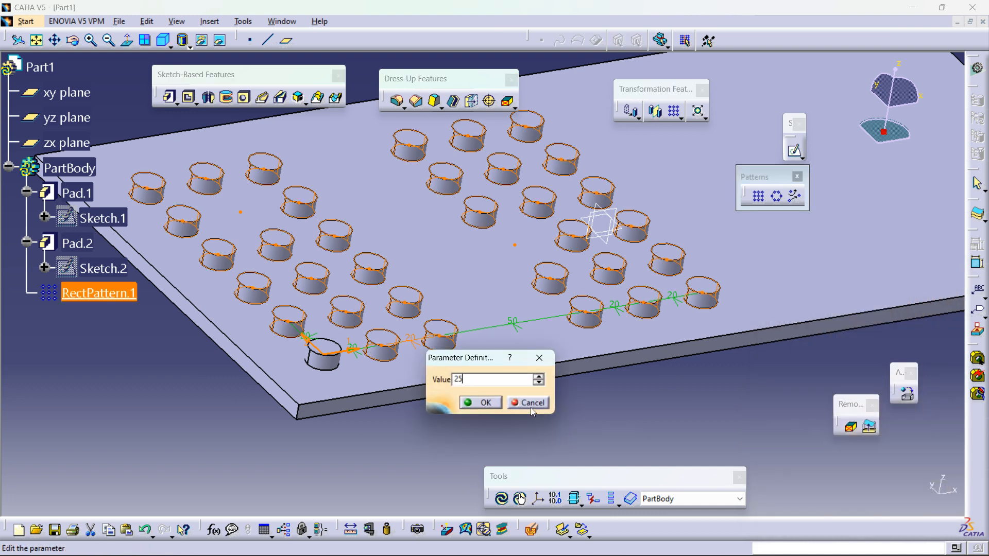
{"action": "left_click", "coordinate": [481, 403]}
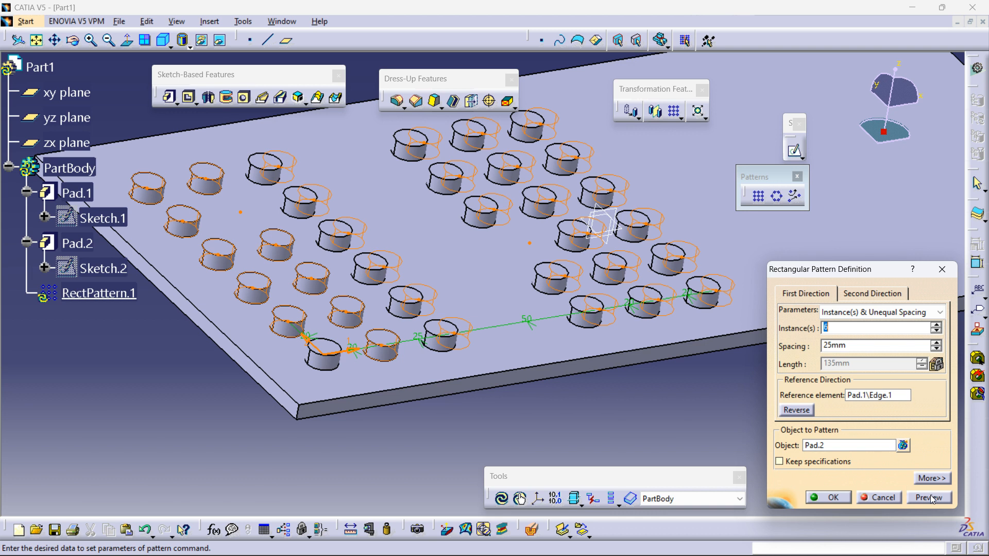
{"action": "middle_click_drag", "start_coordinate": [653, 347], "coordinate": [647, 326]}
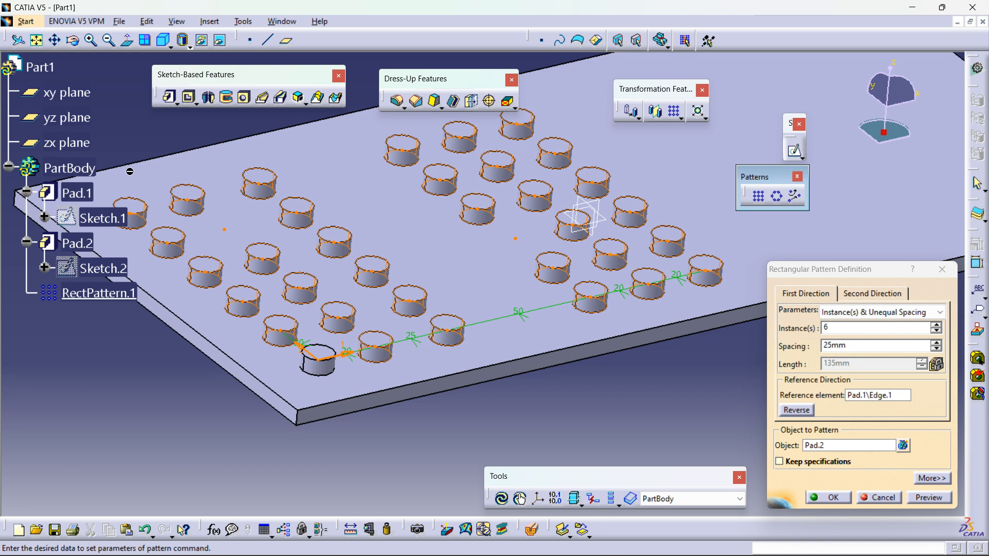
{"action": "left_click", "coordinate": [845, 446]}
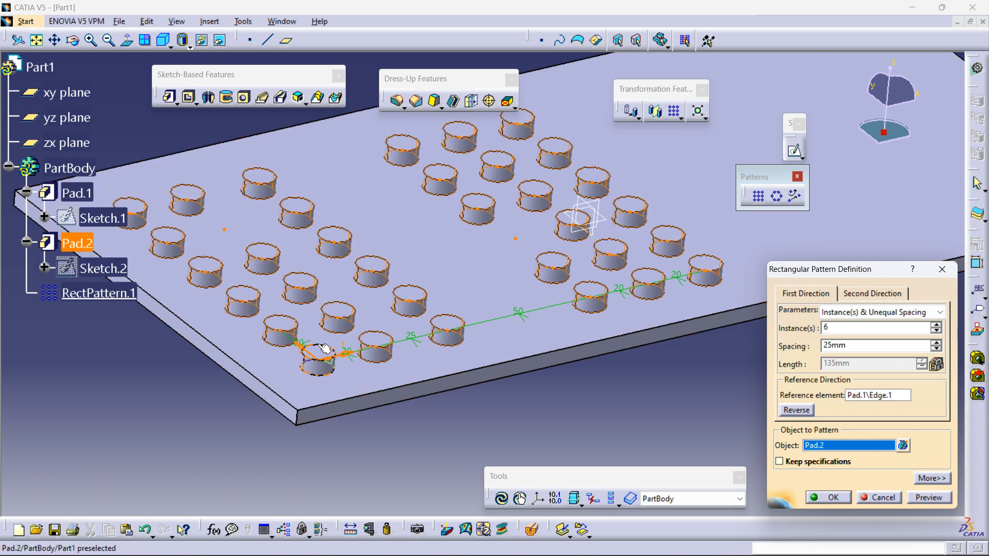
{"action": "left_click", "coordinate": [831, 498]}
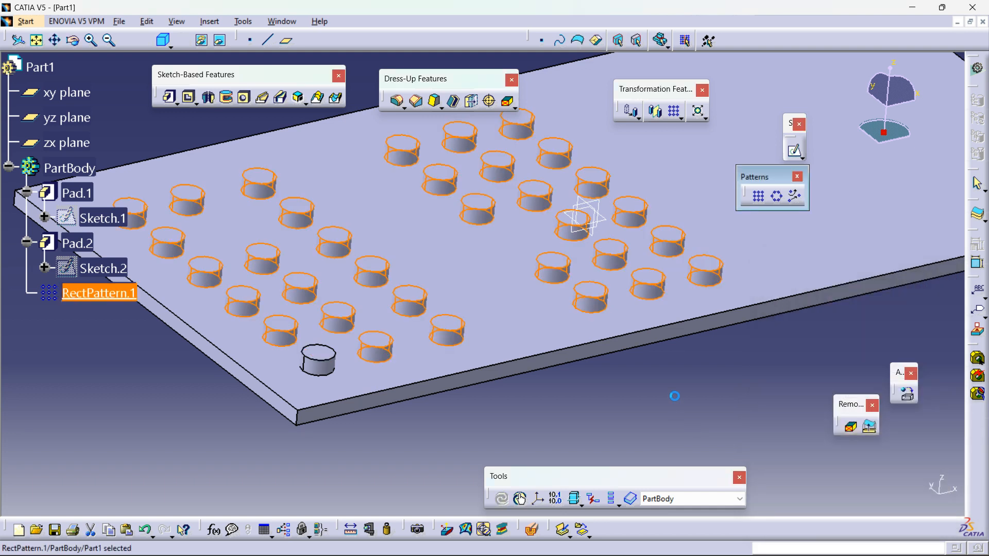
Step: Open a new sketch on the plate's top face
{"action": "left_click", "coordinate": [672, 377]}
{"action": "middle_click_drag", "start_coordinate": [686, 364], "coordinate": [715, 376]}
{"action": "left_click", "coordinate": [782, 202]}
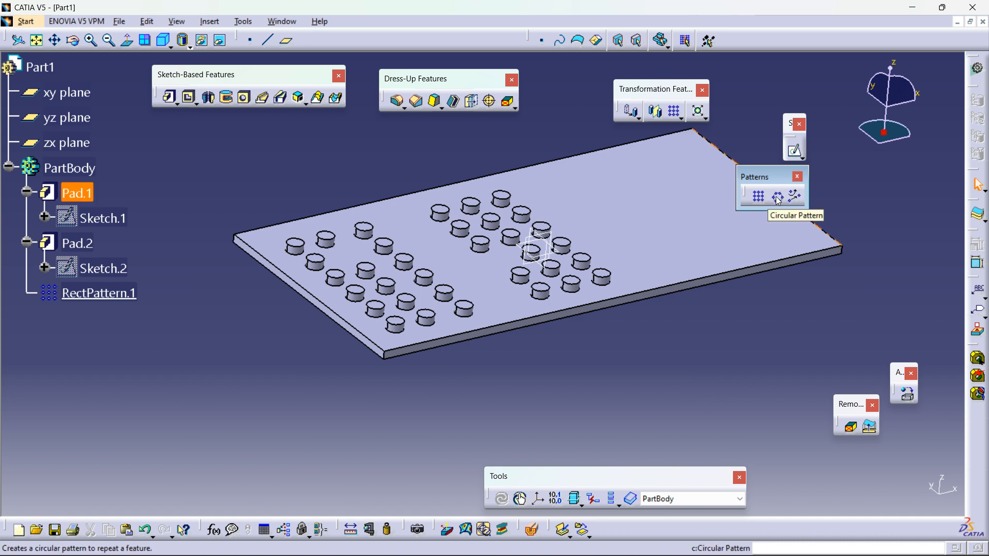
{"action": "middle_click_drag", "start_coordinate": [596, 349], "coordinate": [470, 365]}
{"action": "middle_click_drag", "start_coordinate": [708, 249], "coordinate": [557, 226]}
{"action": "left_click", "coordinate": [483, 263]}
{"action": "left_click", "coordinate": [794, 151]}
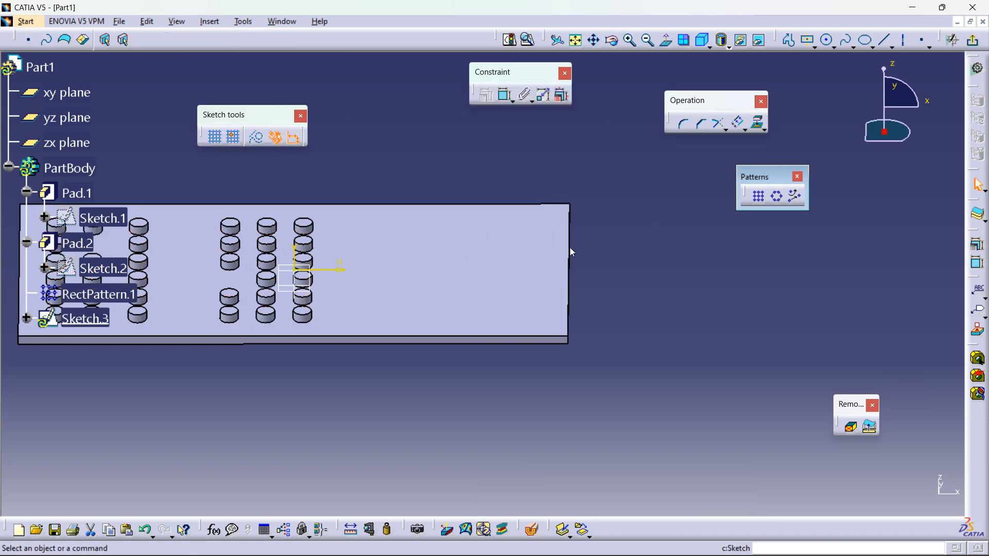
{"action": "mouse_move", "coordinate": [620, 254]}
{"action": "middle_mouse_down"}
{"action": "mouse_move", "coordinate": [680, 258]}
{"action": "mouse_move", "coordinate": [608, 244]}
{"action": "middle_mouse_up"}
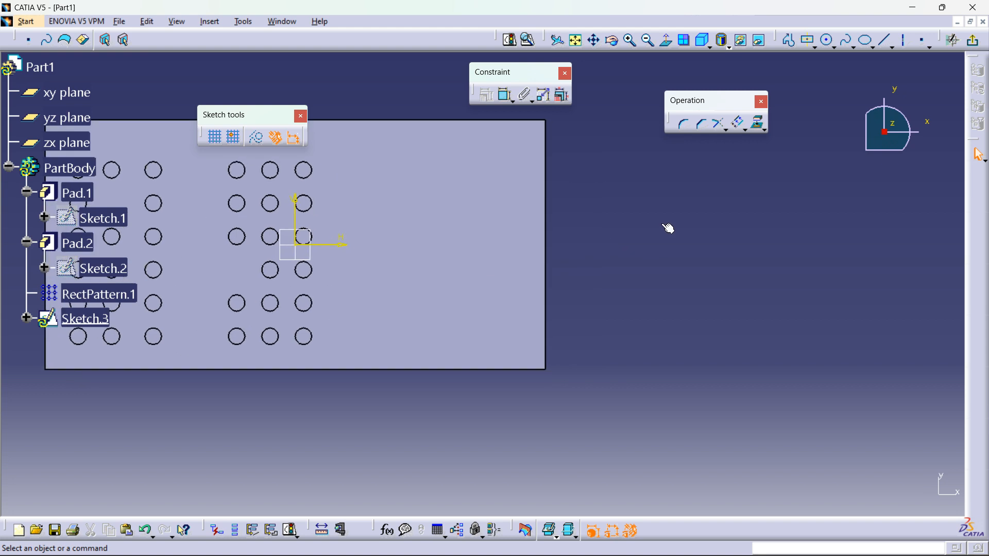
Step: Sketch a circle about 17 mm in radius right of the pins, leave the sketcher and pocket it
{"action": "left_click", "coordinate": [827, 40]}
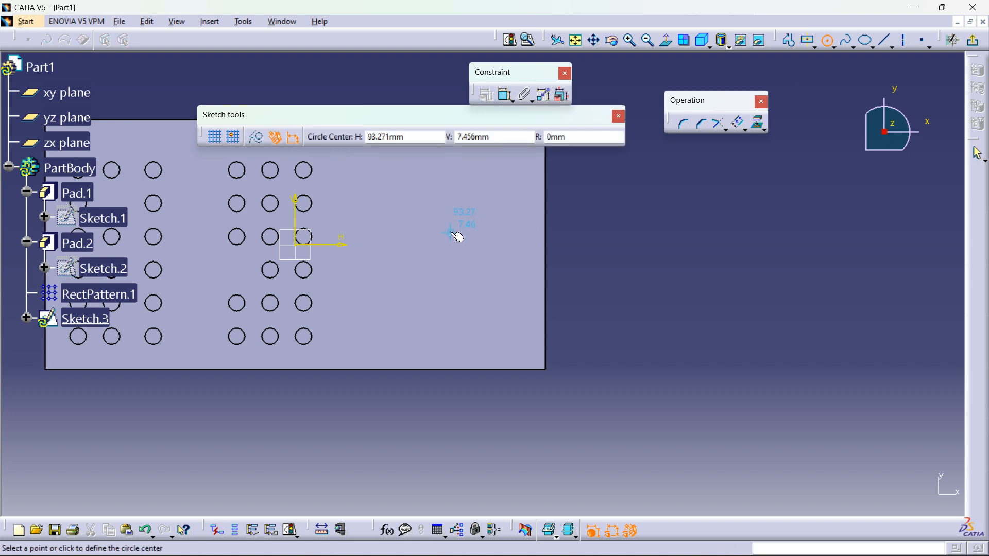
{"action": "left_click", "coordinate": [458, 244]}
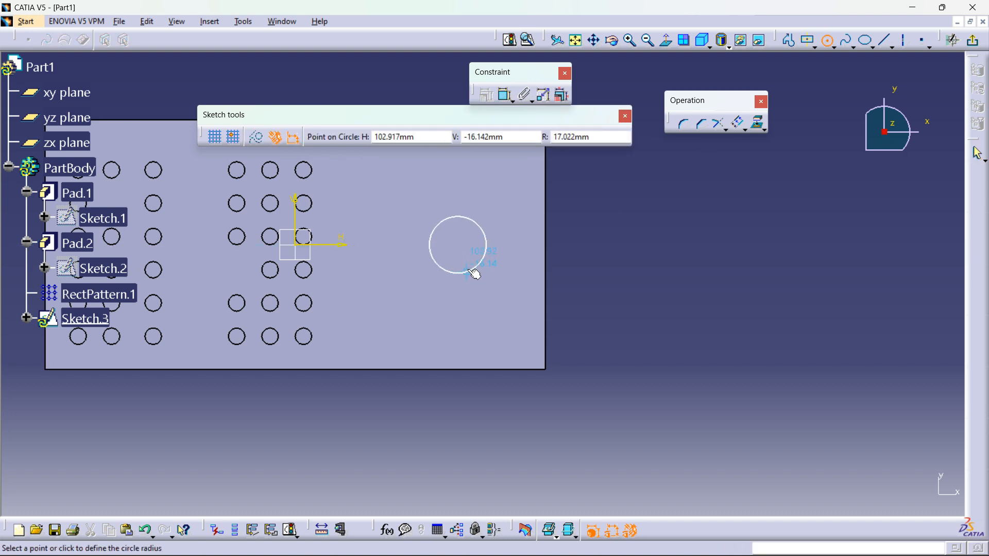
{"action": "left_click", "coordinate": [472, 266]}
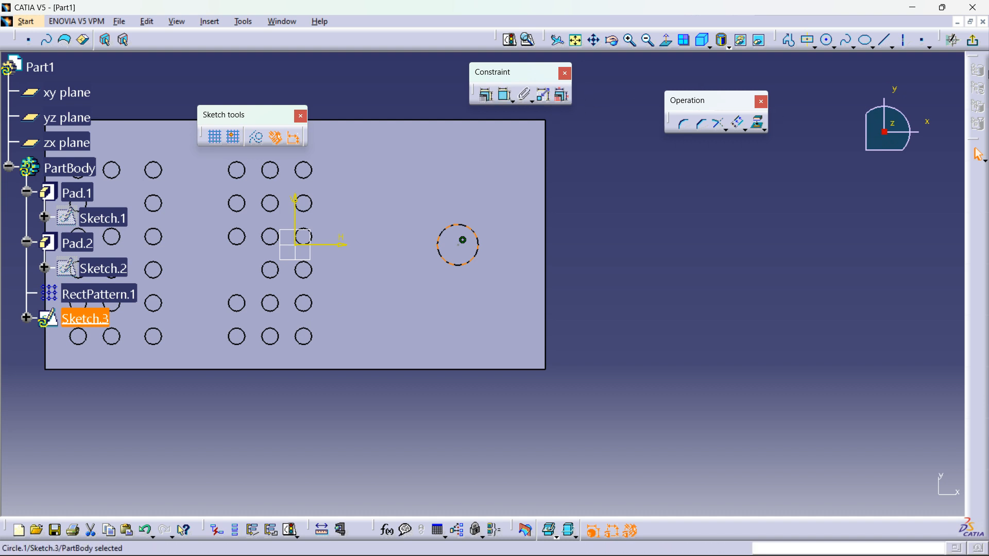
{"action": "left_click", "coordinate": [974, 45]}
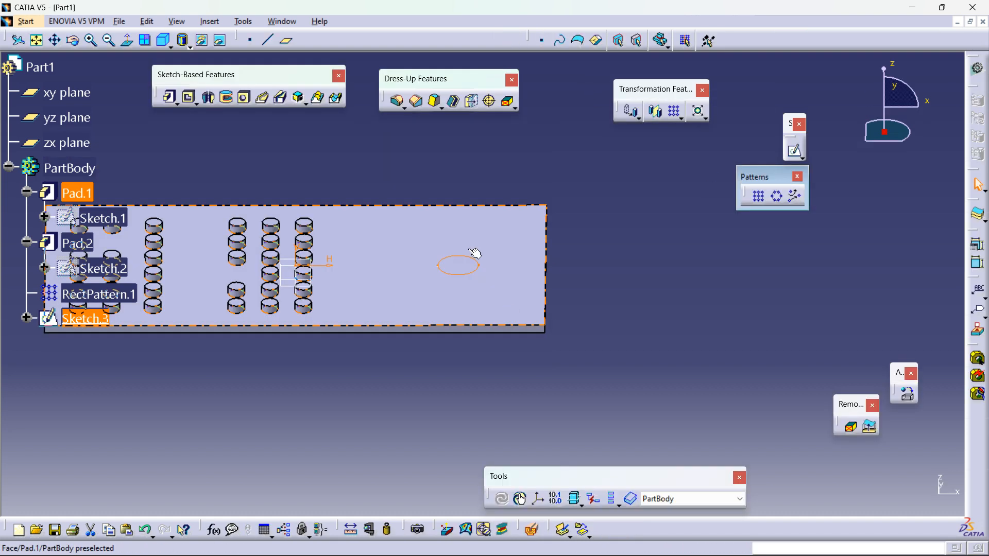
{"action": "left_click", "coordinate": [189, 98]}
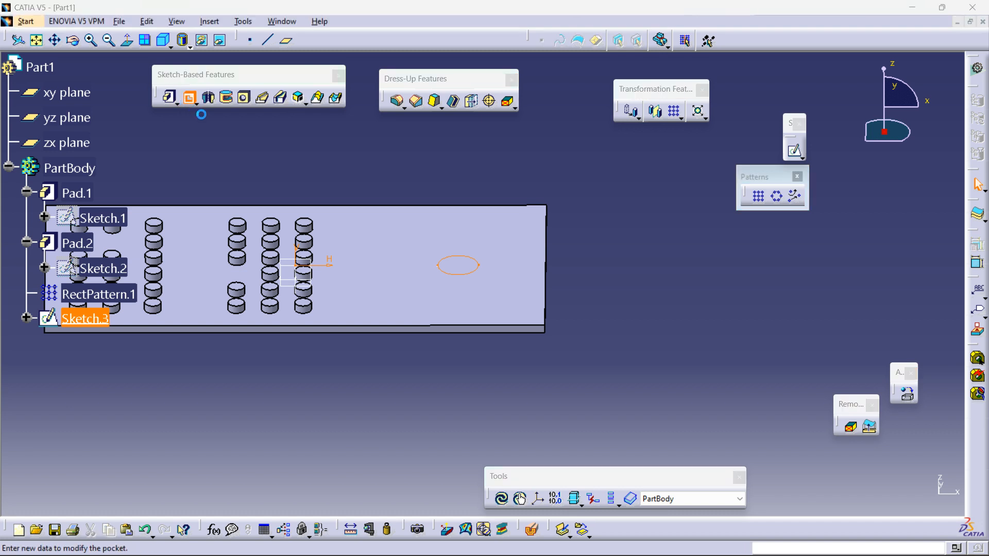
{"action": "left_click", "coordinate": [726, 415]}
Step: Open a sketch on the plate's top face and draw a circle about 23 mm in radius around the pocket
{"action": "left_click", "coordinate": [522, 263]}
{"action": "left_click", "coordinate": [794, 151]}
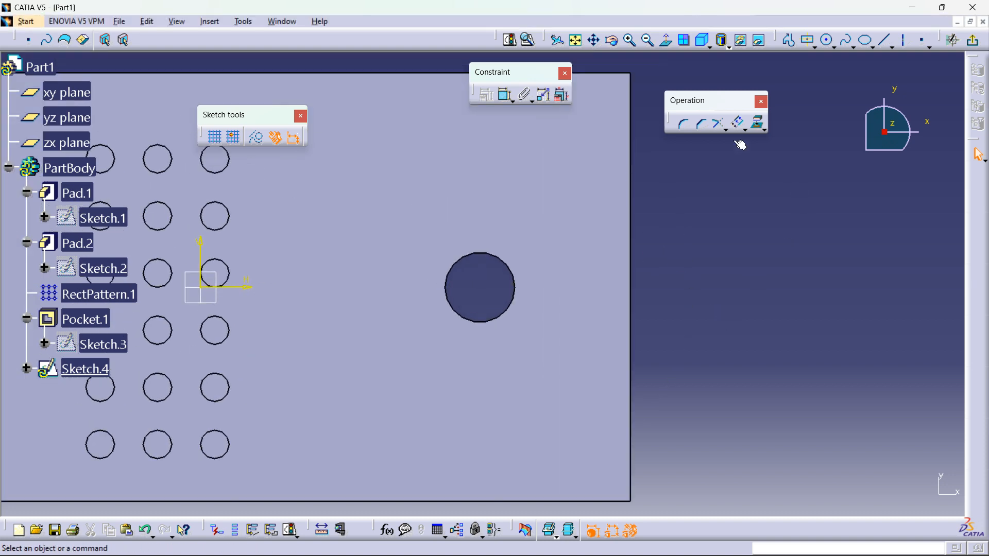
{"action": "left_click", "coordinate": [827, 41]}
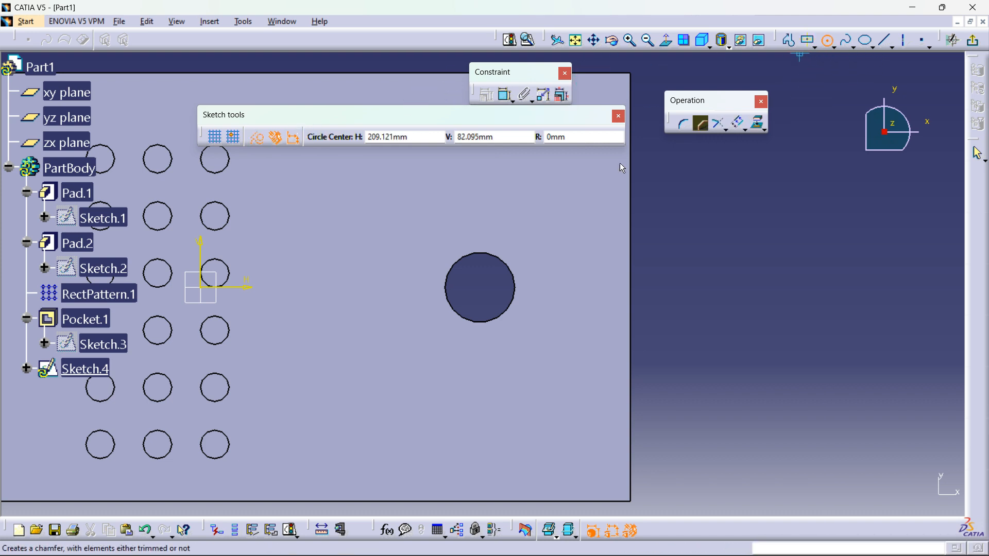
{"action": "left_click", "coordinate": [487, 291]}
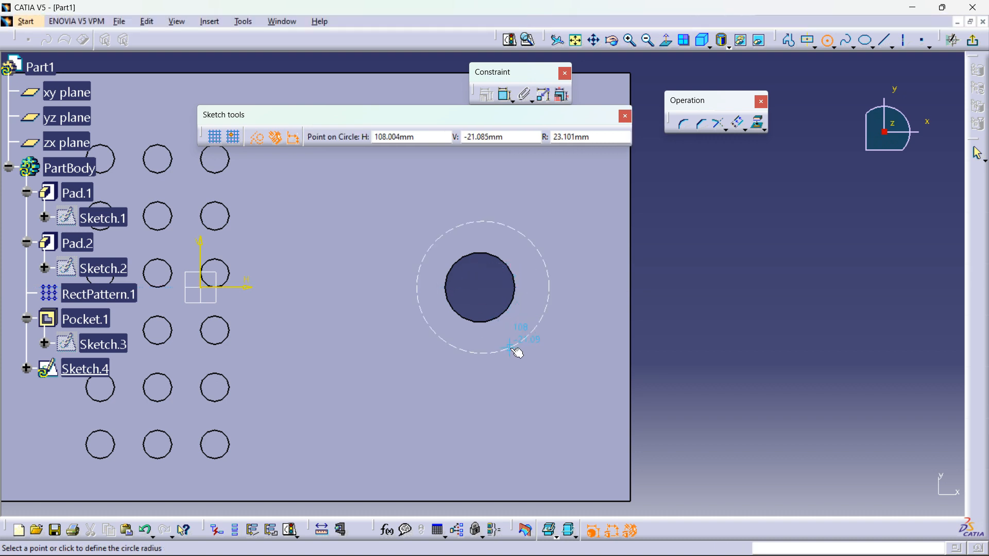
{"action": "left_click", "coordinate": [521, 341]}
Step: Make the new circle concentric with the pocket's edge
{"action": "left_click", "coordinate": [502, 315]}
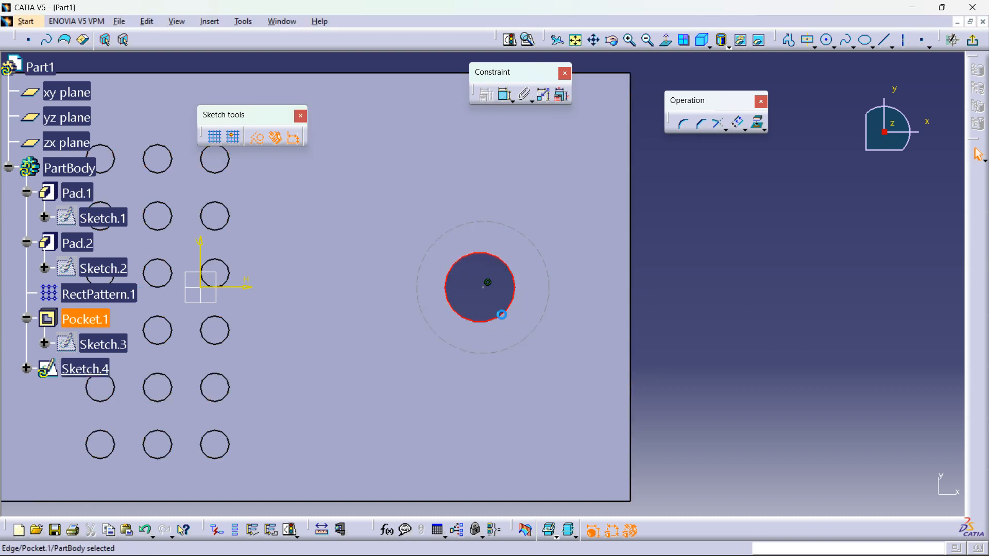
{"action": "left_click", "coordinate": [534, 335], "text": "ctrl"}
{"action": "left_click", "coordinate": [492, 100]}
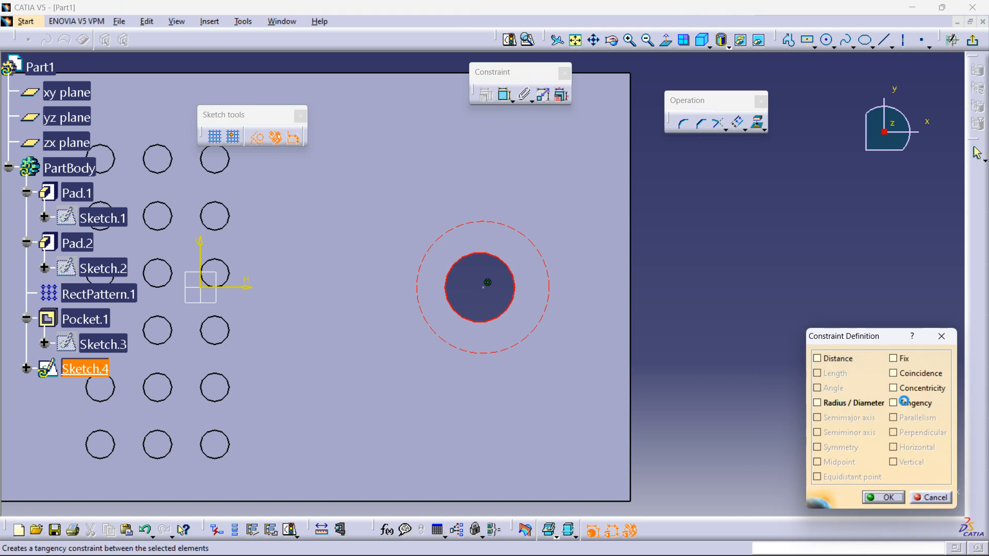
{"action": "left_click", "coordinate": [894, 388]}
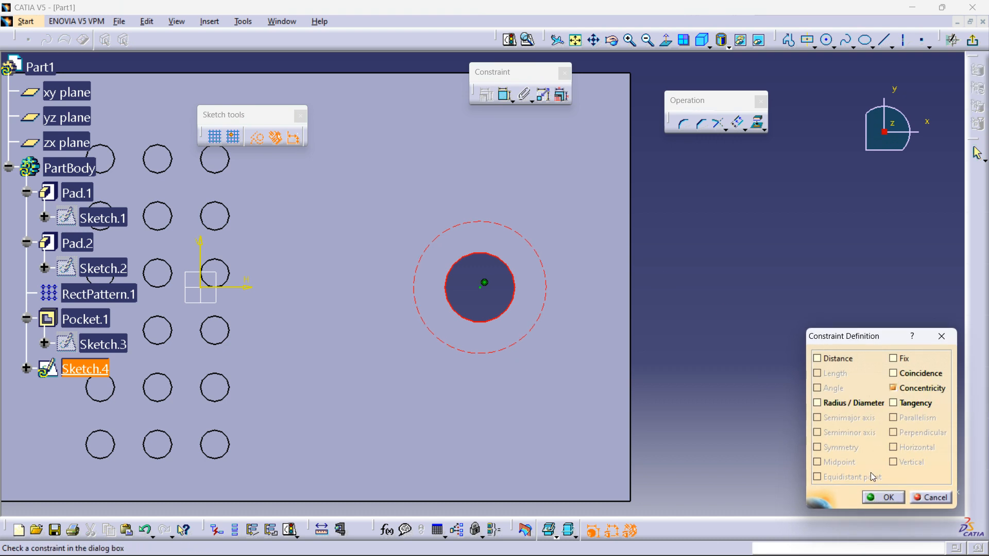
{"action": "left_click", "coordinate": [882, 498]}
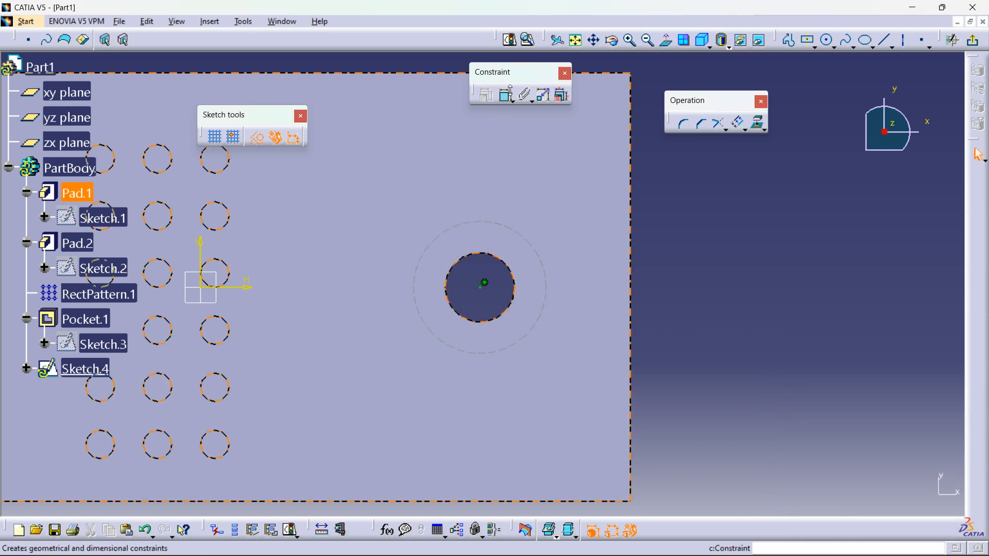
Step: Dimension the outer circle's diameter to 50 mm
{"action": "left_click", "coordinate": [506, 96]}
{"action": "left_click", "coordinate": [544, 256]}
{"action": "left_click", "coordinate": [674, 215]}
{"action": "double_click", "coordinate": [676, 214]}
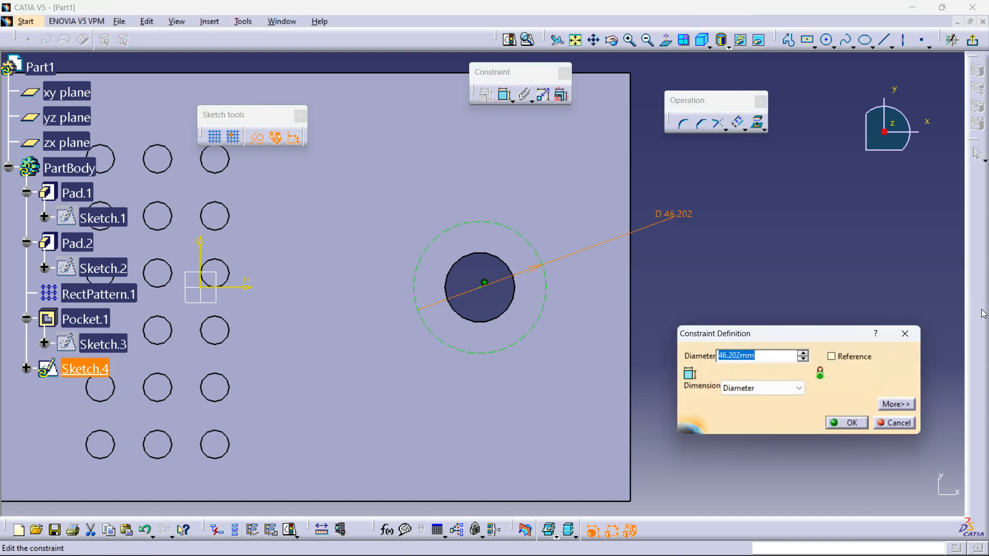
{"action": "type", "text": "50"}
{"action": "key", "text": "Return"}
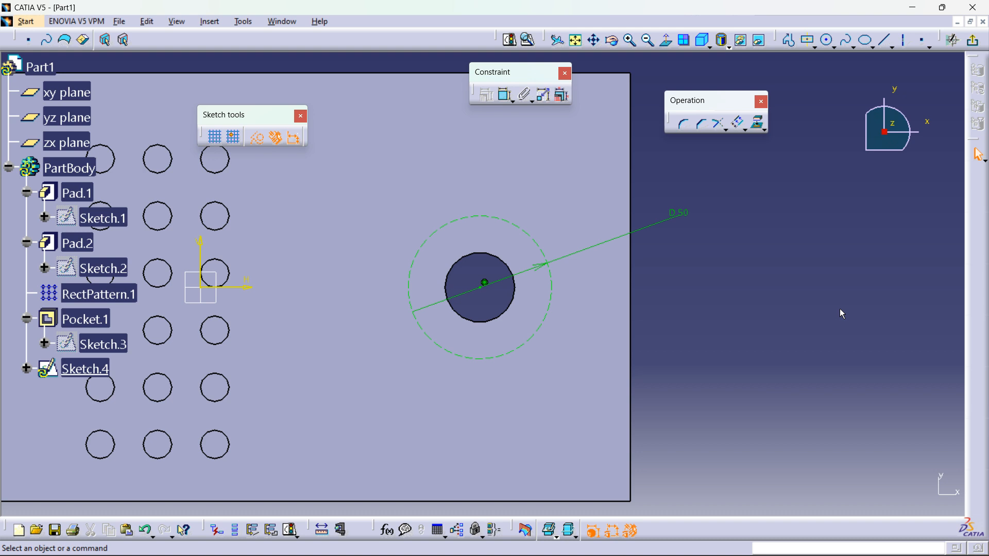
Step: Draw a horizontal axis from the circle centre towards the right
{"action": "left_click", "coordinate": [906, 43]}
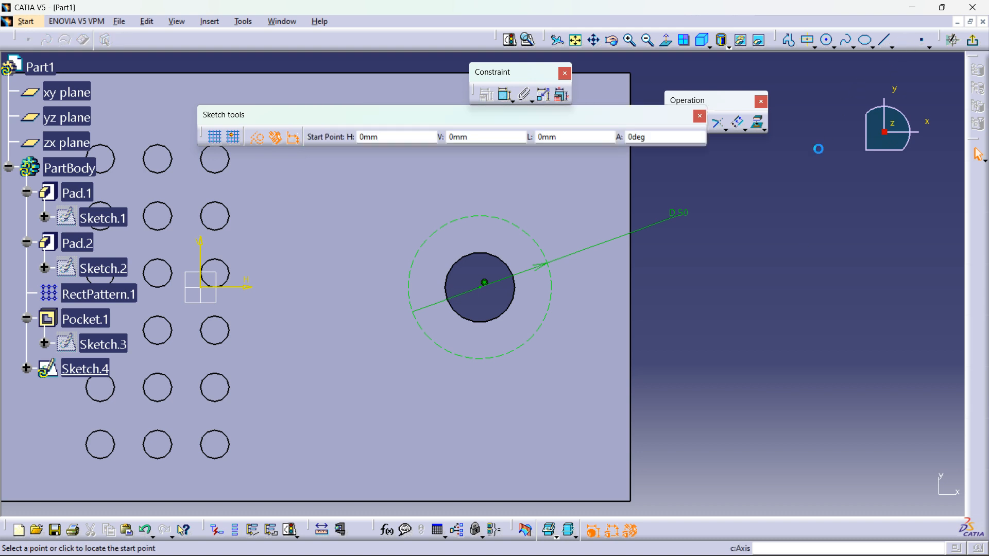
{"action": "left_click", "coordinate": [485, 283]}
{"action": "left_click", "coordinate": [711, 286]}
Step: Make the axis's end point coincident with the 50 mm circle
{"action": "left_click", "coordinate": [765, 341]}
{"action": "left_click", "coordinate": [551, 303]}
{"action": "left_click", "coordinate": [712, 288], "text": "ctrl"}
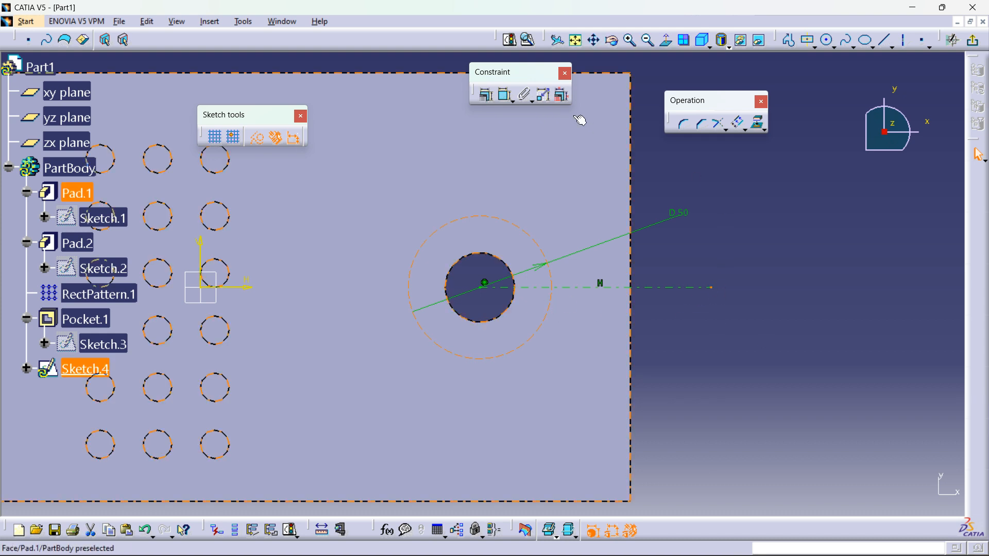
{"action": "left_click", "coordinate": [488, 97]}
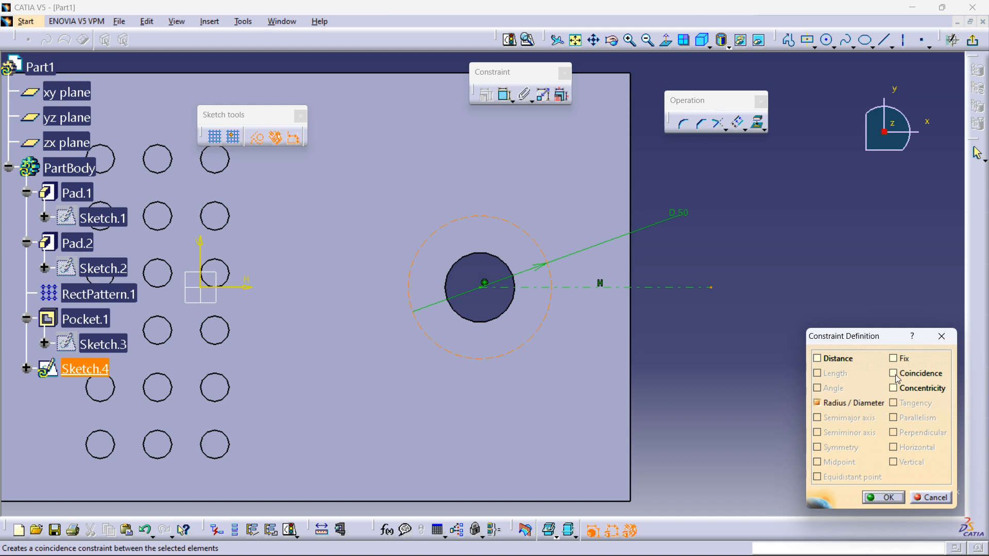
{"action": "left_click", "coordinate": [894, 374]}
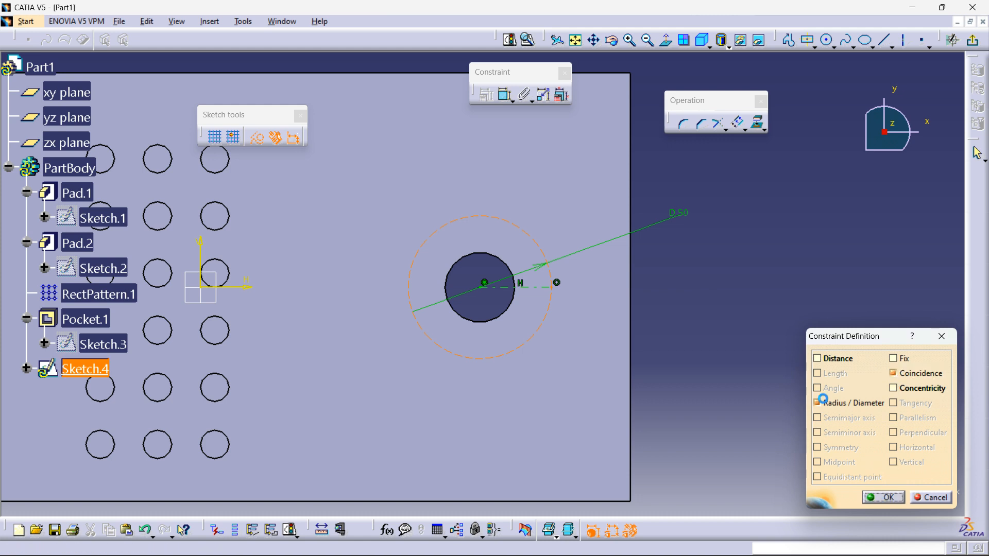
{"action": "left_click", "coordinate": [895, 498]}
Step: Sketch a small circle centred on the axis's end point
{"action": "middle_click_drag", "start_coordinate": [772, 250], "coordinate": [773, 238]}
{"action": "left_click", "coordinate": [827, 42]}
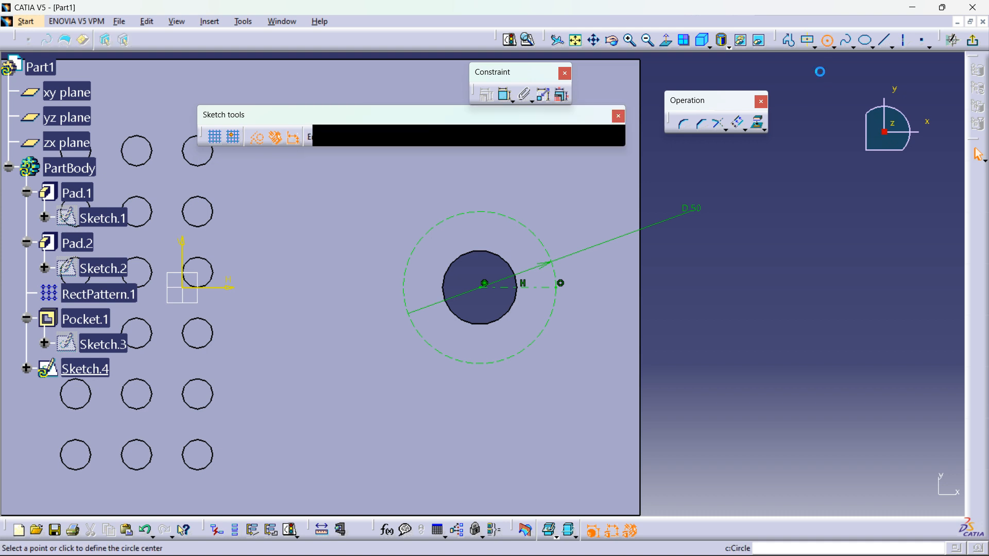
{"action": "left_click", "coordinate": [560, 289]}
{"action": "left_click", "coordinate": [564, 301]}
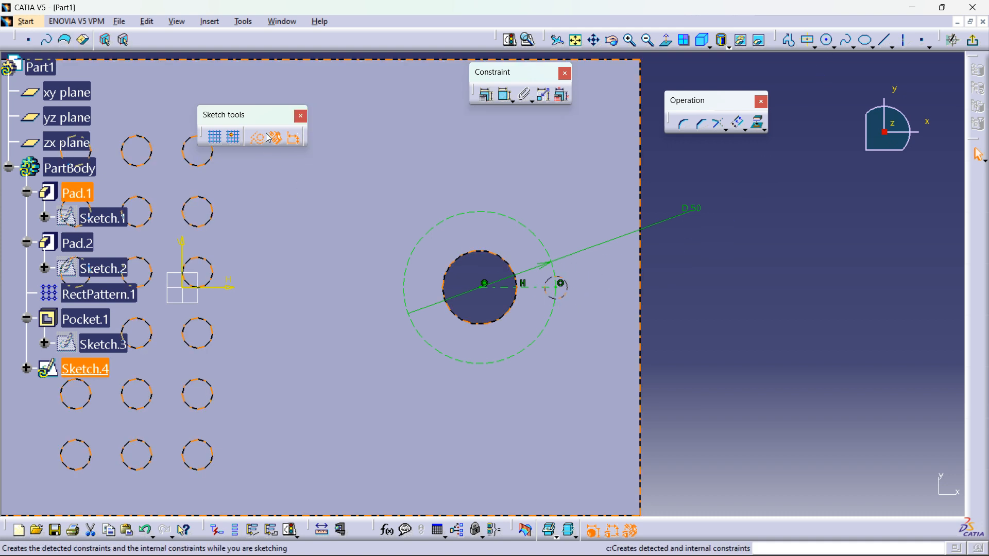
Step: Dimension the small circle's diameter to 6 mm
{"action": "left_click", "coordinate": [732, 281]}
{"action": "left_click", "coordinate": [506, 94]}
{"action": "left_click", "coordinate": [564, 292]}
{"action": "left_click", "coordinate": [675, 245]}
{"action": "double_click", "coordinate": [674, 240]}
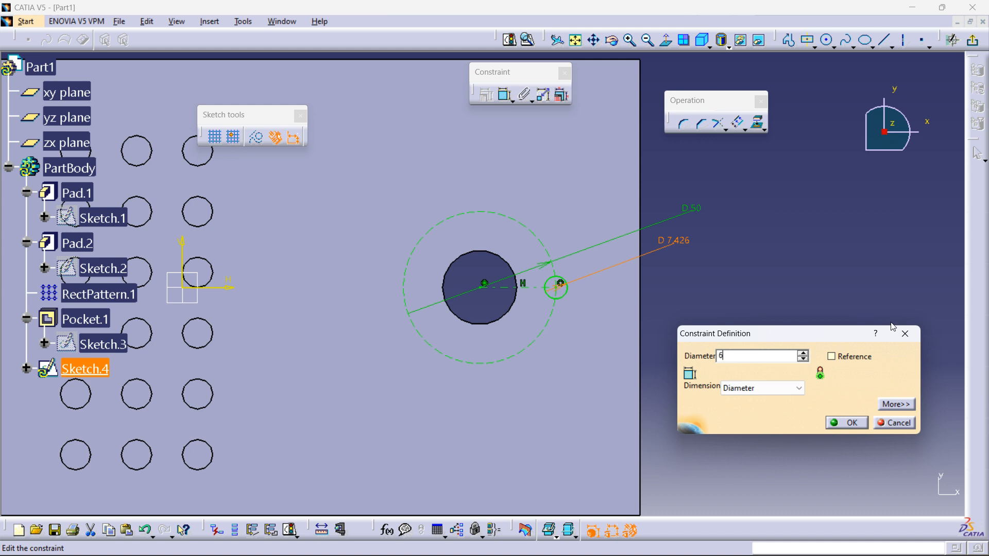
{"action": "type", "text": "6"}
{"action": "key", "text": "Return"}
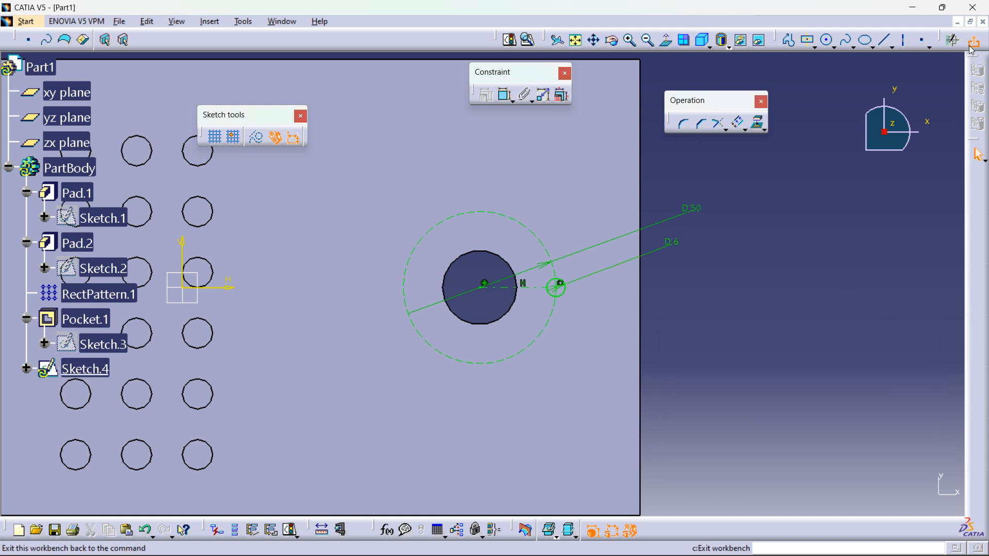
Step: Leave the sketcher and pad the small circle sketch 5 mm to create a pin
{"action": "left_click", "coordinate": [973, 46]}
{"action": "left_click", "coordinate": [159, 97]}
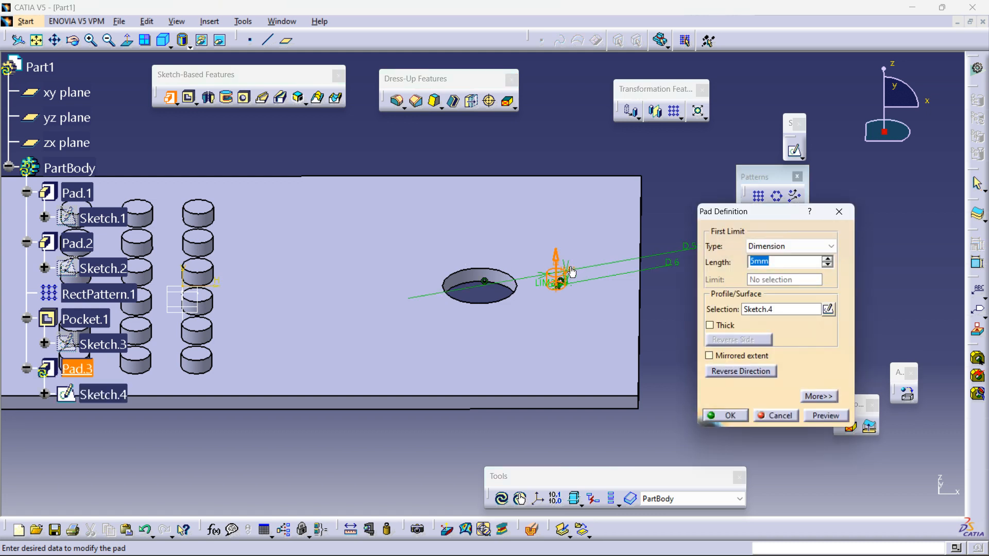
{"action": "left_click", "coordinate": [726, 415]}
Step: Start a Circular Pattern and choose the new pin as the object to pattern
{"action": "middle_click_drag", "start_coordinate": [494, 302], "coordinate": [740, 335]}
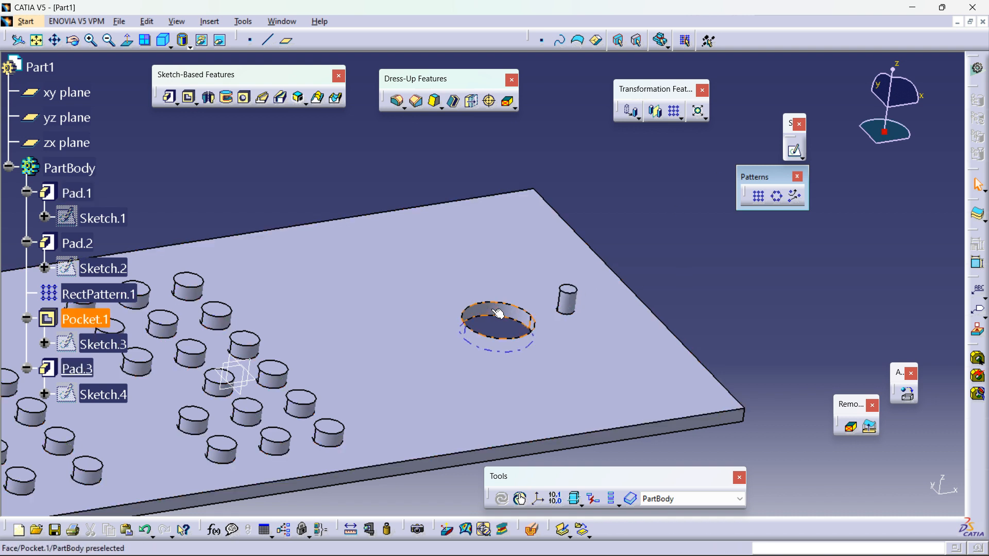
{"action": "left_click", "coordinate": [778, 198]}
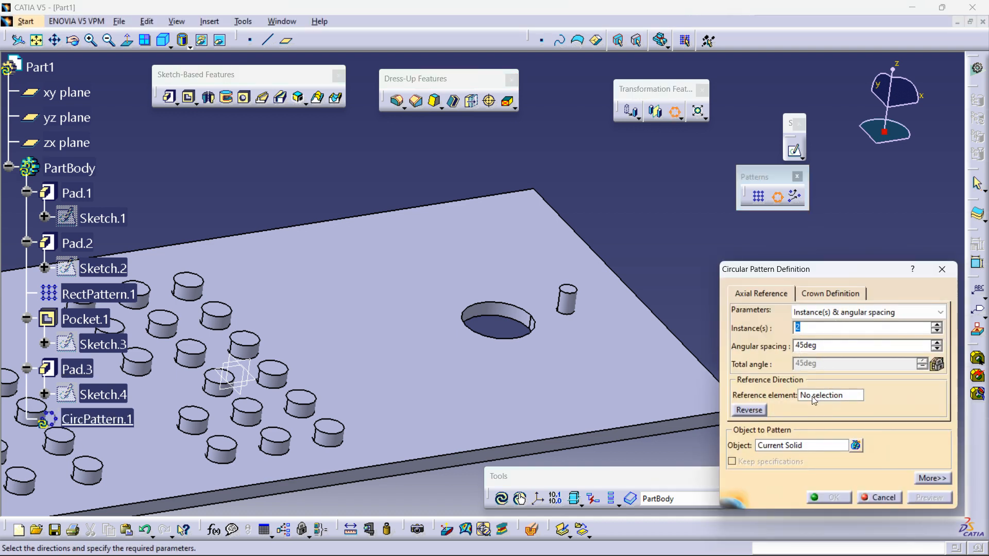
{"action": "left_click", "coordinate": [789, 446]}
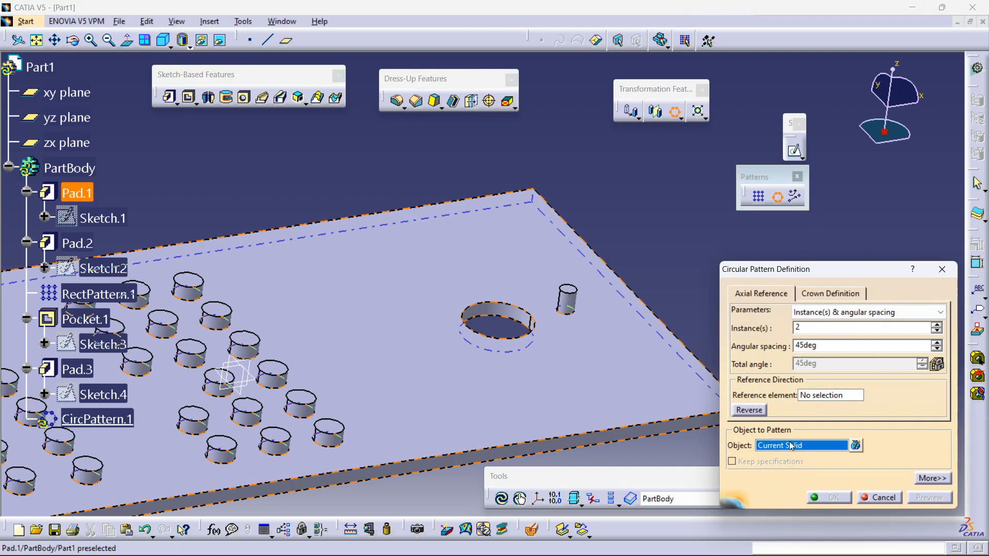
{"action": "left_click", "coordinate": [572, 304]}
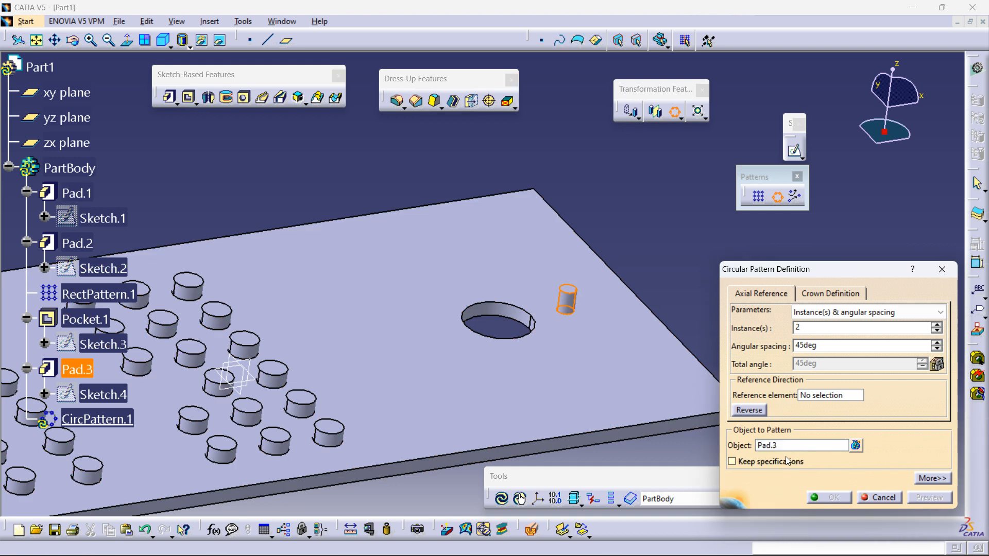
Step: Pick a plate edge as the pattern's reference direction and raise the instances to 4
{"action": "left_click", "coordinate": [820, 400]}
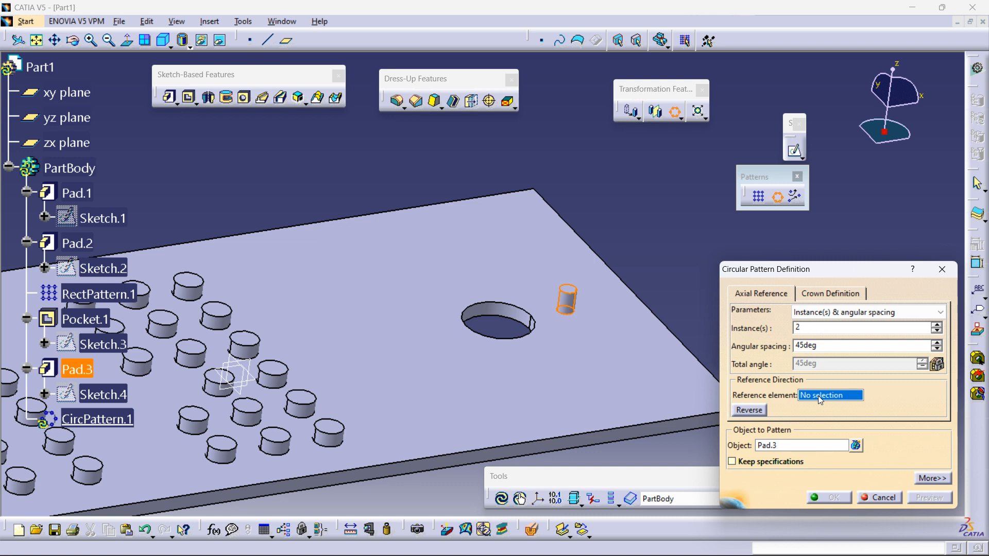
{"action": "middle_click_drag", "start_coordinate": [633, 419], "coordinate": [479, 302]}
{"action": "left_click", "coordinate": [591, 299]}
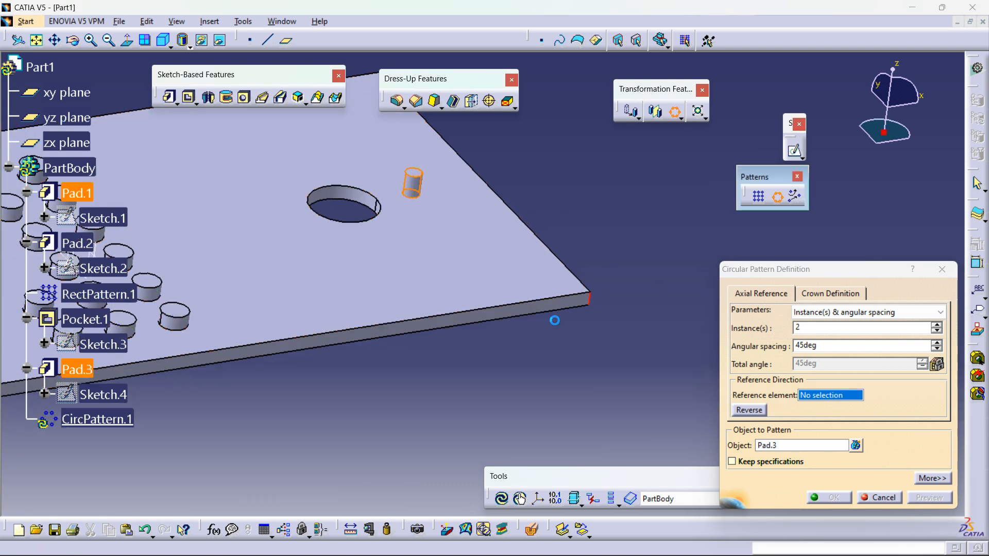
{"action": "middle_click_drag", "start_coordinate": [525, 327], "coordinate": [570, 360]}
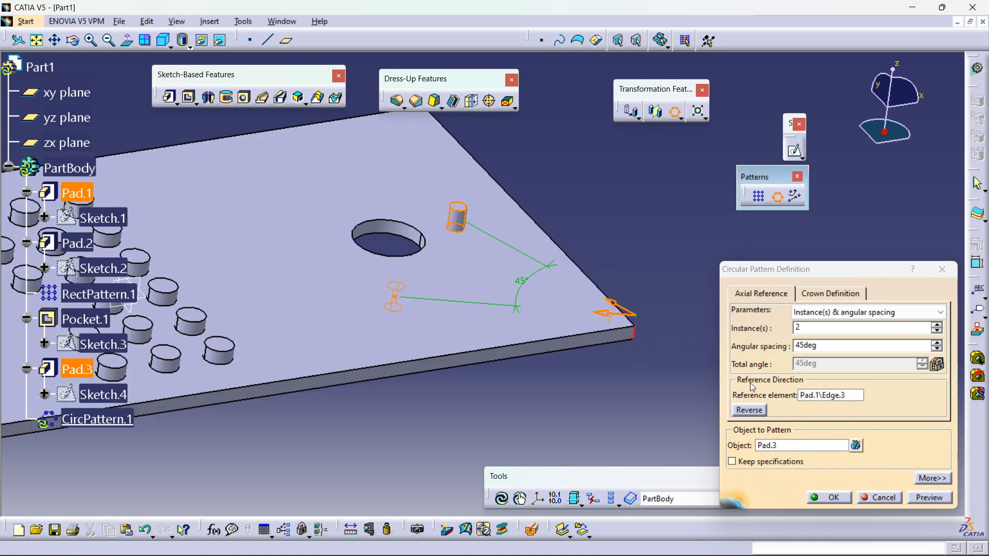
{"action": "left_click", "coordinate": [937, 325]}
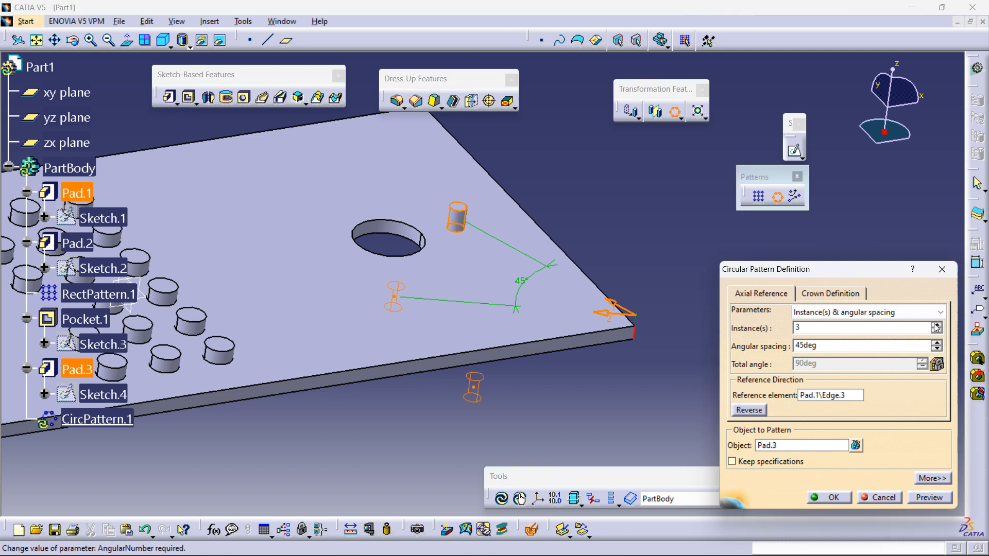
Step: Set the pattern's reference element to the pocket's cylindrical face
{"action": "left_click", "coordinate": [823, 397]}
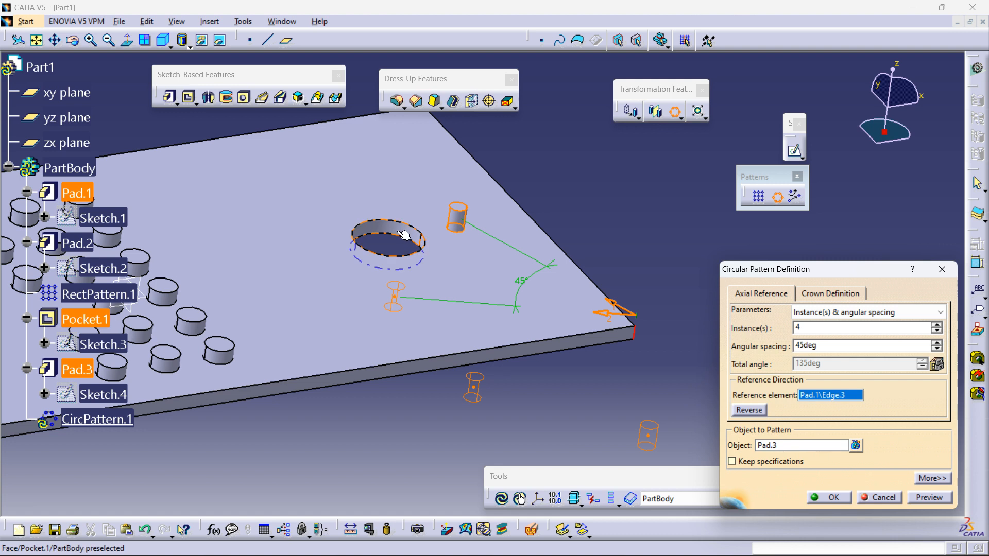
{"action": "middle_click_drag", "start_coordinate": [481, 315], "coordinate": [614, 439]}
{"action": "middle_click_drag", "start_coordinate": [534, 345], "coordinate": [464, 276]}
{"action": "left_click", "coordinate": [449, 309]}
{"action": "middle_click_drag", "start_coordinate": [522, 319], "coordinate": [490, 336]}
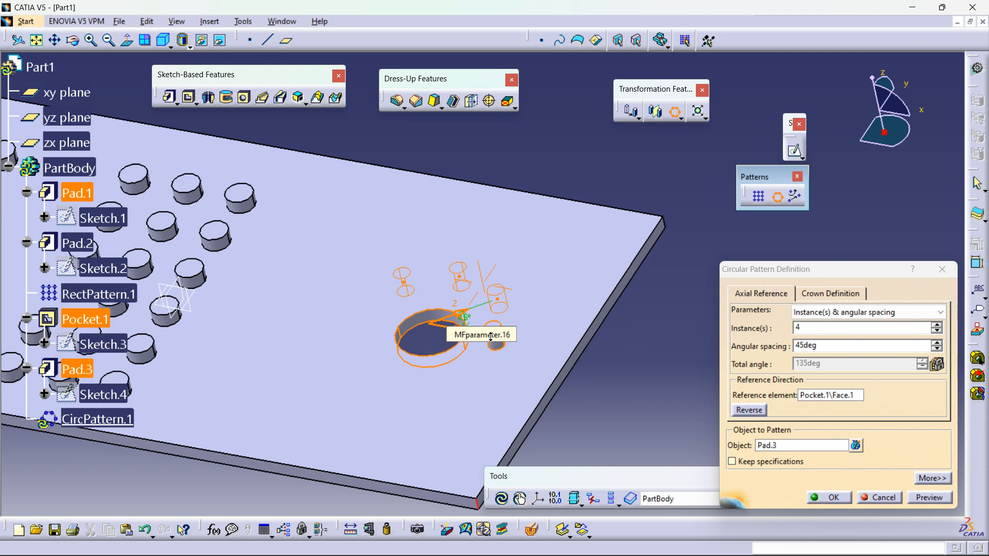
Step: Keep Instance(s) & angular spacing and set 7 instances with 35deg angular spacing
{"action": "left_click", "coordinate": [819, 313]}
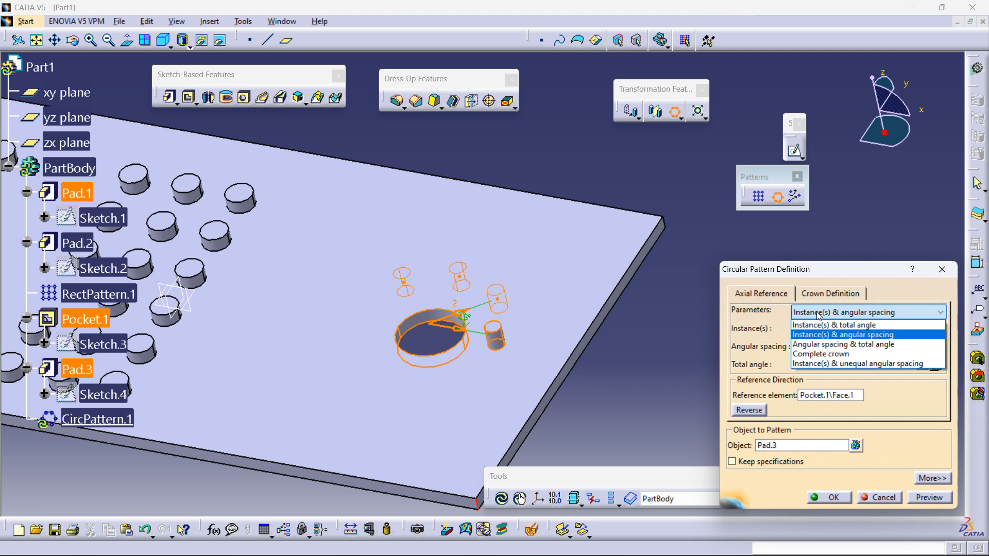
{"action": "left_click", "coordinate": [846, 334]}
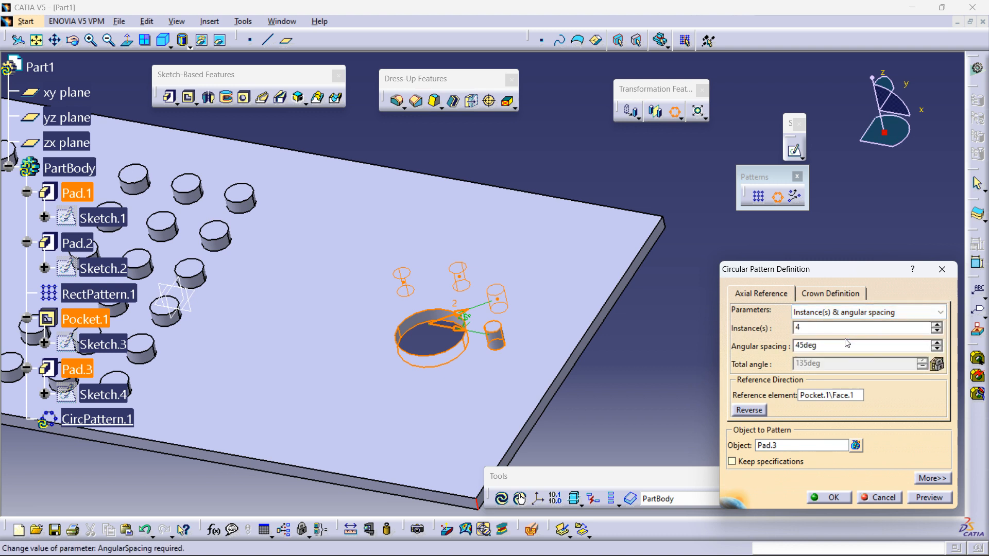
{"action": "left_click", "coordinate": [936, 324]}
{"action": "left_click", "coordinate": [937, 351]}
{"action": "left_click", "coordinate": [937, 350]}
{"action": "left_click", "coordinate": [936, 324]}
{"action": "left_click", "coordinate": [937, 324]}
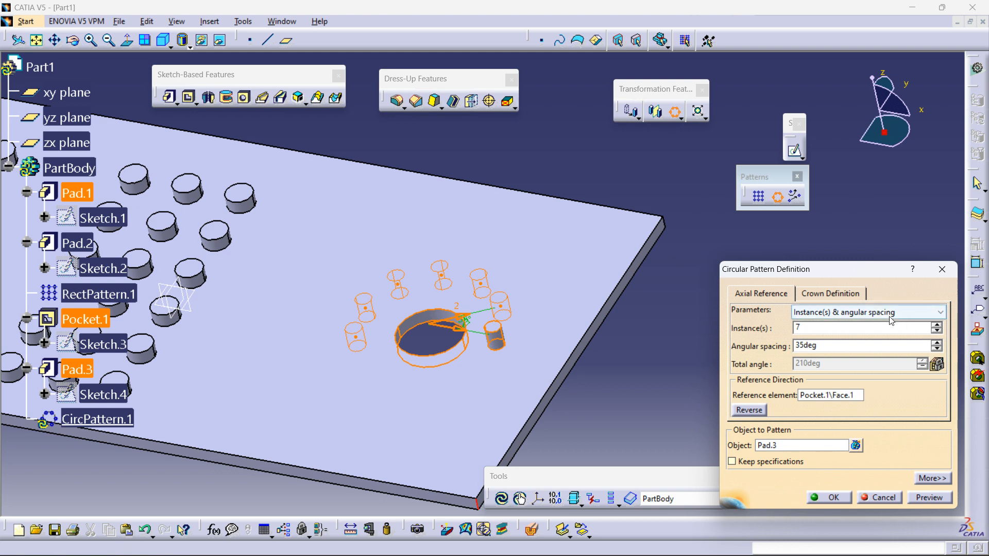
Step: Switch to Angular spacing & total angle, set total angle 180 and spacing 20 deg, and preview
{"action": "left_click", "coordinate": [917, 312]}
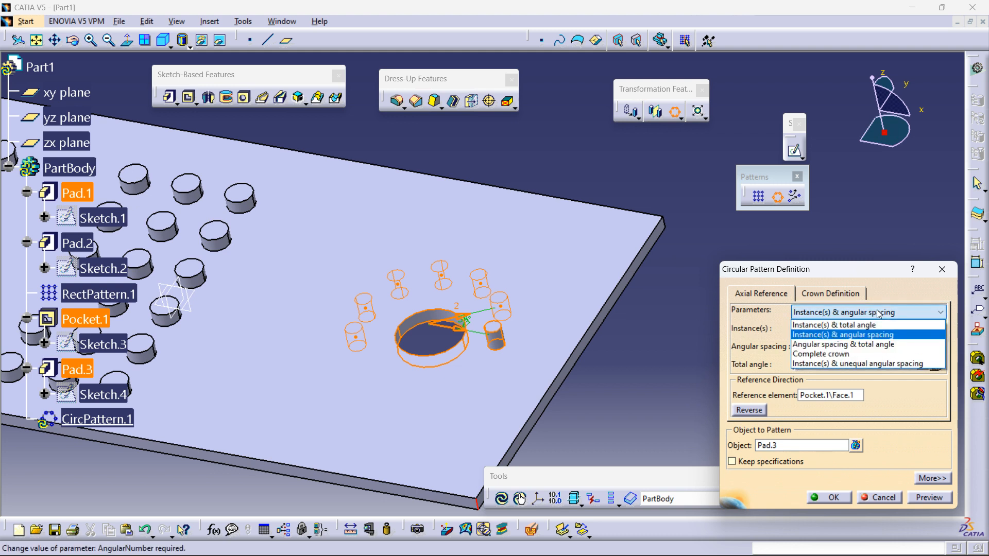
{"action": "left_click", "coordinate": [874, 345]}
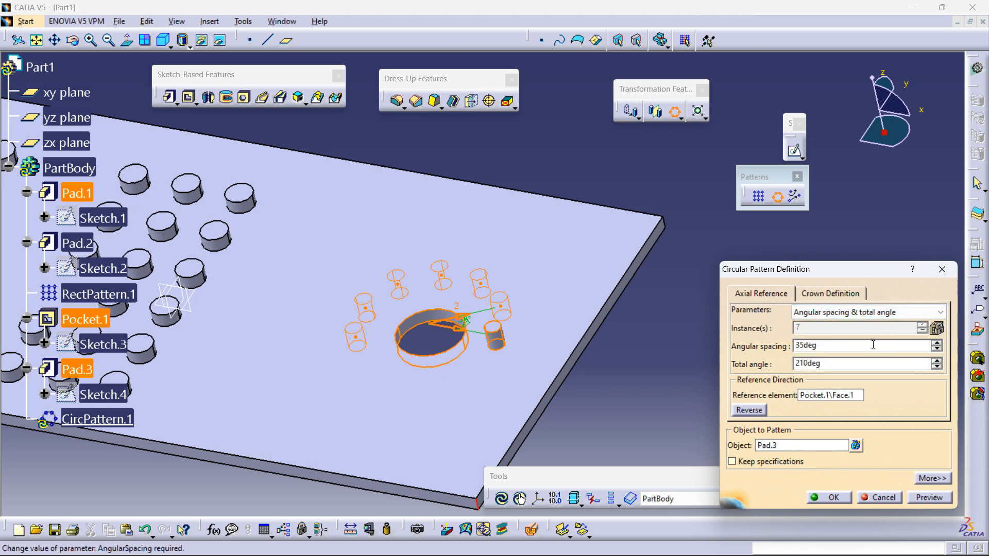
{"action": "double_click", "coordinate": [836, 363]}
{"action": "type", "text": "180"}
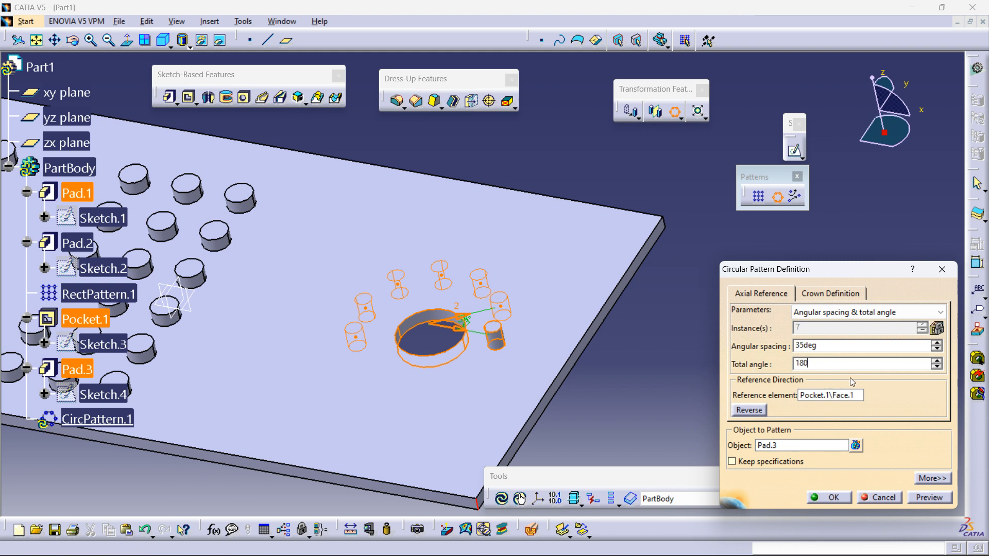
{"action": "double_click", "coordinate": [824, 345]}
{"action": "type", "text": "20"}
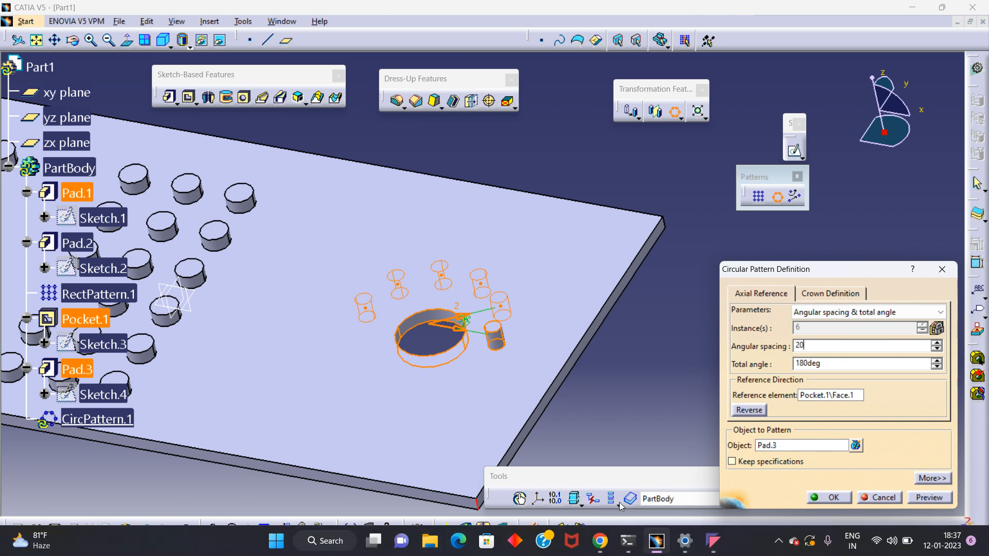
{"action": "left_click", "coordinate": [930, 498]}
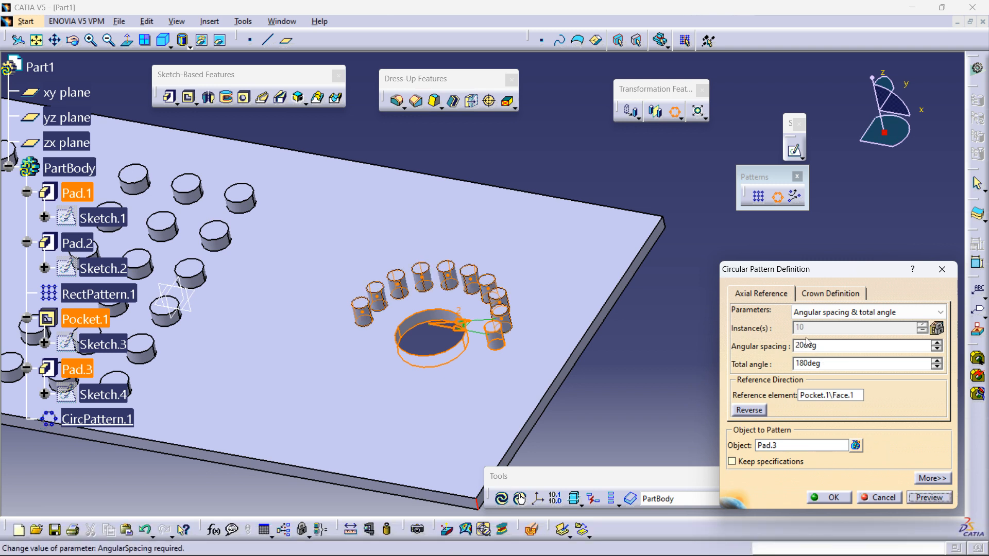
Step: Switch to Instance(s) & total angle, set 360 deg total and 8 instances, and confirm the pattern
{"action": "middle_click_drag", "start_coordinate": [423, 333], "coordinate": [458, 350]}
{"action": "left_click", "coordinate": [834, 313]}
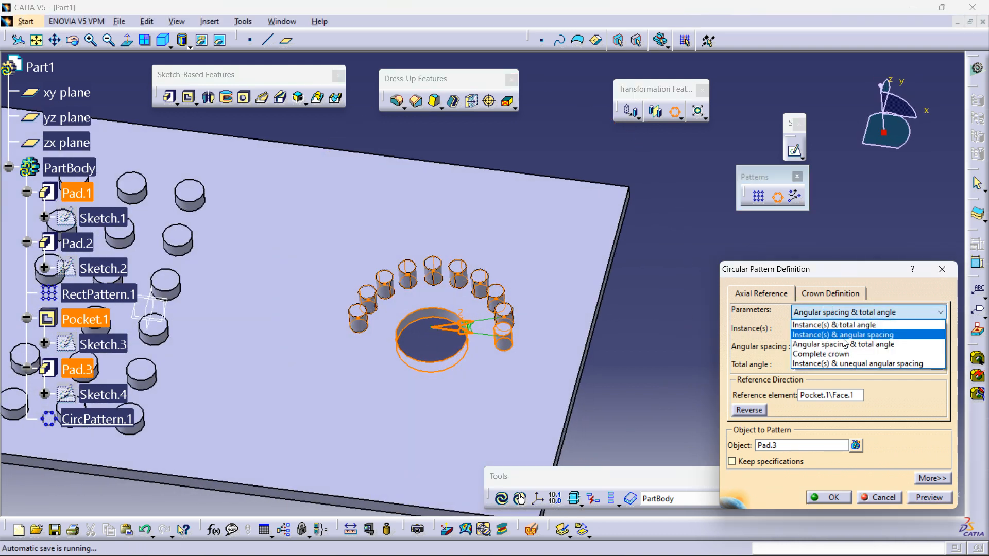
{"action": "left_click", "coordinate": [841, 329]}
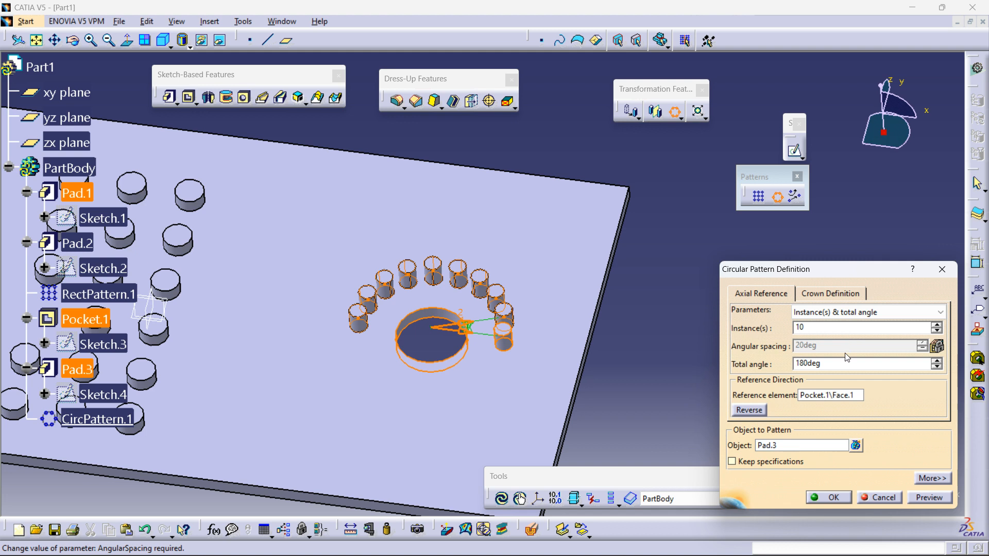
{"action": "left_click_drag", "start_coordinate": [828, 365], "coordinate": [760, 369]}
{"action": "type", "text": "360"}
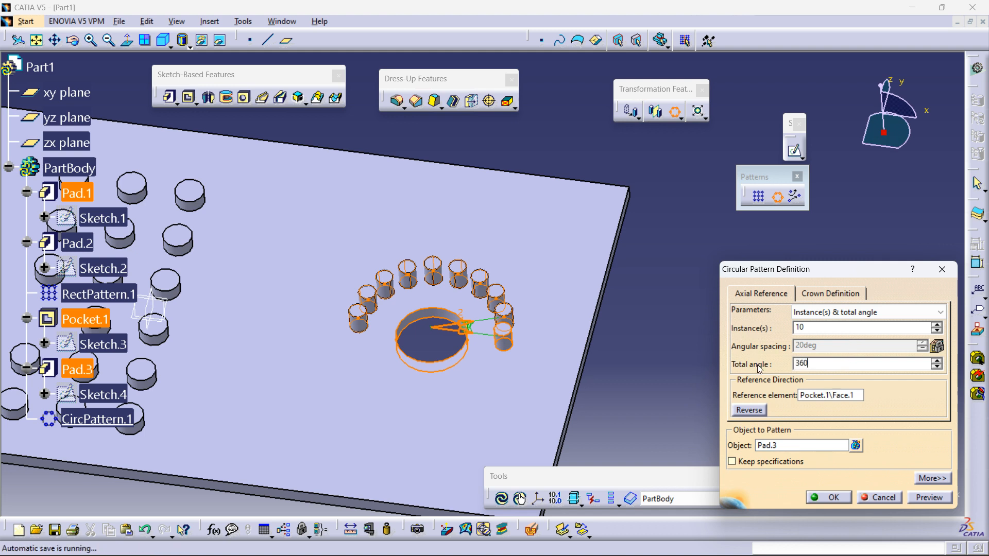
{"action": "left_click", "coordinate": [774, 328]}
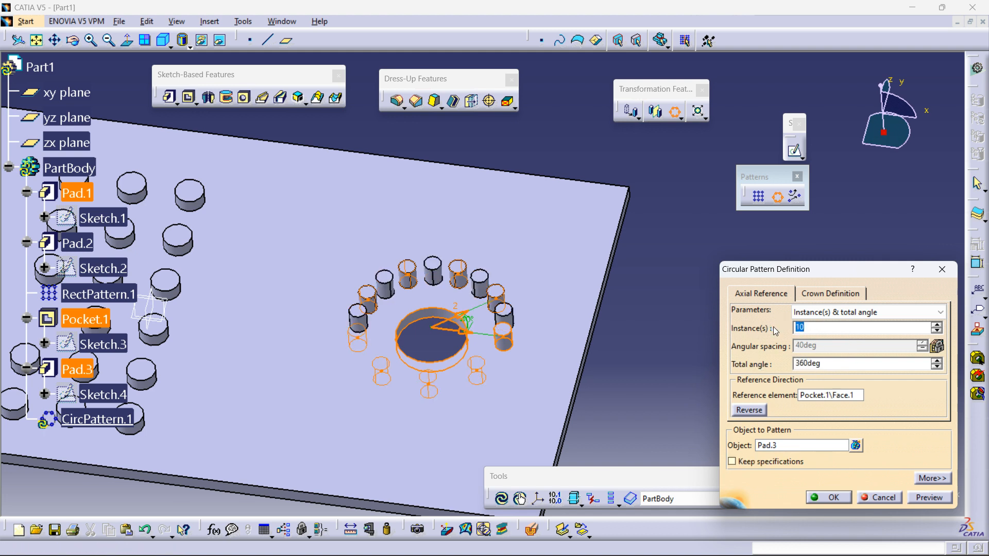
{"action": "type", "text": "8"}
{"action": "key", "text": "Return"}
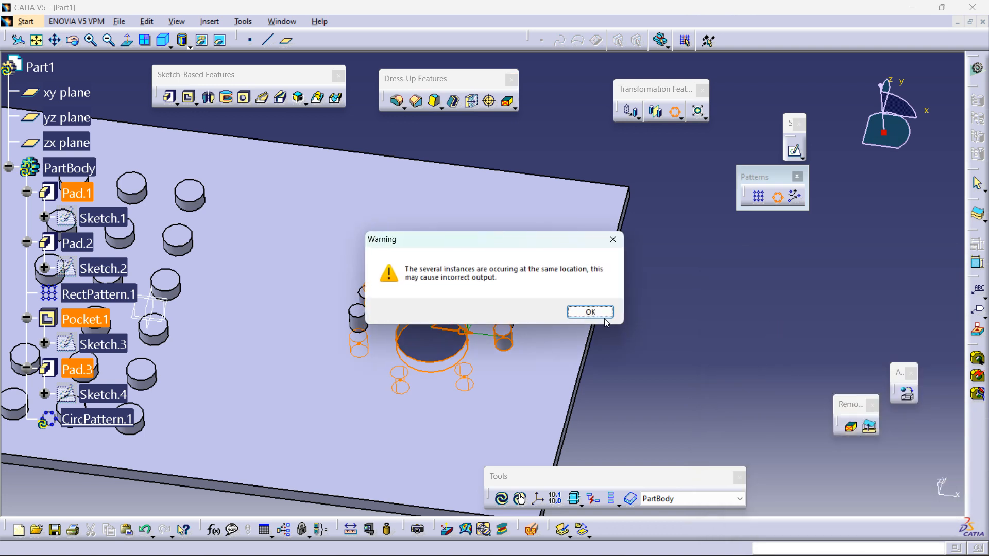
{"action": "left_click", "coordinate": [603, 316]}
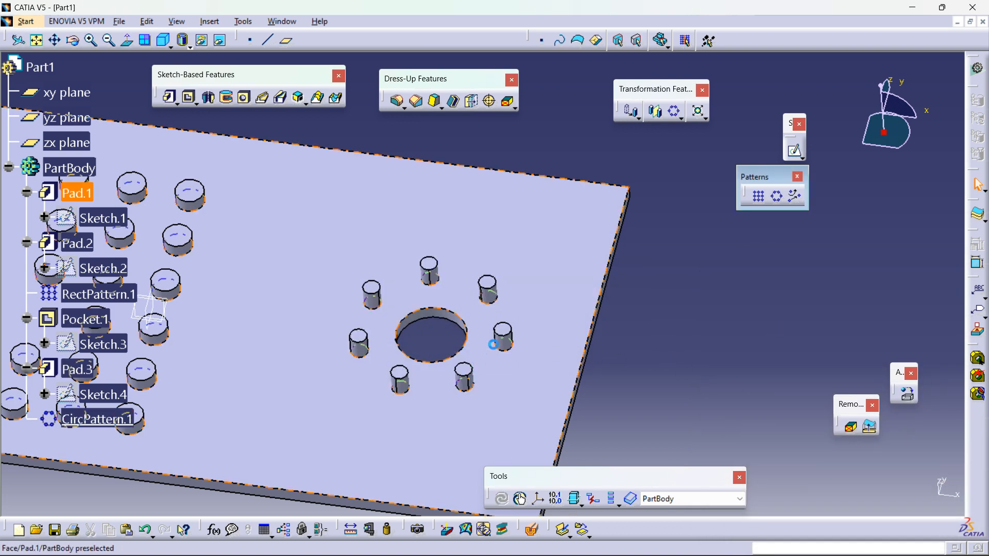
Step: Edit CircPattern.1 and set its crown definition to 3 circles with 20 mm circle spacing
{"action": "double_click", "coordinate": [98, 419]}
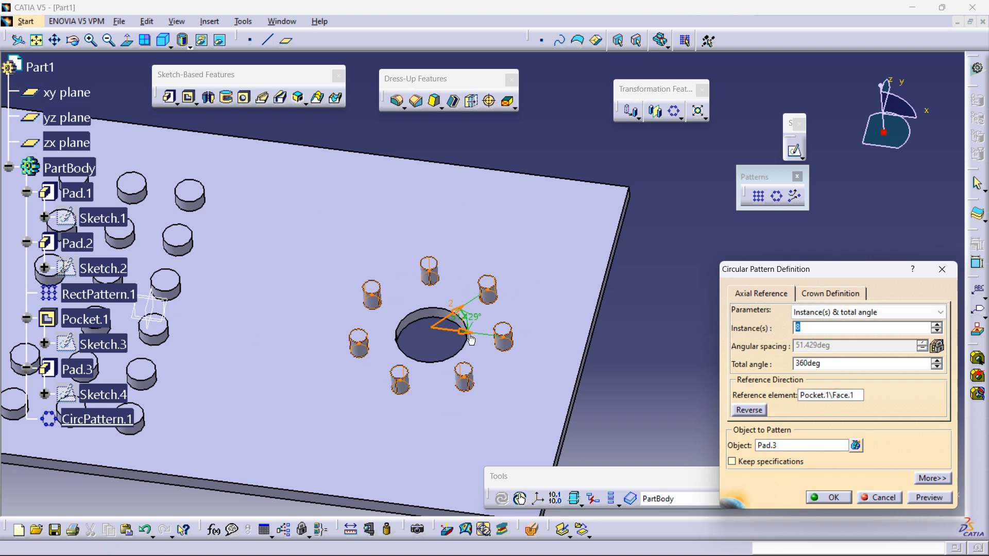
{"action": "left_click", "coordinate": [806, 293]}
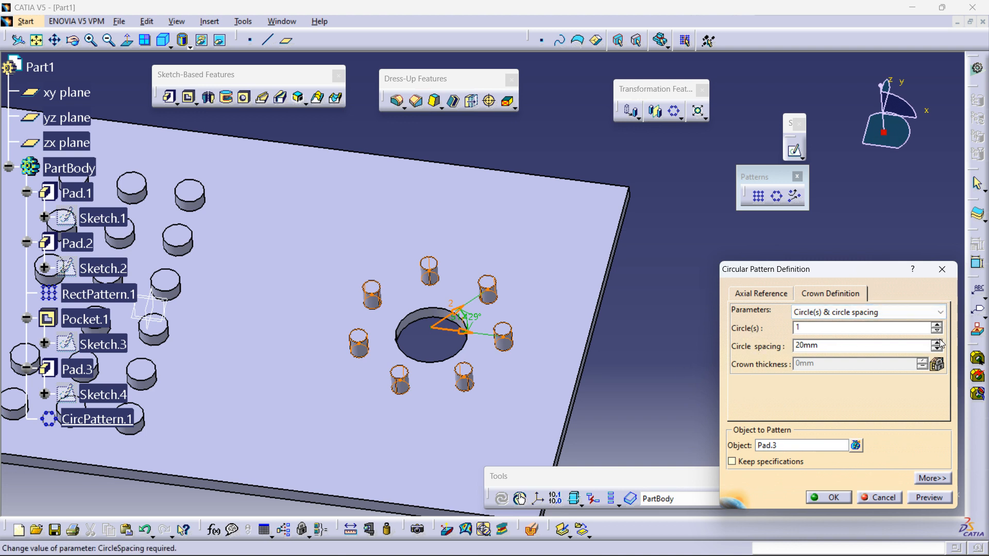
{"action": "left_click", "coordinate": [937, 324]}
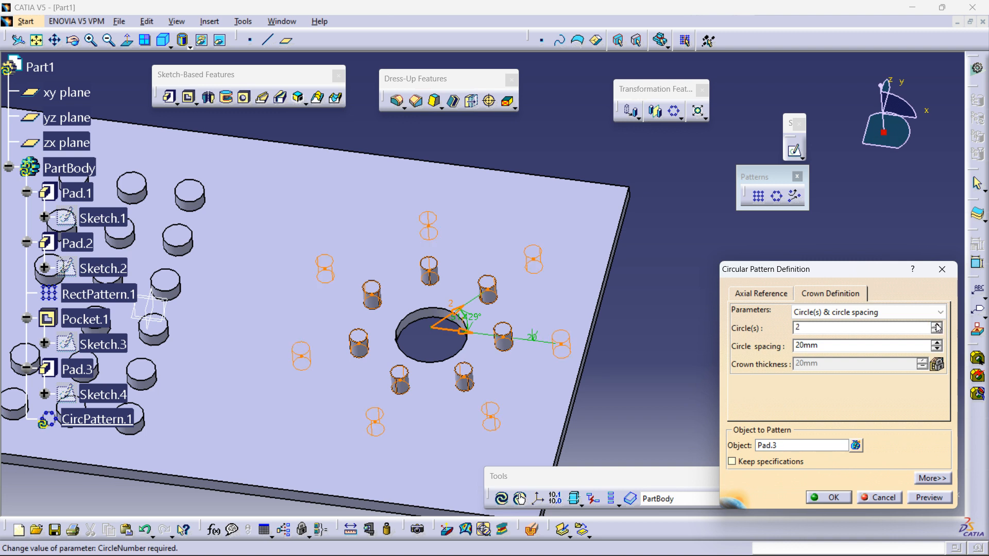
{"action": "middle_click_drag", "start_coordinate": [661, 345], "coordinate": [649, 344]}
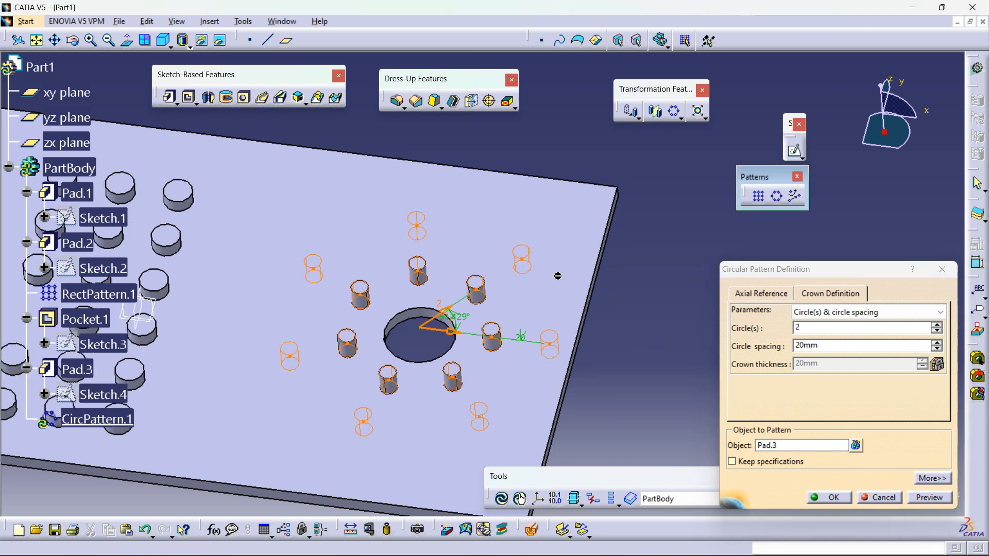
{"action": "middle_click_drag", "start_coordinate": [519, 368], "coordinate": [530, 304]}
{"action": "scroll", "coordinate": [555, 355], "scroll_direction": "down", "scroll_amount": 1}
{"action": "middle_click_drag", "start_coordinate": [555, 356], "coordinate": [502, 299]}
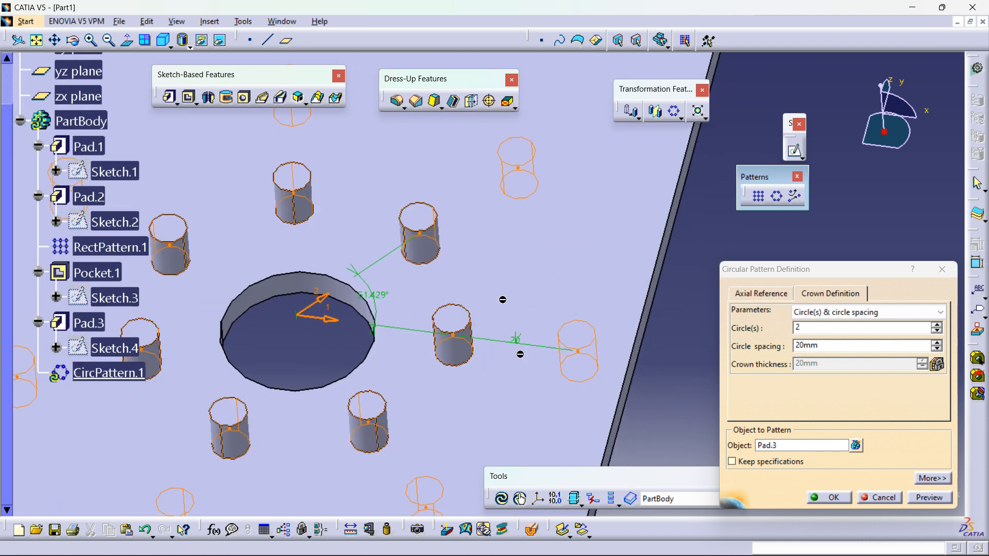
{"action": "middle_click_drag", "start_coordinate": [571, 357], "coordinate": [601, 421]}
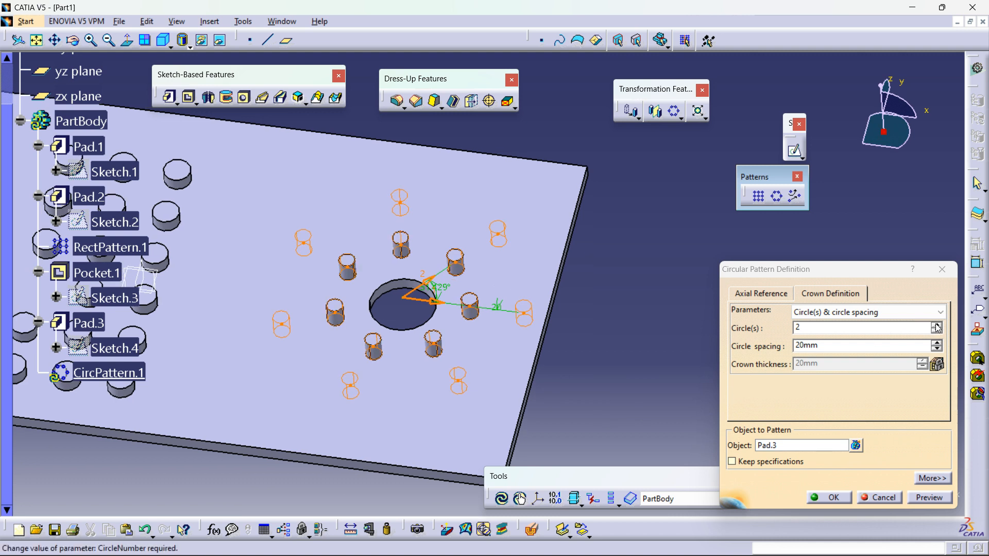
{"action": "left_click", "coordinate": [937, 325]}
Step: Switch the crown definition to Circle spacing & crown thickness and set the crown thickness to 38 mm
{"action": "middle_click_drag", "start_coordinate": [675, 317], "coordinate": [684, 340]}
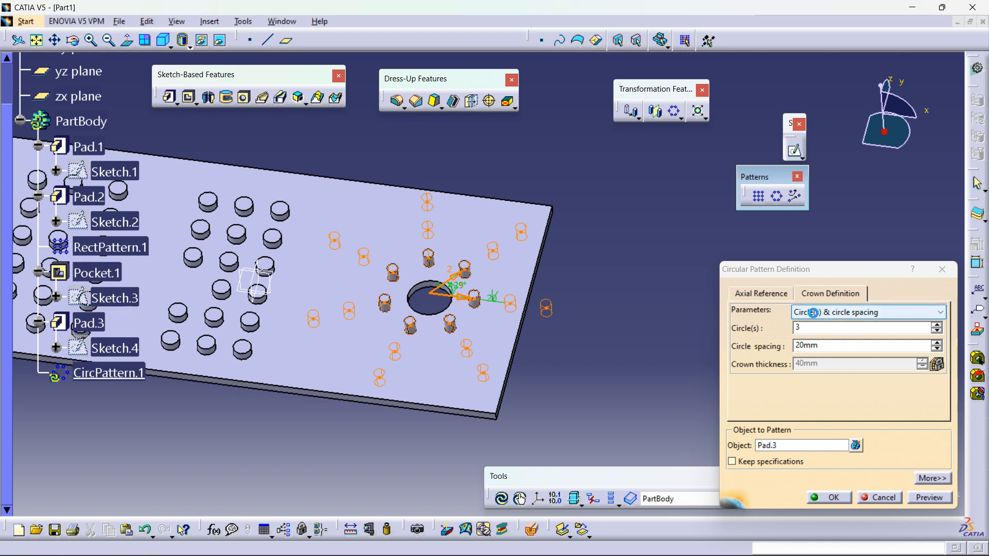
{"action": "left_click", "coordinate": [813, 313]}
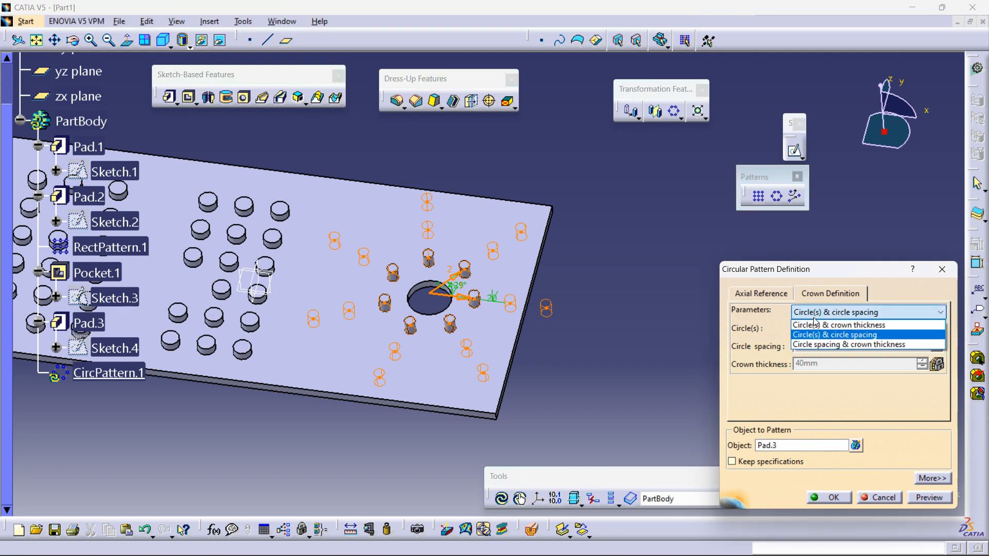
{"action": "left_click", "coordinate": [820, 346]}
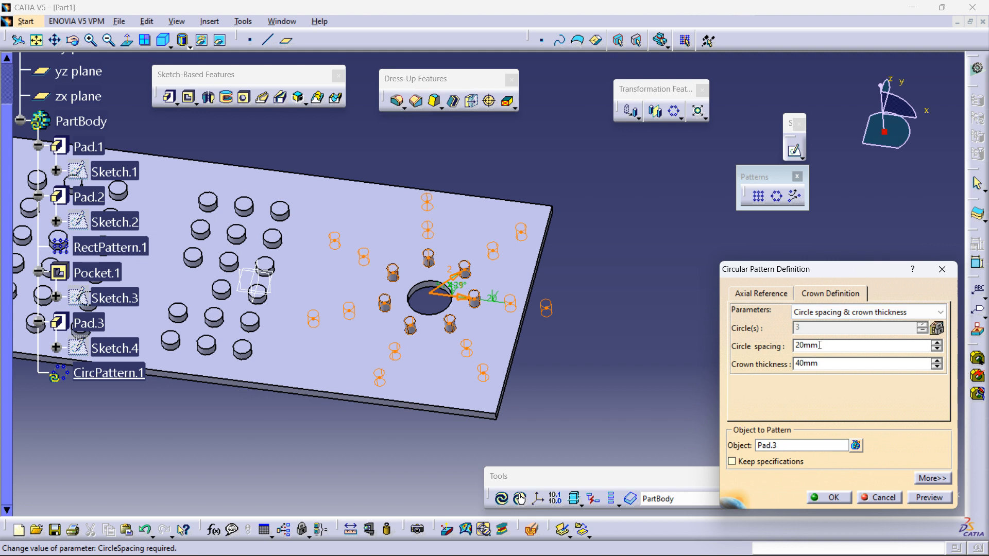
{"action": "left_click", "coordinate": [937, 368]}
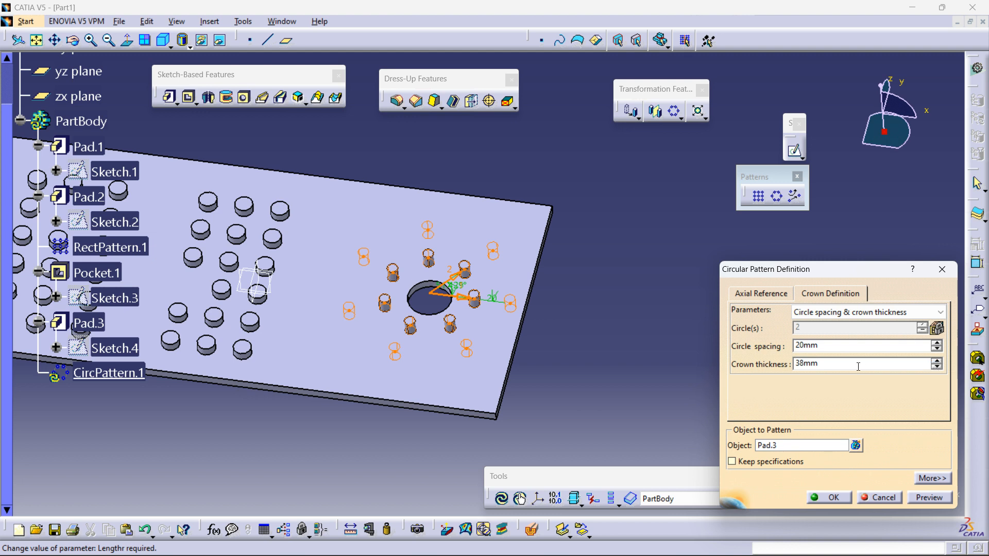
Step: Set the circle spacing to 19 mm and preview the circular pattern, dismissing the overlap warning
{"action": "key", "text": "shift+Tab"}
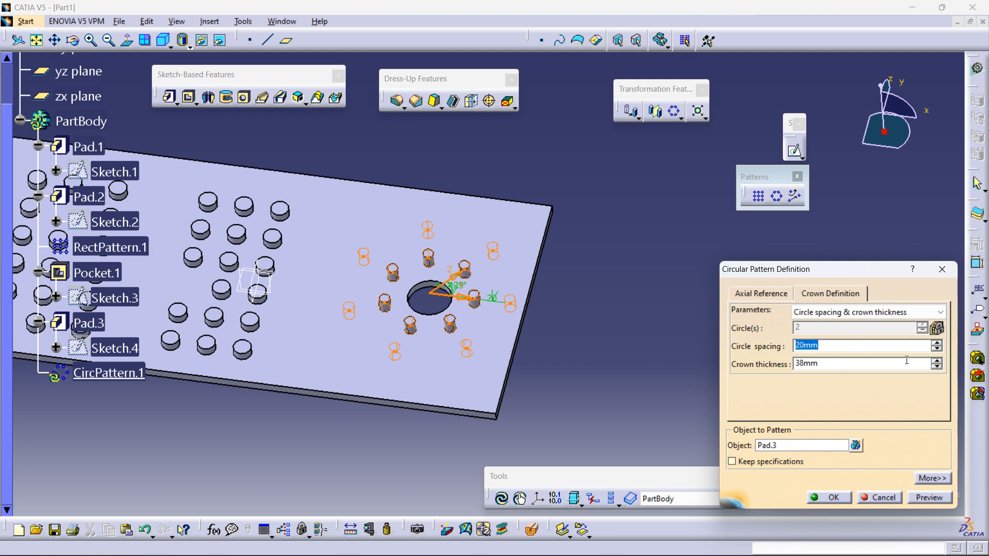
{"action": "type", "text": "19"}
{"action": "left_click", "coordinate": [929, 497]}
{"action": "left_click", "coordinate": [589, 311]}
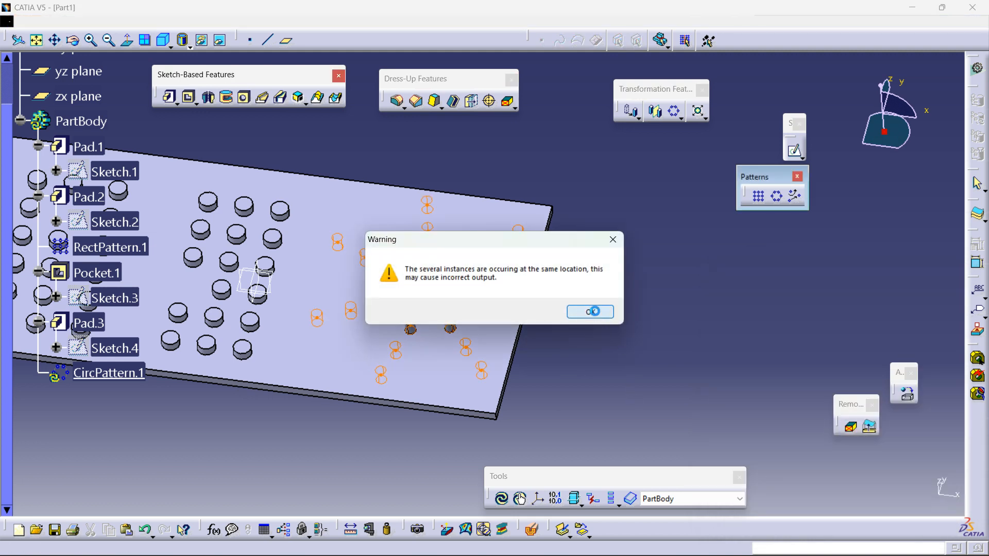
Step: Switch the crown definition to Circle(s) & crown thickness, set 4 circles and a crown thickness of 16 mm
{"action": "middle_click_drag", "start_coordinate": [530, 365], "coordinate": [448, 319]}
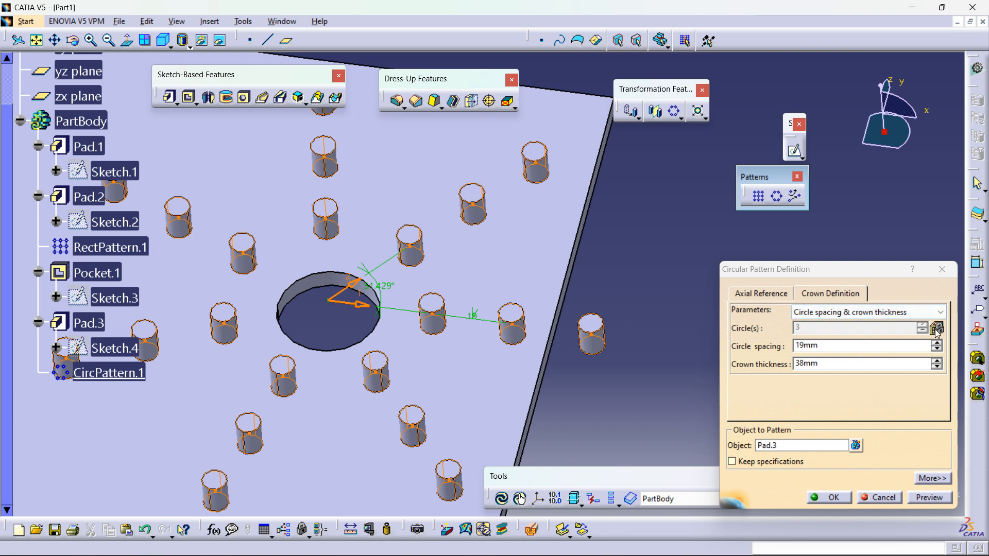
{"action": "left_click", "coordinate": [893, 319]}
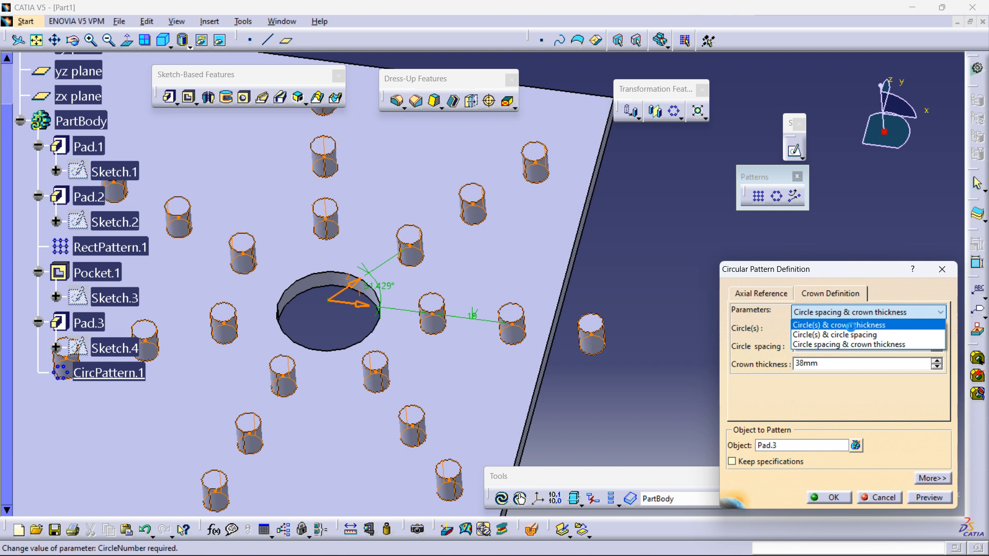
{"action": "left_click", "coordinate": [852, 327]}
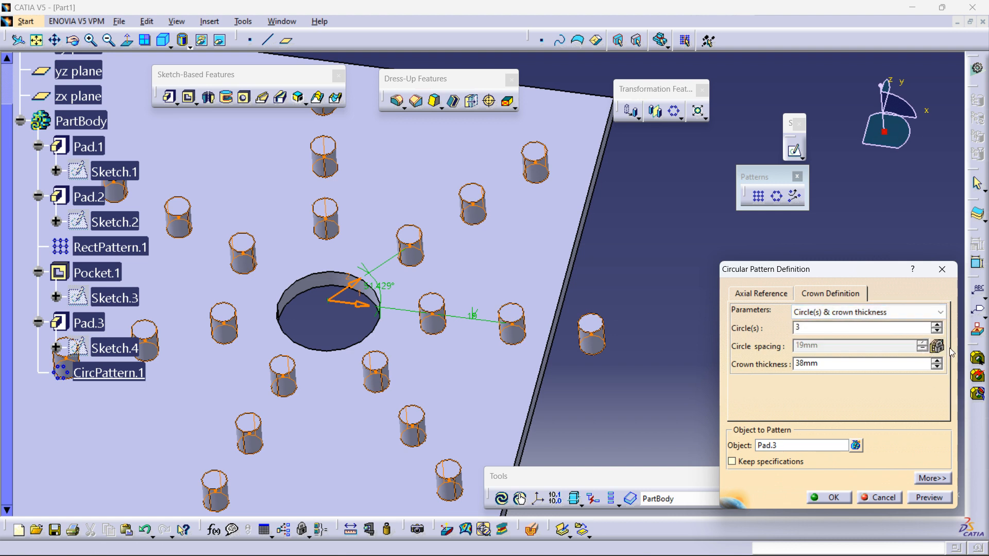
{"action": "left_click", "coordinate": [937, 367]}
{"action": "left_click", "coordinate": [937, 366]}
{"action": "left_click", "coordinate": [937, 367]}
{"action": "left_click", "coordinate": [937, 367]}
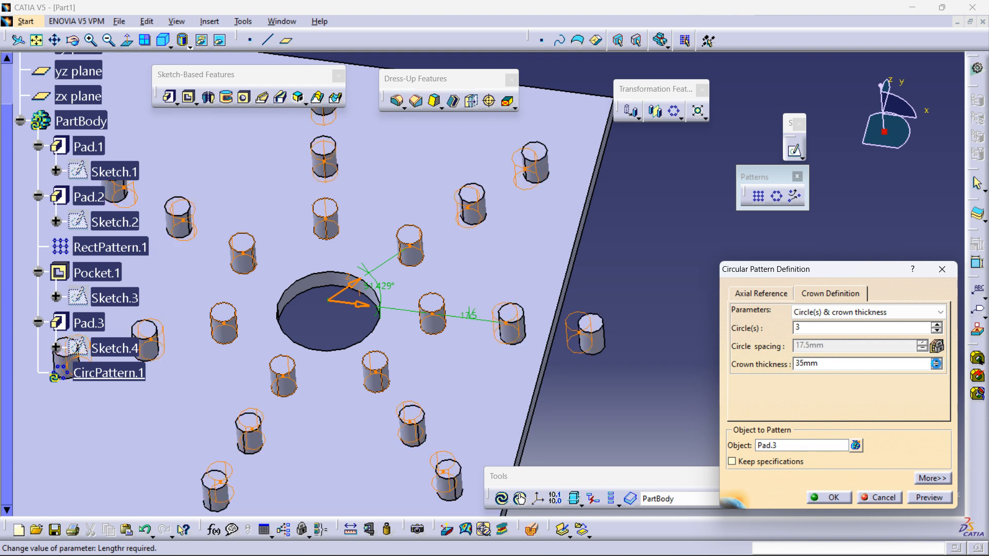
{"action": "left_click", "coordinate": [937, 367]}
{"action": "left_click", "coordinate": [936, 366]}
{"action": "left_click", "coordinate": [936, 367]}
{"action": "left_click", "coordinate": [936, 367]}
{"action": "left_click", "coordinate": [936, 367]}
{"action": "left_click", "coordinate": [936, 367]}
{"action": "left_click", "coordinate": [937, 366]}
{"action": "left_click", "coordinate": [936, 367]}
{"action": "left_click", "coordinate": [937, 325]}
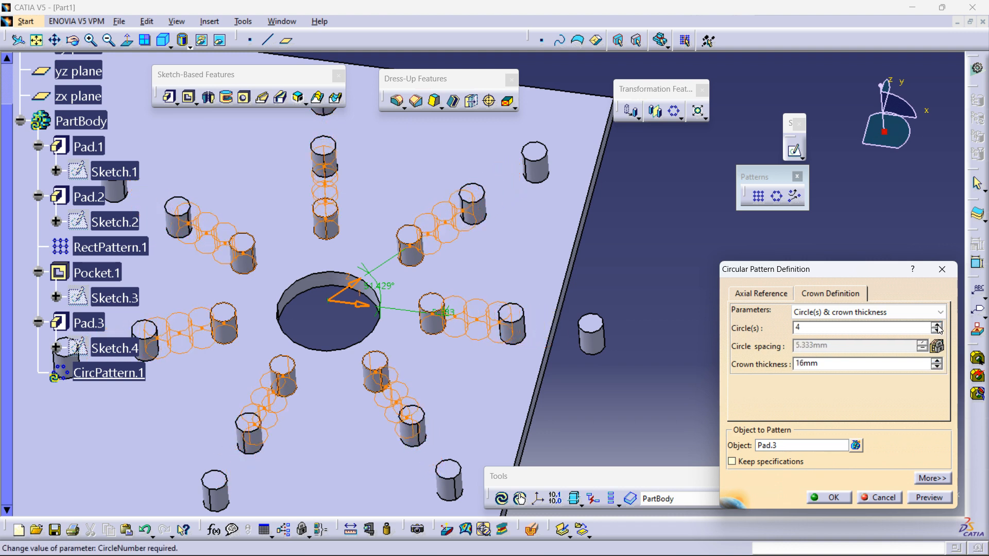
Step: Raise the crown thickness to 21 mm and preview the pattern, dismissing the warning
{"action": "left_click", "coordinate": [937, 360]}
{"action": "left_click", "coordinate": [937, 361]}
{"action": "left_click", "coordinate": [937, 361]}
{"action": "left_click", "coordinate": [937, 360]}
{"action": "left_click", "coordinate": [937, 360]}
{"action": "left_click", "coordinate": [929, 499]}
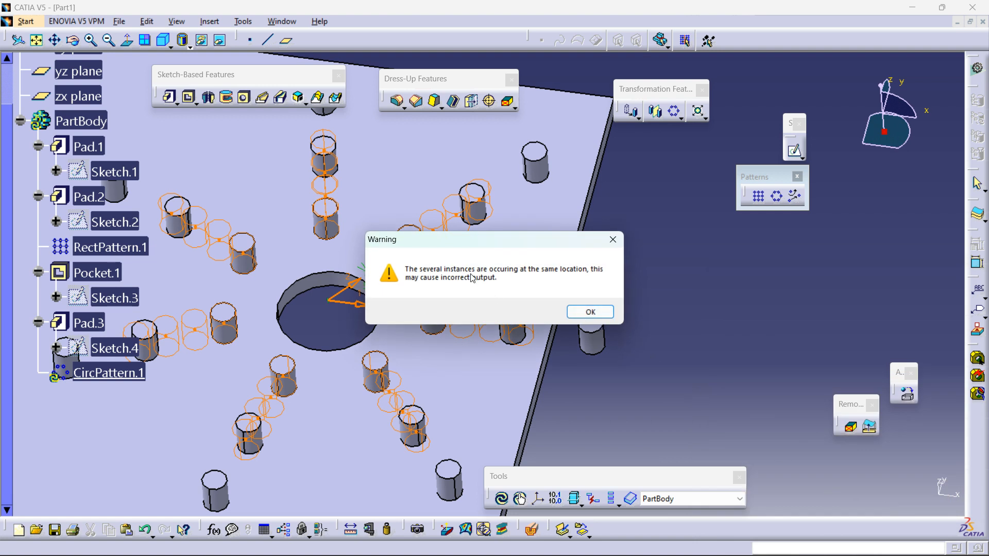
{"action": "left_click", "coordinate": [590, 312]}
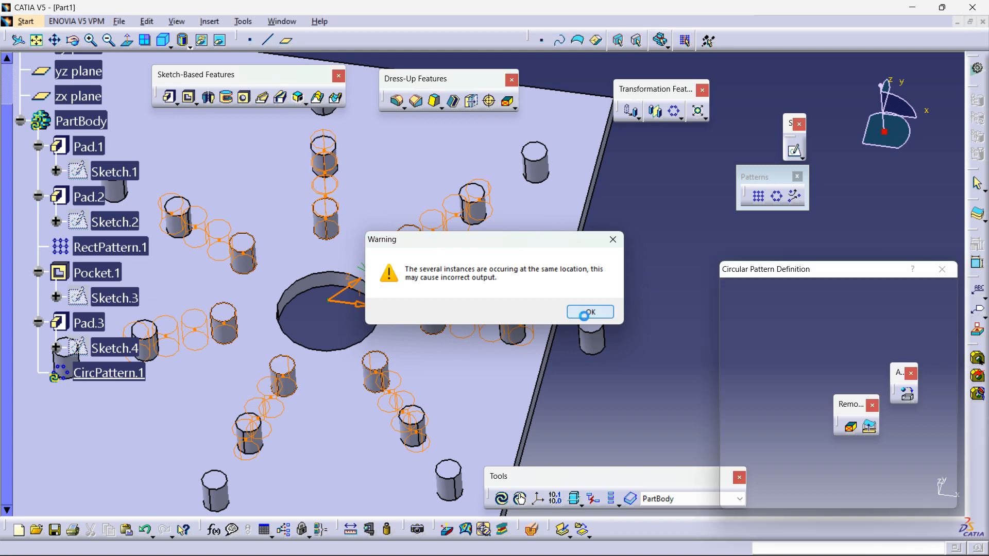
Step: Raise the crown thickness to 23 mm and preview the pattern, dismissing the warning
{"action": "middle_click_drag", "start_coordinate": [619, 369], "coordinate": [479, 360]}
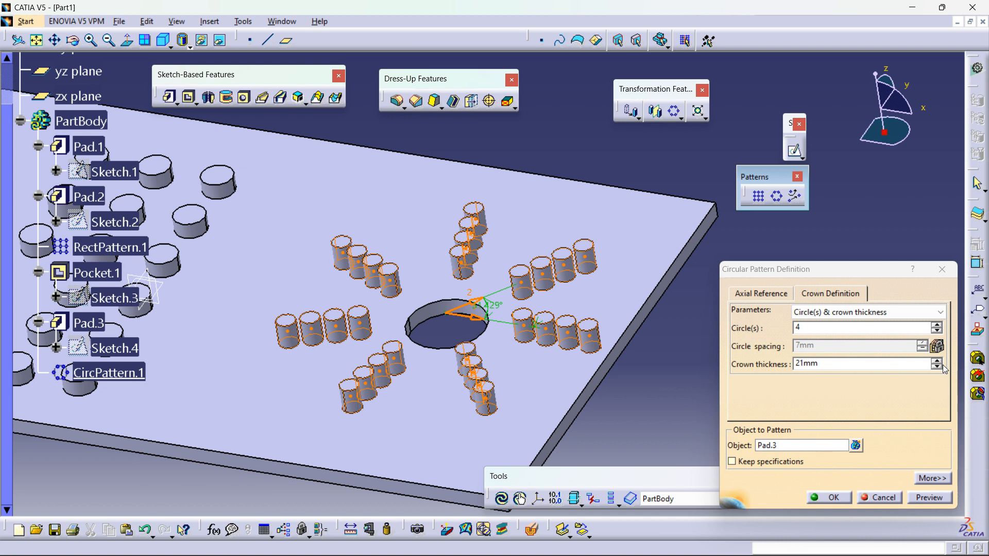
{"action": "middle_click_drag", "start_coordinate": [572, 371], "coordinate": [580, 374]}
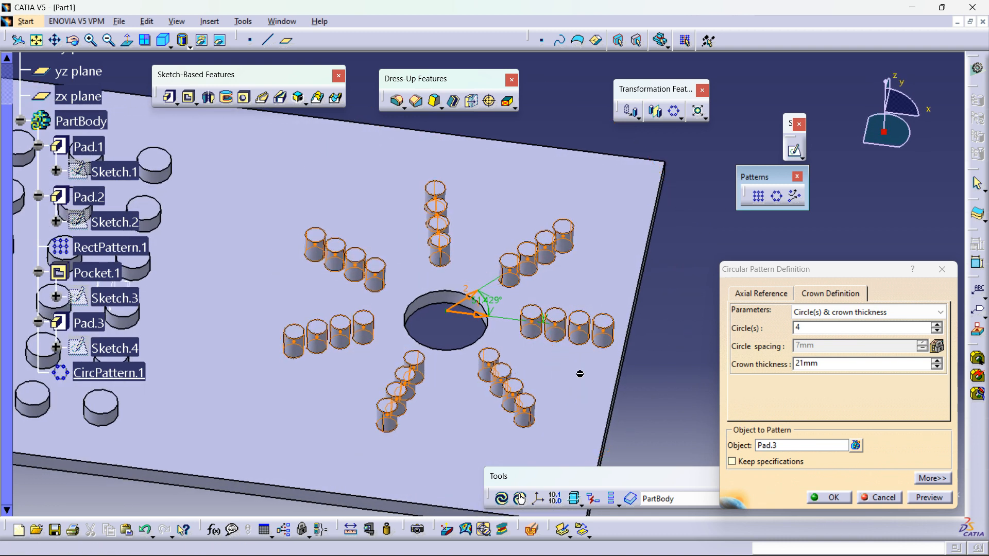
{"action": "left_click", "coordinate": [936, 361]}
{"action": "left_click", "coordinate": [936, 361]}
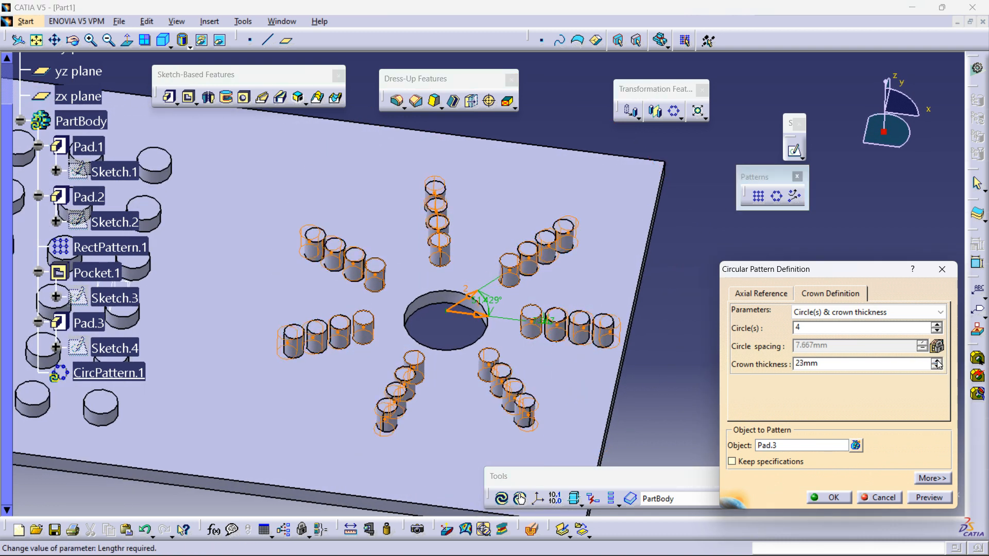
{"action": "left_click", "coordinate": [929, 500]}
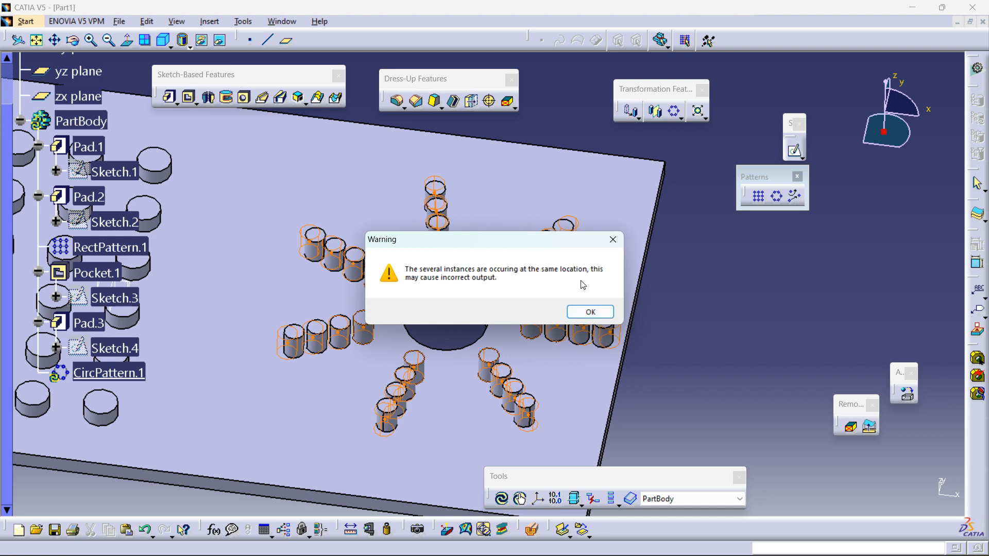
{"action": "left_click", "coordinate": [576, 313]}
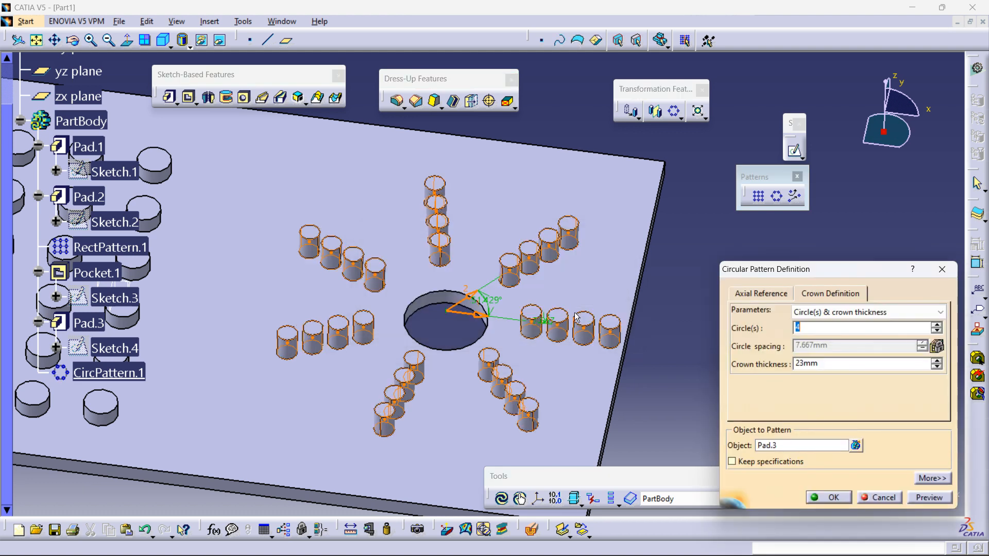
Step: Toggle the display mode to wireframe and back to shading while inspecting the previewed pattern
{"action": "left_click", "coordinate": [189, 48]}
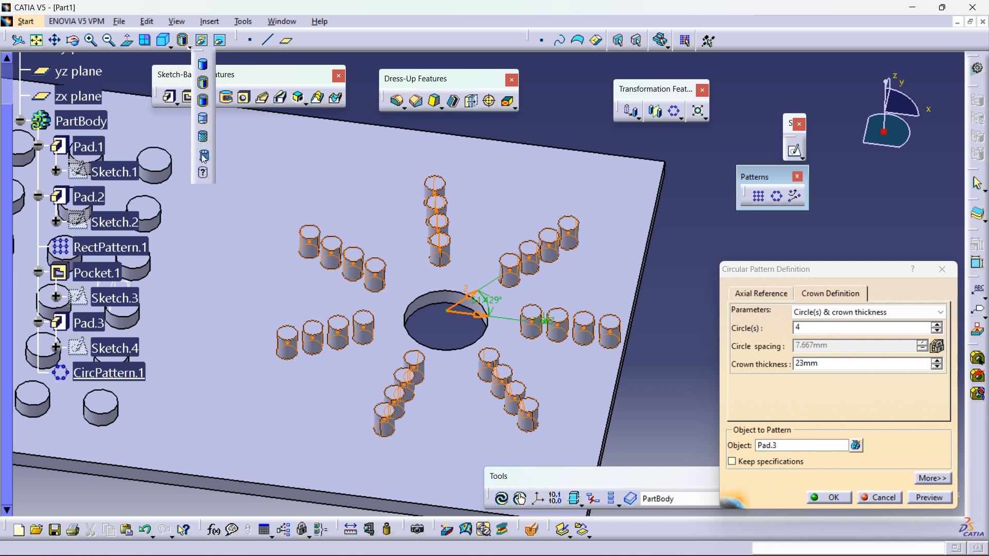
{"action": "left_click", "coordinate": [203, 159]}
{"action": "middle_click_drag", "start_coordinate": [462, 350], "coordinate": [468, 329]}
{"action": "left_click", "coordinate": [190, 48]}
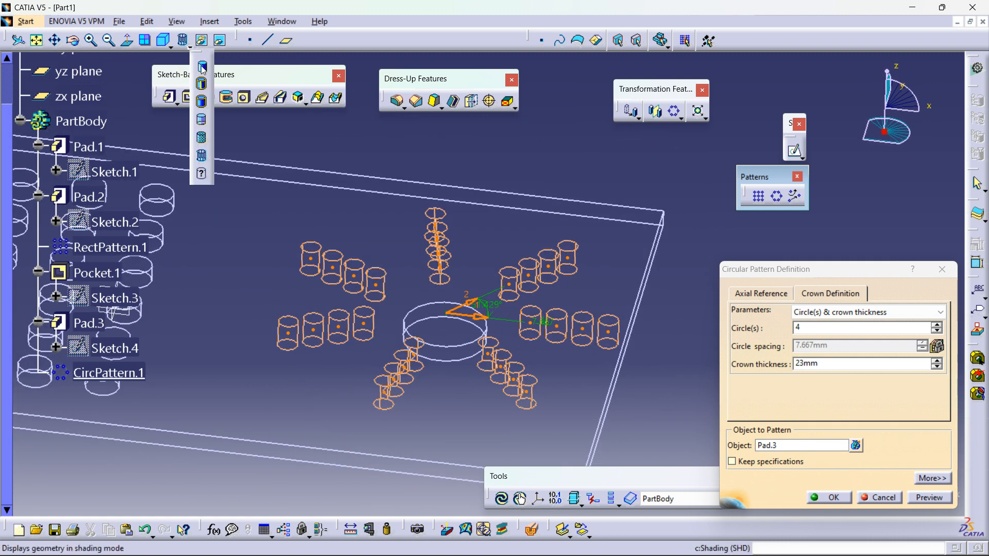
{"action": "left_click", "coordinate": [201, 102]}
{"action": "middle_click_drag", "start_coordinate": [565, 351], "coordinate": [600, 255]}
{"action": "mouse_move", "coordinate": [490, 310]}
{"action": "middle_mouse_down"}
{"action": "mouse_move", "coordinate": [486, 349]}
{"action": "mouse_move", "coordinate": [533, 325]}
{"action": "mouse_move", "coordinate": [464, 397]}
{"action": "middle_mouse_up"}
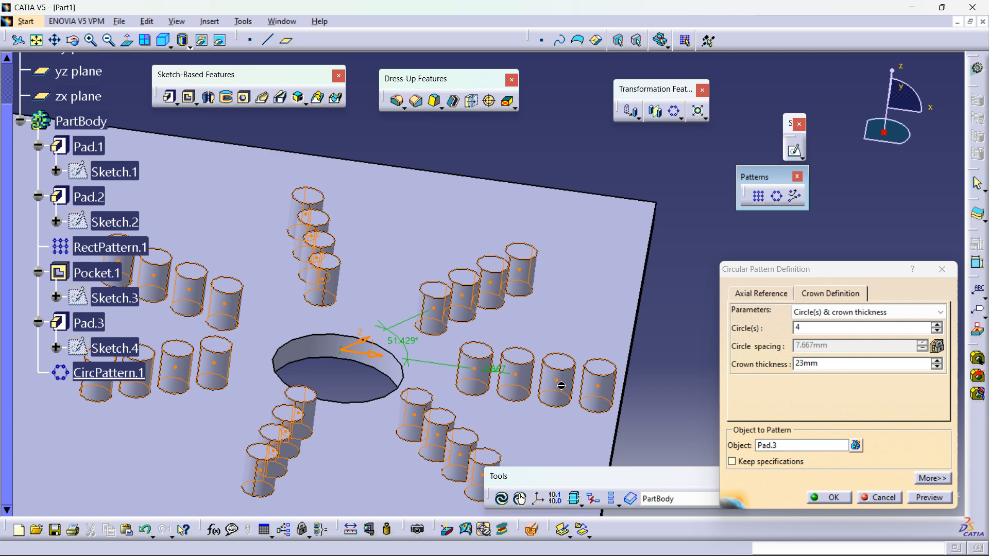
{"action": "middle_click_drag", "start_coordinate": [600, 377], "coordinate": [564, 319]}
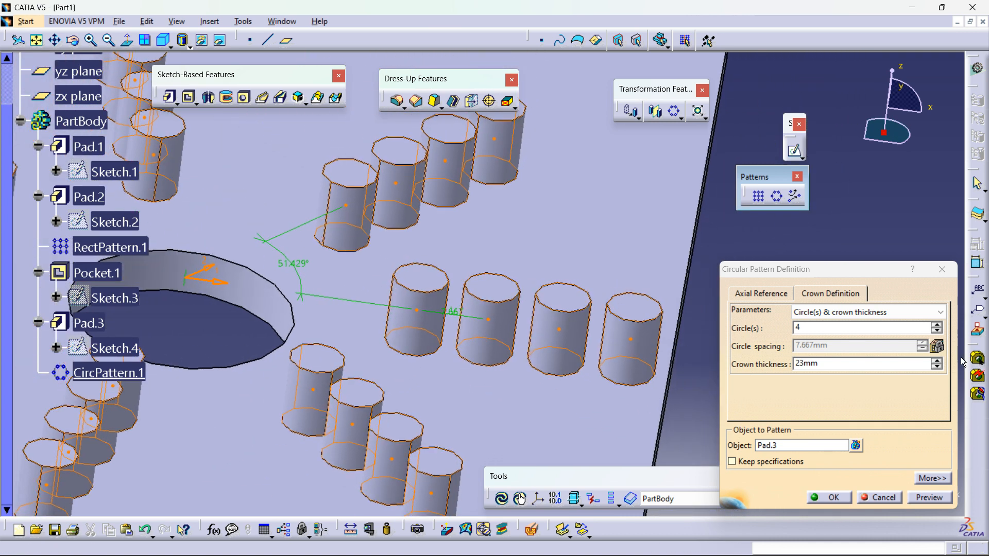
Step: Raise the crown thickness to 29 mm, preview, and confirm the circular pattern
{"action": "left_click", "coordinate": [937, 361]}
{"action": "left_click", "coordinate": [936, 361]}
{"action": "left_click", "coordinate": [935, 362]}
{"action": "left_click", "coordinate": [936, 362]}
{"action": "left_click", "coordinate": [935, 362]}
{"action": "left_click", "coordinate": [935, 361]}
{"action": "left_click", "coordinate": [928, 497]}
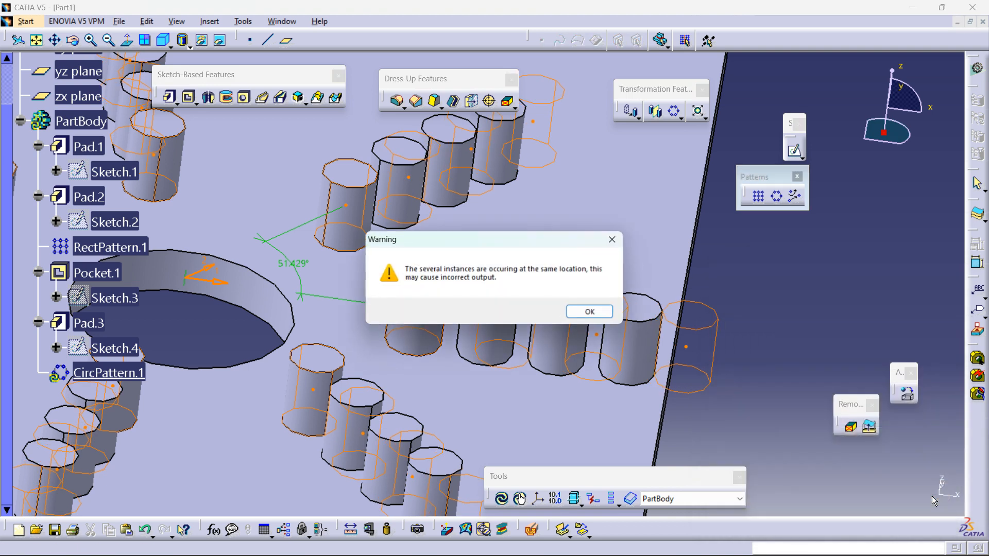
{"action": "left_click", "coordinate": [585, 312]}
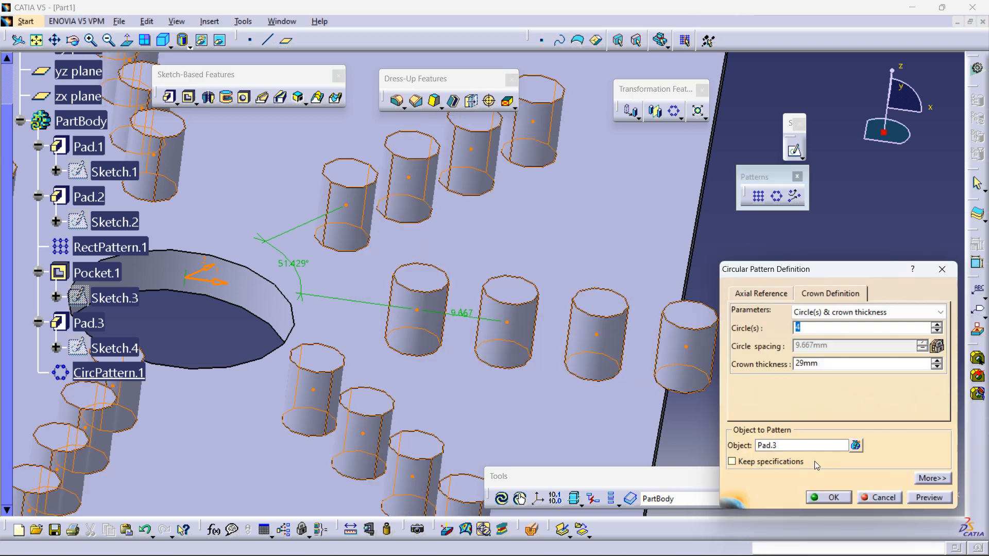
{"action": "left_click", "coordinate": [820, 498]}
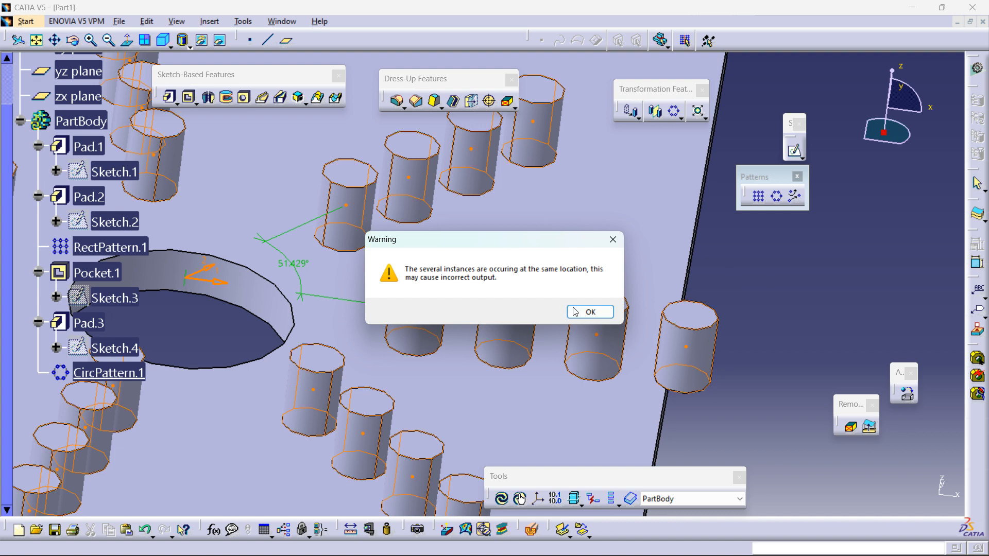
{"action": "left_click", "coordinate": [575, 311]}
Step: Reopen CircPattern.1, keep Instance(s) & total angle, and switch the crown definition to Circle(s) & circle spacing
{"action": "left_click", "coordinate": [690, 326]}
{"action": "middle_click_drag", "start_coordinate": [690, 326], "coordinate": [424, 351]}
{"action": "double_click", "coordinate": [115, 378]}
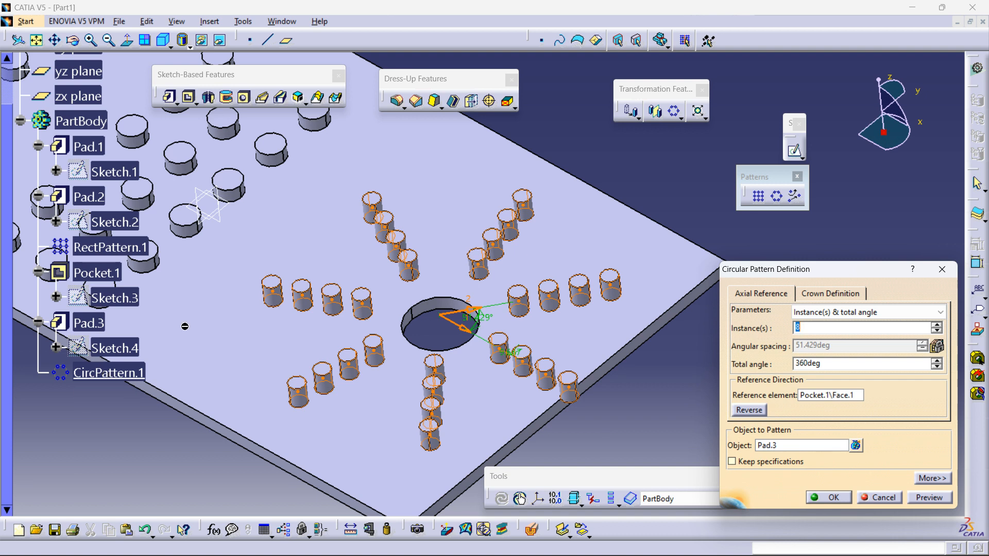
{"action": "left_click", "coordinate": [876, 312]}
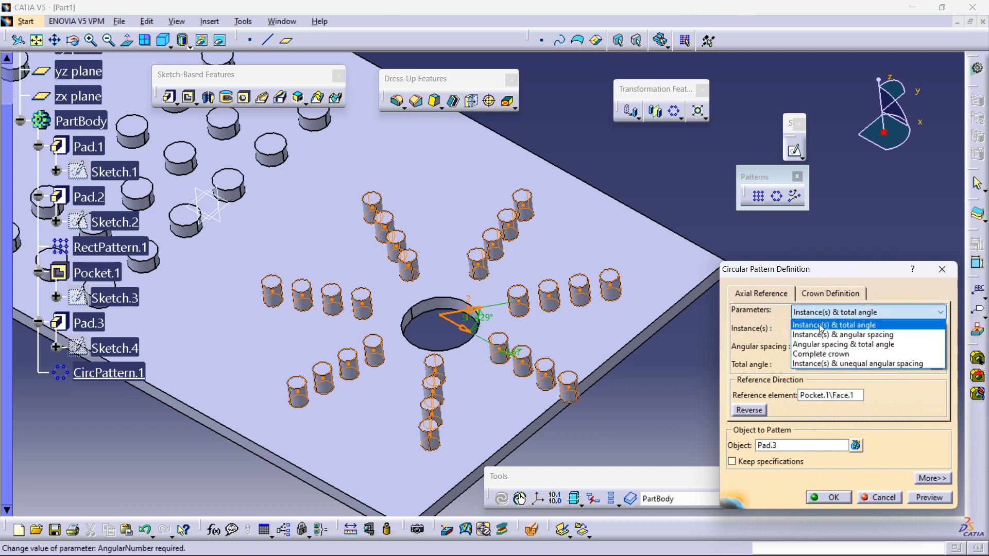
{"action": "left_click", "coordinate": [834, 325]}
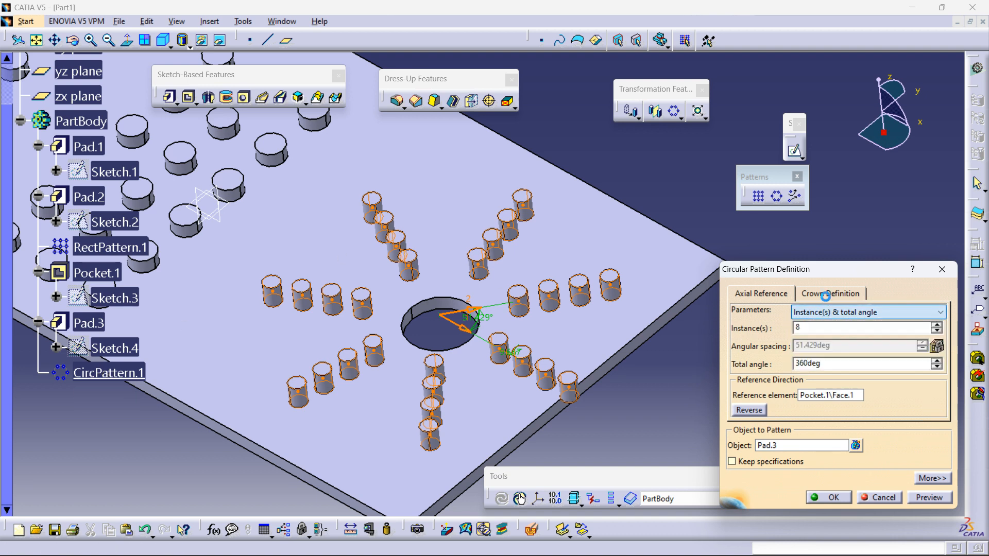
{"action": "left_click", "coordinate": [828, 299]}
{"action": "left_click", "coordinate": [819, 312]}
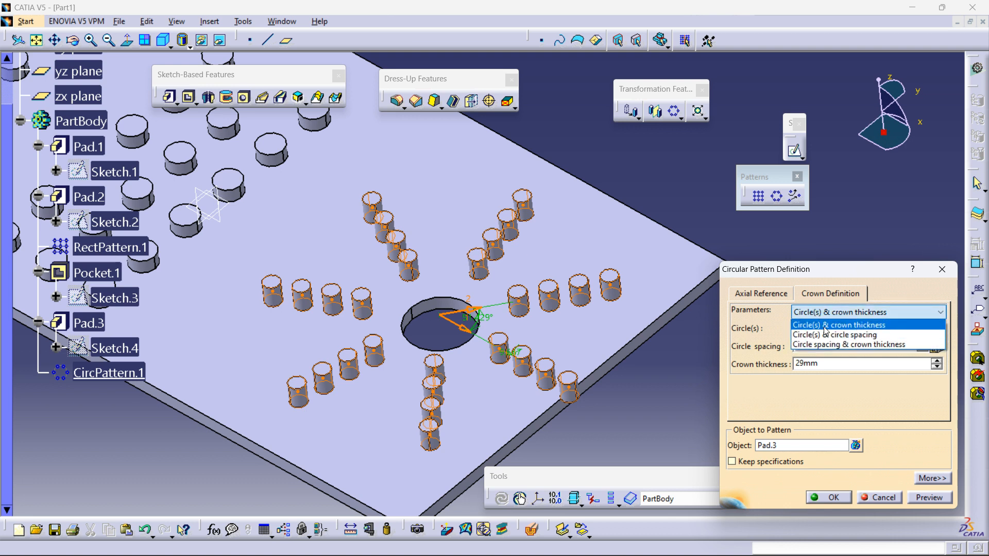
{"action": "left_click", "coordinate": [825, 335]}
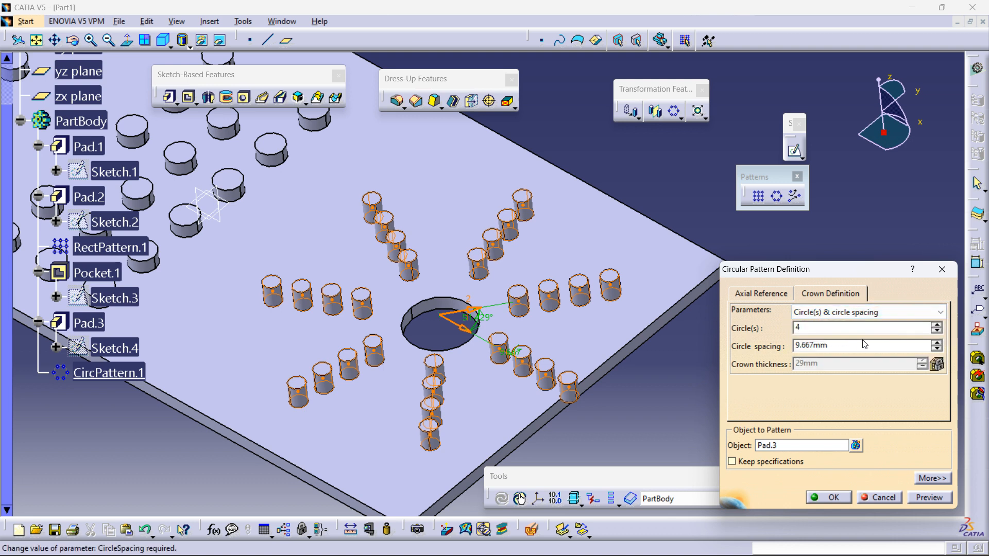
Step: Set the circle spacing to 12.667 mm and confirm the pattern, dismissing the warning
{"action": "left_click", "coordinate": [937, 342]}
{"action": "left_click", "coordinate": [937, 342]}
{"action": "left_click", "coordinate": [936, 342]}
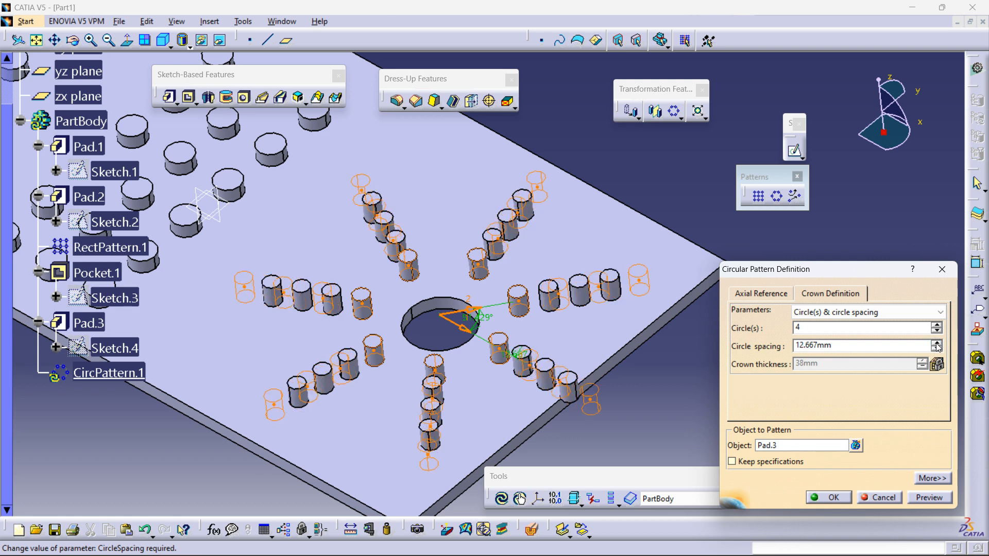
{"action": "left_click", "coordinate": [827, 498]}
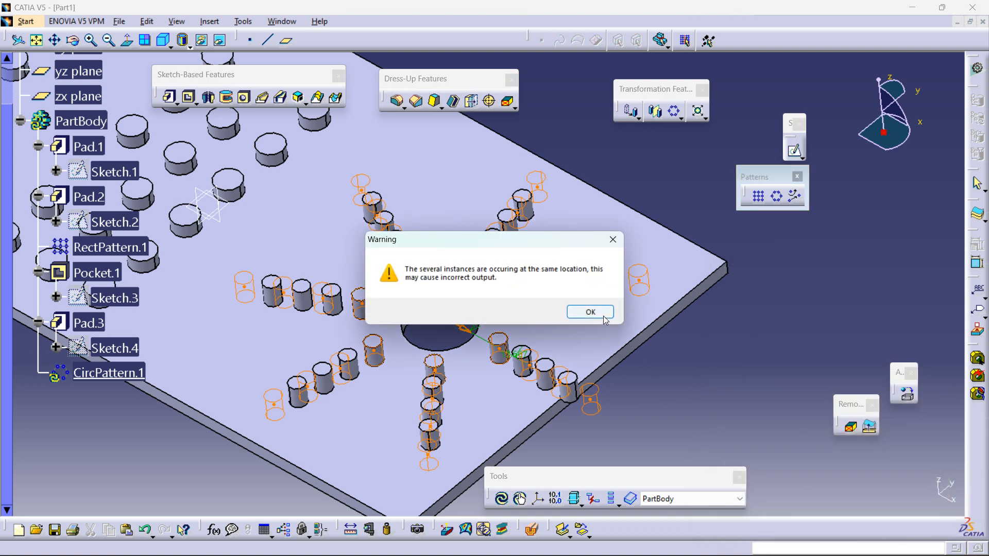
{"action": "left_click", "coordinate": [602, 312]}
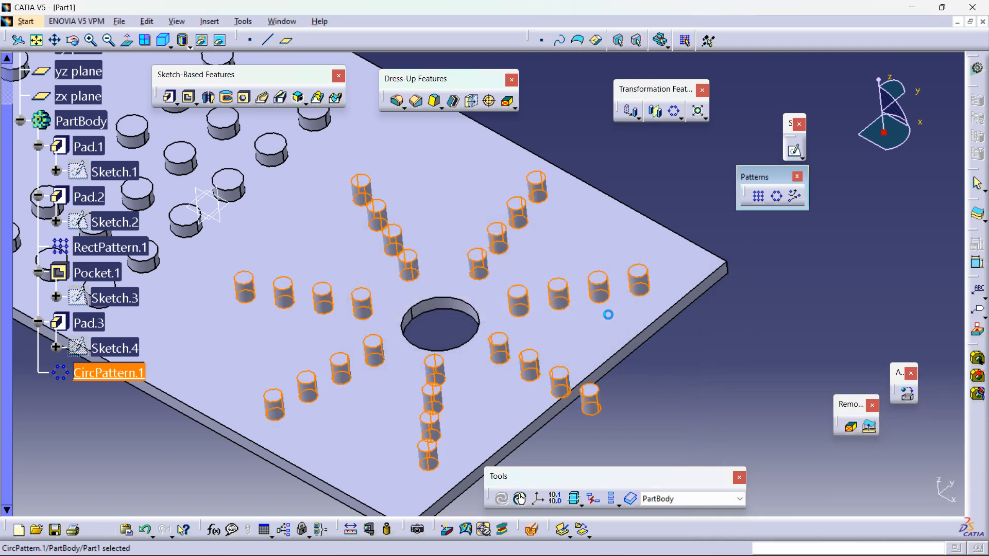
Step: Reopen CircPattern.1 and set the axial instances to 4, previewing the pattern and dismissing the warning
{"action": "middle_click_drag", "start_coordinate": [505, 384], "coordinate": [475, 438]}
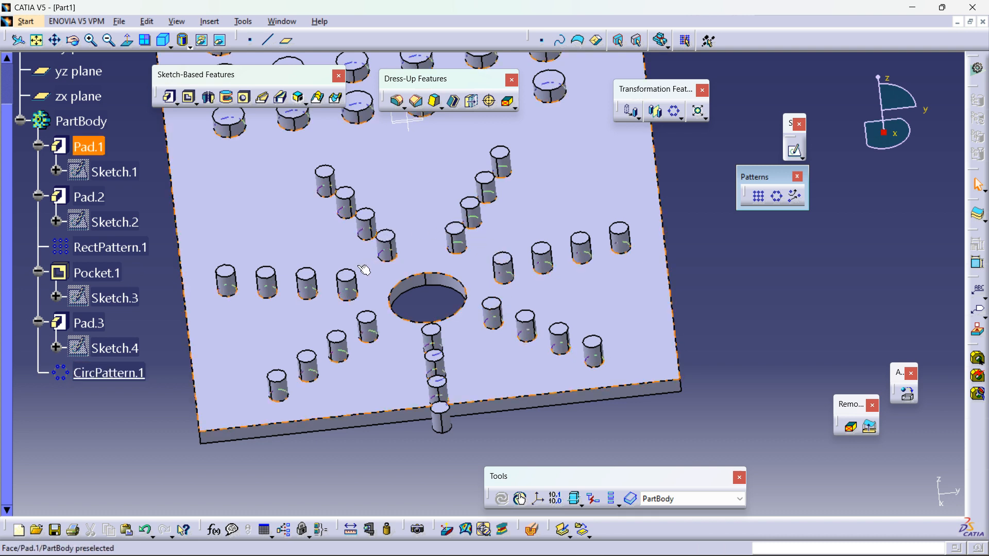
{"action": "double_click", "coordinate": [102, 379]}
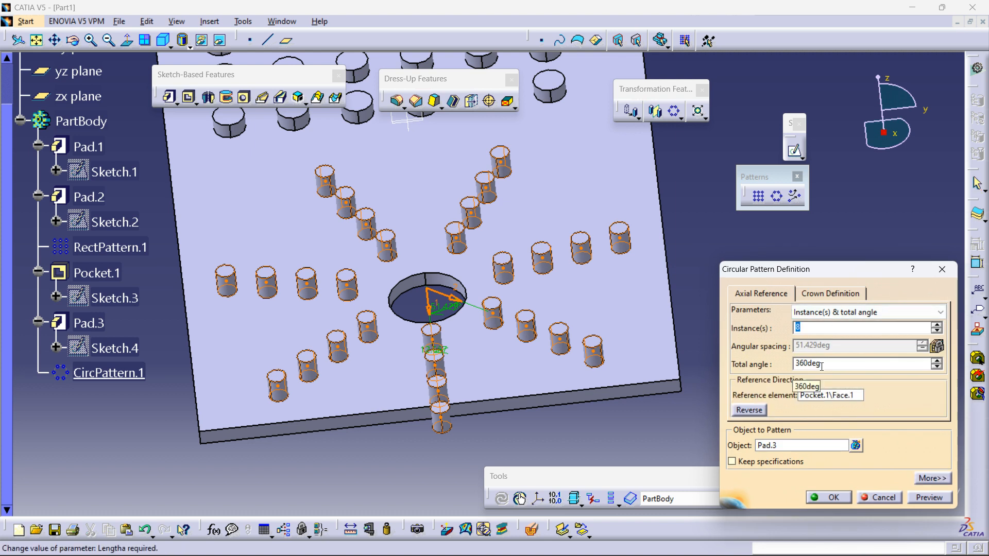
{"action": "left_click", "coordinate": [804, 295]}
{"action": "left_click", "coordinate": [755, 292]}
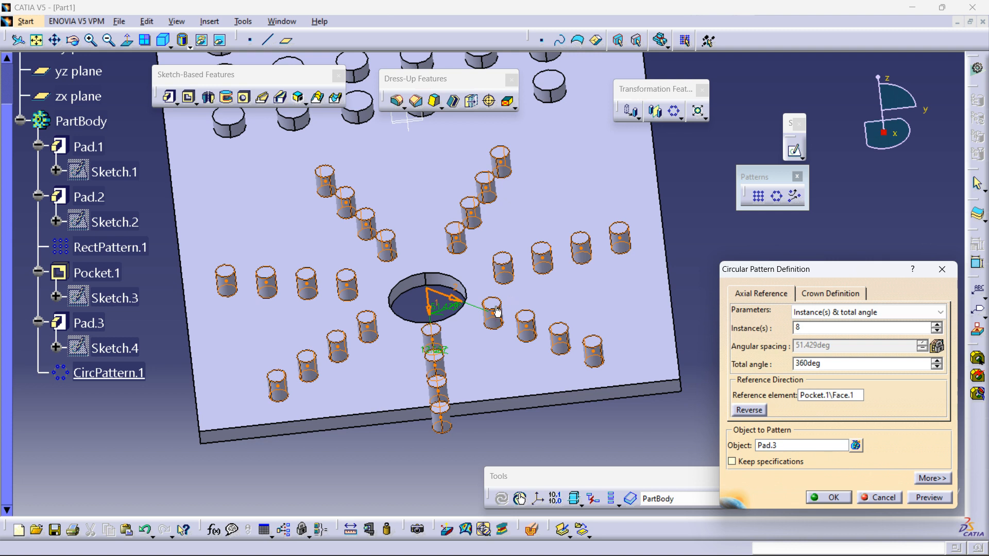
{"action": "left_click", "coordinate": [937, 331]}
{"action": "left_click", "coordinate": [937, 332]}
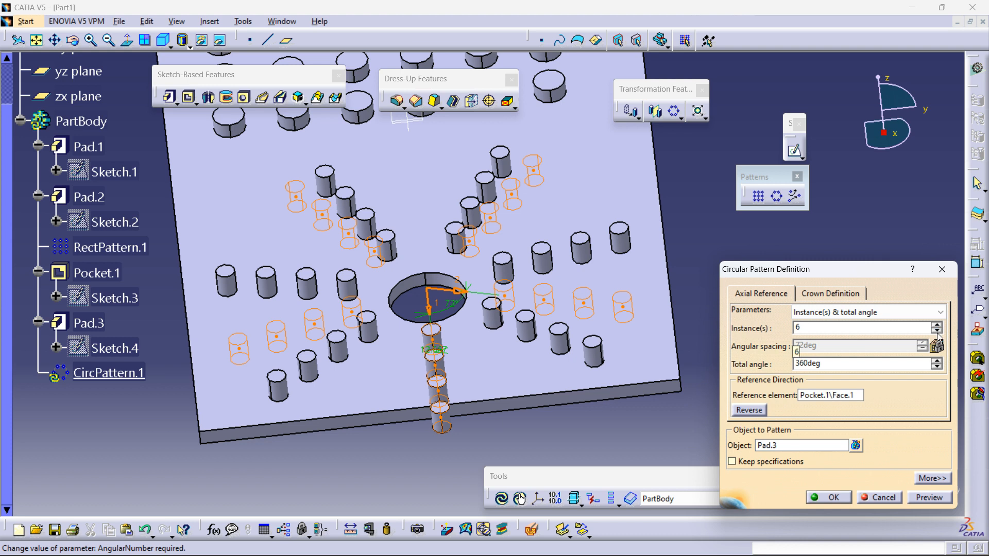
{"action": "left_click", "coordinate": [855, 313]}
{"action": "left_click", "coordinate": [855, 325]}
{"action": "type", "text": "4"}
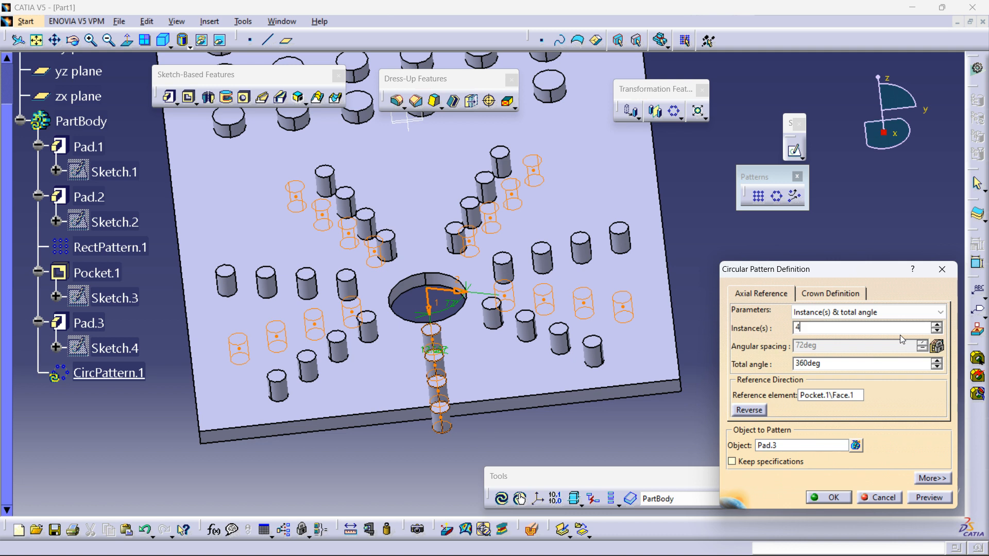
{"action": "left_click", "coordinate": [925, 498]}
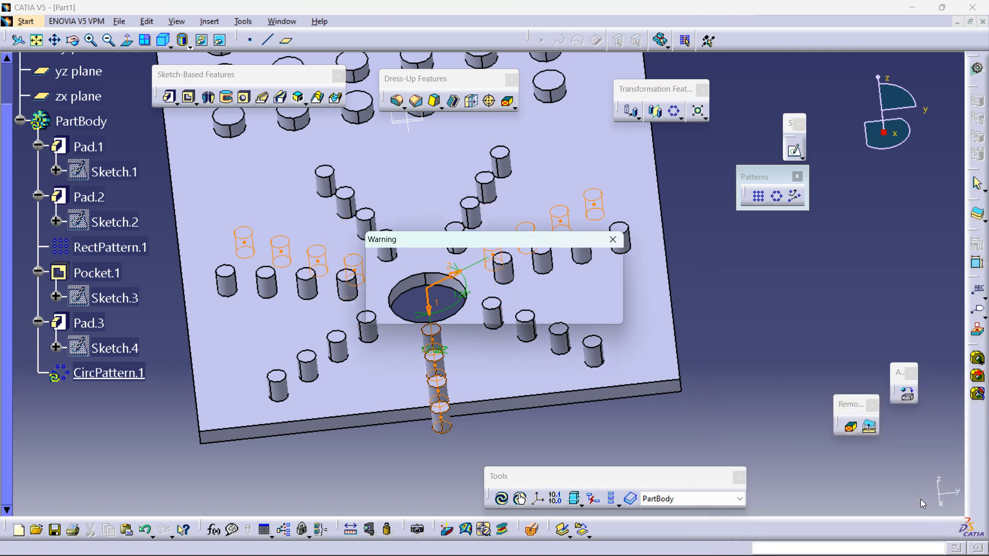
{"action": "left_click", "coordinate": [587, 313]}
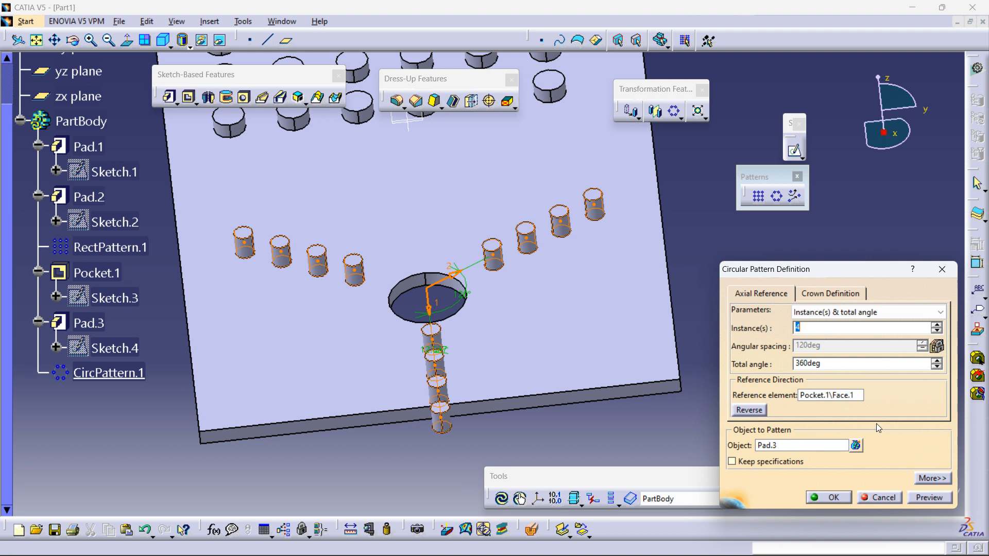
Step: Switch the axial parameters to Angular spacing & total angle and preview with a 30deg angular spacing
{"action": "left_click", "coordinate": [866, 312]}
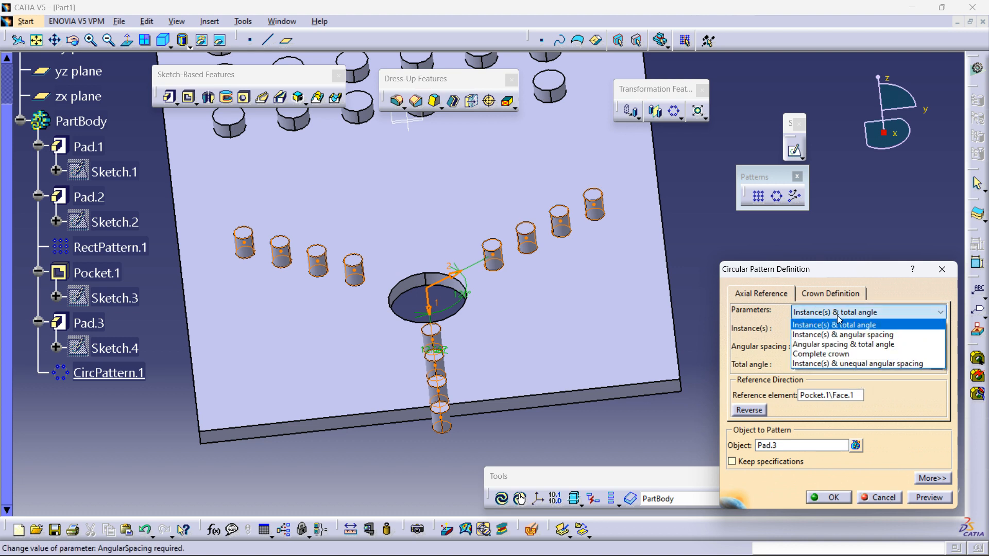
{"action": "left_click", "coordinate": [852, 346]}
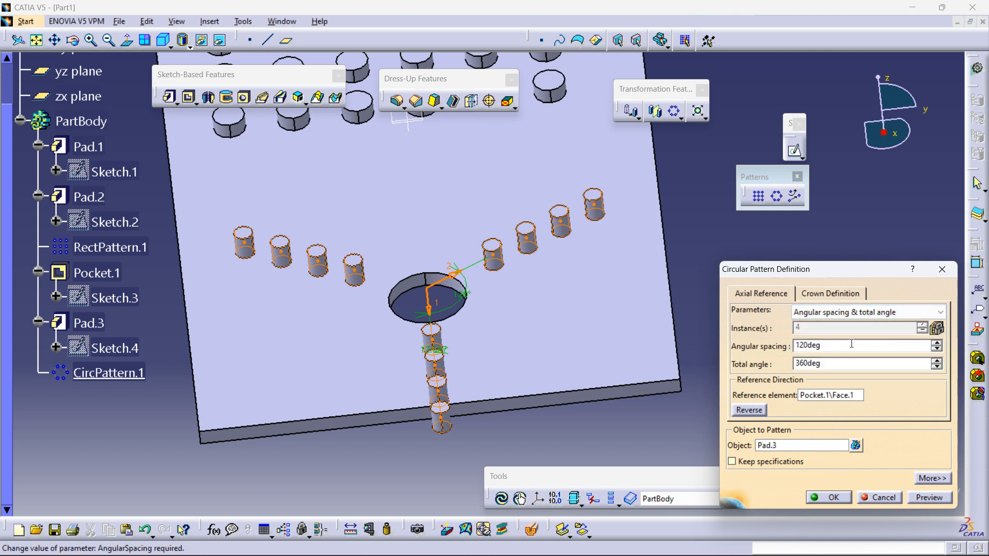
{"action": "double_click", "coordinate": [837, 346]}
{"action": "type", "text": "30"}
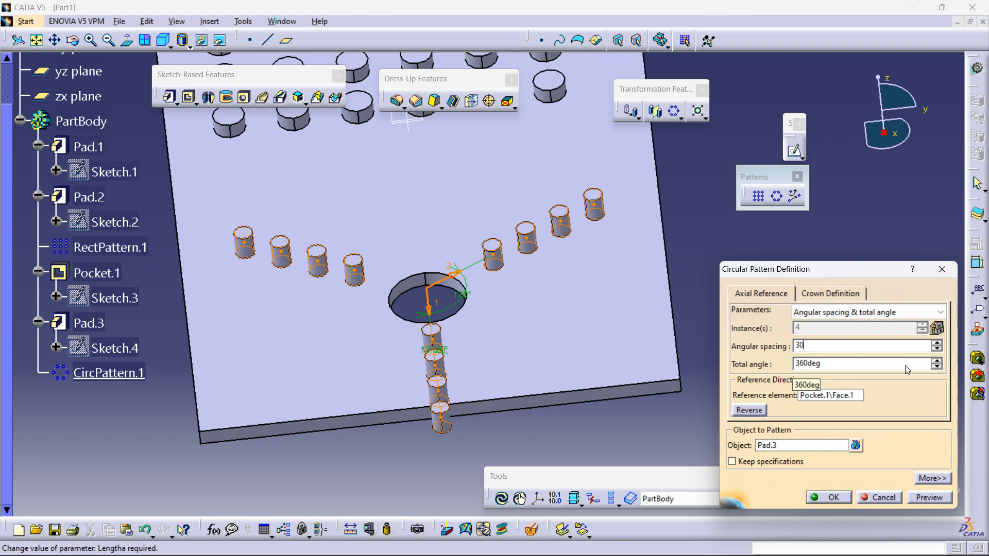
{"action": "left_click", "coordinate": [862, 366]}
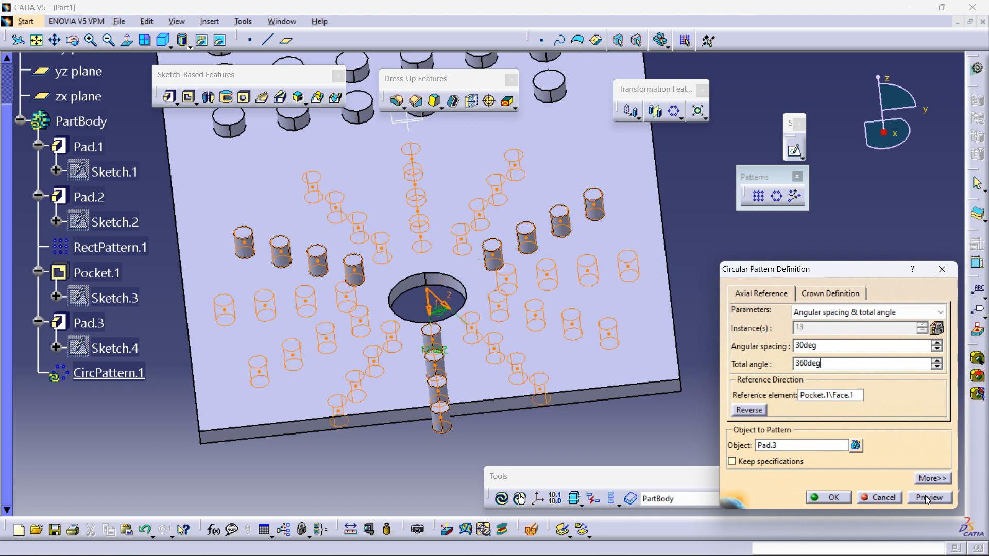
{"action": "middle_click_drag", "start_coordinate": [363, 288], "coordinate": [442, 368]}
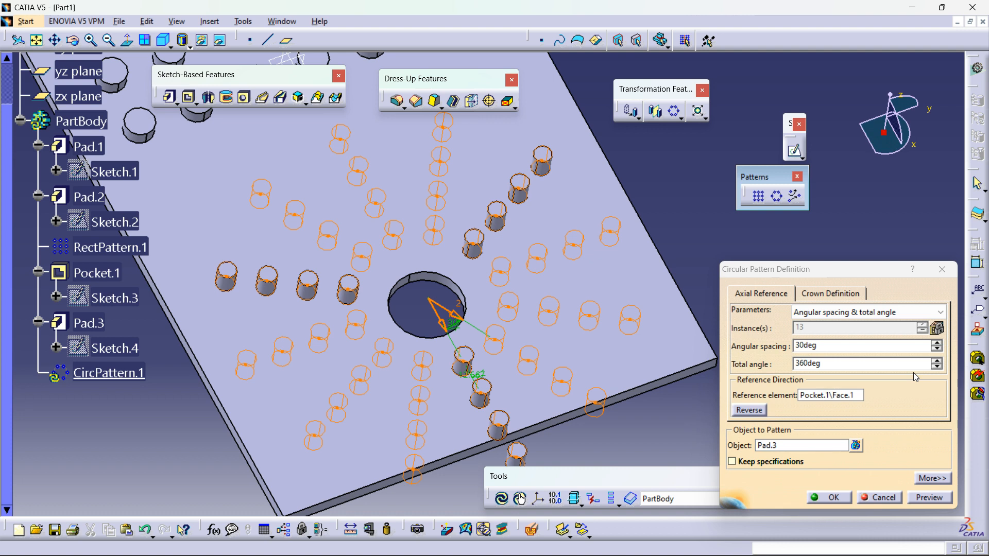
Step: Set the angular spacing to 45deg, confirm the pattern past the warning, and reopen CircPattern.1
{"action": "double_click", "coordinate": [830, 348]}
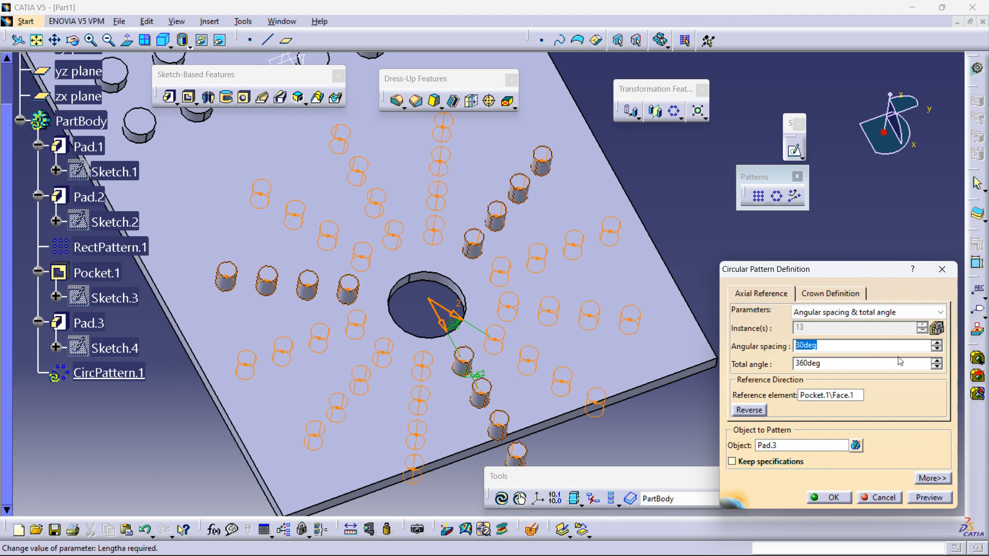
{"action": "type", "text": "45"}
{"action": "key", "text": "Return"}
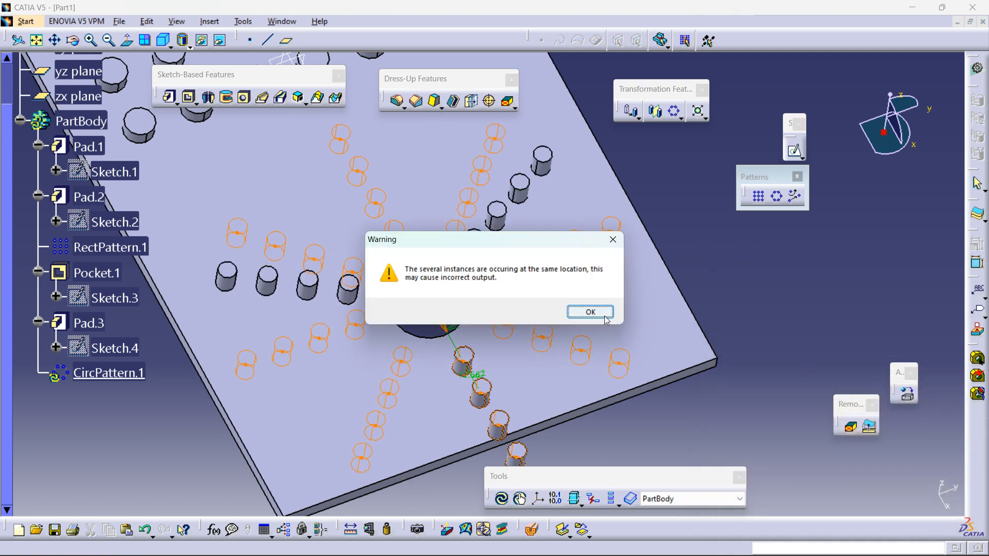
{"action": "left_click", "coordinate": [602, 316]}
{"action": "left_click", "coordinate": [826, 339]}
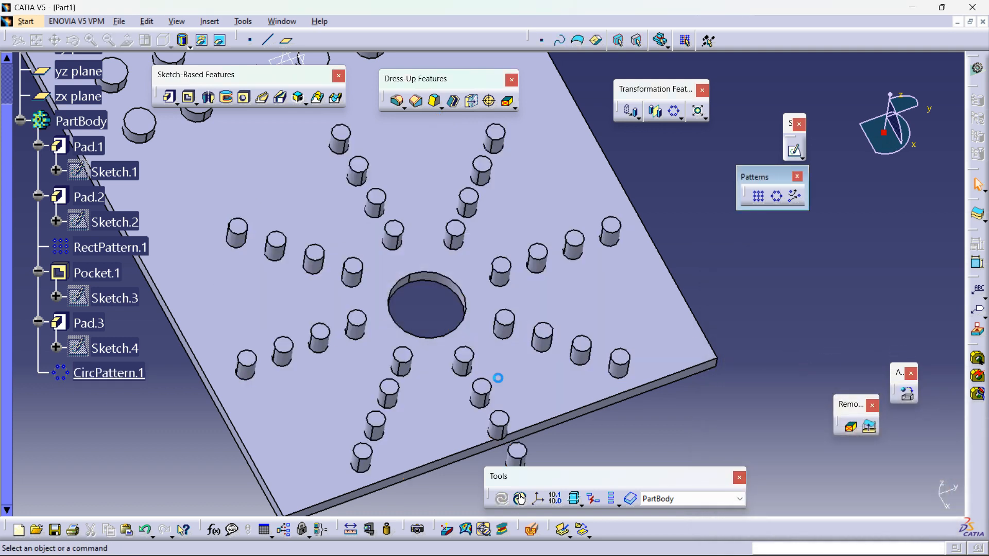
{"action": "double_click", "coordinate": [119, 376]}
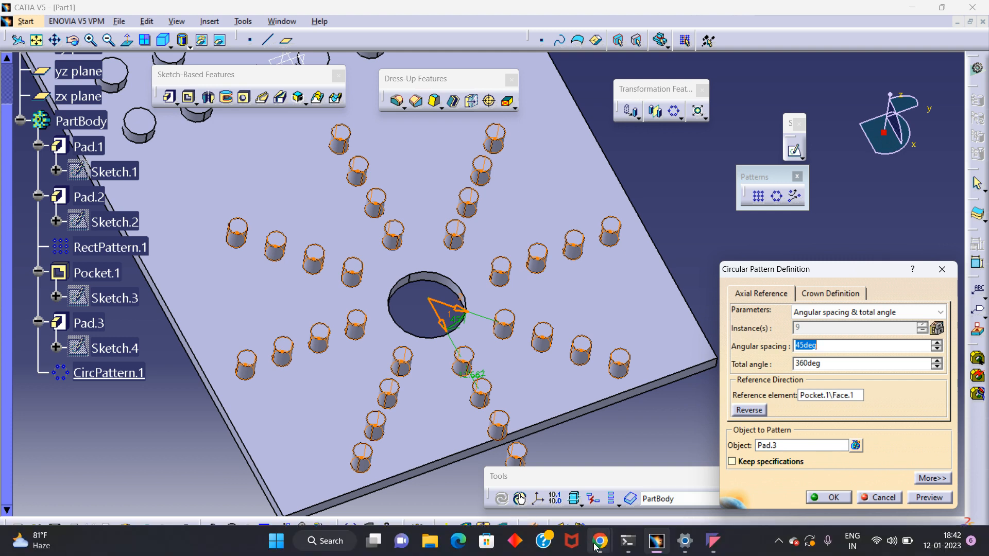
{"action": "mouse_move", "coordinate": [601, 541]}
{"action": "left_click", "coordinate": [495, 454]}
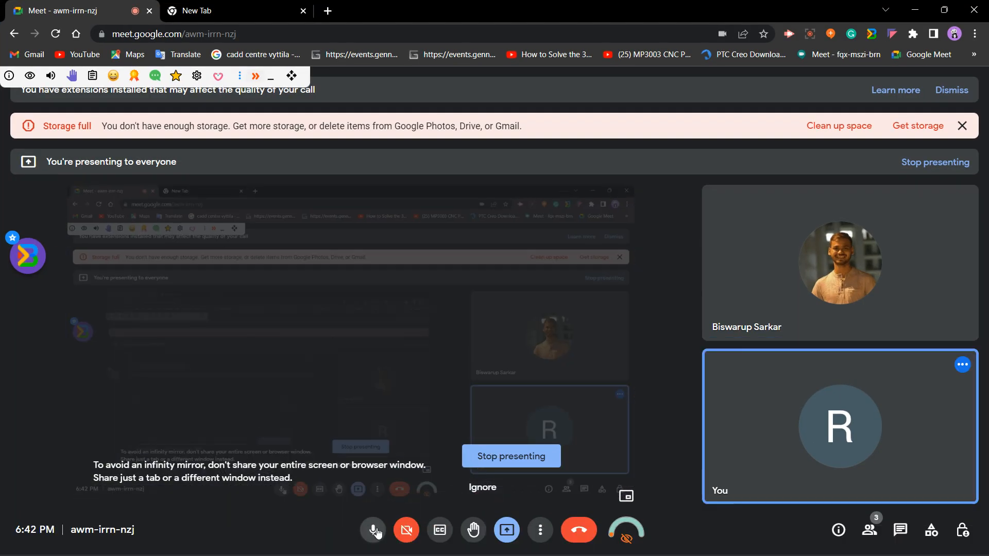
{"action": "left_click", "coordinate": [373, 530]}
{"action": "mouse_move", "coordinate": [720, 545]}
{"action": "left_click", "coordinate": [712, 477]}
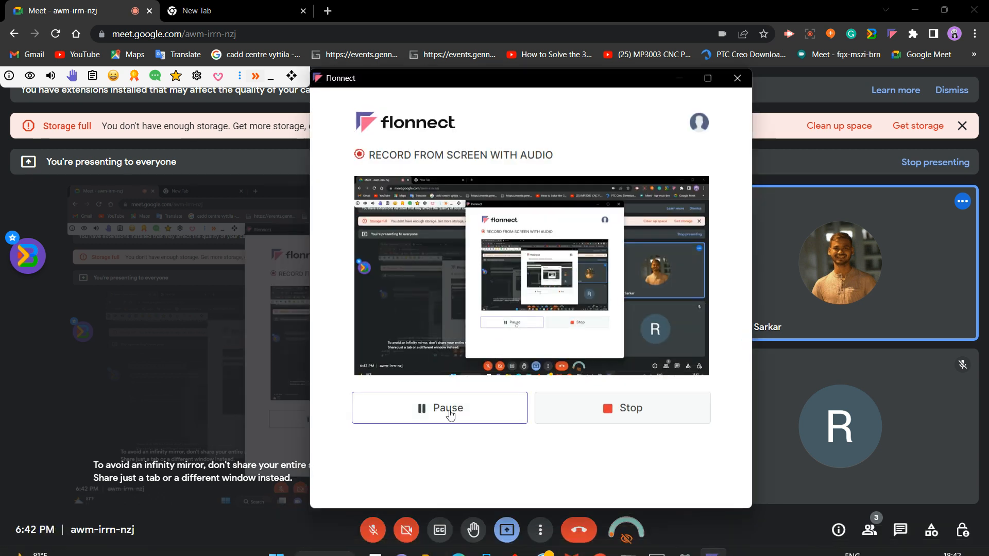
{"action": "left_click", "coordinate": [679, 78]}
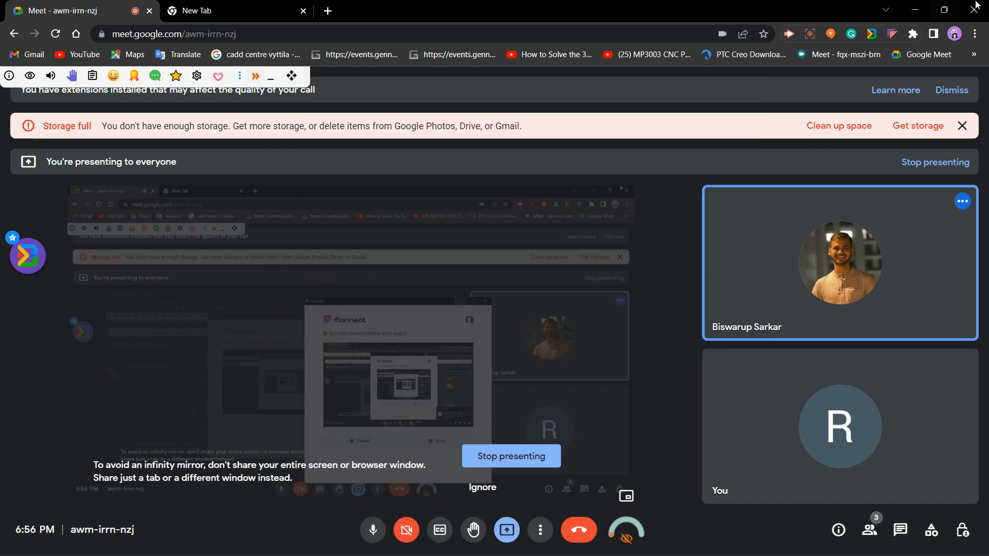
{"action": "left_click", "coordinate": [915, 9]}
Step: Switch the circular pattern's axial parameters to Complete crown
{"action": "middle_click_drag", "start_coordinate": [663, 233], "coordinate": [471, 310]}
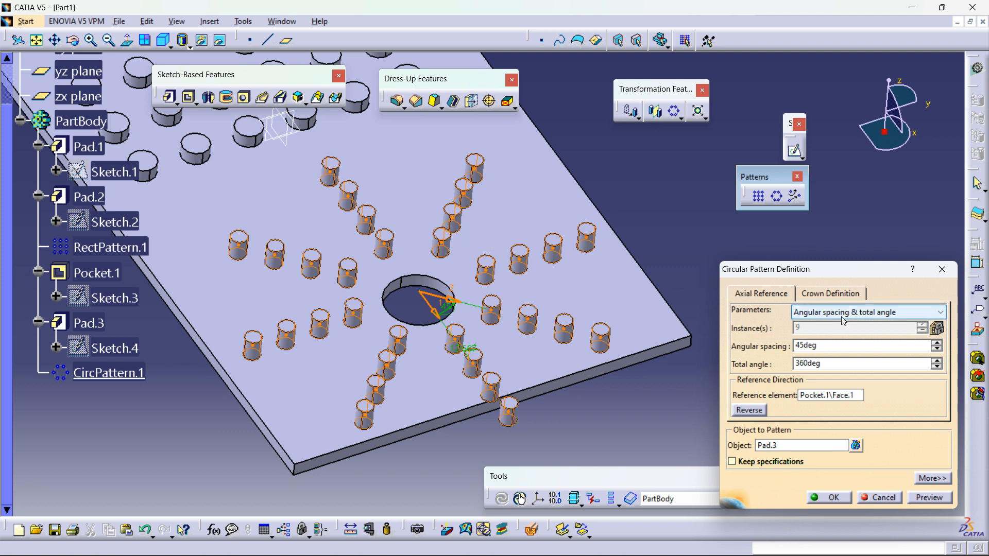
{"action": "left_click", "coordinate": [826, 315]}
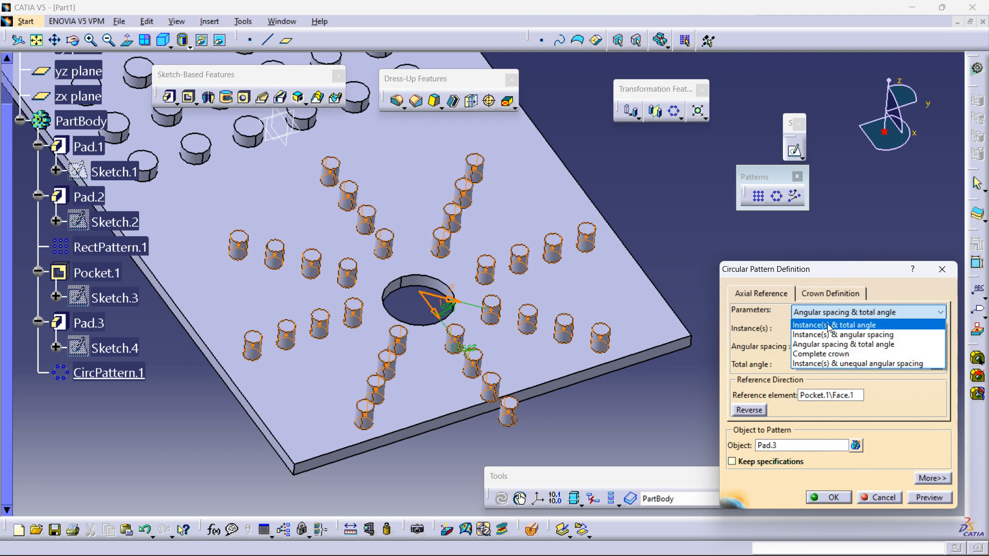
{"action": "left_click", "coordinate": [834, 345]}
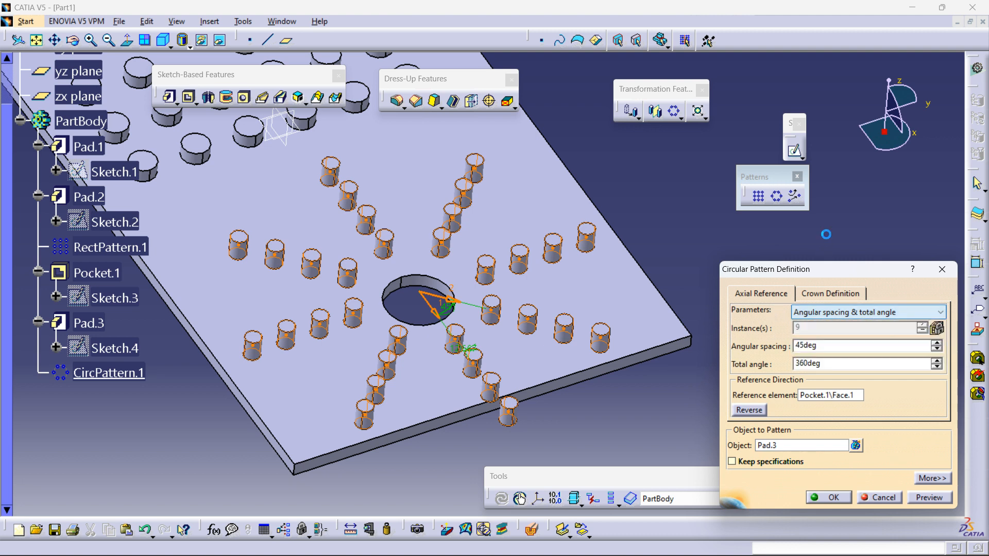
{"action": "left_click", "coordinate": [847, 314]}
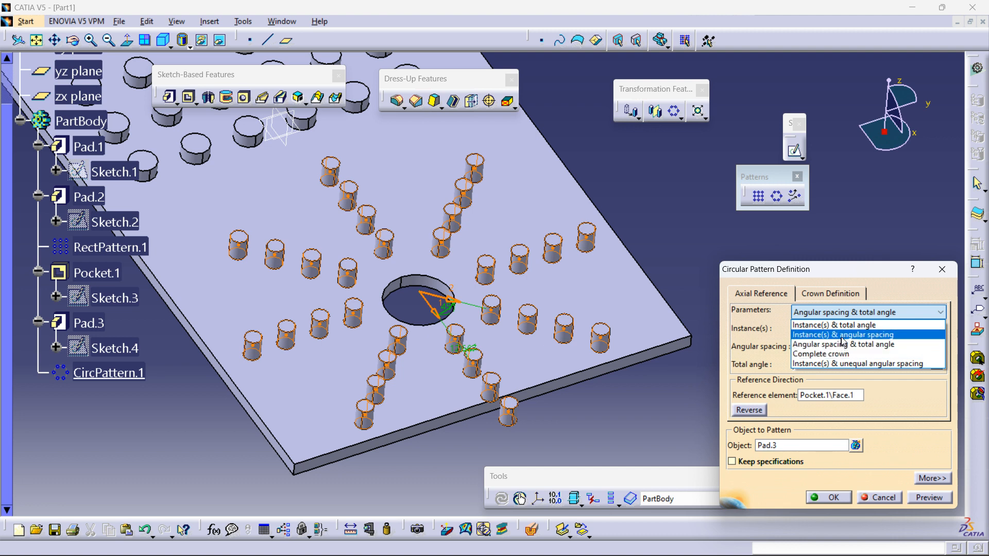
{"action": "left_click", "coordinate": [842, 336]}
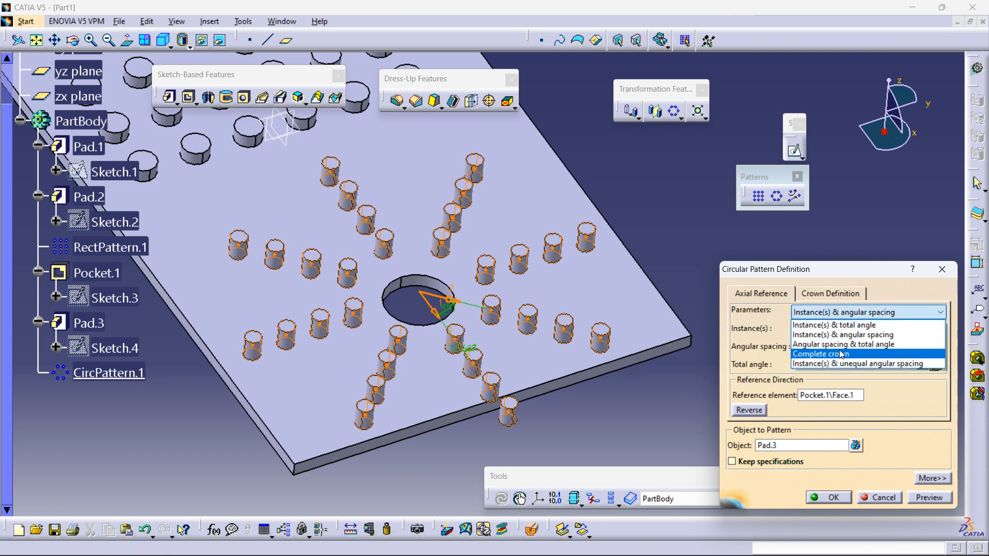
{"action": "left_click", "coordinate": [861, 336]}
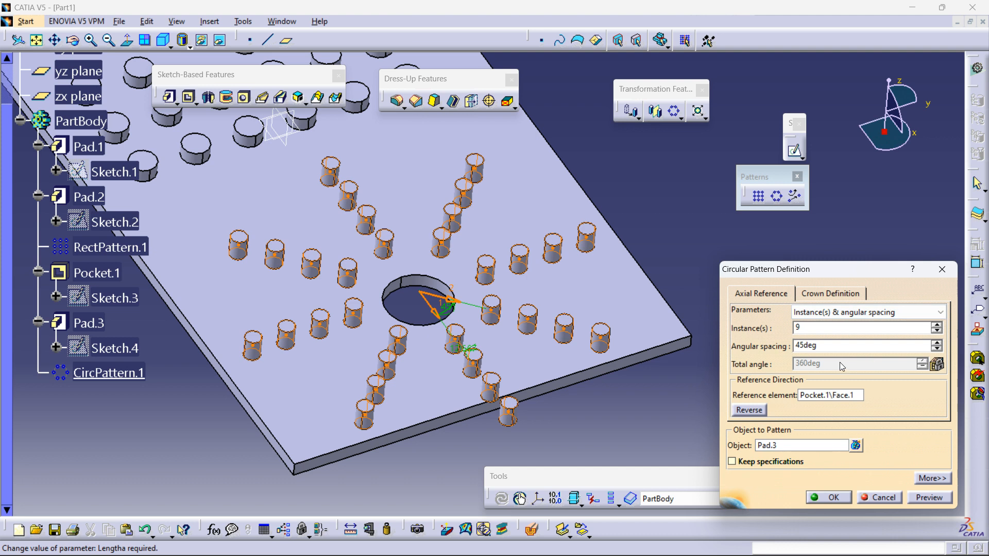
{"action": "left_click", "coordinate": [876, 312]}
{"action": "left_click", "coordinate": [859, 335]}
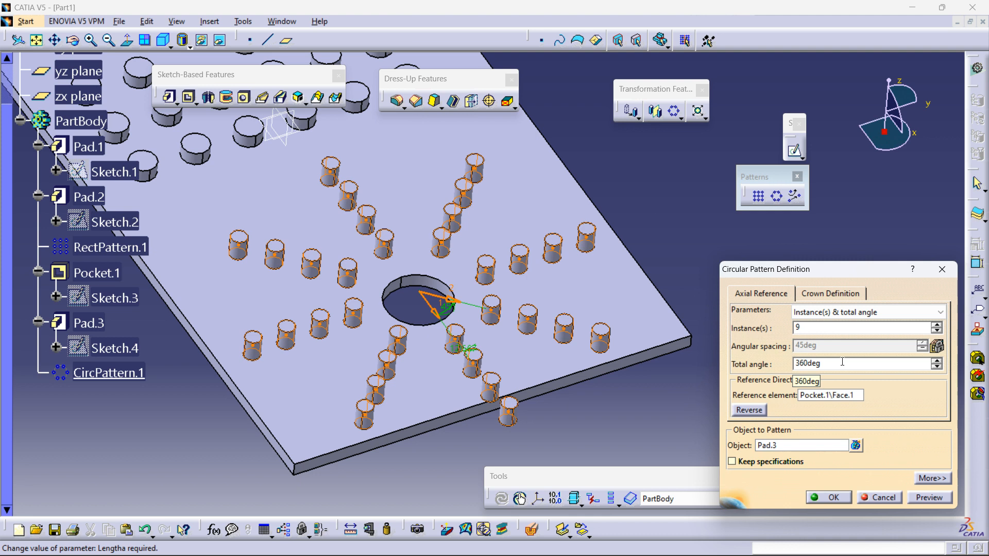
{"action": "left_click", "coordinate": [819, 313]}
{"action": "left_click", "coordinate": [821, 355]}
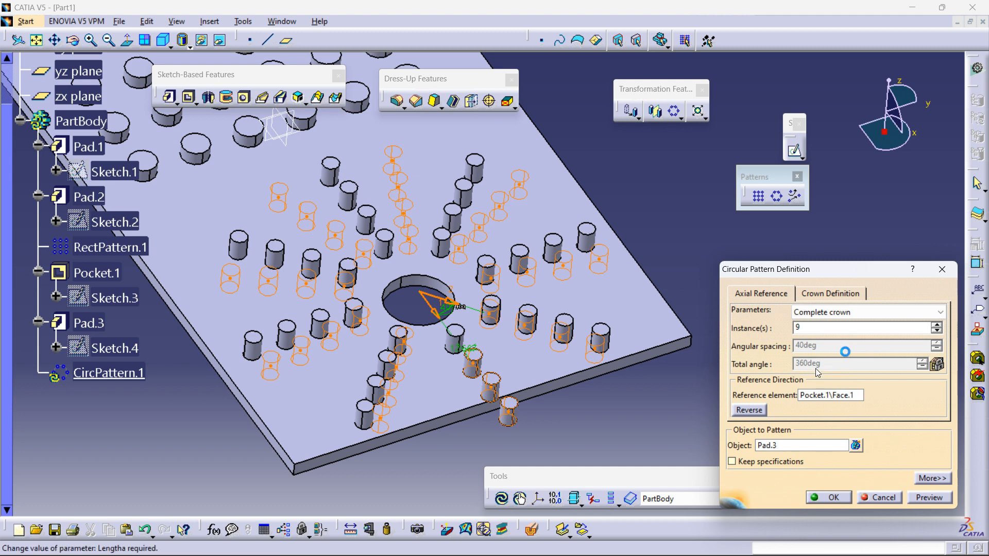
Step: Set the complete crown to 12 instances, preview, and confirm the circular pattern
{"action": "double_click", "coordinate": [811, 330]}
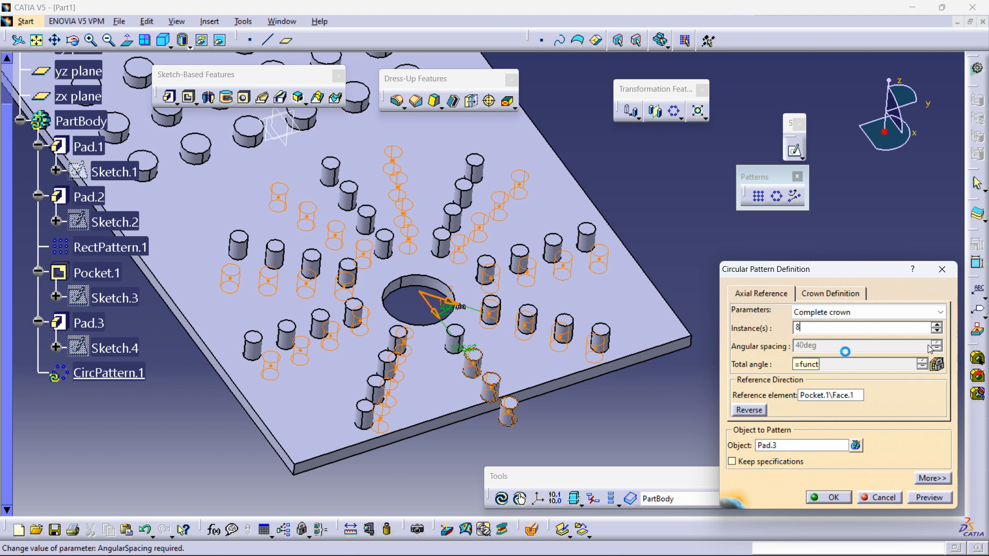
{"action": "left_click", "coordinate": [931, 498]}
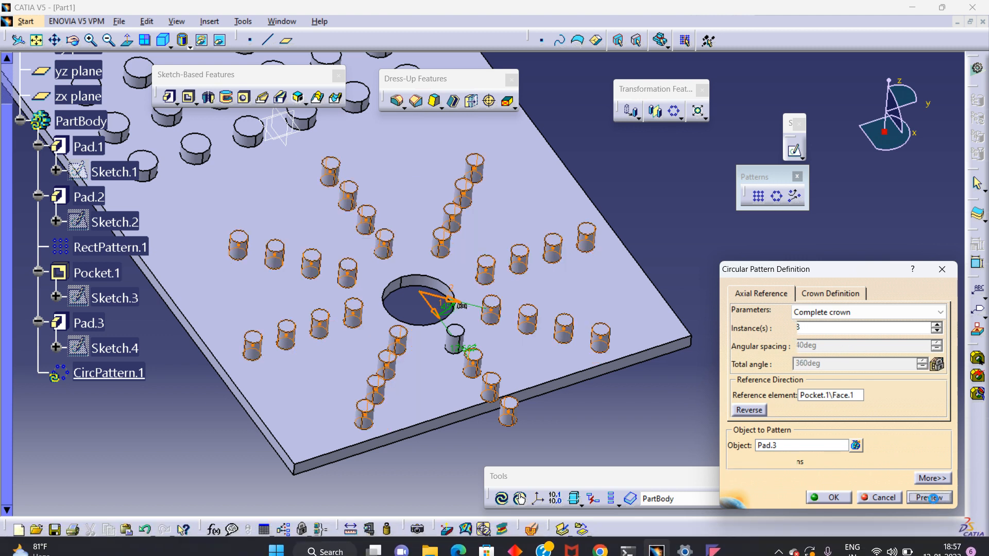
{"action": "left_click", "coordinate": [938, 325]}
{"action": "left_click", "coordinate": [937, 325]}
{"action": "left_click", "coordinate": [937, 326]}
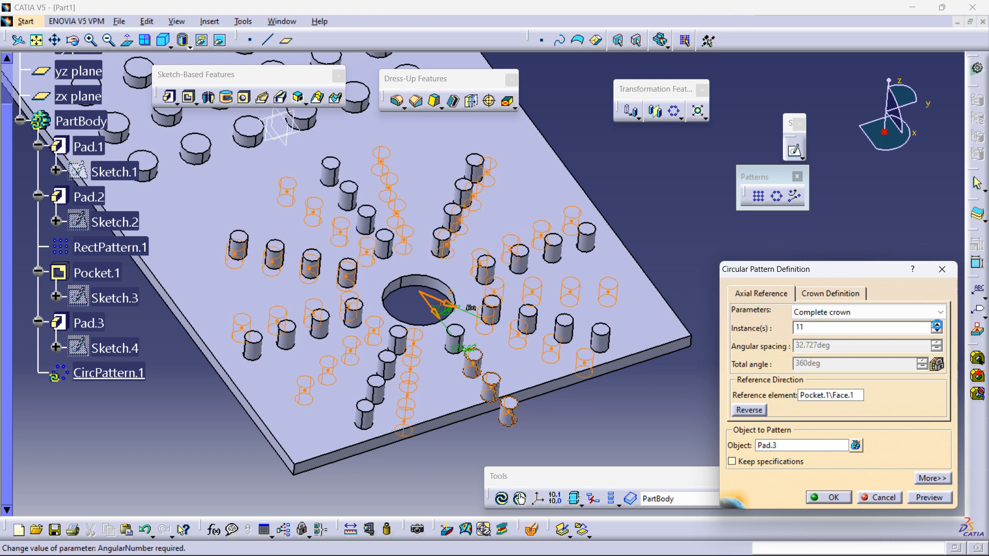
{"action": "left_click", "coordinate": [937, 325]}
{"action": "left_click", "coordinate": [938, 498]}
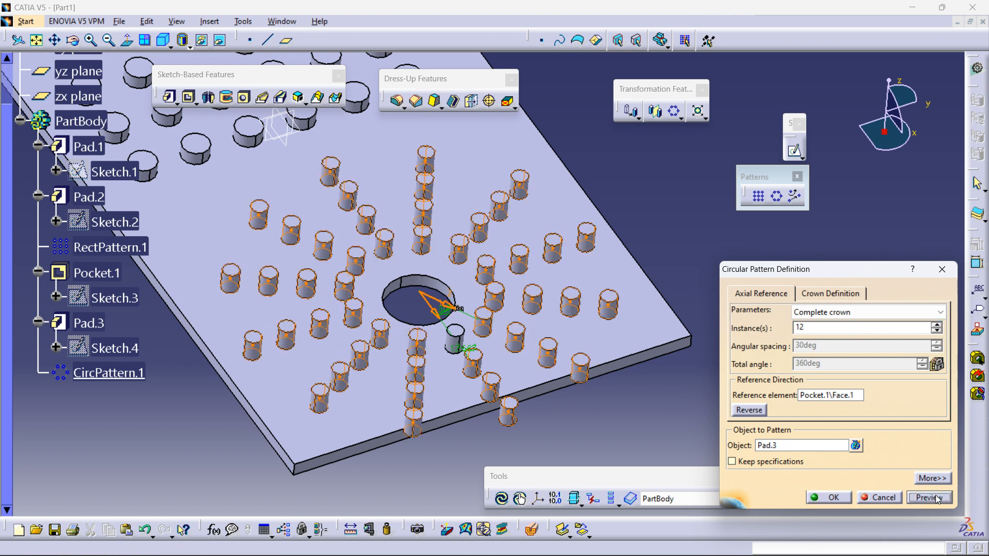
{"action": "left_click", "coordinate": [833, 498]}
Step: Open a new sketch on the plate's underside face and place a point near its left end
{"action": "middle_click_drag", "start_coordinate": [750, 242], "coordinate": [747, 309]}
{"action": "middle_click_drag", "start_coordinate": [490, 353], "coordinate": [687, 229]}
{"action": "middle_click_drag", "start_coordinate": [585, 315], "coordinate": [712, 261]}
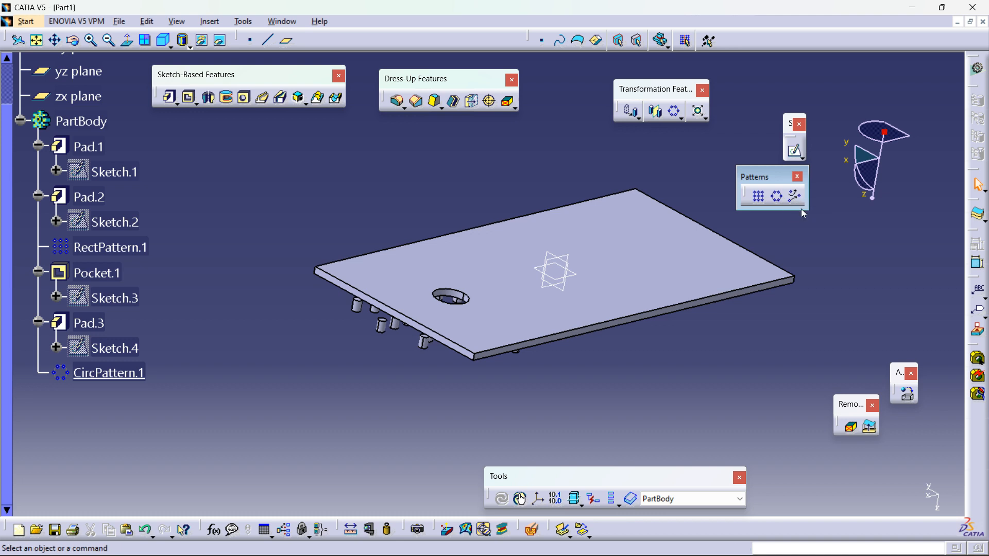
{"action": "left_click", "coordinate": [678, 239]}
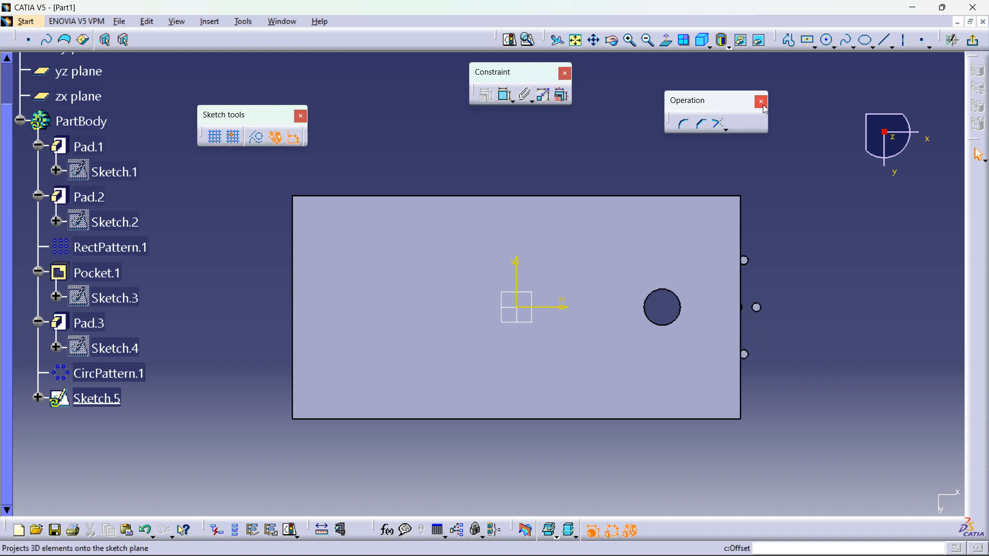
{"action": "left_click", "coordinate": [925, 40]}
{"action": "left_click", "coordinate": [351, 364]}
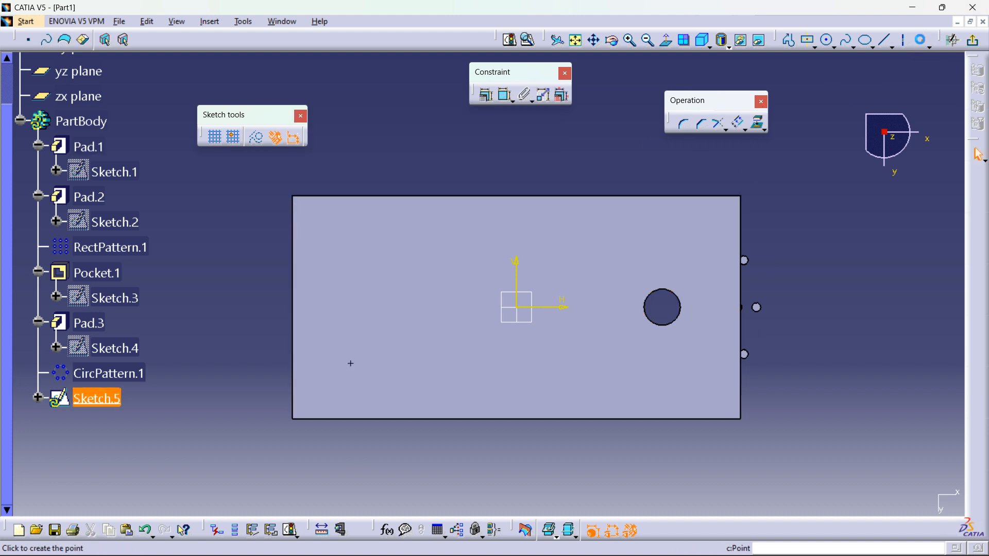
Step: Place three more points on the underside sketch, spread across the plate face
{"action": "left_click", "coordinate": [410, 257]}
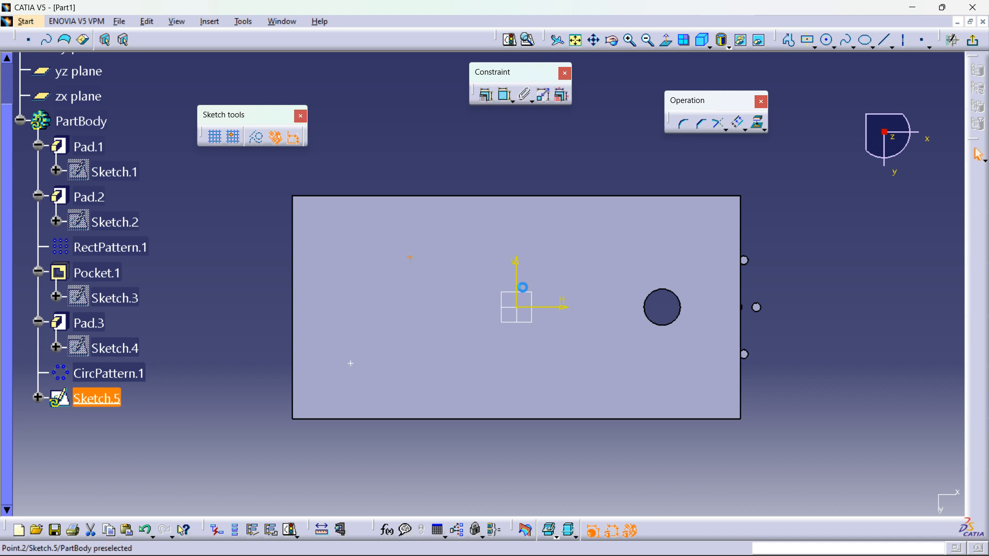
{"action": "left_click", "coordinate": [926, 45]}
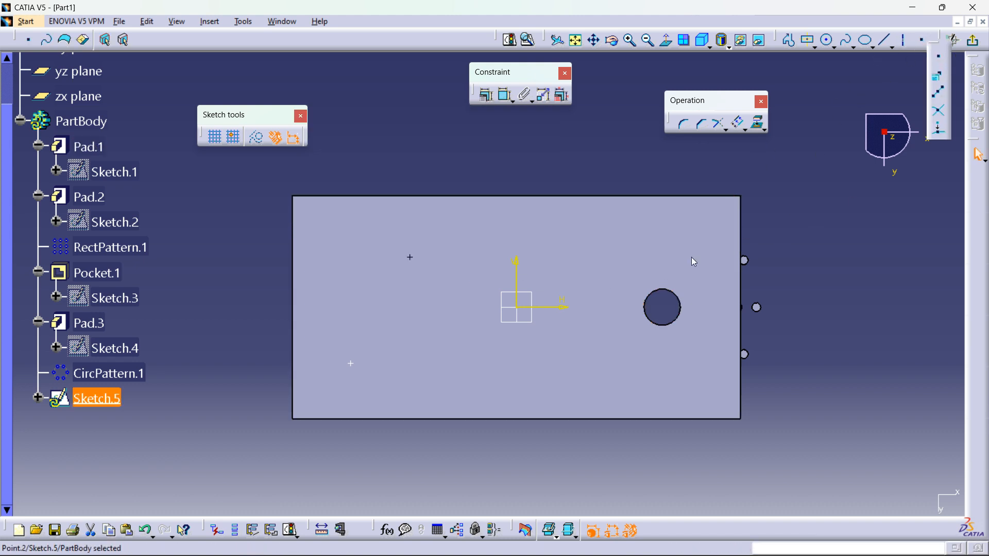
{"action": "left_click", "coordinate": [598, 257]}
{"action": "left_click", "coordinate": [627, 330]}
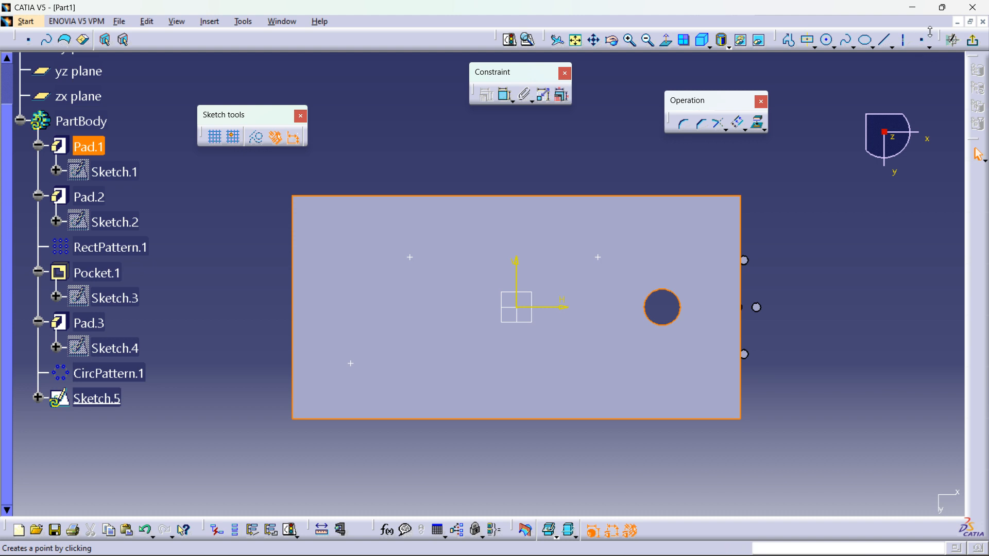
{"action": "left_click", "coordinate": [631, 375]}
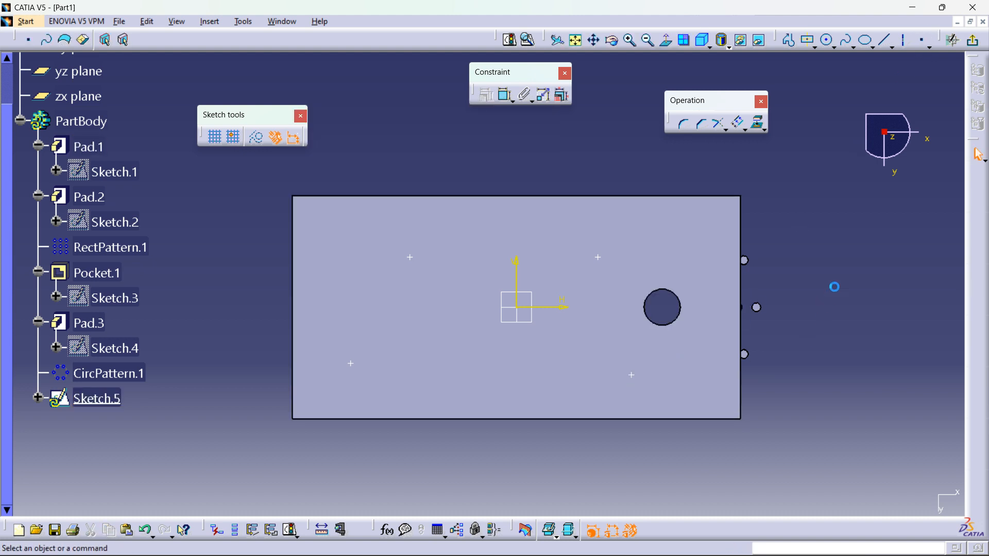
Step: Leave the sketch and create a user pattern of the central pocket positioned at the points of Sketch.5
{"action": "middle_click_drag", "start_coordinate": [686, 335], "coordinate": [669, 221]}
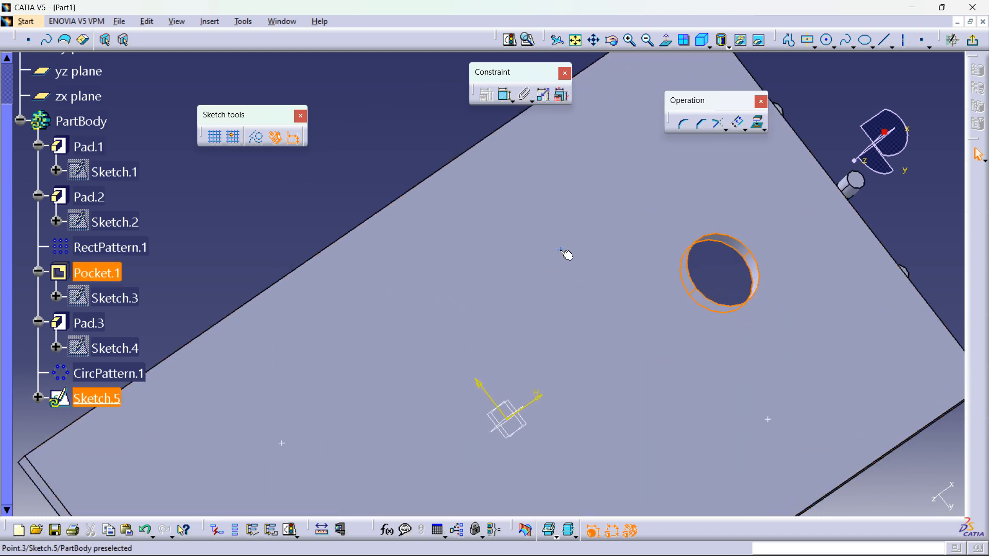
{"action": "middle_click_drag", "start_coordinate": [742, 267], "coordinate": [591, 293]}
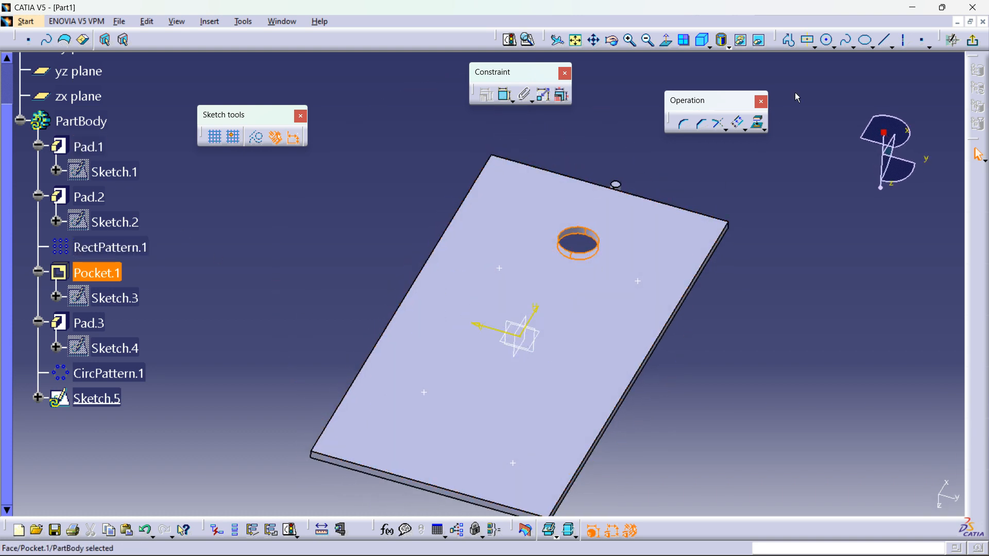
{"action": "left_click", "coordinate": [842, 187]}
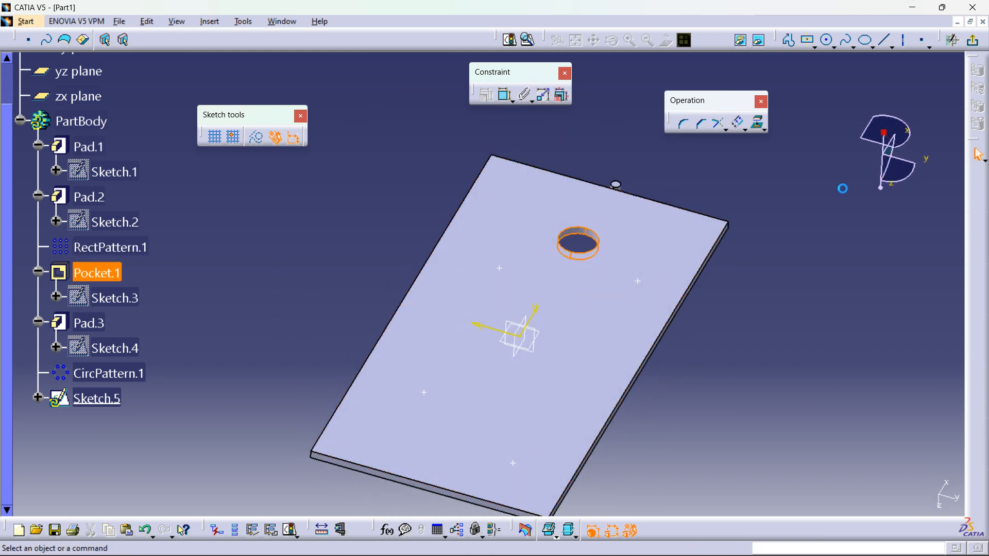
{"action": "left_click", "coordinate": [973, 49]}
{"action": "mouse_move", "coordinate": [755, 261]}
{"action": "middle_mouse_down"}
{"action": "mouse_move", "coordinate": [711, 287]}
{"action": "mouse_move", "coordinate": [729, 328]}
{"action": "mouse_move", "coordinate": [713, 350]}
{"action": "mouse_move", "coordinate": [720, 304]}
{"action": "middle_mouse_up"}
{"action": "left_click", "coordinate": [738, 346]}
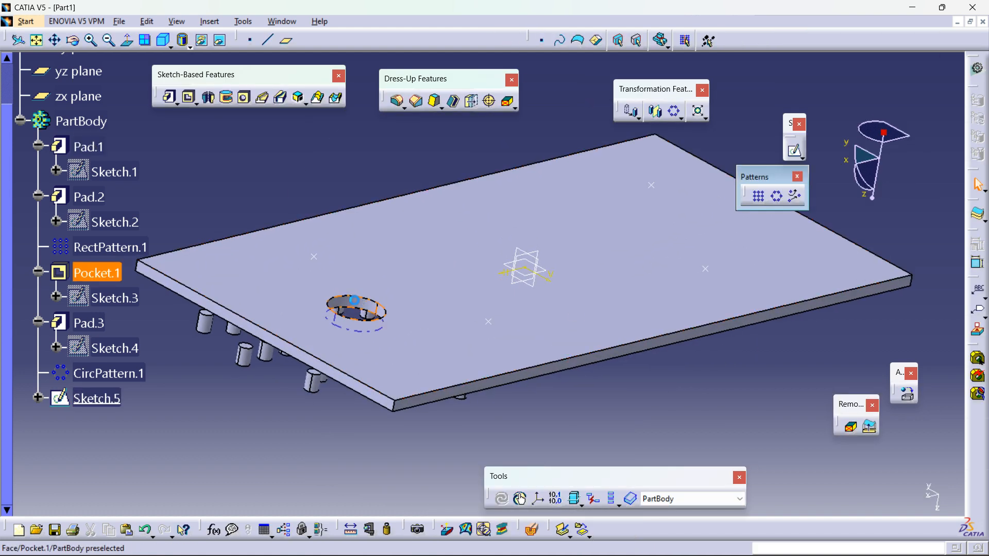
{"action": "left_click", "coordinate": [358, 304]}
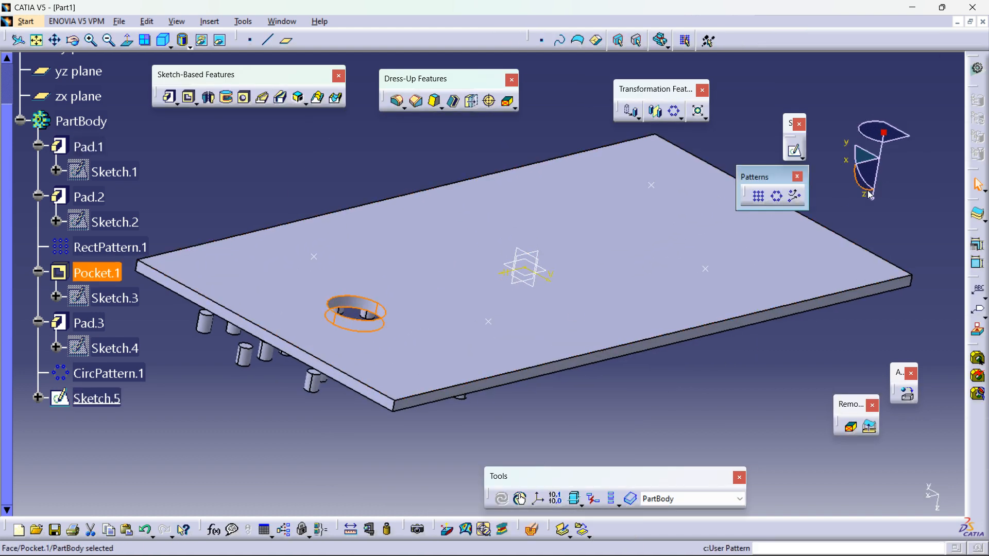
{"action": "left_click", "coordinate": [796, 197]}
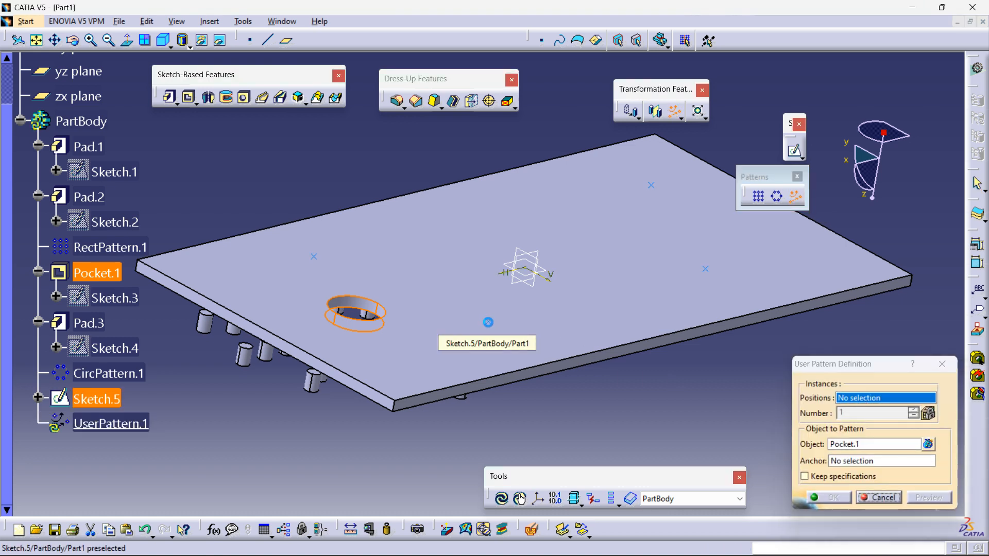
{"action": "left_click", "coordinate": [435, 331]}
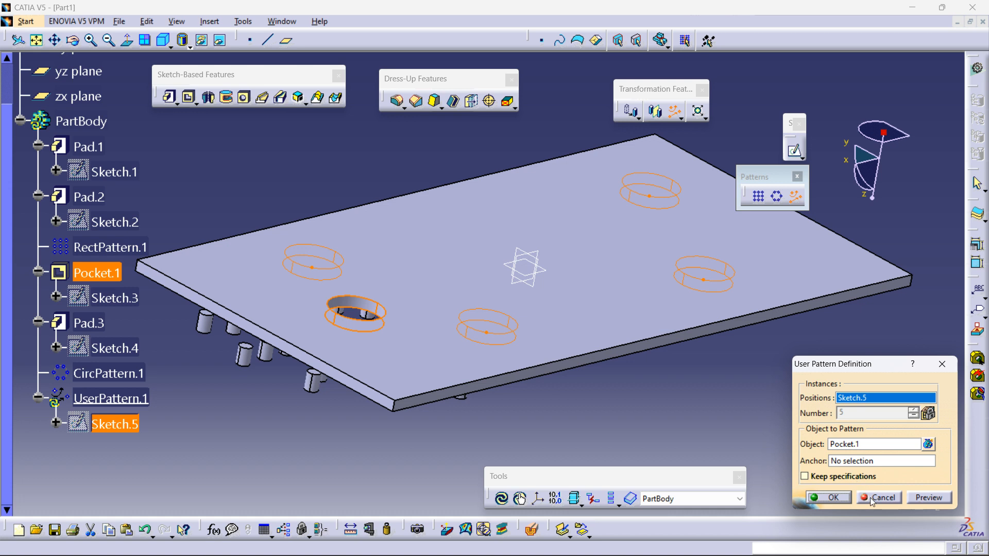
{"action": "left_click", "coordinate": [829, 498]}
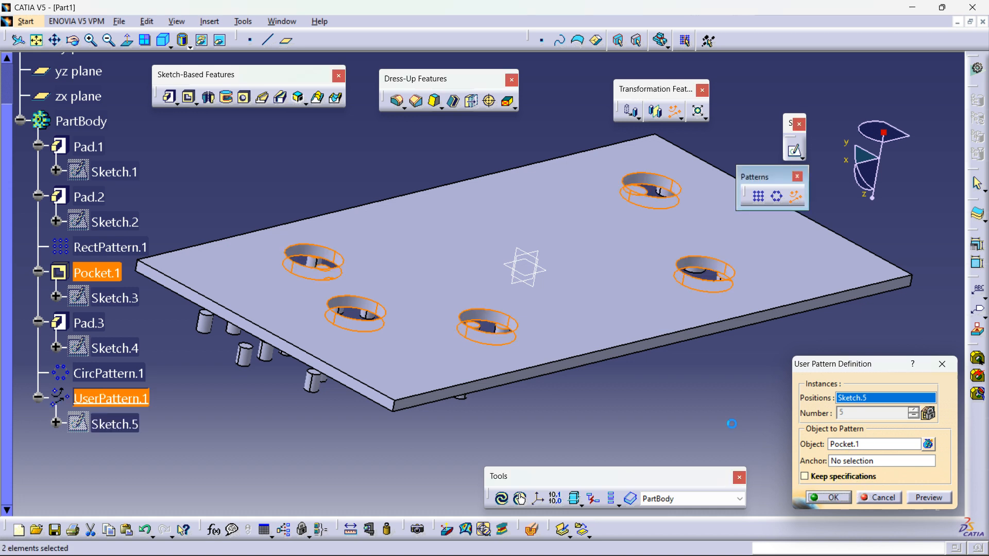
Step: Open the Scaling and Affinity definitions to inspect their options, cancelling both without applying them
{"action": "middle_click_drag", "start_coordinate": [644, 320], "coordinate": [467, 312]}
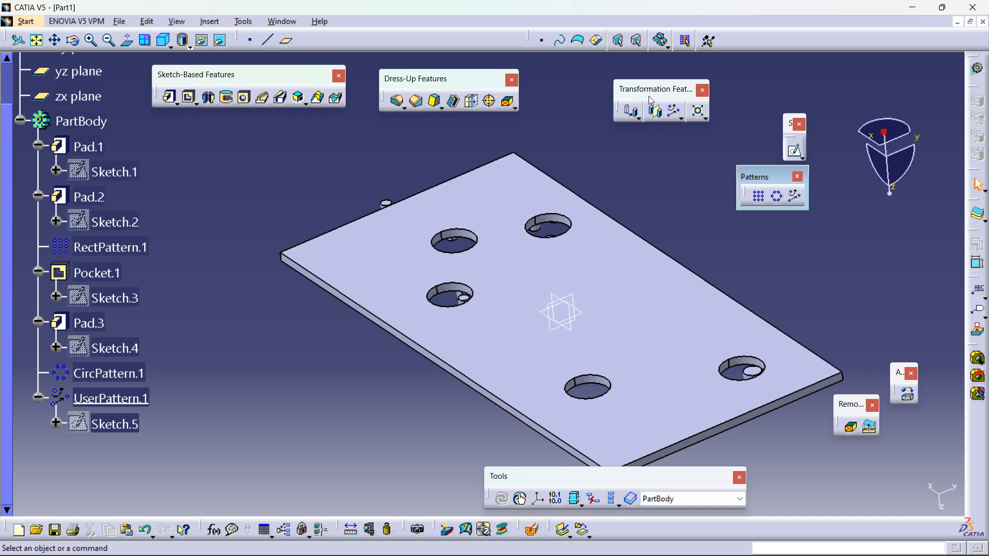
{"action": "left_click", "coordinate": [797, 177]}
{"action": "left_click", "coordinate": [706, 117]}
{"action": "left_click_drag", "start_coordinate": [712, 127], "coordinate": [759, 176]}
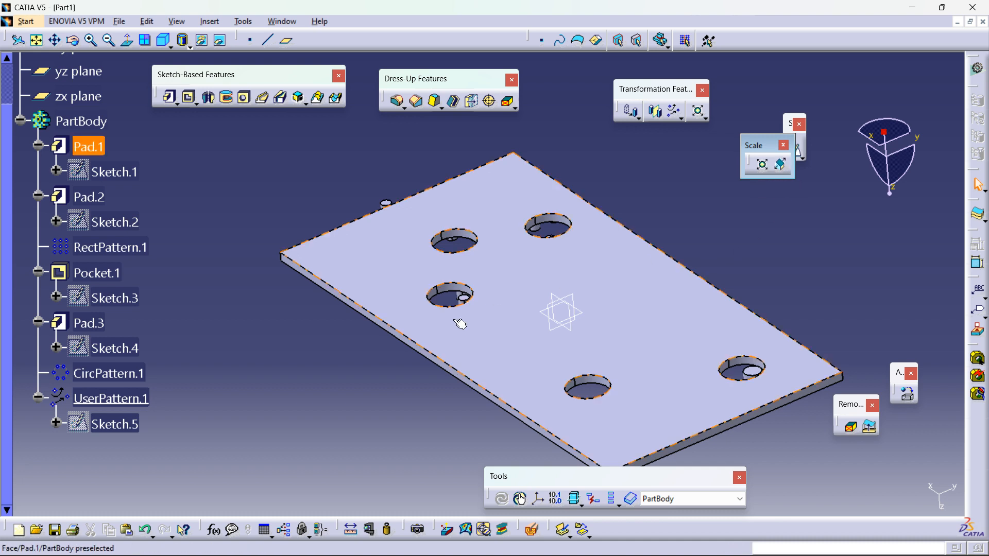
{"action": "left_click", "coordinate": [763, 165]}
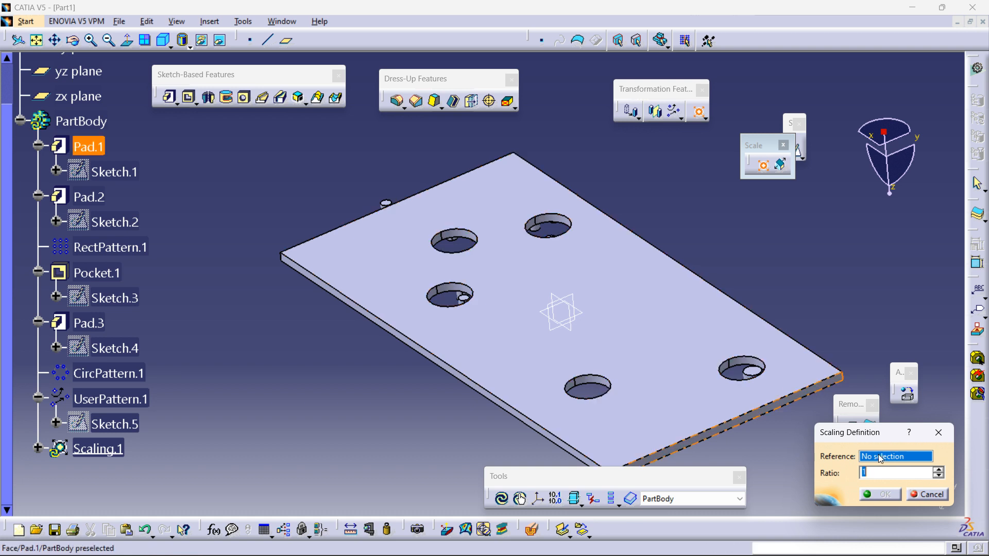
{"action": "left_click", "coordinate": [939, 432]}
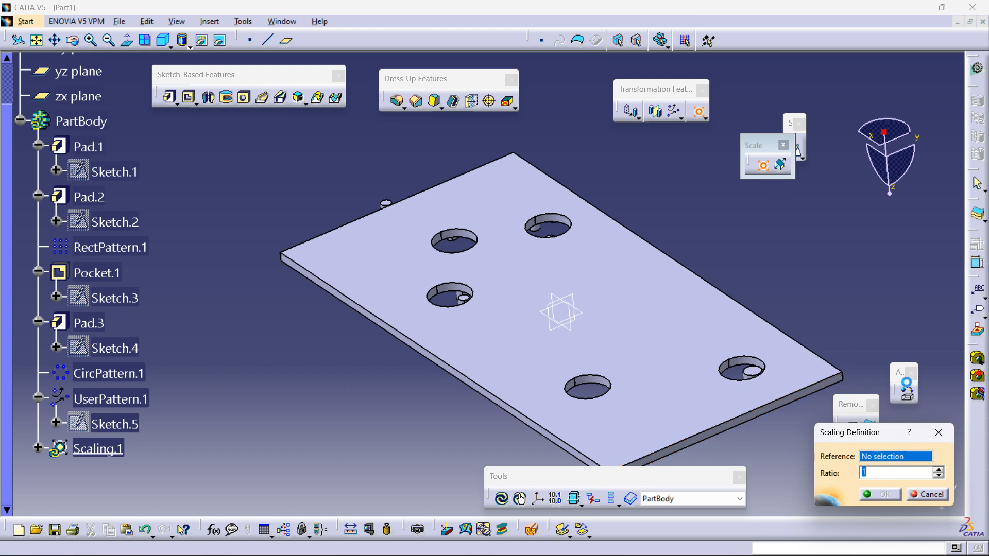
{"action": "left_click", "coordinate": [781, 165]}
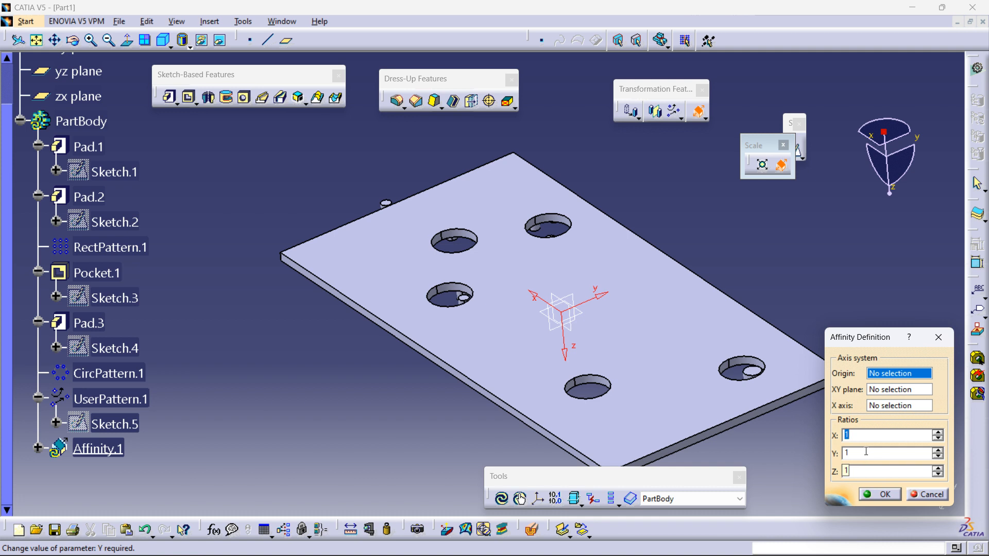
{"action": "left_click", "coordinate": [928, 494]}
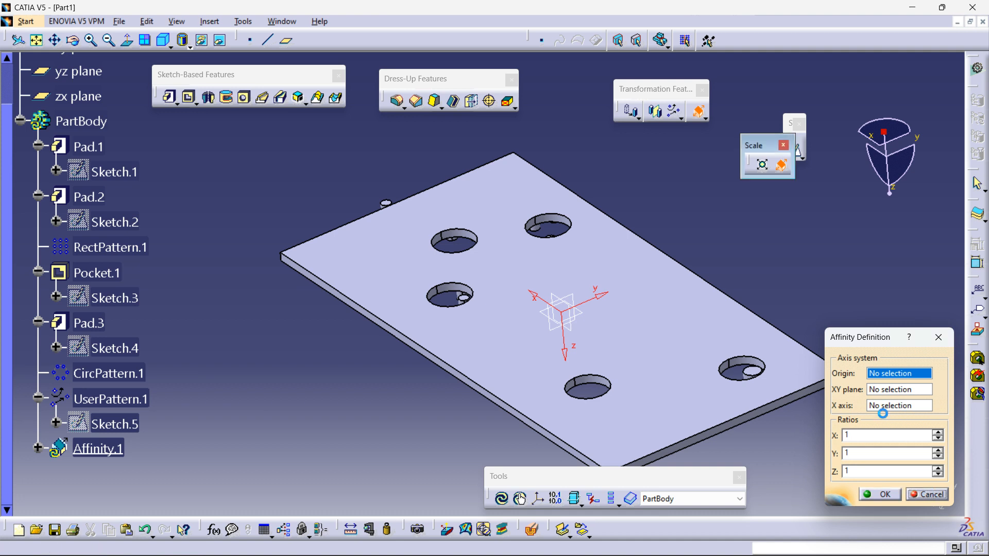
Step: Create a new Part document with hybrid design enabled
{"action": "left_click", "coordinate": [119, 21]}
{"action": "left_click", "coordinate": [130, 36]}
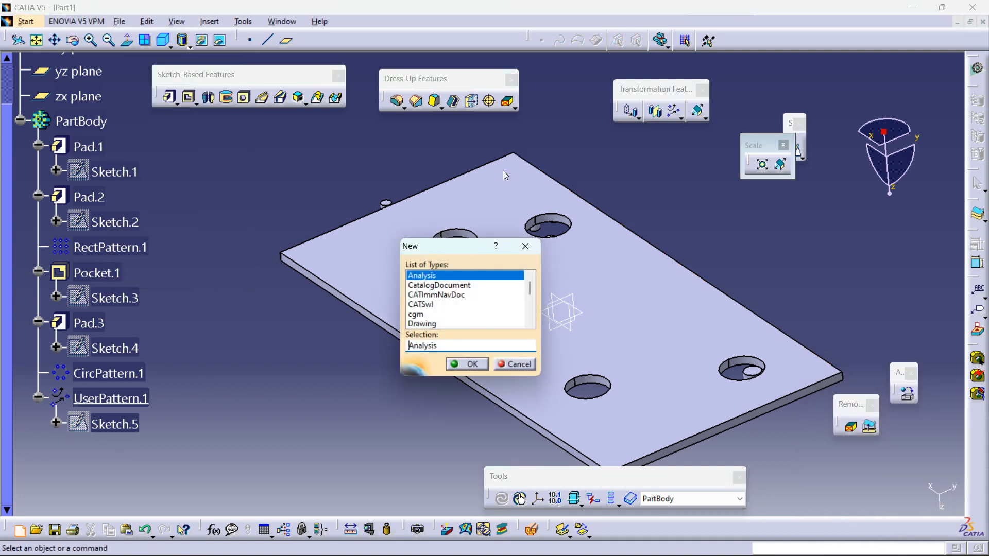
{"action": "type", "text": "Part"}
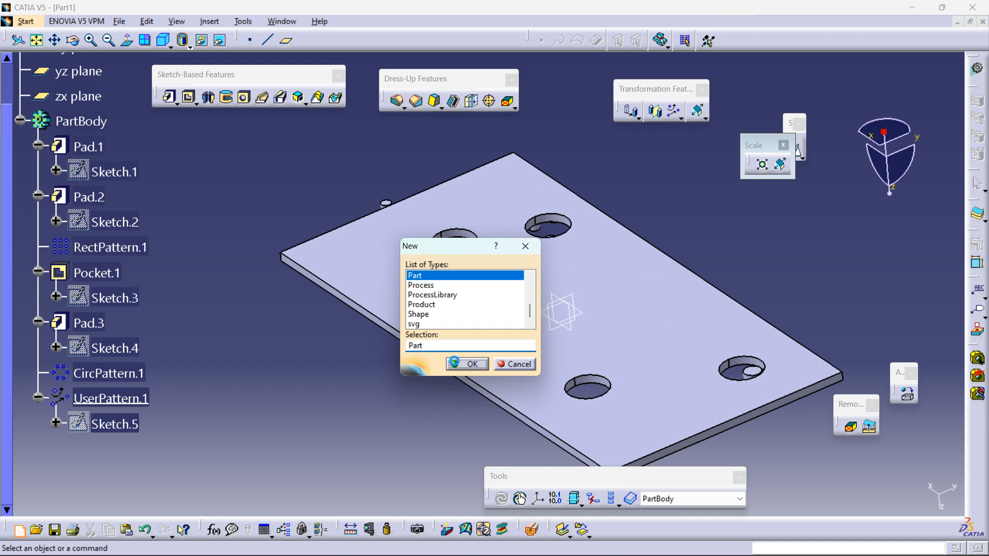
{"action": "key", "text": "Return"}
{"action": "left_click", "coordinate": [879, 500]}
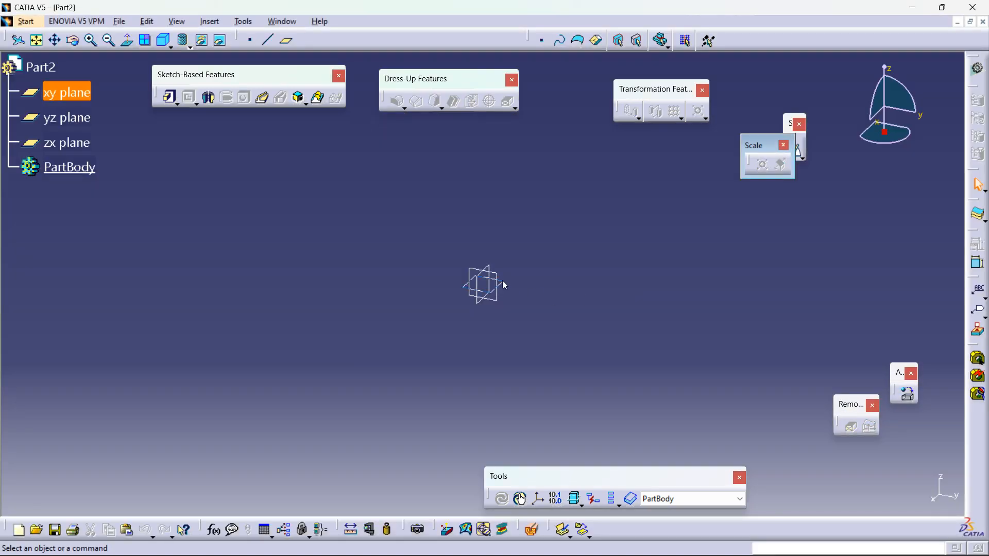
Step: Open a sketch on the xy plane and draw a closed L-shaped profile from the origin, about 157 mm long
{"action": "left_click", "coordinate": [507, 284]}
{"action": "left_click", "coordinate": [801, 154]}
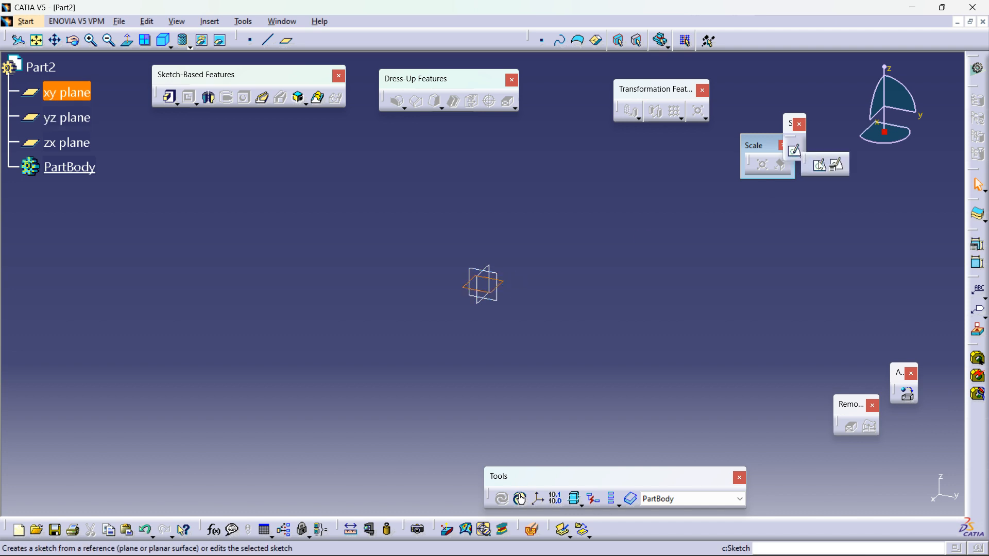
{"action": "left_click", "coordinate": [820, 166]}
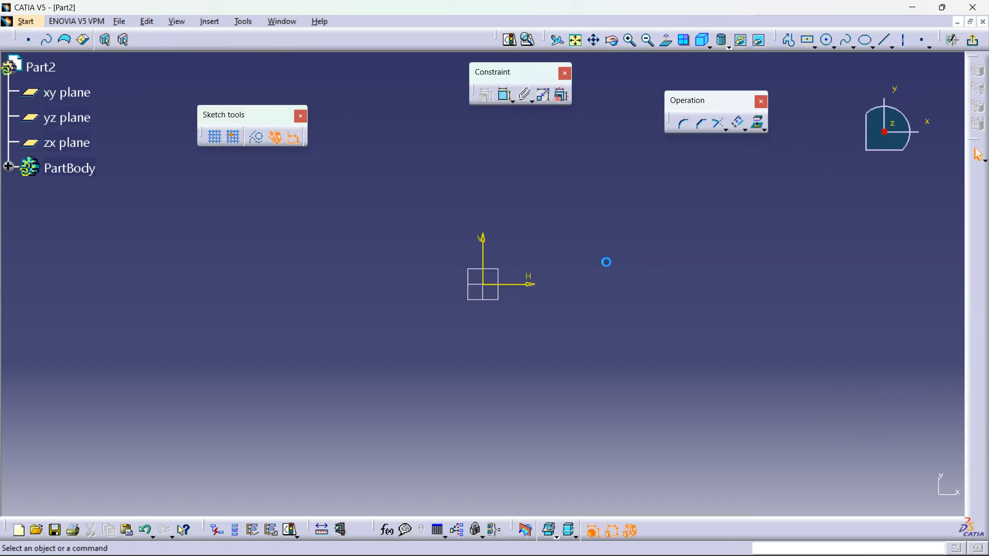
{"action": "left_click", "coordinate": [828, 40]}
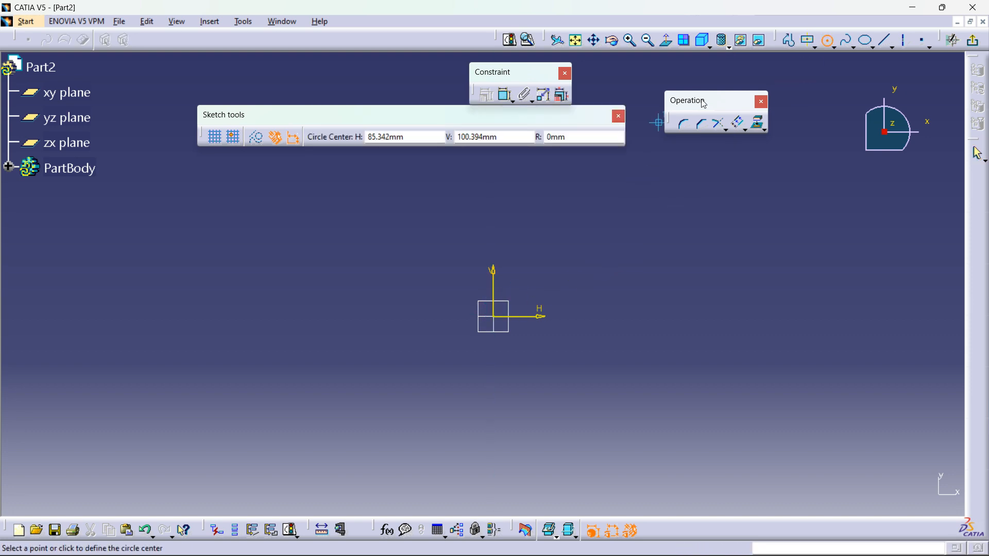
{"action": "left_click", "coordinate": [789, 40]}
{"action": "left_click", "coordinate": [493, 317]}
{"action": "left_click", "coordinate": [494, 237]}
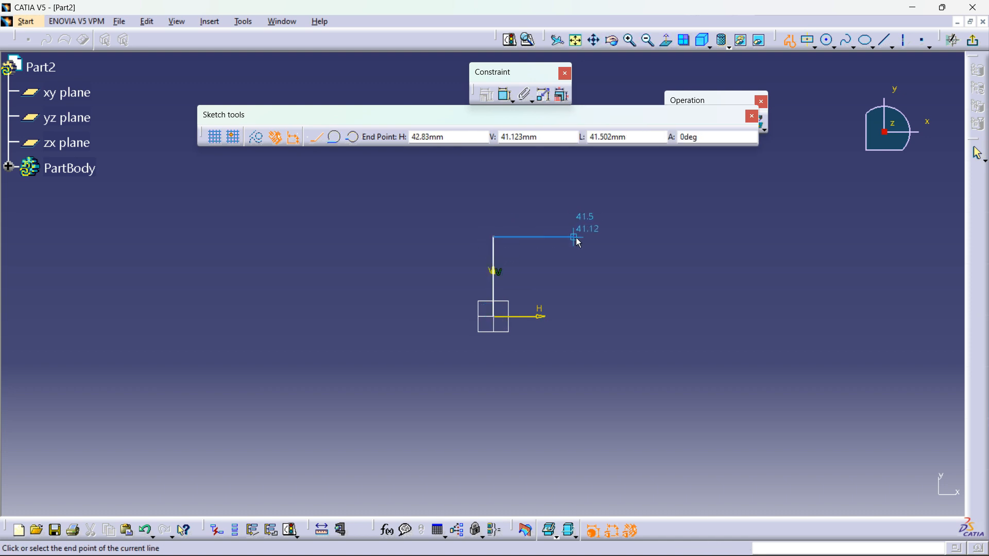
{"action": "left_click", "coordinate": [576, 237]}
{"action": "left_click", "coordinate": [576, 283]}
{"action": "left_click", "coordinate": [798, 285]}
{"action": "left_click", "coordinate": [798, 316]}
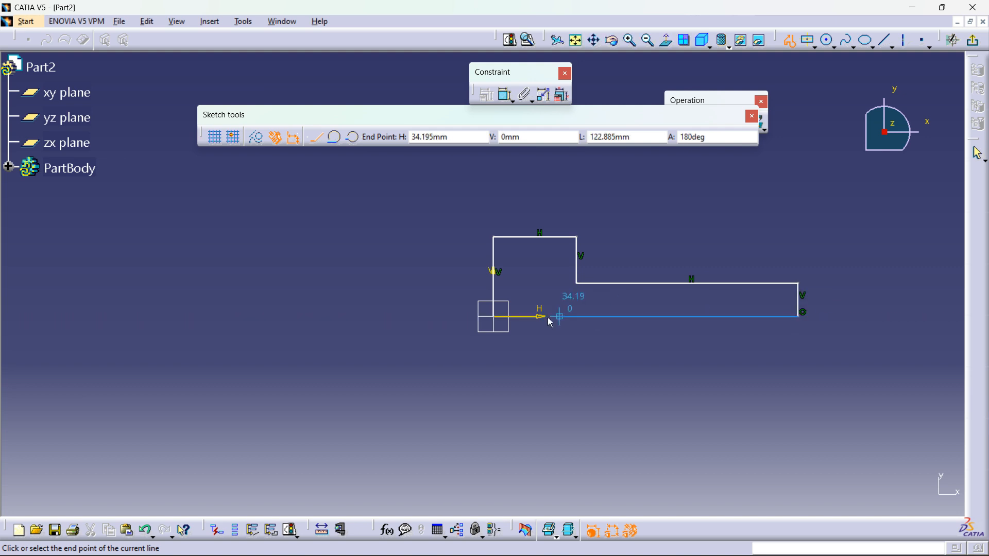
{"action": "left_click", "coordinate": [493, 316]}
Step: Exit the sketch and pad the L-shaped profile into a solid
{"action": "middle_click_drag", "start_coordinate": [718, 181], "coordinate": [650, 196]}
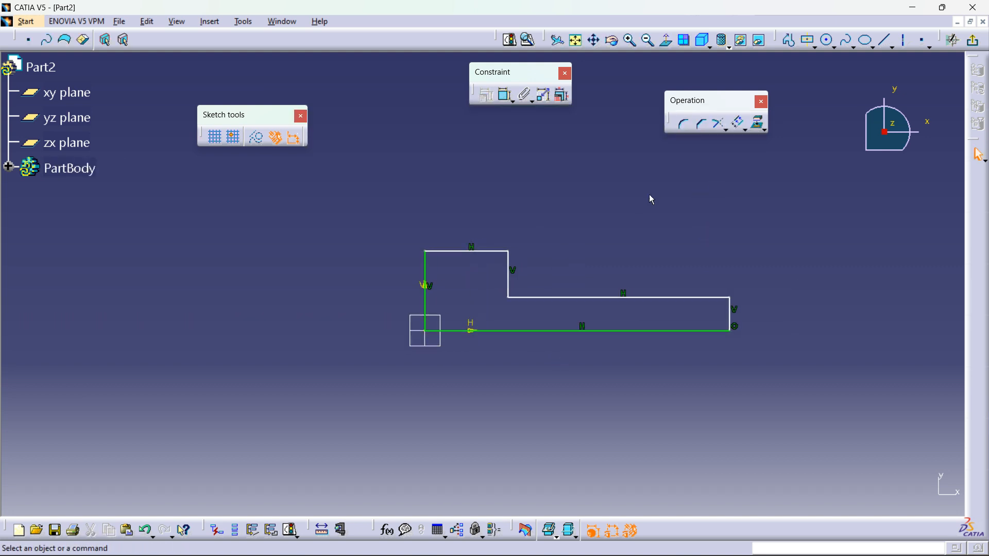
{"action": "left_click", "coordinate": [973, 40]}
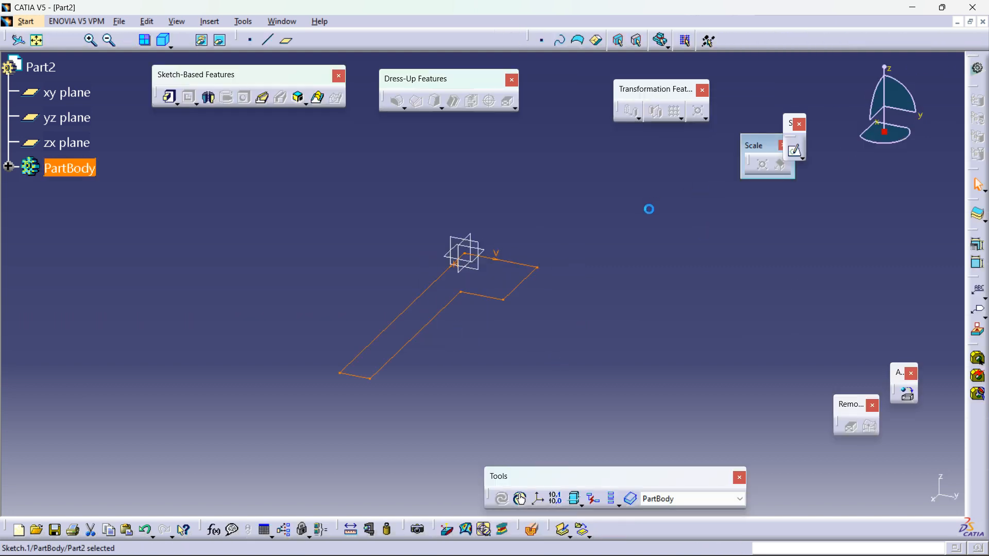
{"action": "left_click", "coordinate": [169, 96]}
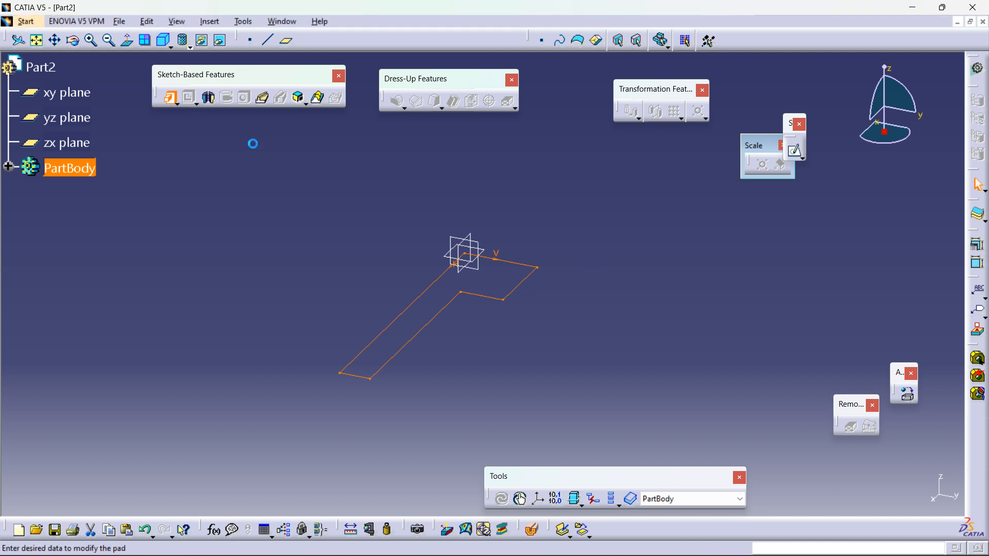
{"action": "left_click", "coordinate": [744, 418]}
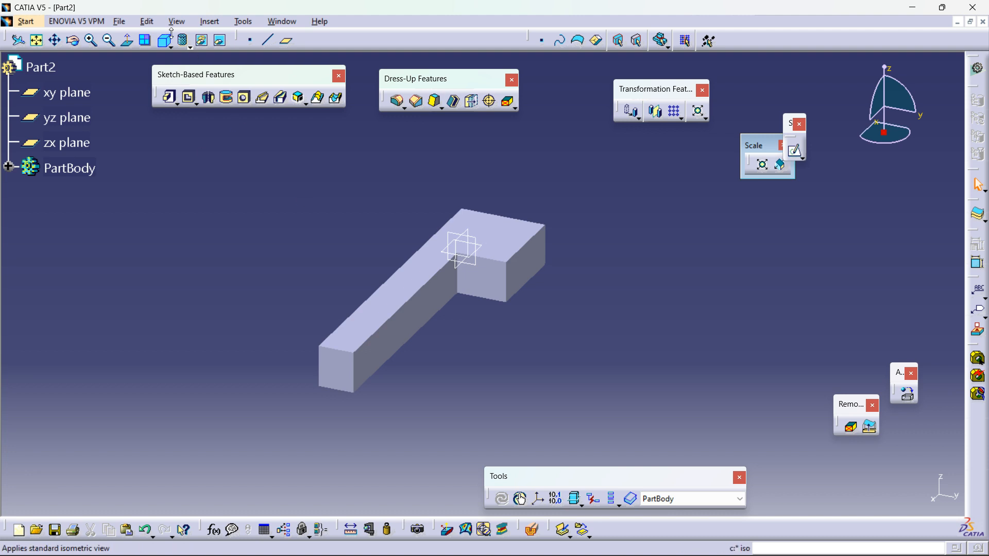
Step: Scale the L-shaped pad with a ratio of 2, using a corner vertex as the reference
{"action": "left_click", "coordinate": [185, 44]}
{"action": "left_click", "coordinate": [199, 81]}
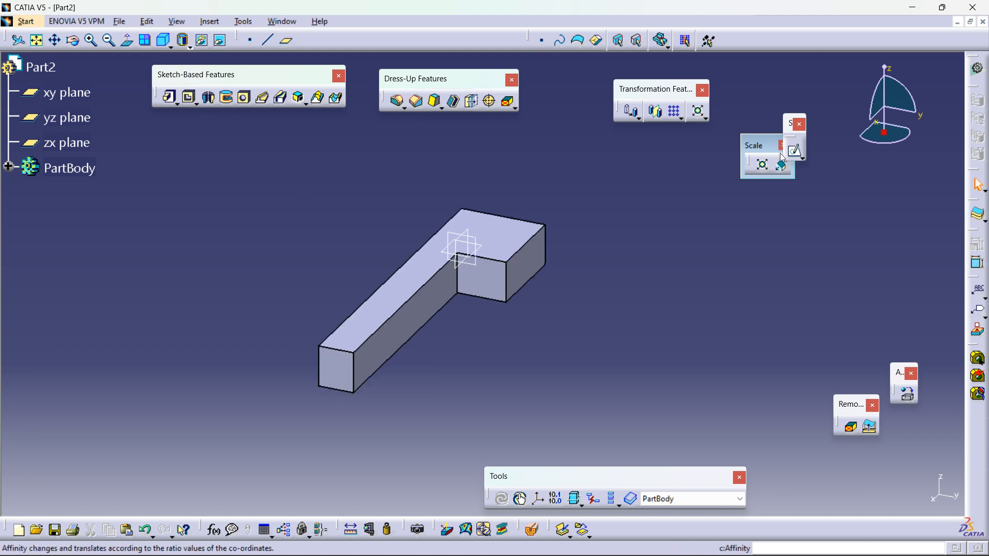
{"action": "left_click", "coordinate": [762, 164]}
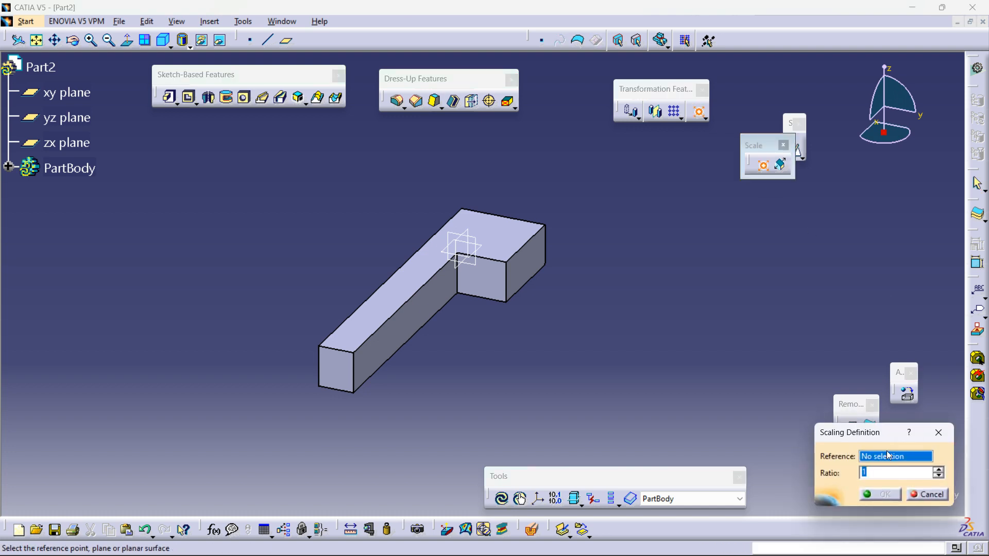
{"action": "left_click", "coordinate": [459, 294]}
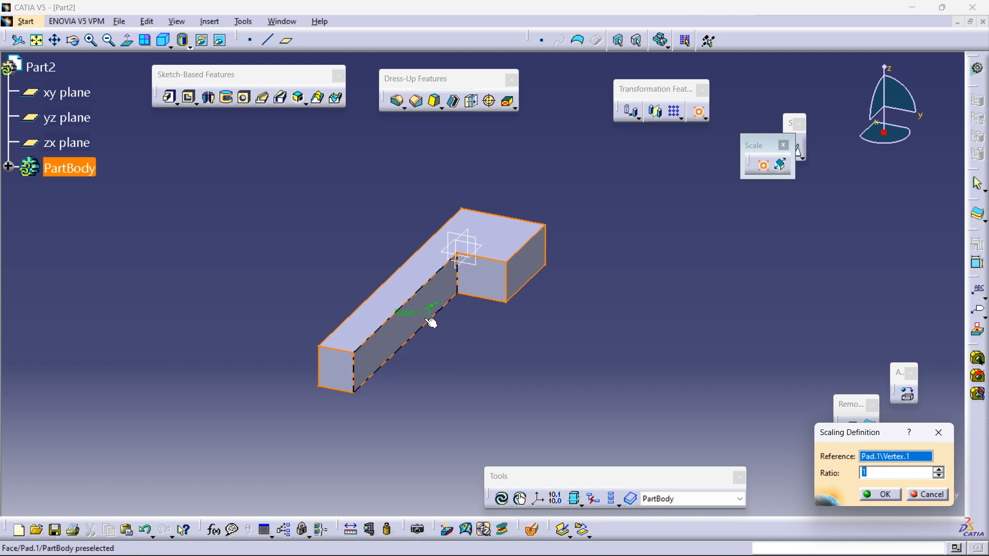
{"action": "left_click_drag", "start_coordinate": [426, 316], "coordinate": [397, 327]}
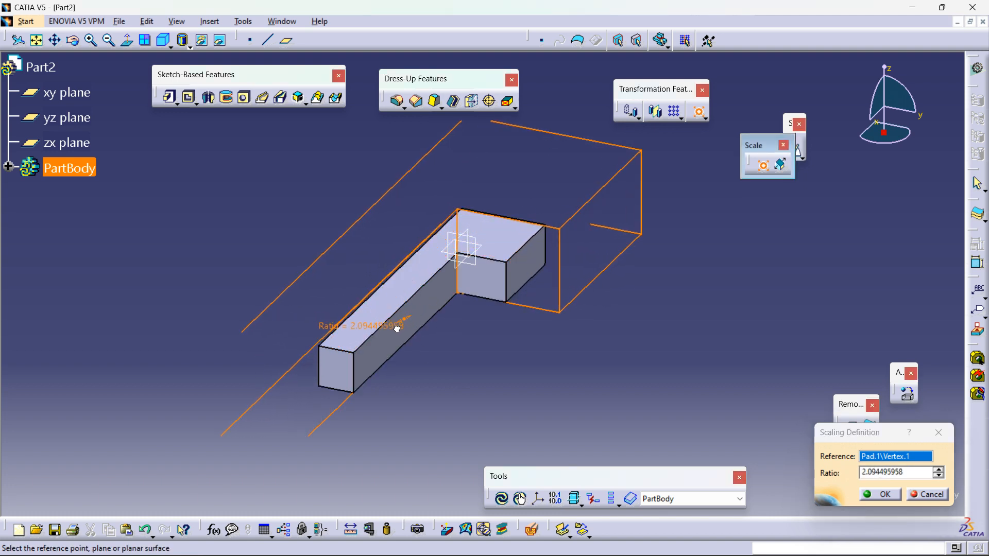
{"action": "middle_click_drag", "start_coordinate": [480, 326], "coordinate": [563, 342]}
{"action": "middle_click_drag", "start_coordinate": [481, 345], "coordinate": [527, 284]}
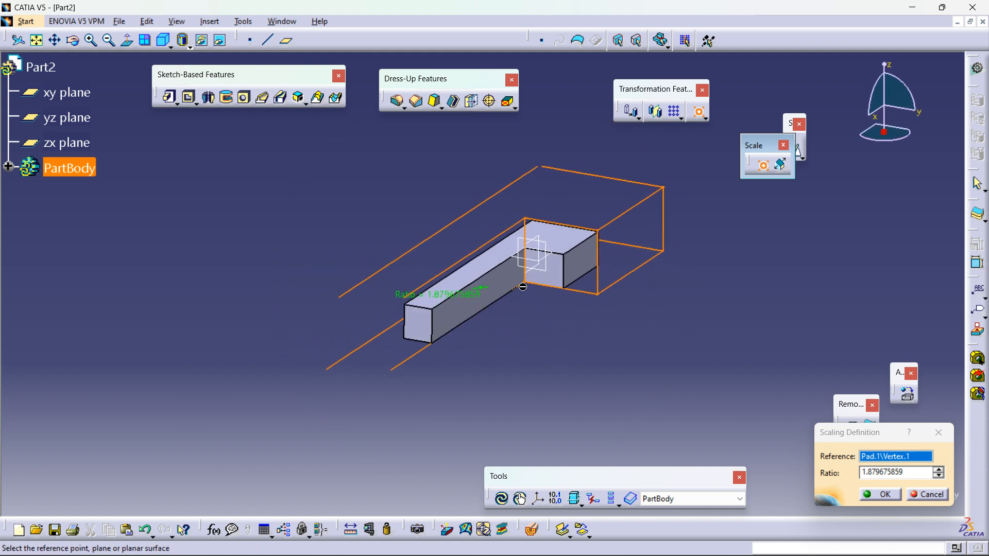
{"action": "middle_click_drag", "start_coordinate": [429, 299], "coordinate": [464, 291]}
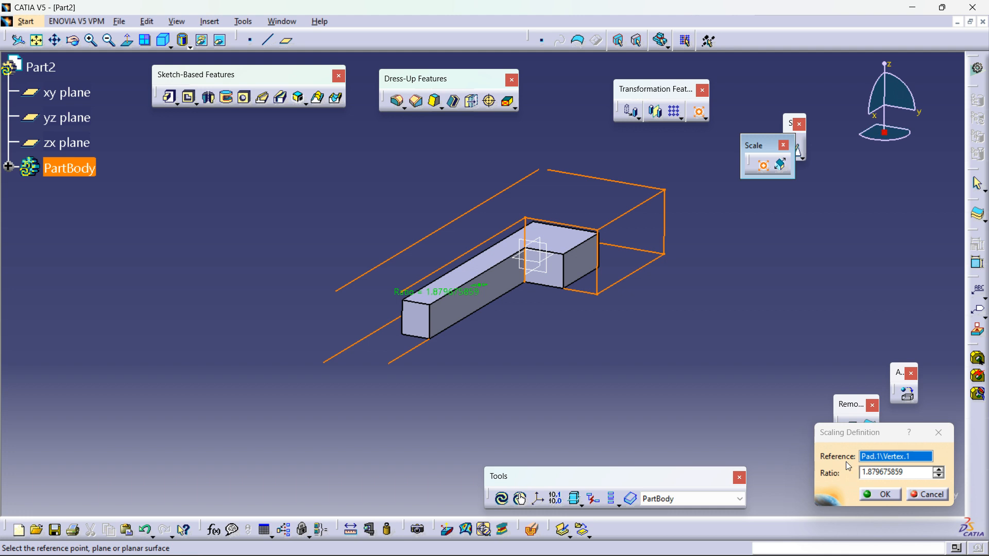
{"action": "double_click", "coordinate": [886, 472]}
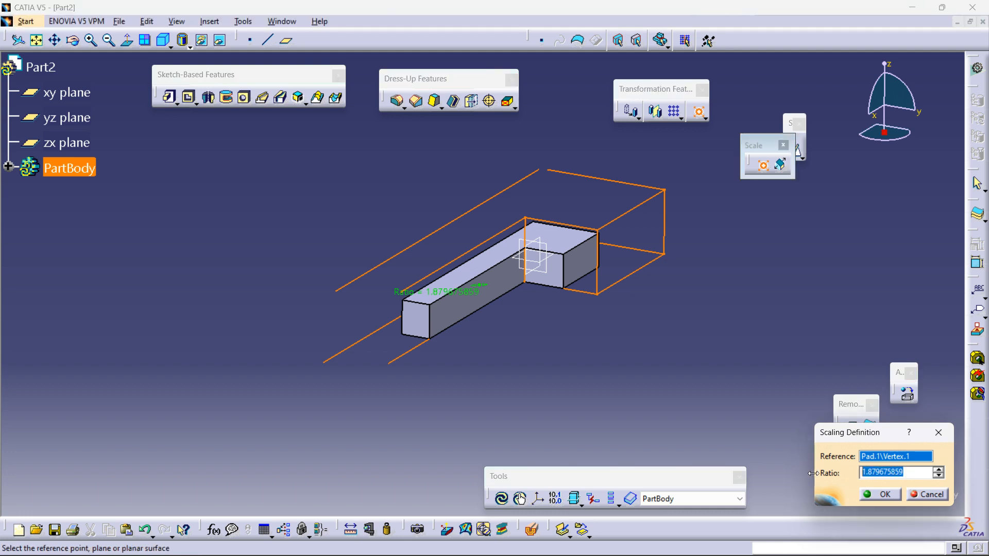
{"action": "left_click", "coordinate": [890, 497]}
Step: Start an Affinity and define its axis system with a corner vertex as origin, an end face as XY plane and an edge as X axis
{"action": "middle_click_drag", "start_coordinate": [711, 322], "coordinate": [741, 238]}
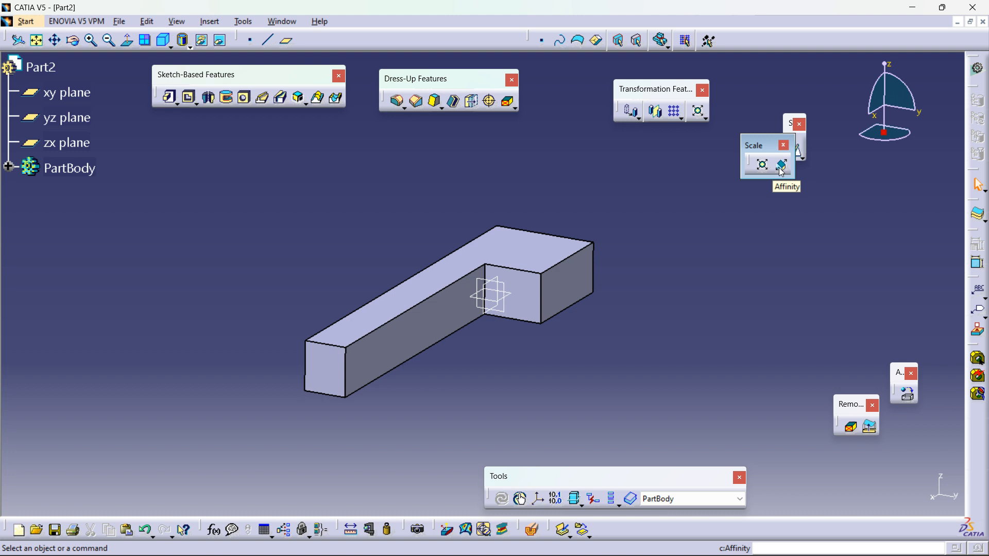
{"action": "left_click", "coordinate": [782, 166]}
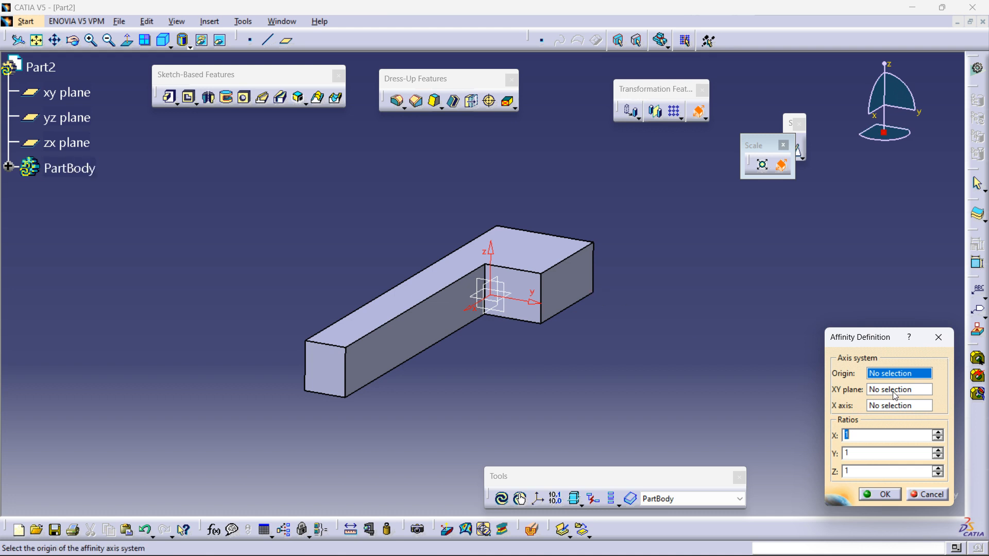
{"action": "left_click", "coordinate": [592, 296]}
{"action": "middle_click_drag", "start_coordinate": [613, 313], "coordinate": [550, 346]}
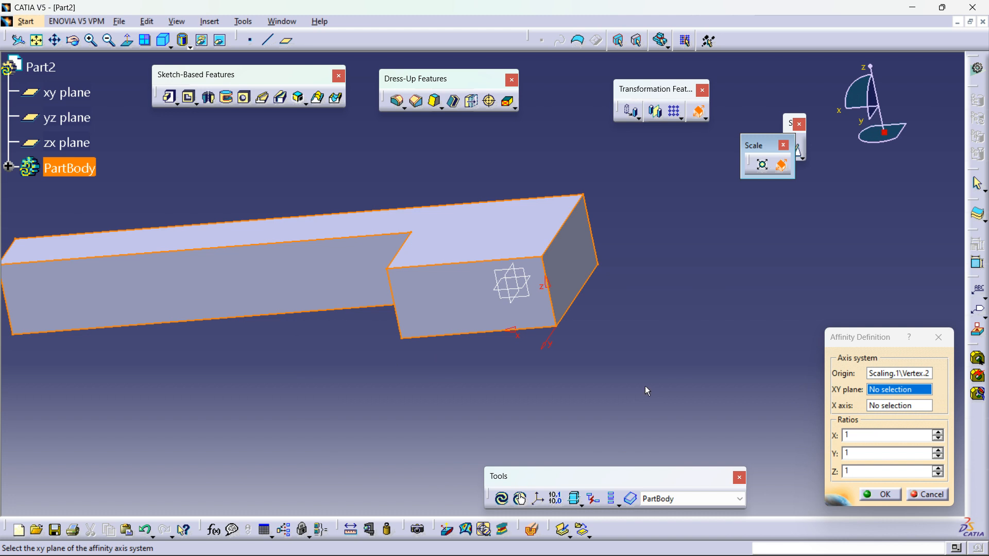
{"action": "left_click", "coordinate": [585, 265]}
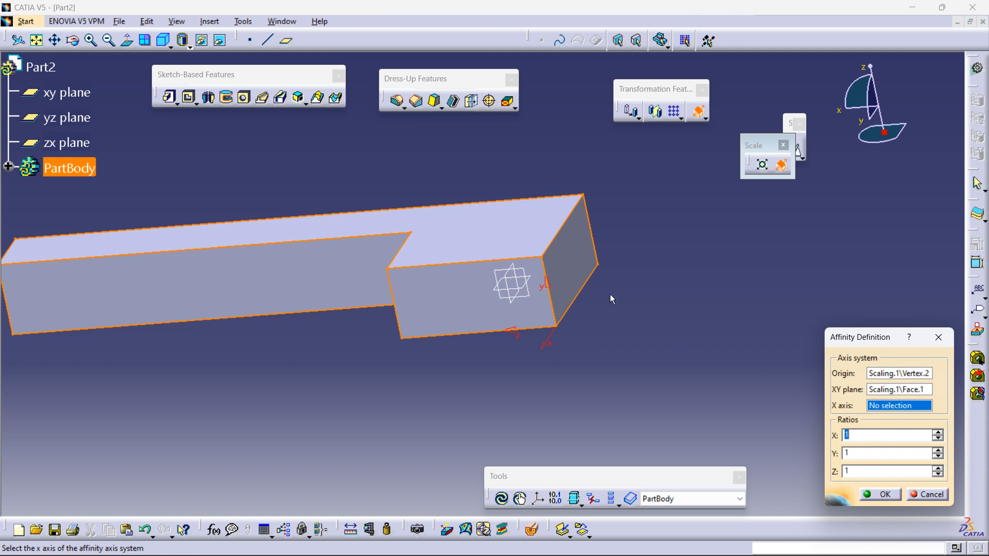
{"action": "left_click", "coordinate": [546, 267]}
{"action": "middle_click_drag", "start_coordinate": [679, 336], "coordinate": [665, 304]}
{"action": "middle_click_drag", "start_coordinate": [669, 349], "coordinate": [696, 433]}
{"action": "middle_click_drag", "start_coordinate": [643, 314], "coordinate": [645, 322]}
{"action": "middle_click_drag", "start_coordinate": [550, 324], "coordinate": [664, 328]}
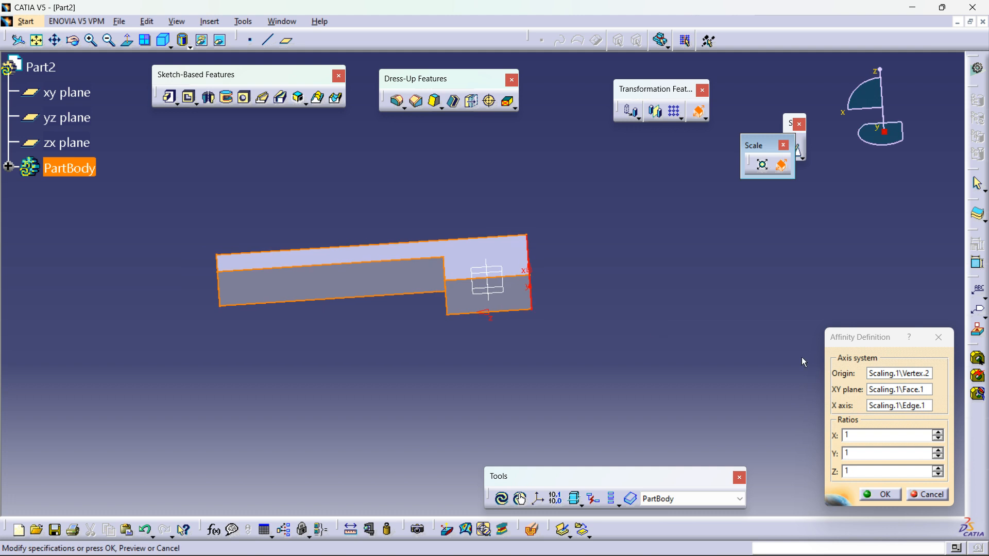
Step: Set the affinity ratios to X 3, Y 1 and Z 1.5 and apply the affinity
{"action": "left_click", "coordinate": [938, 470]}
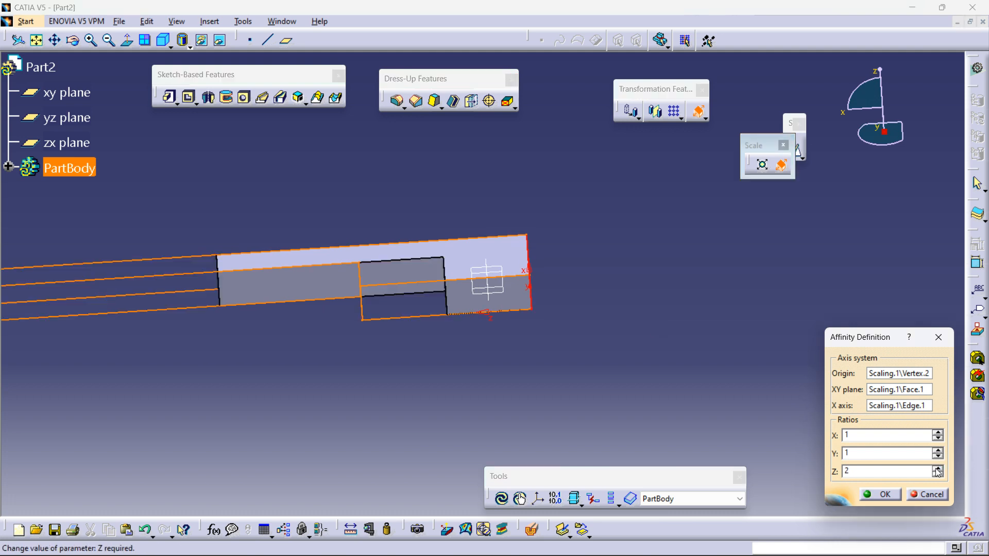
{"action": "middle_click_drag", "start_coordinate": [763, 348], "coordinate": [784, 424]}
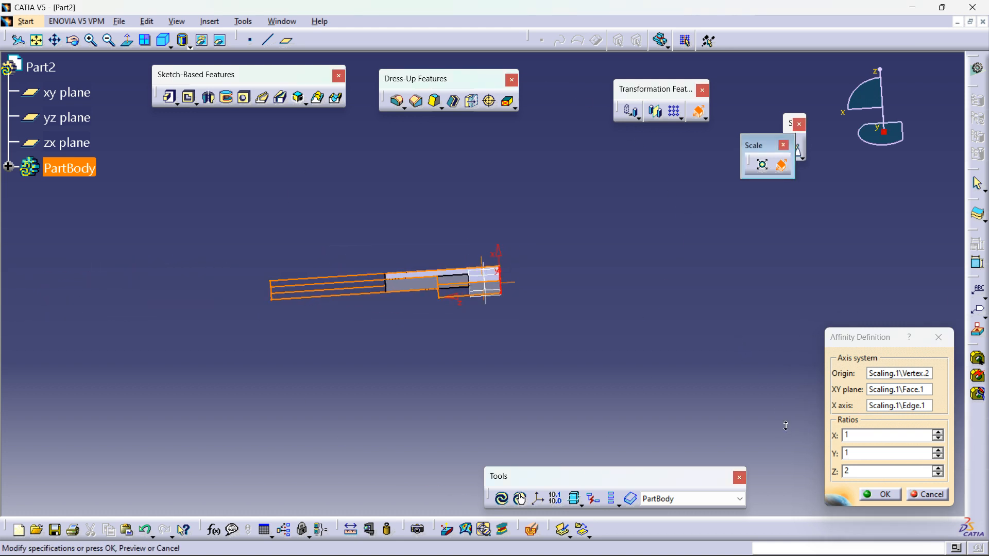
{"action": "double_click", "coordinate": [863, 469]}
{"action": "type", "text": "1.5"}
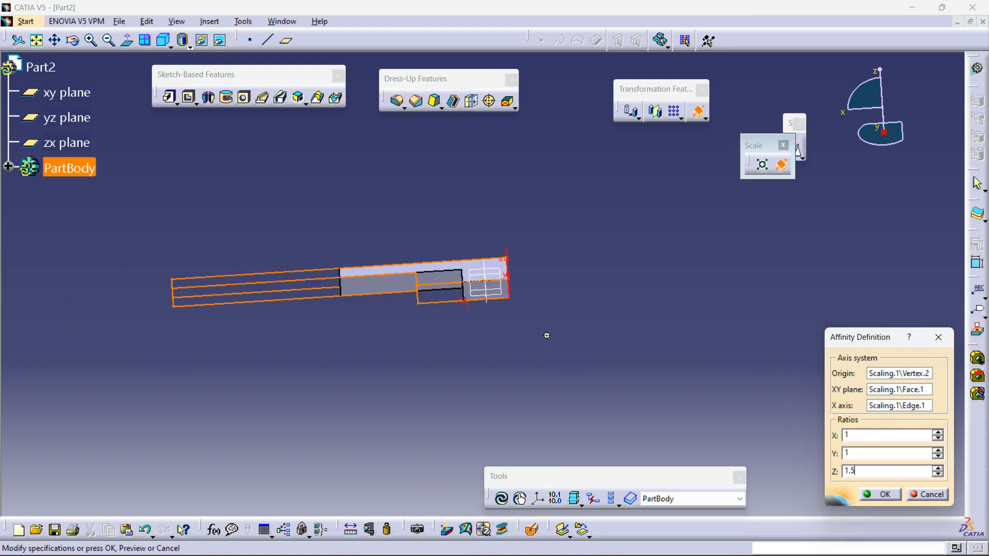
{"action": "middle_click_drag", "start_coordinate": [548, 335], "coordinate": [642, 327]}
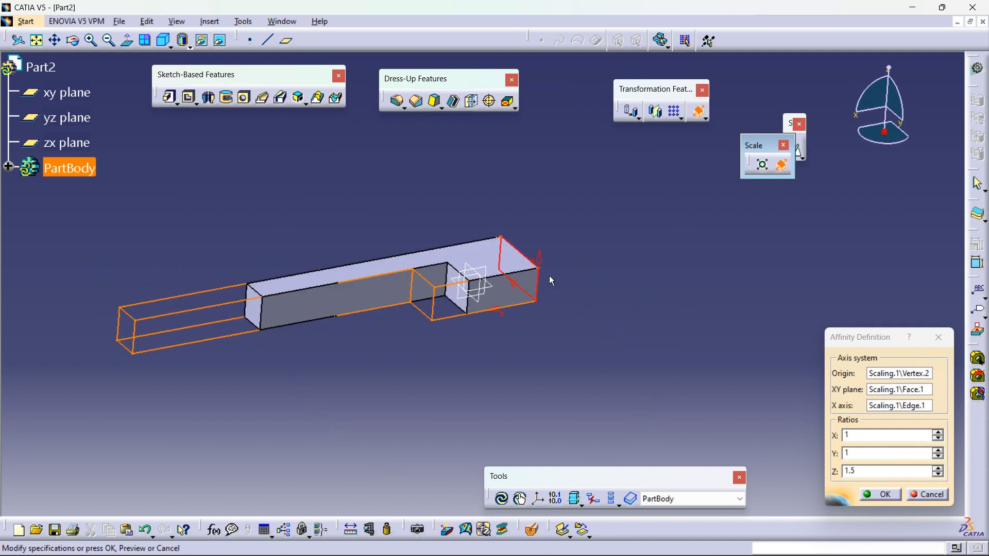
{"action": "left_click", "coordinate": [938, 434]}
{"action": "left_click", "coordinate": [938, 434]}
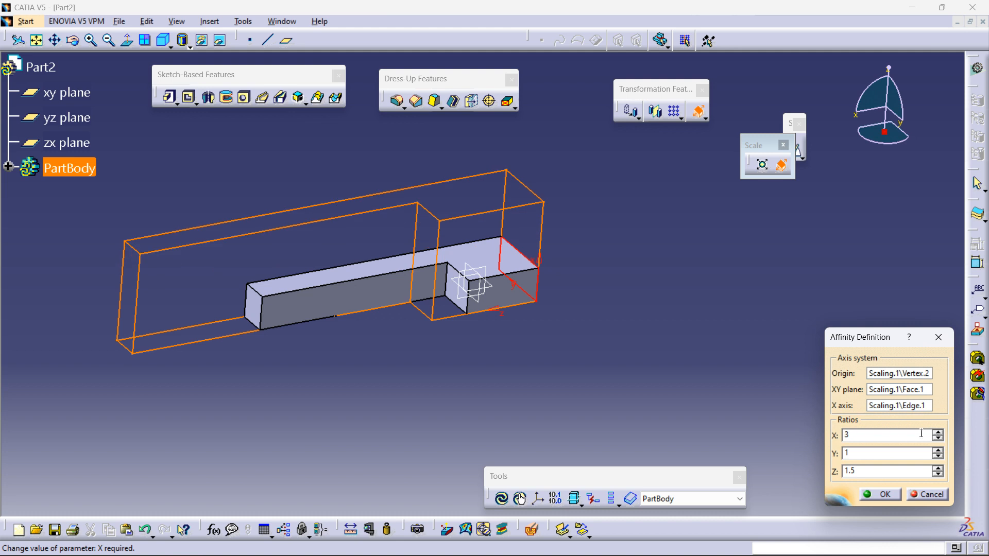
{"action": "left_click", "coordinate": [885, 493]}
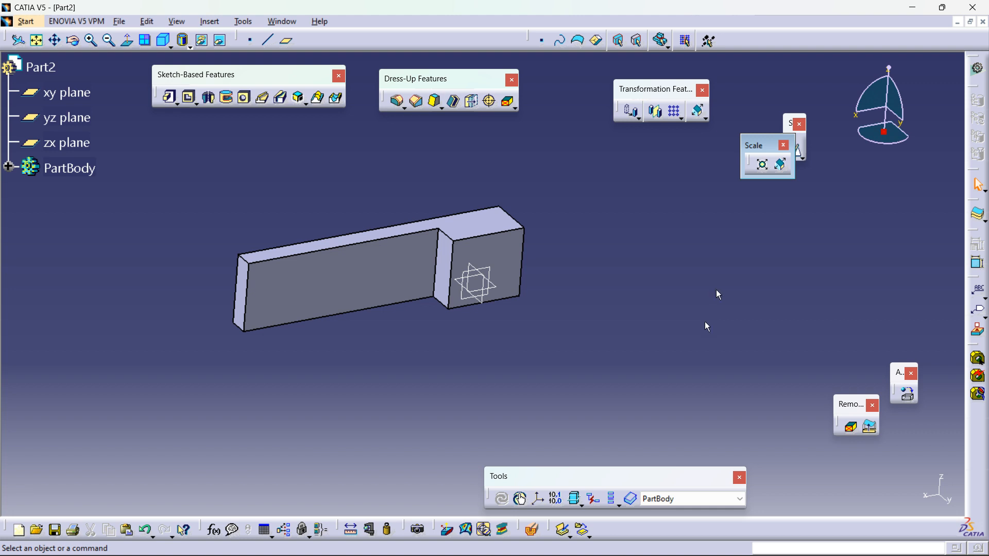
Step: Close the Scale and Transformation Features toolbars and dock the Sketch-Based and Dress-Up Features toolbars
{"action": "left_click", "coordinate": [783, 146]}
{"action": "left_click_drag", "start_coordinate": [229, 78], "coordinate": [338, 34]}
{"action": "left_click_drag", "start_coordinate": [544, 42], "coordinate": [517, 34]}
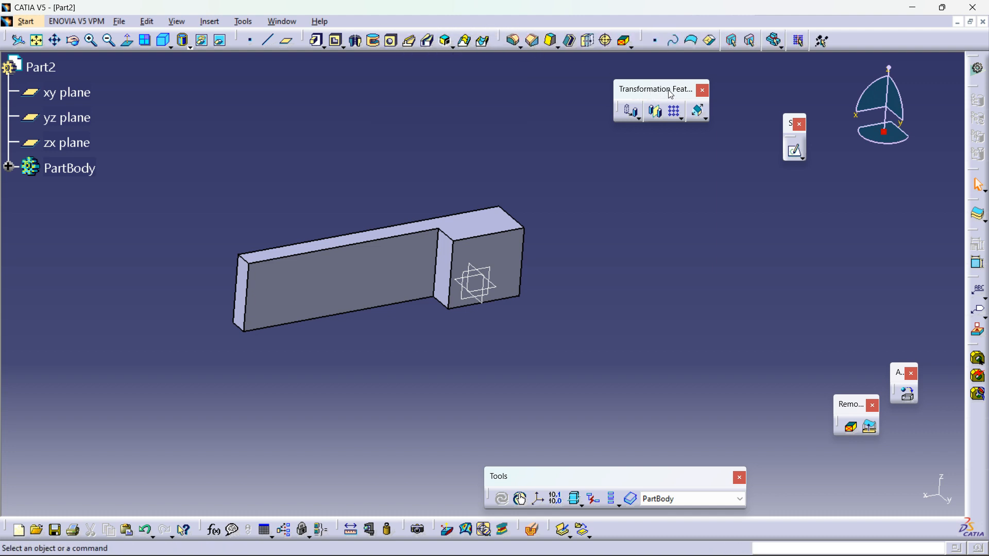
{"action": "left_click", "coordinate": [694, 91]}
{"action": "left_click", "coordinate": [703, 93]}
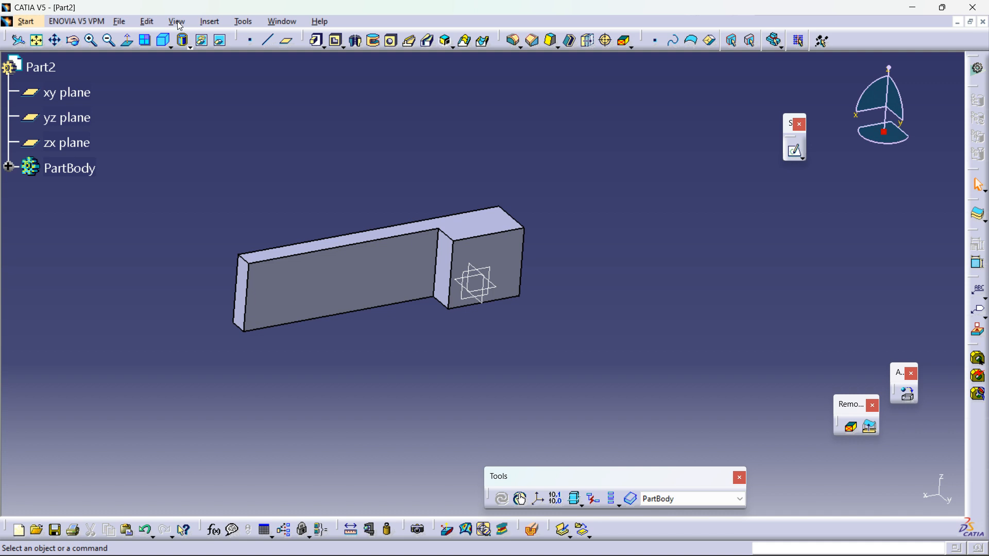
Step: Browse the Insert menu's Sketch-Based, Transformation, Surface-Based and Boolean Operations submenus
{"action": "left_click", "coordinate": [210, 23]}
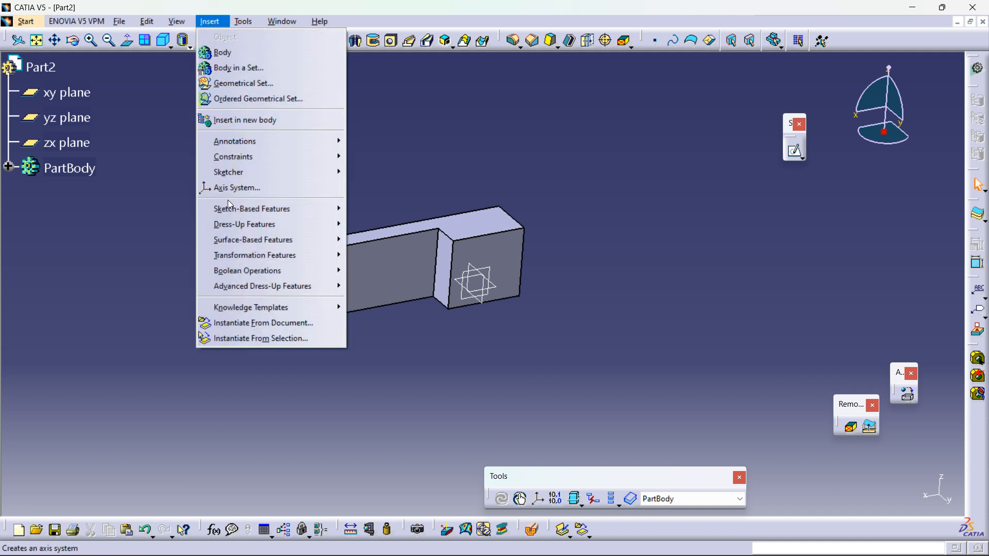
{"action": "mouse_move", "coordinate": [231, 208]}
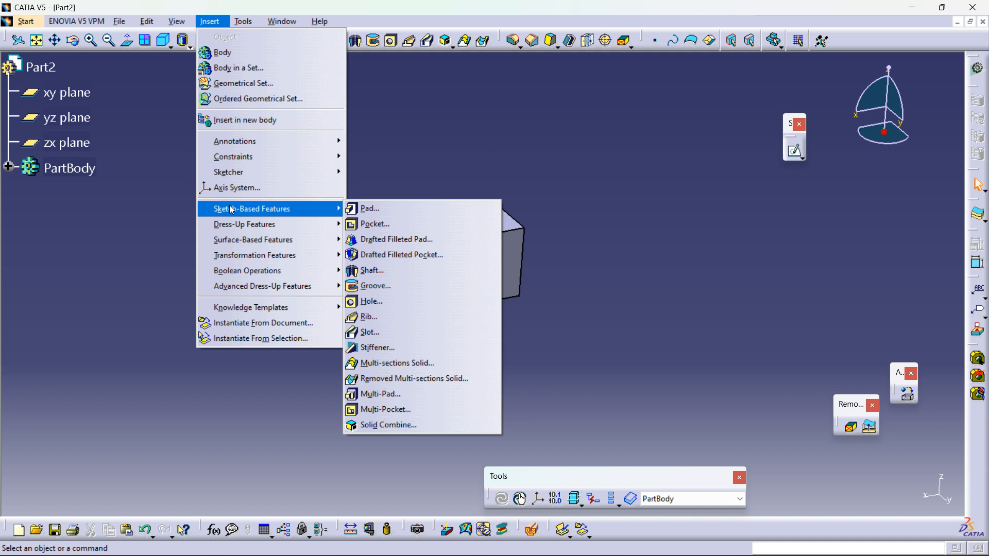
{"action": "mouse_move", "coordinate": [242, 242]}
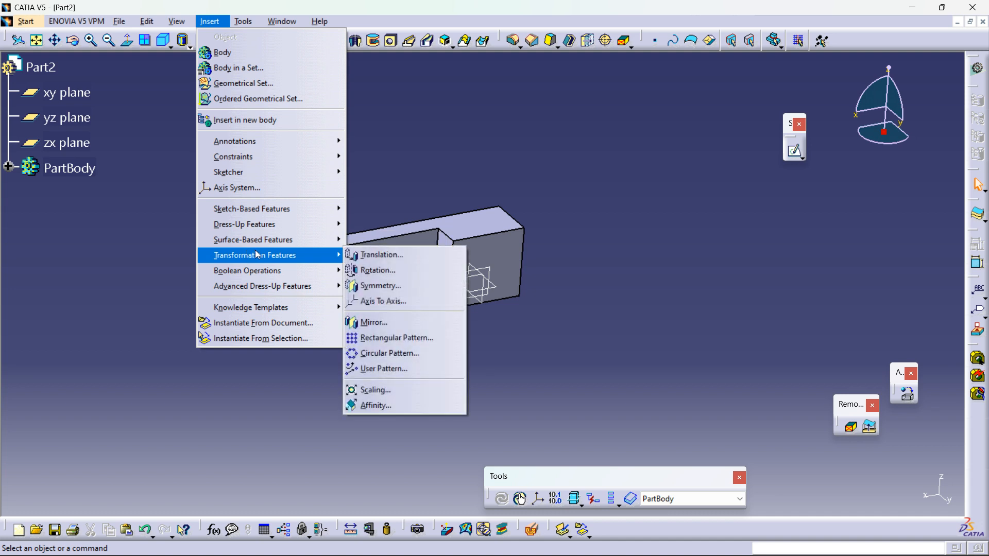
{"action": "left_click", "coordinate": [569, 158]}
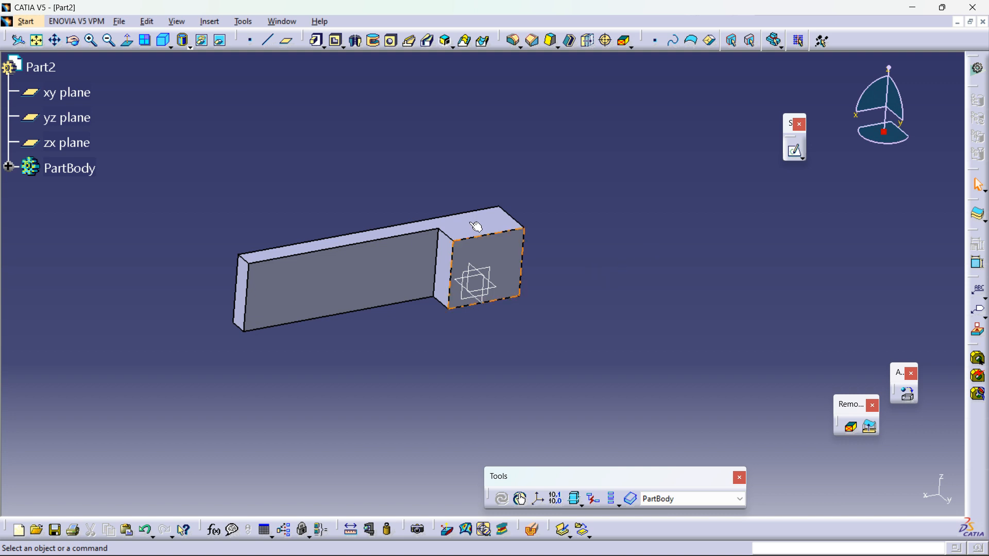
{"action": "left_click", "coordinate": [177, 21]}
{"action": "mouse_move", "coordinate": [206, 26]}
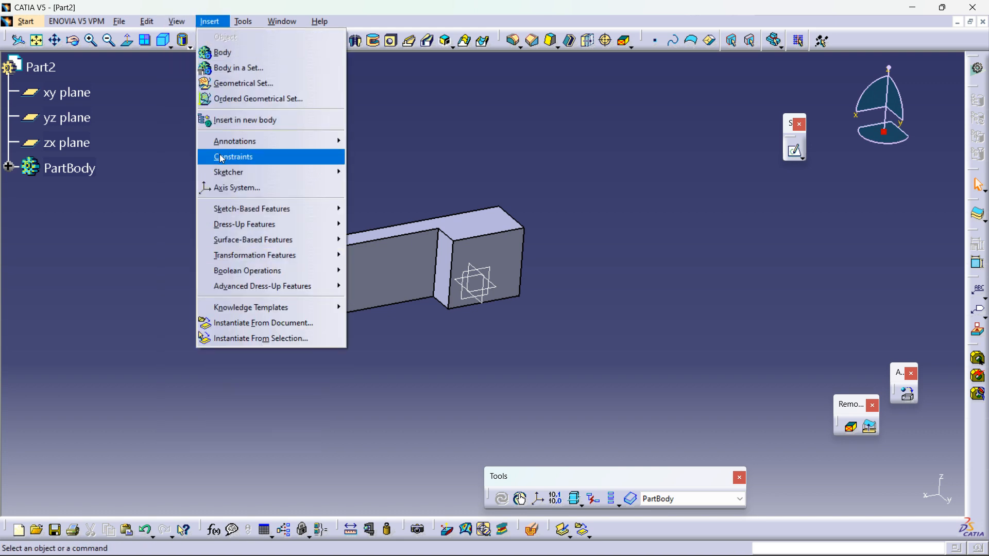
{"action": "mouse_move", "coordinate": [251, 242]}
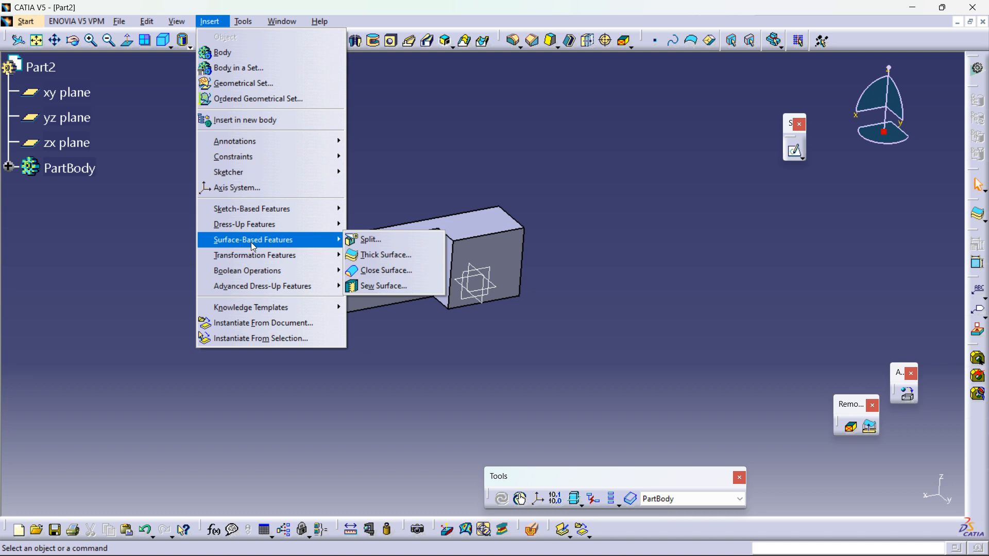
{"action": "mouse_move", "coordinate": [268, 225]}
{"action": "left_click", "coordinate": [436, 155]}
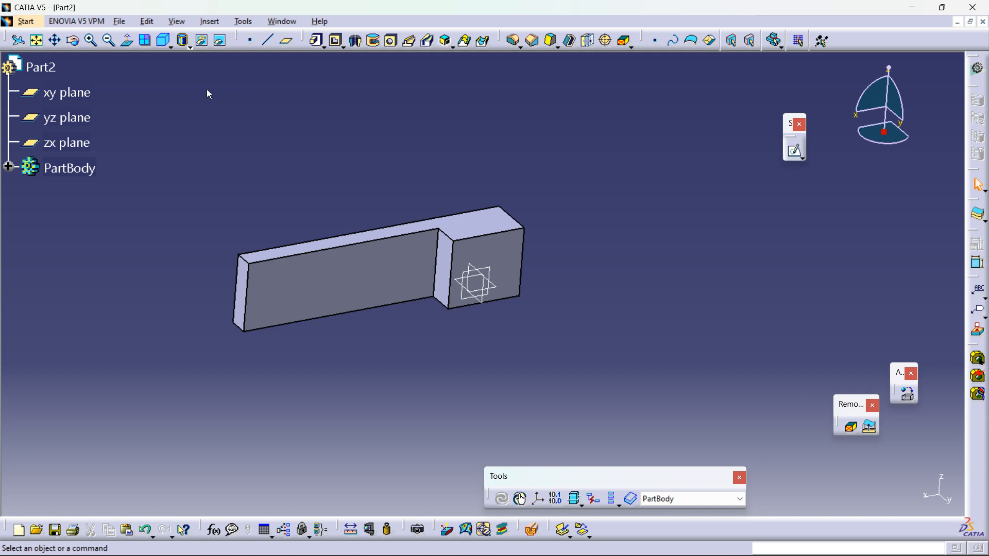
{"action": "left_click", "coordinate": [207, 21]}
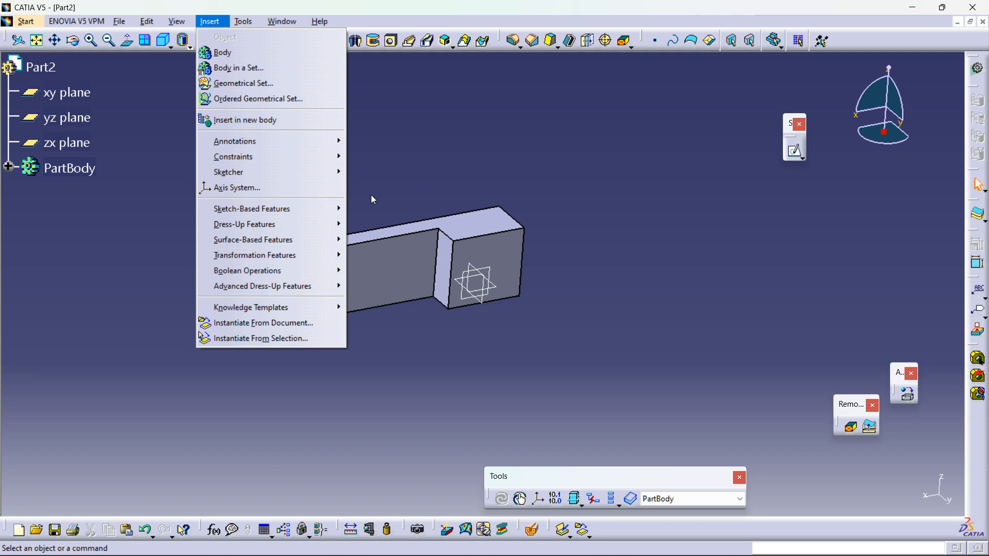
{"action": "mouse_move", "coordinate": [277, 286]}
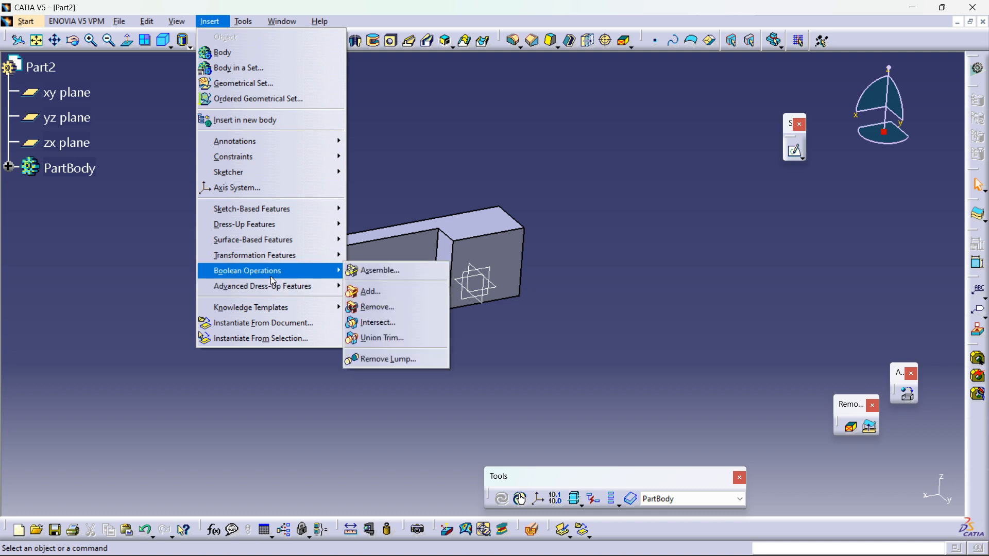
{"action": "left_click", "coordinate": [569, 148]}
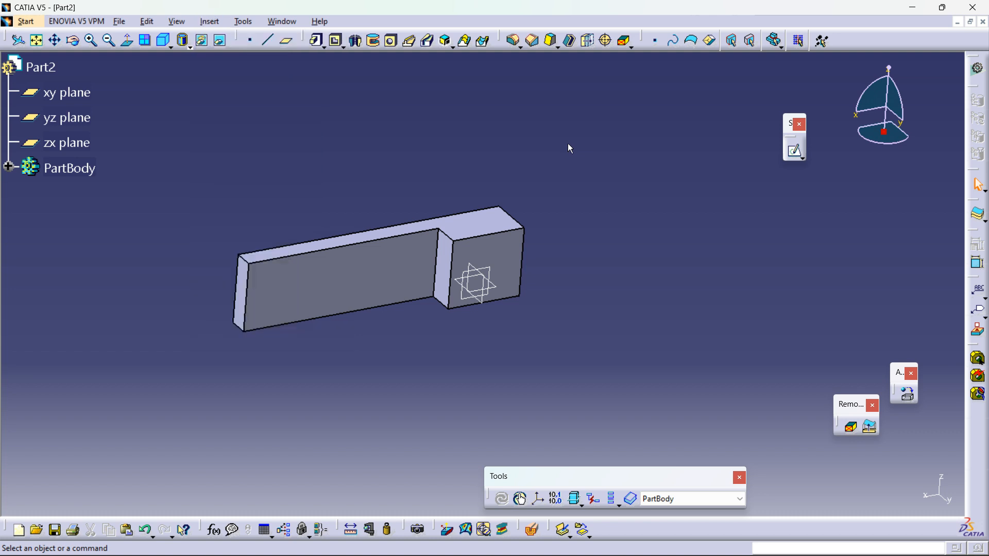